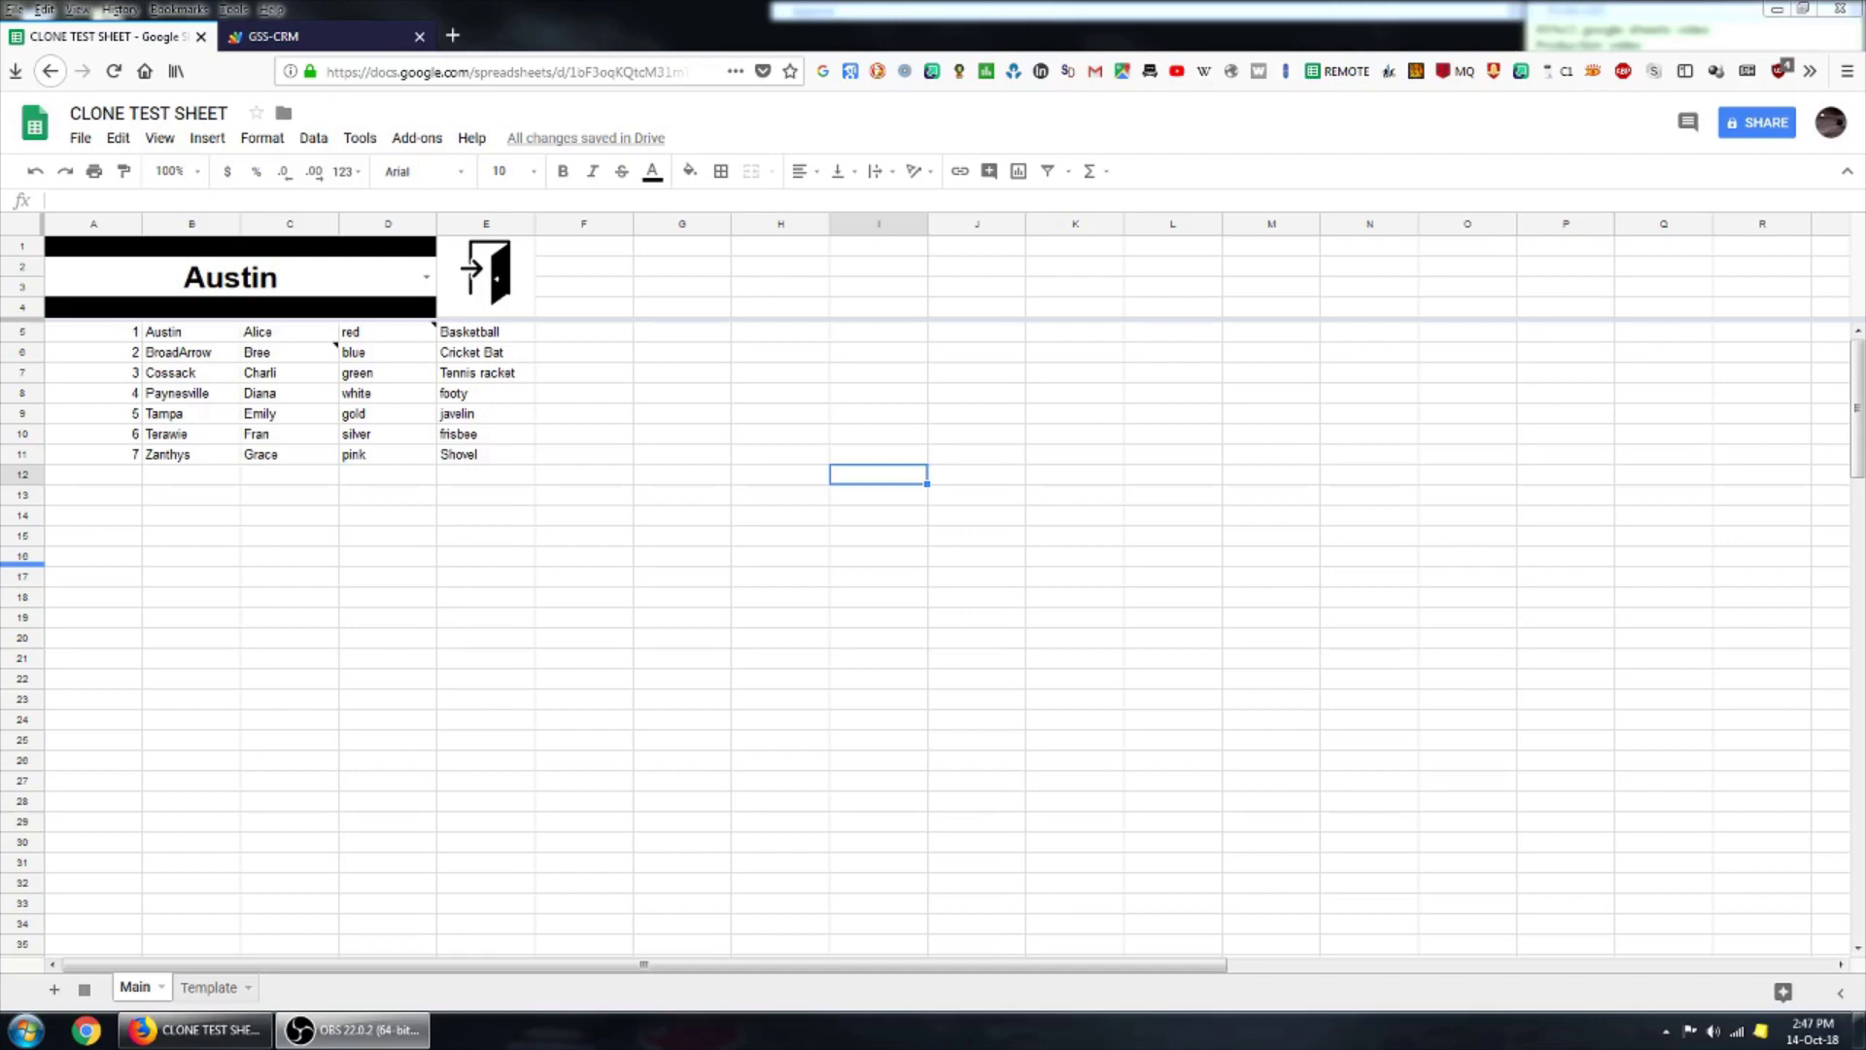
# Inspect the Main list entries BroadArrow, Paynesville, Cossack and Austin and their rows, leaving them unchanged.
pyautogui.click(220, 355)
pyautogui.press('Down')
pyautogui.press('Down')
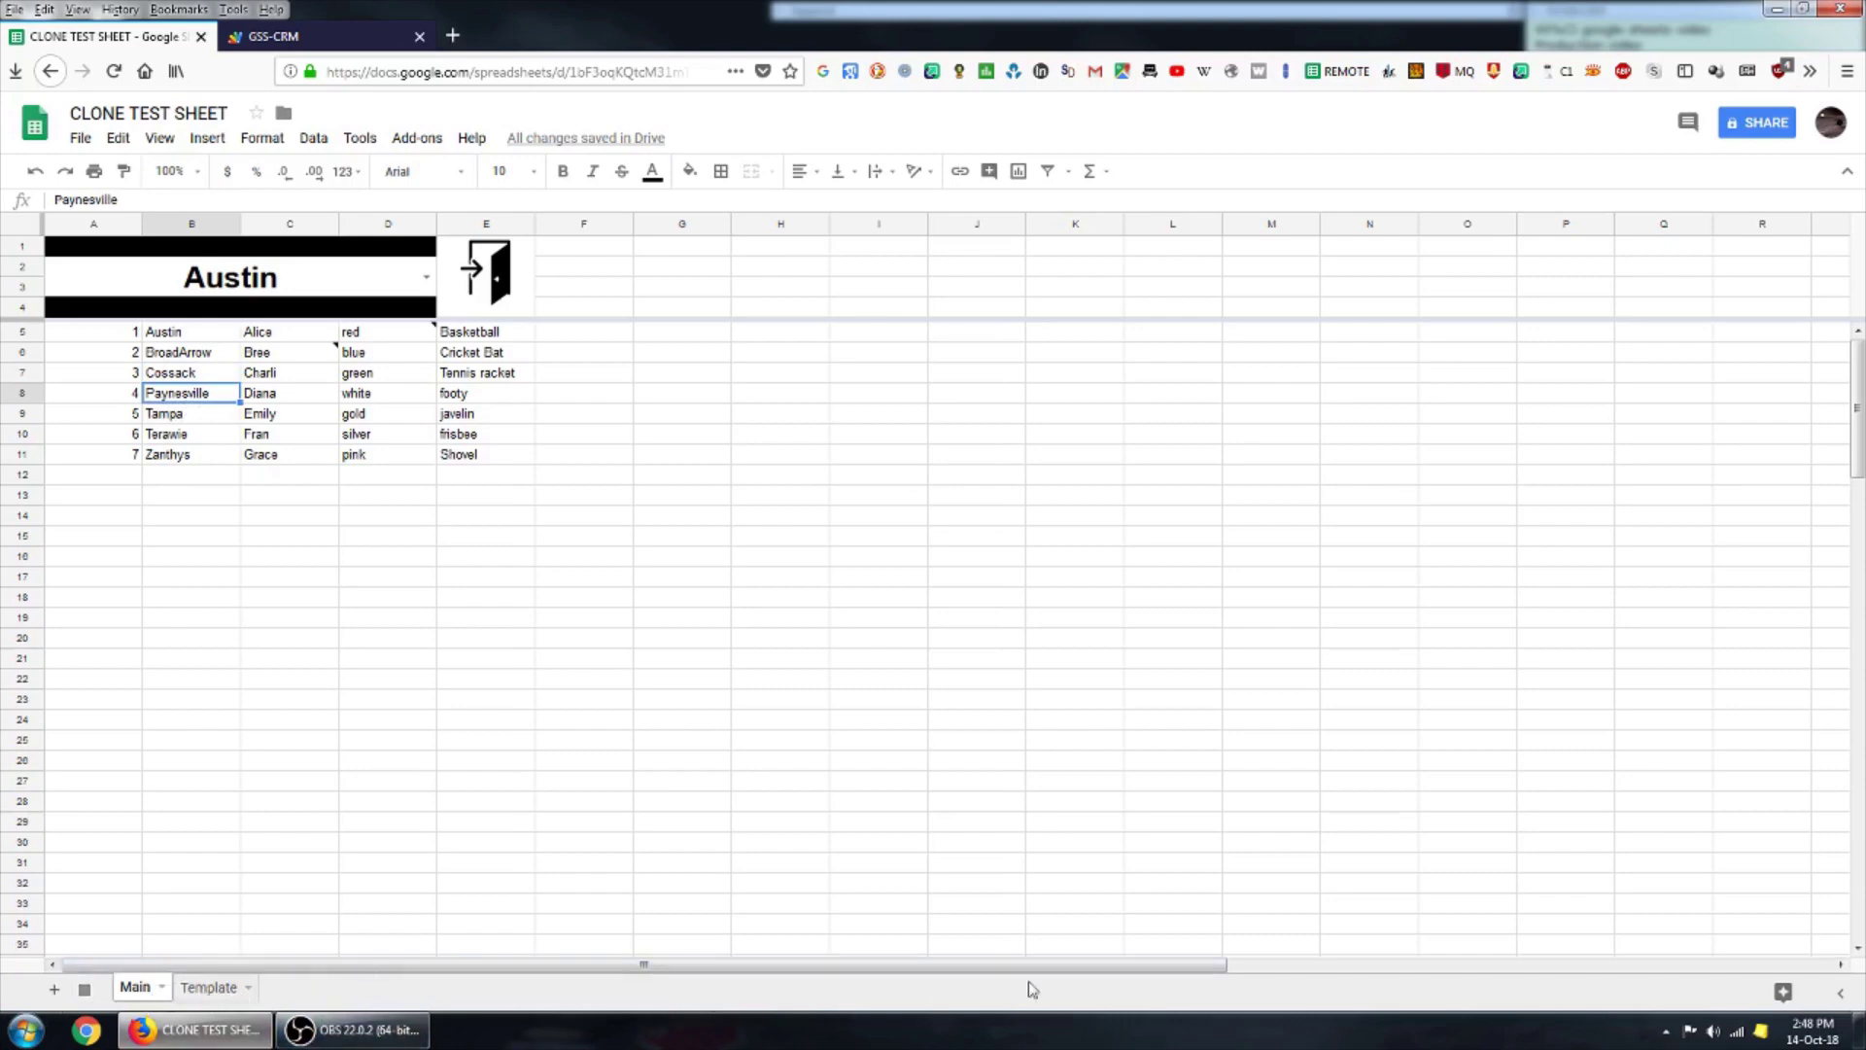
pyautogui.press('Up')
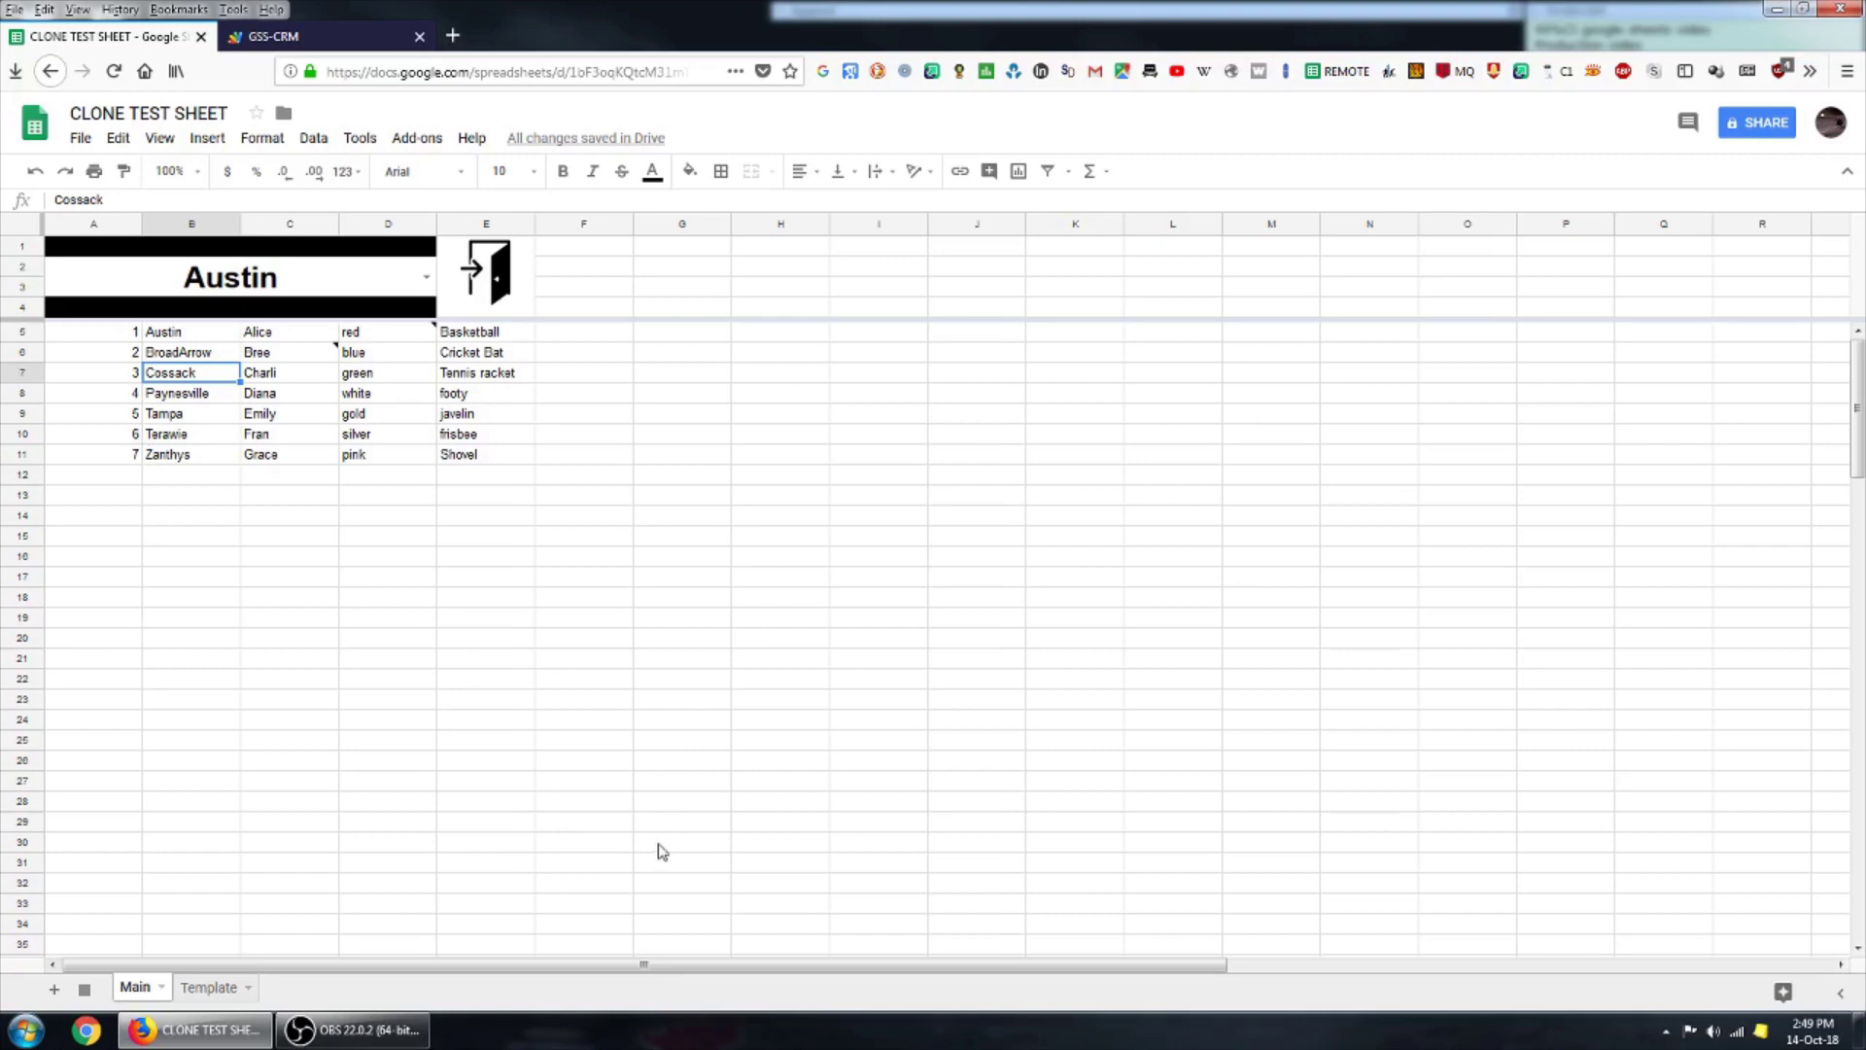
pyautogui.click(23, 372)
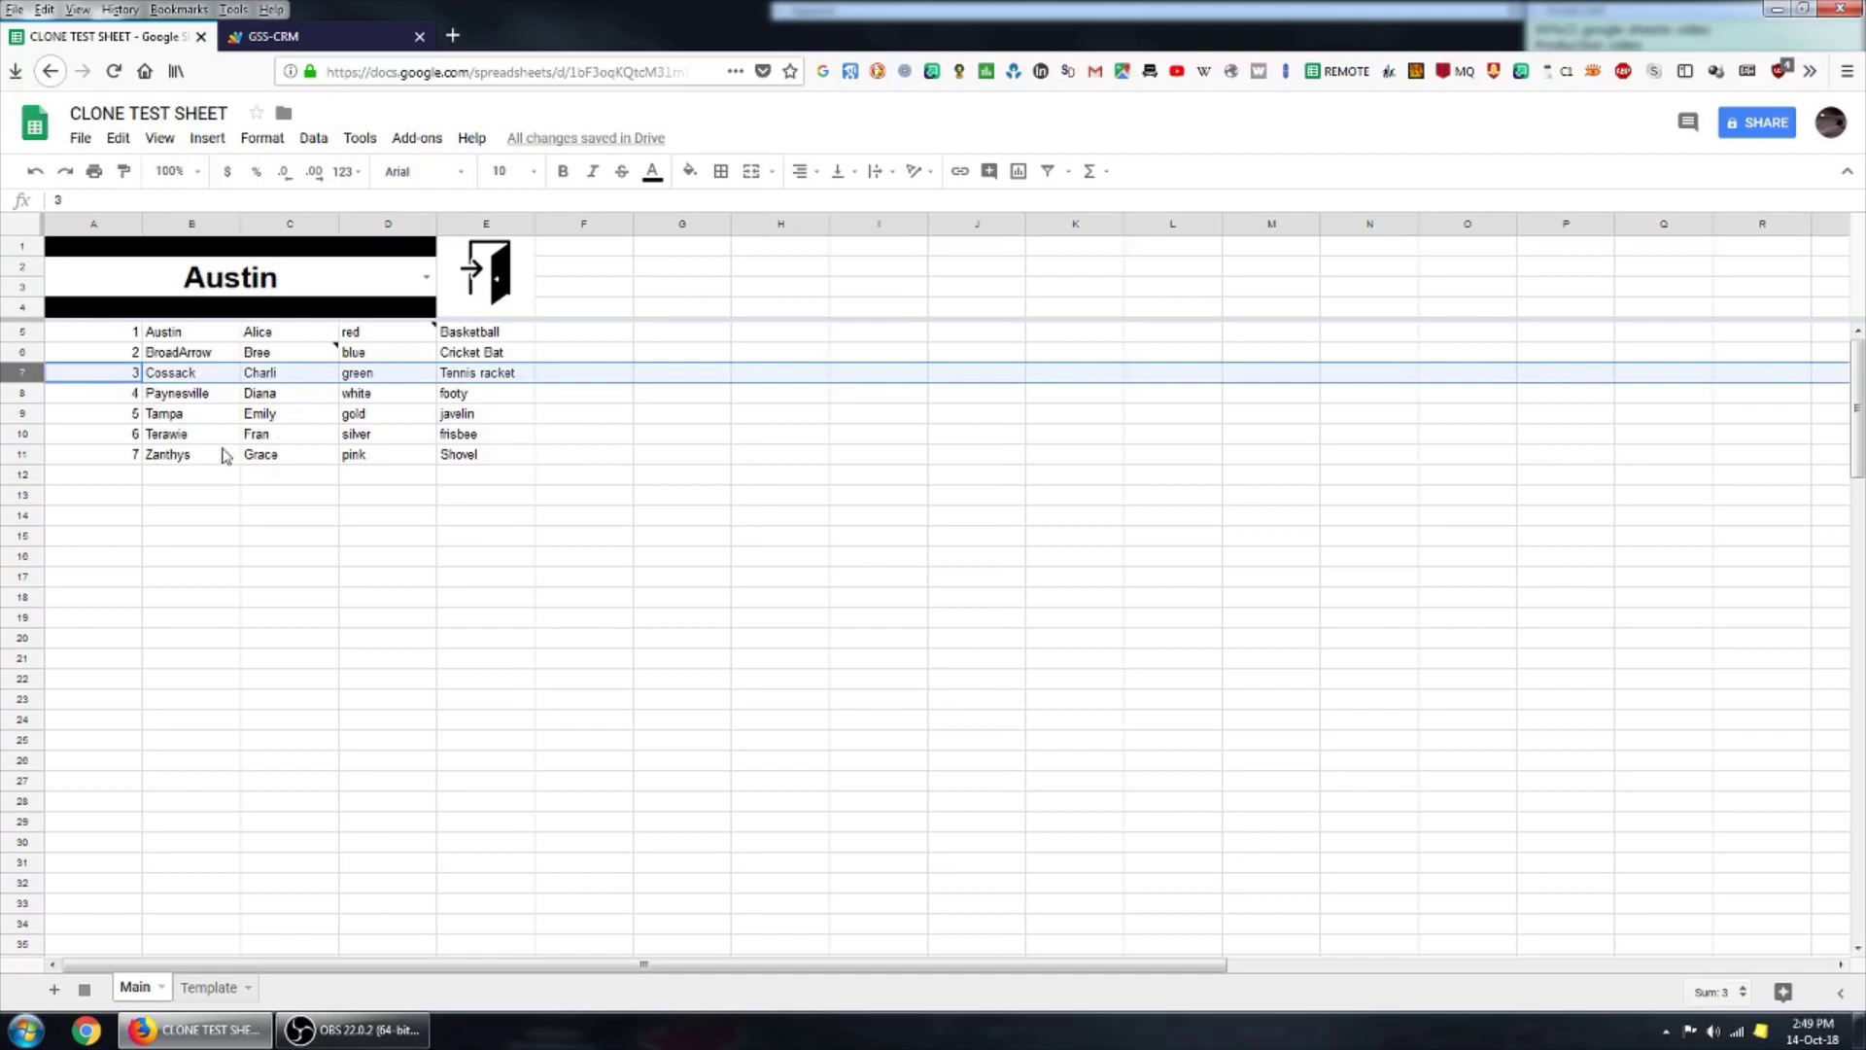
pyautogui.click(117, 334)
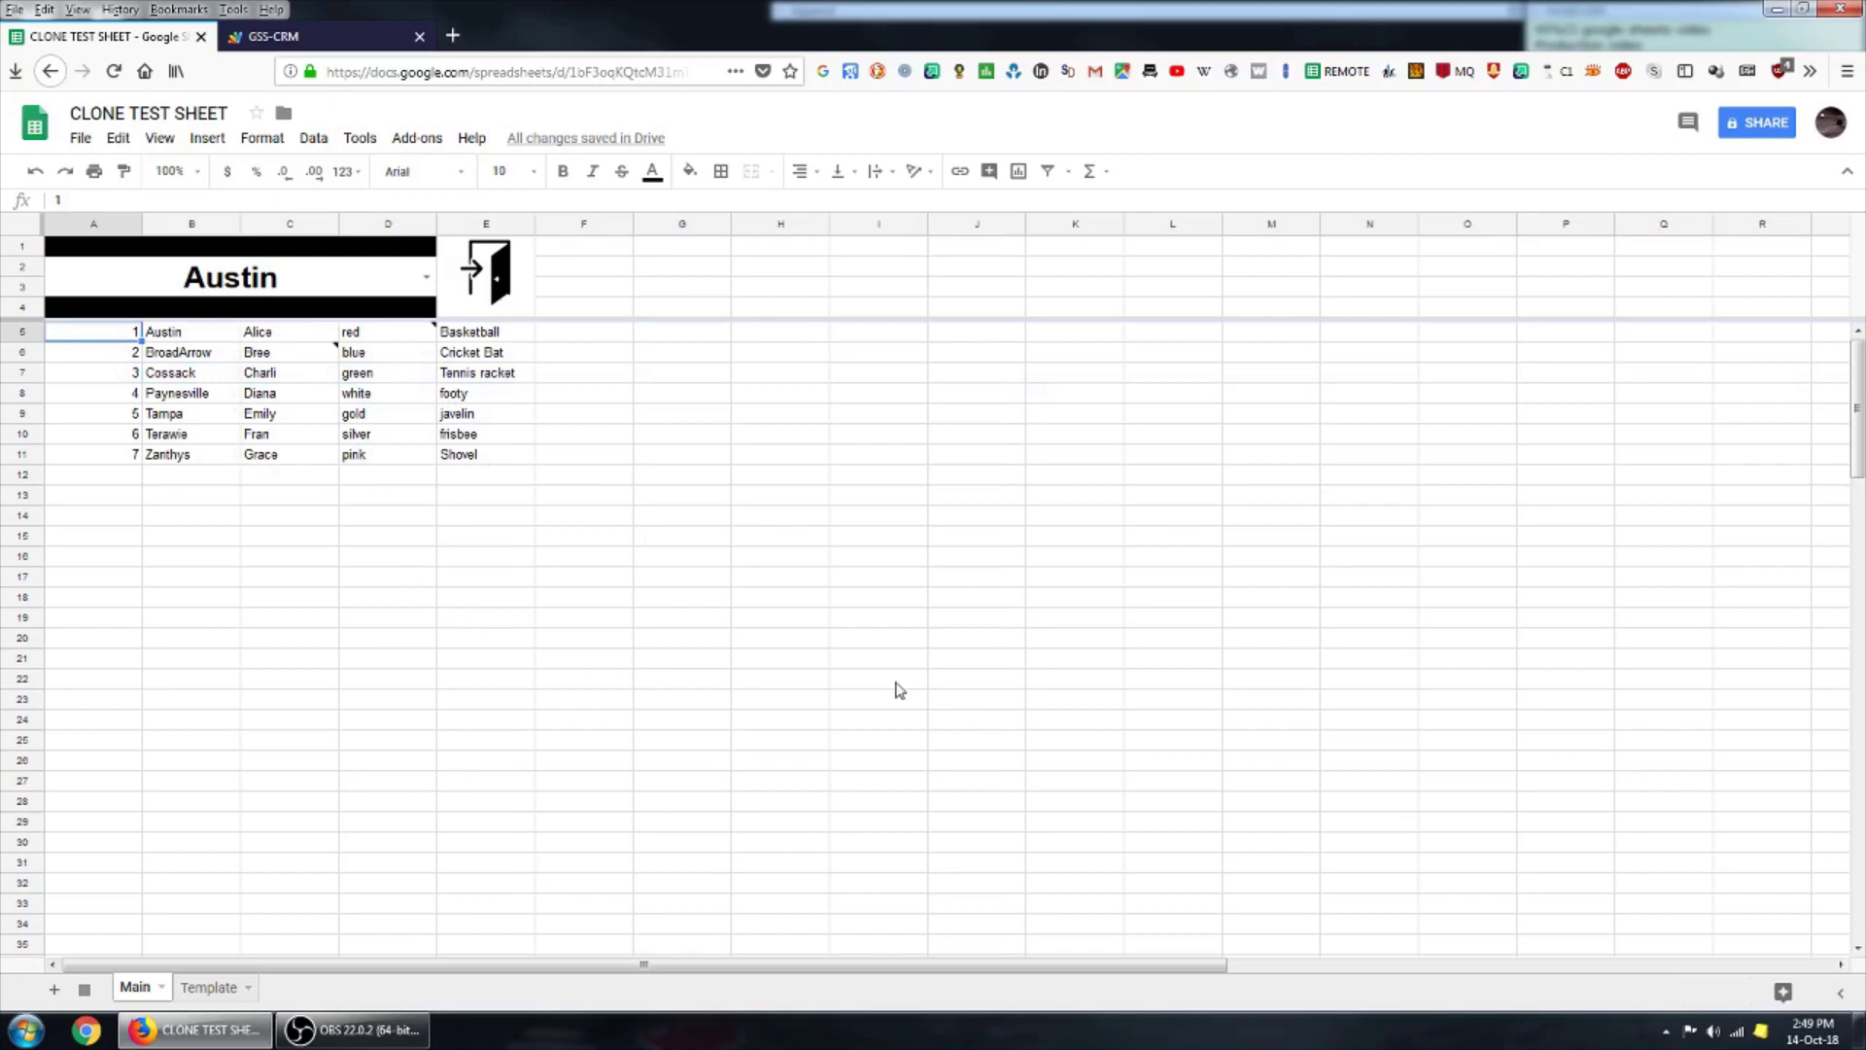
pyautogui.click(21, 332)
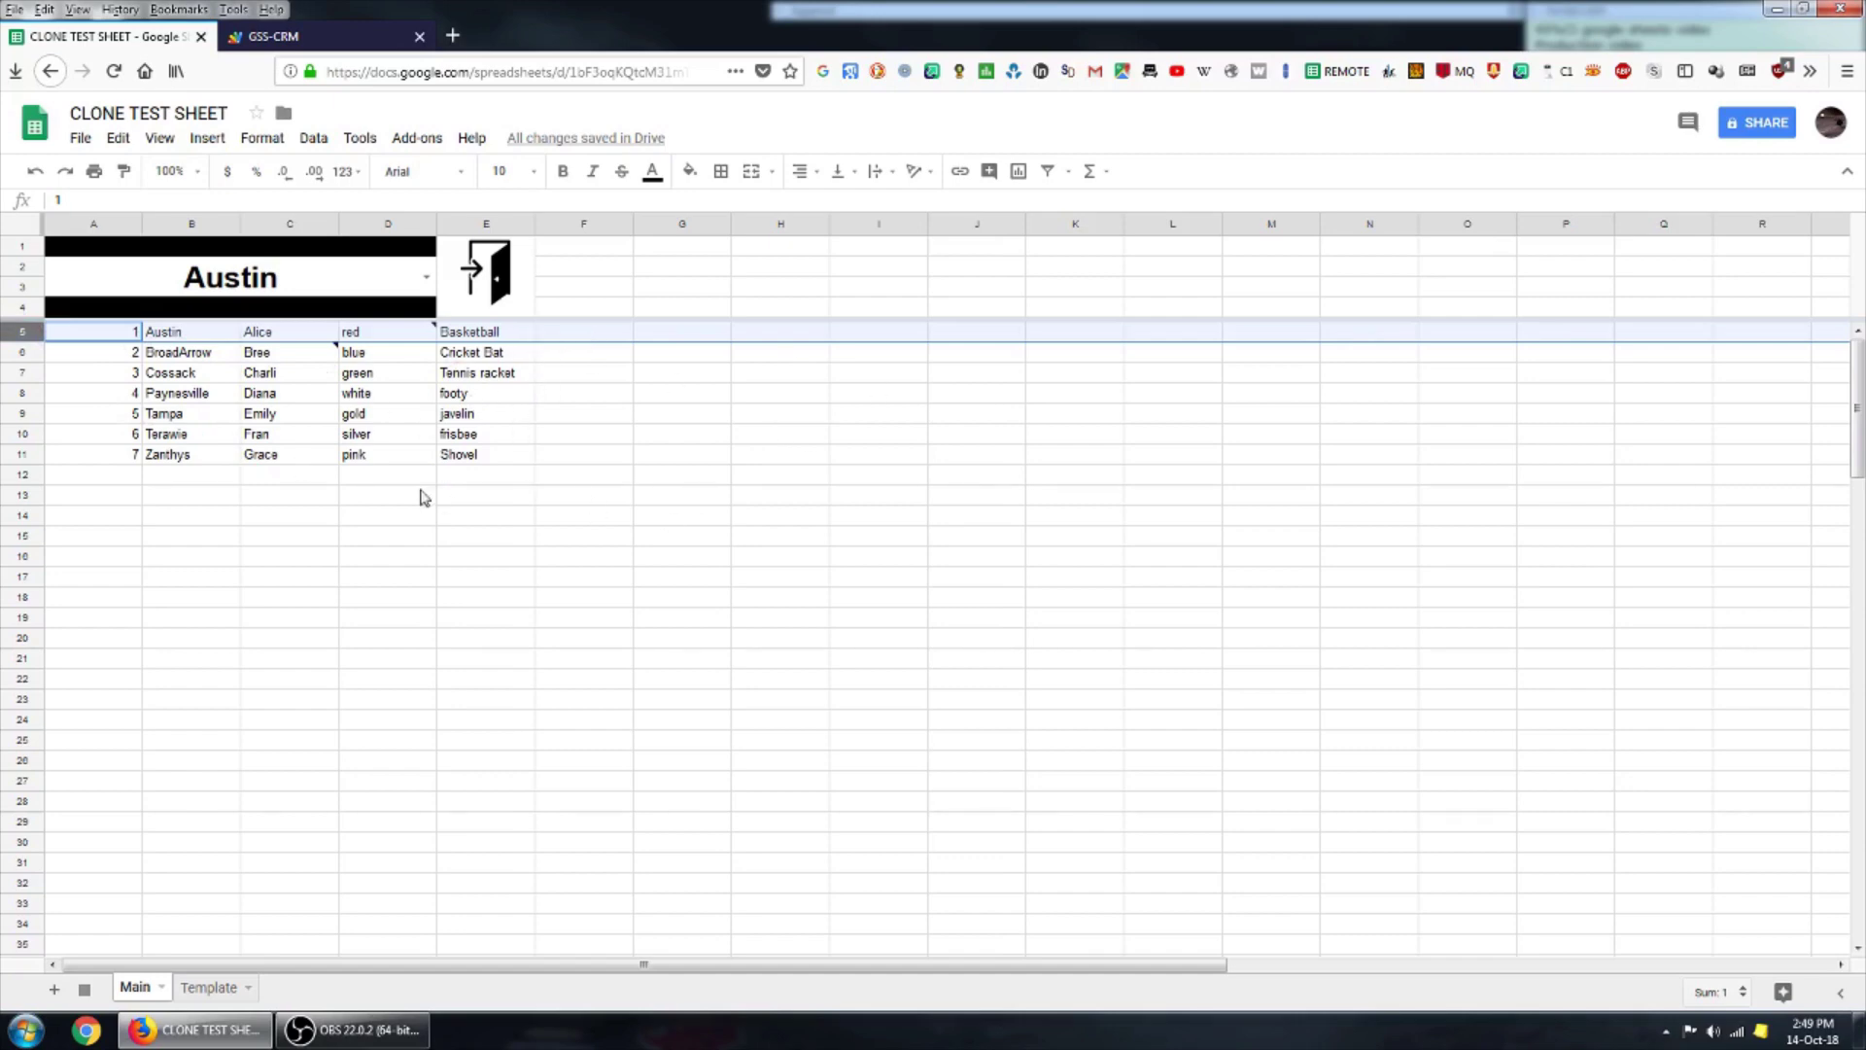
pyautogui.click(197, 333)
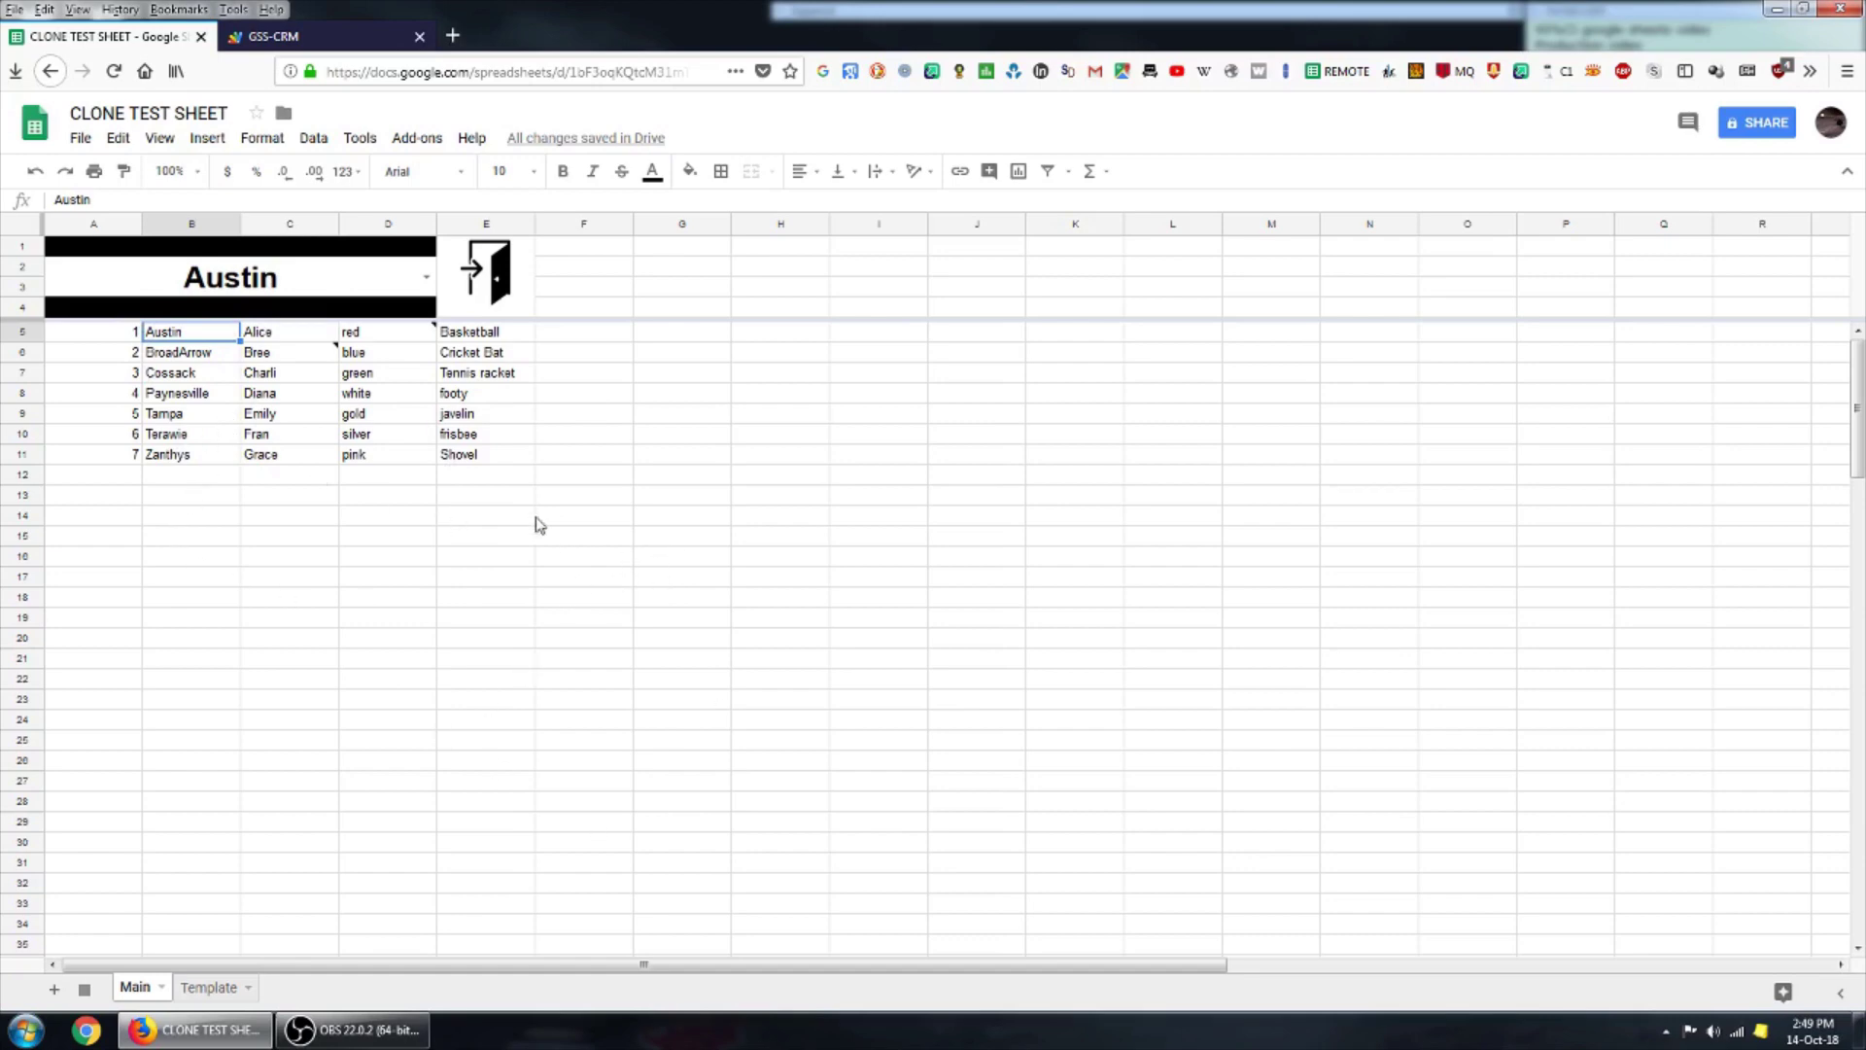
pyautogui.click(572, 334)
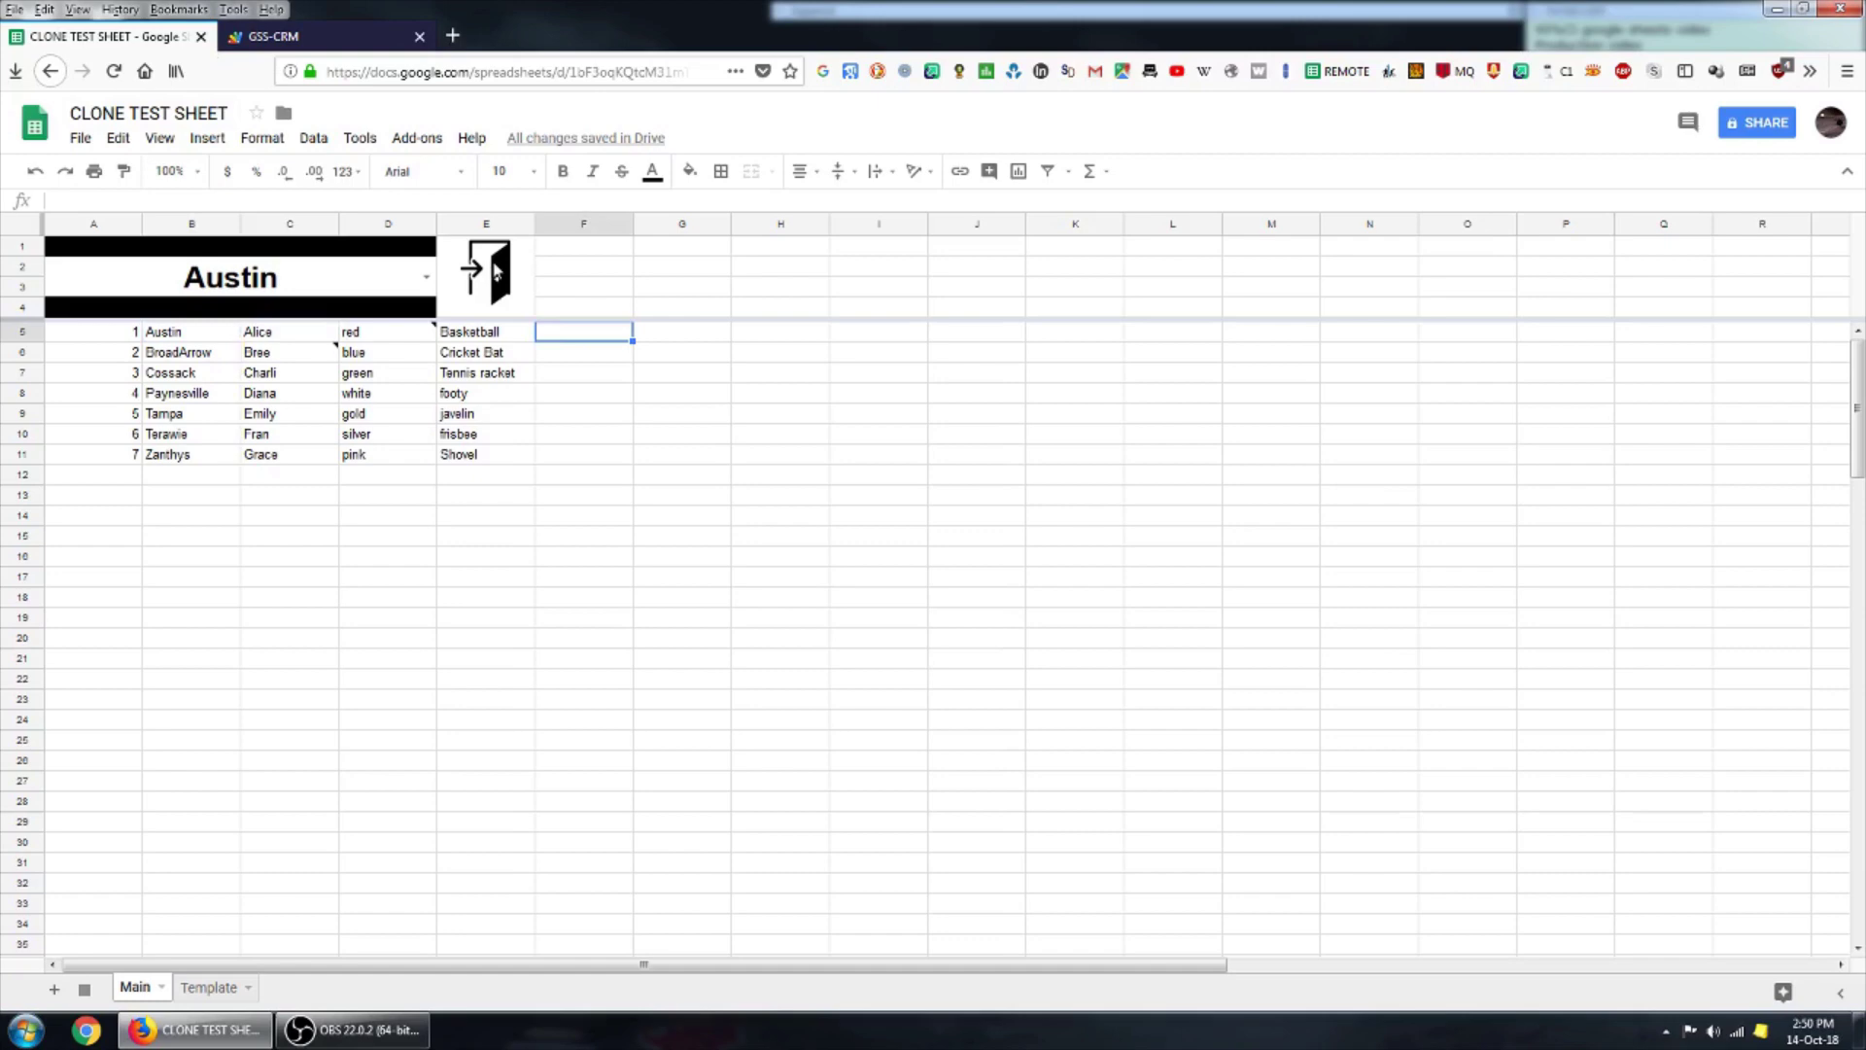
# Review the cloneSheetsIter code in the GSS-CRM script project.
pyautogui.click(325, 42)
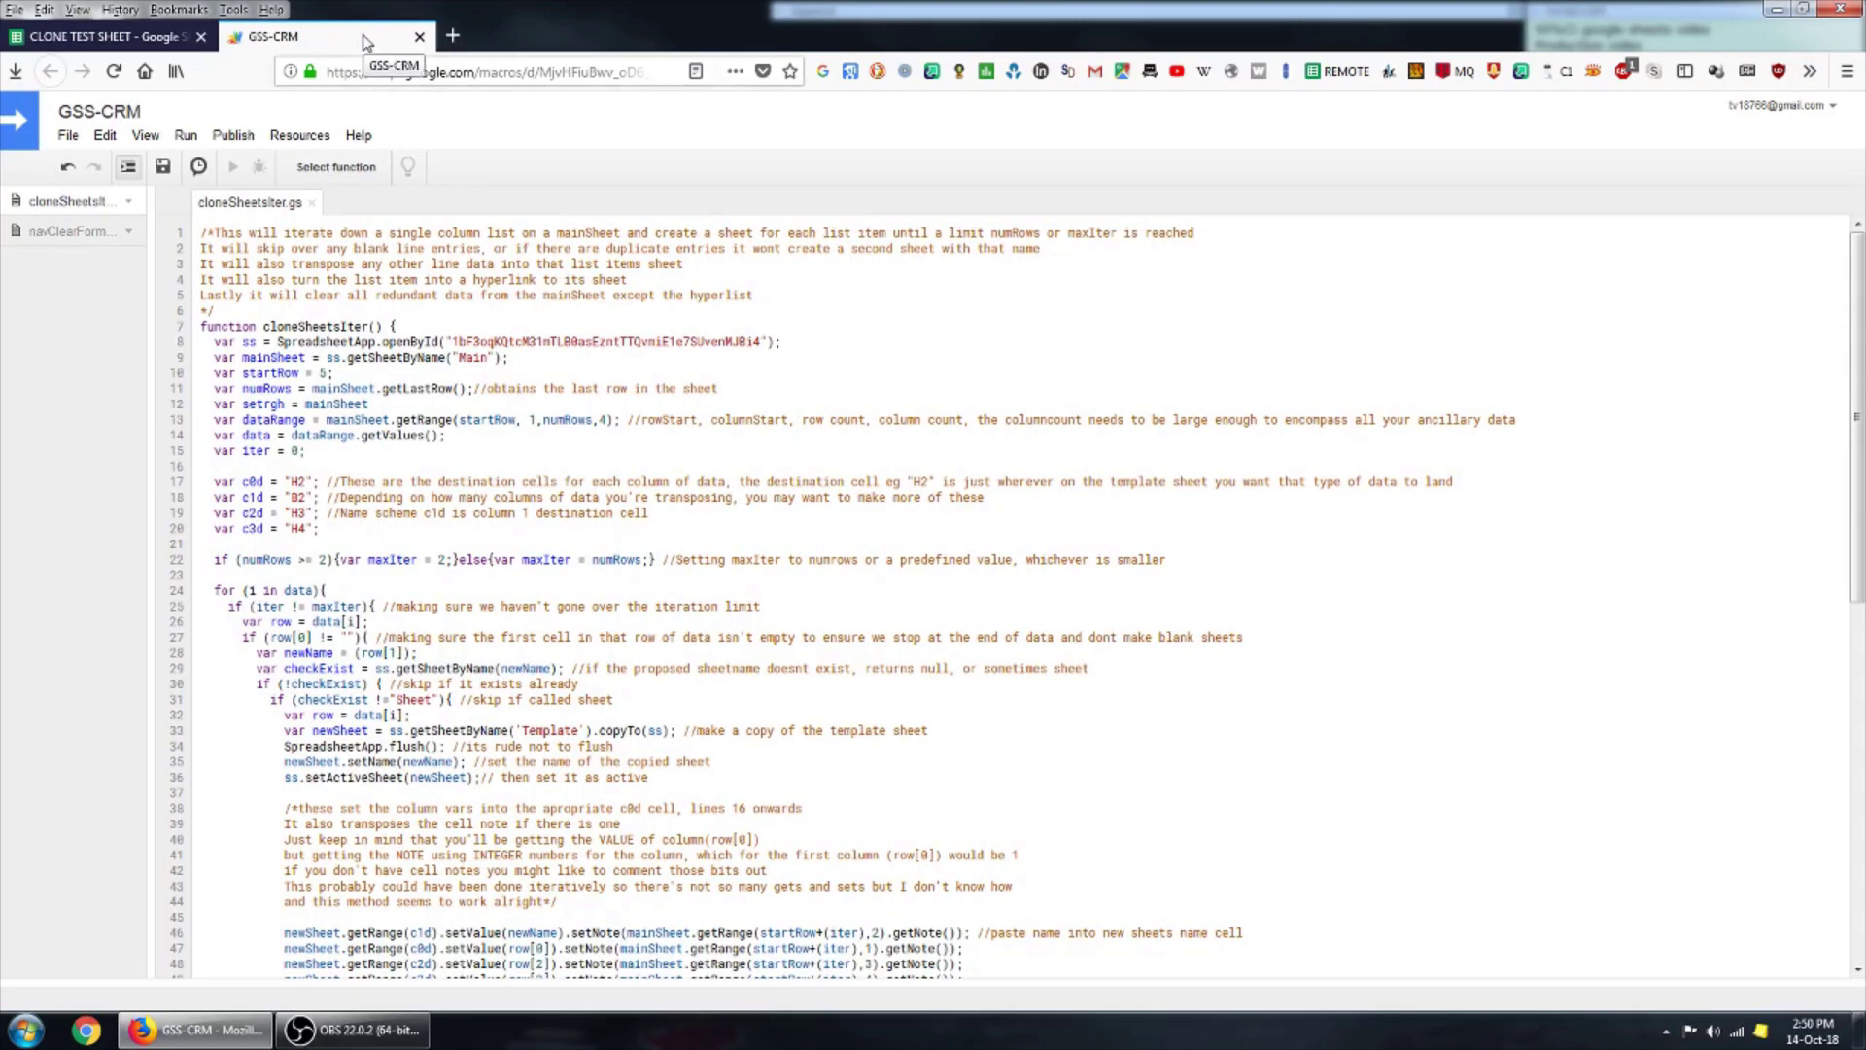
pyautogui.scroll(-3, 833, 494)
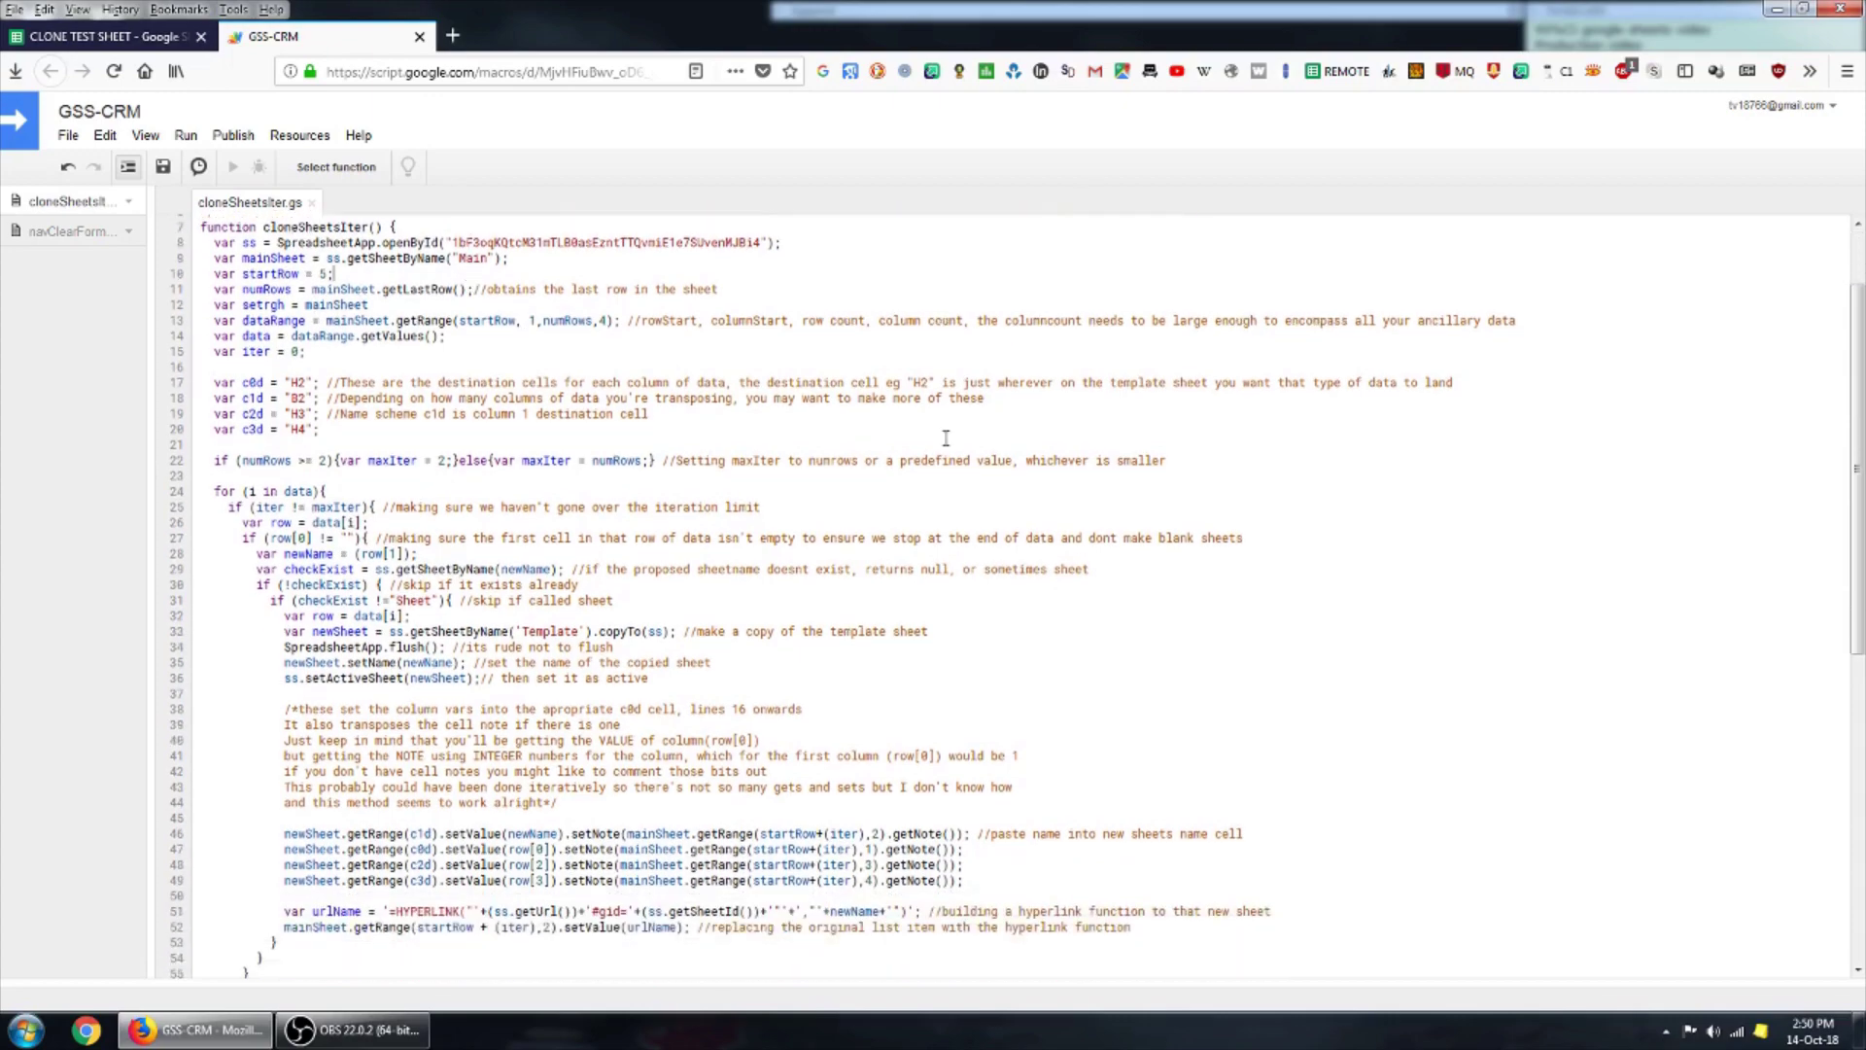
pyautogui.scroll(-3, 833, 495)
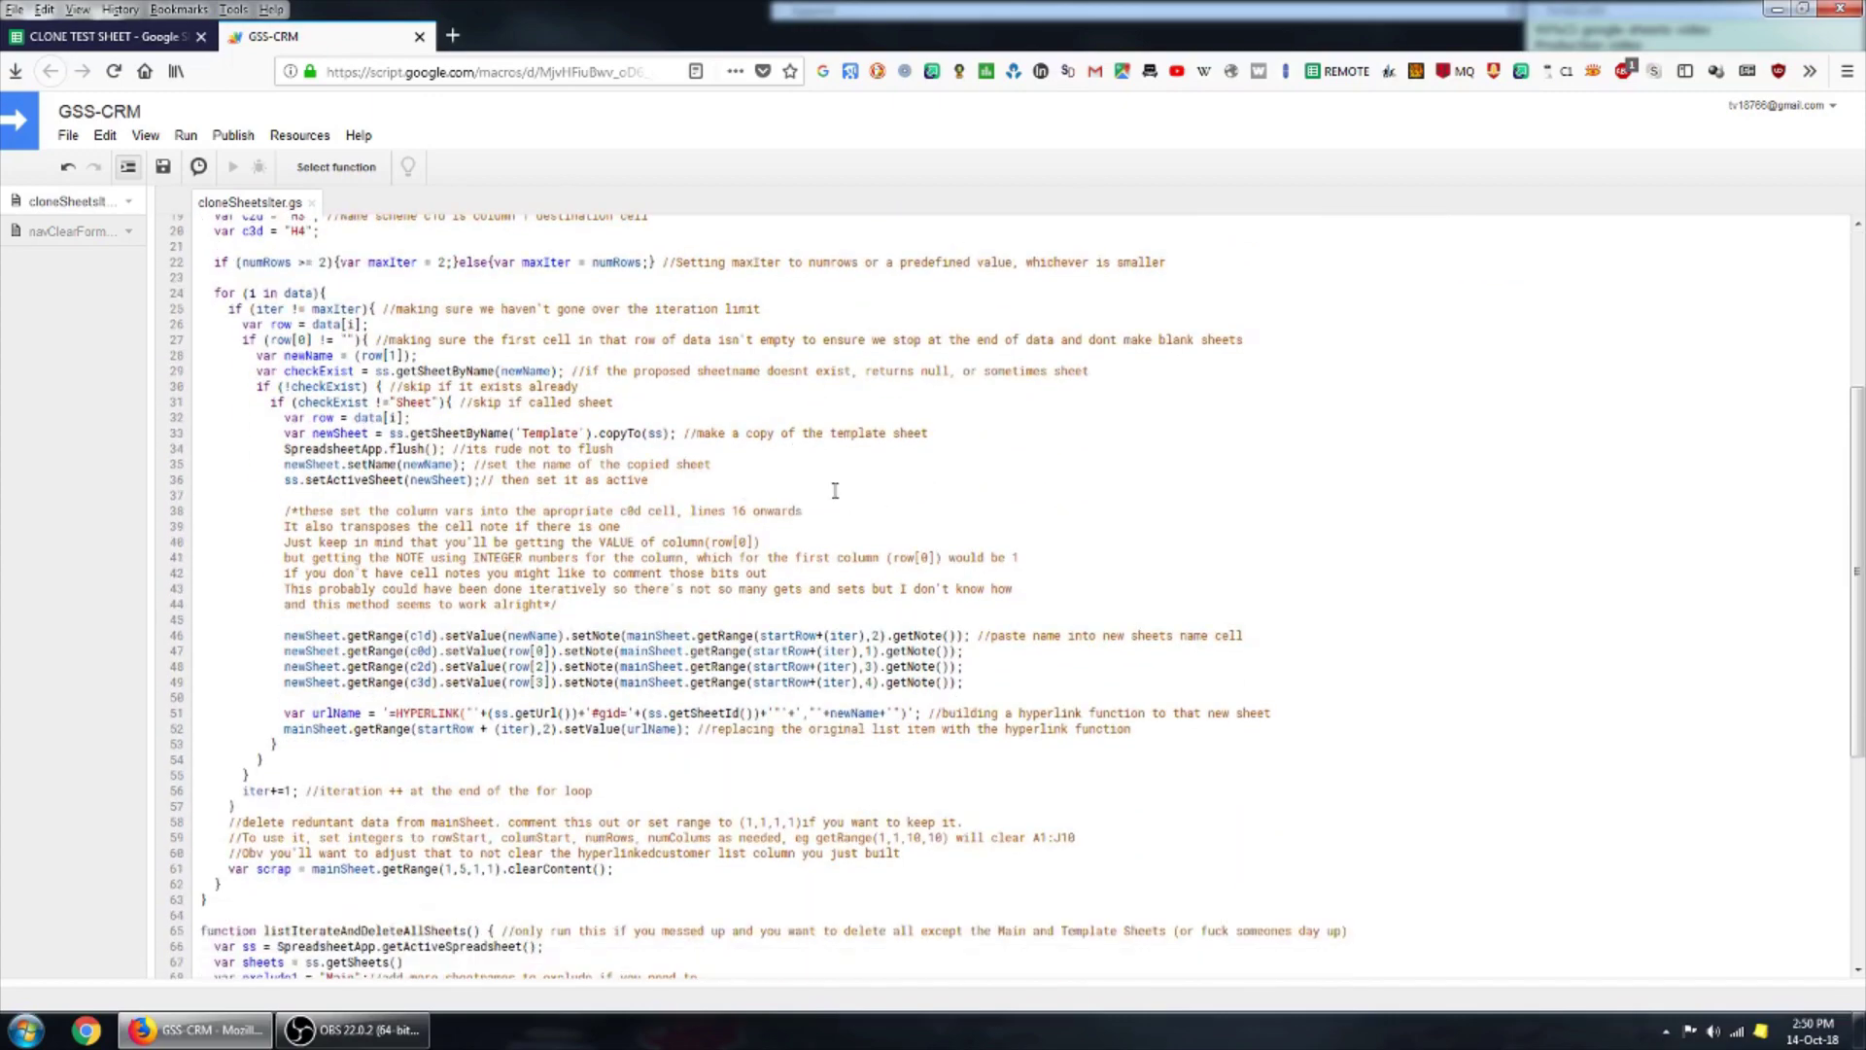
pyautogui.scroll(-6, 828, 501)
pyautogui.scroll(6, 608, 490)
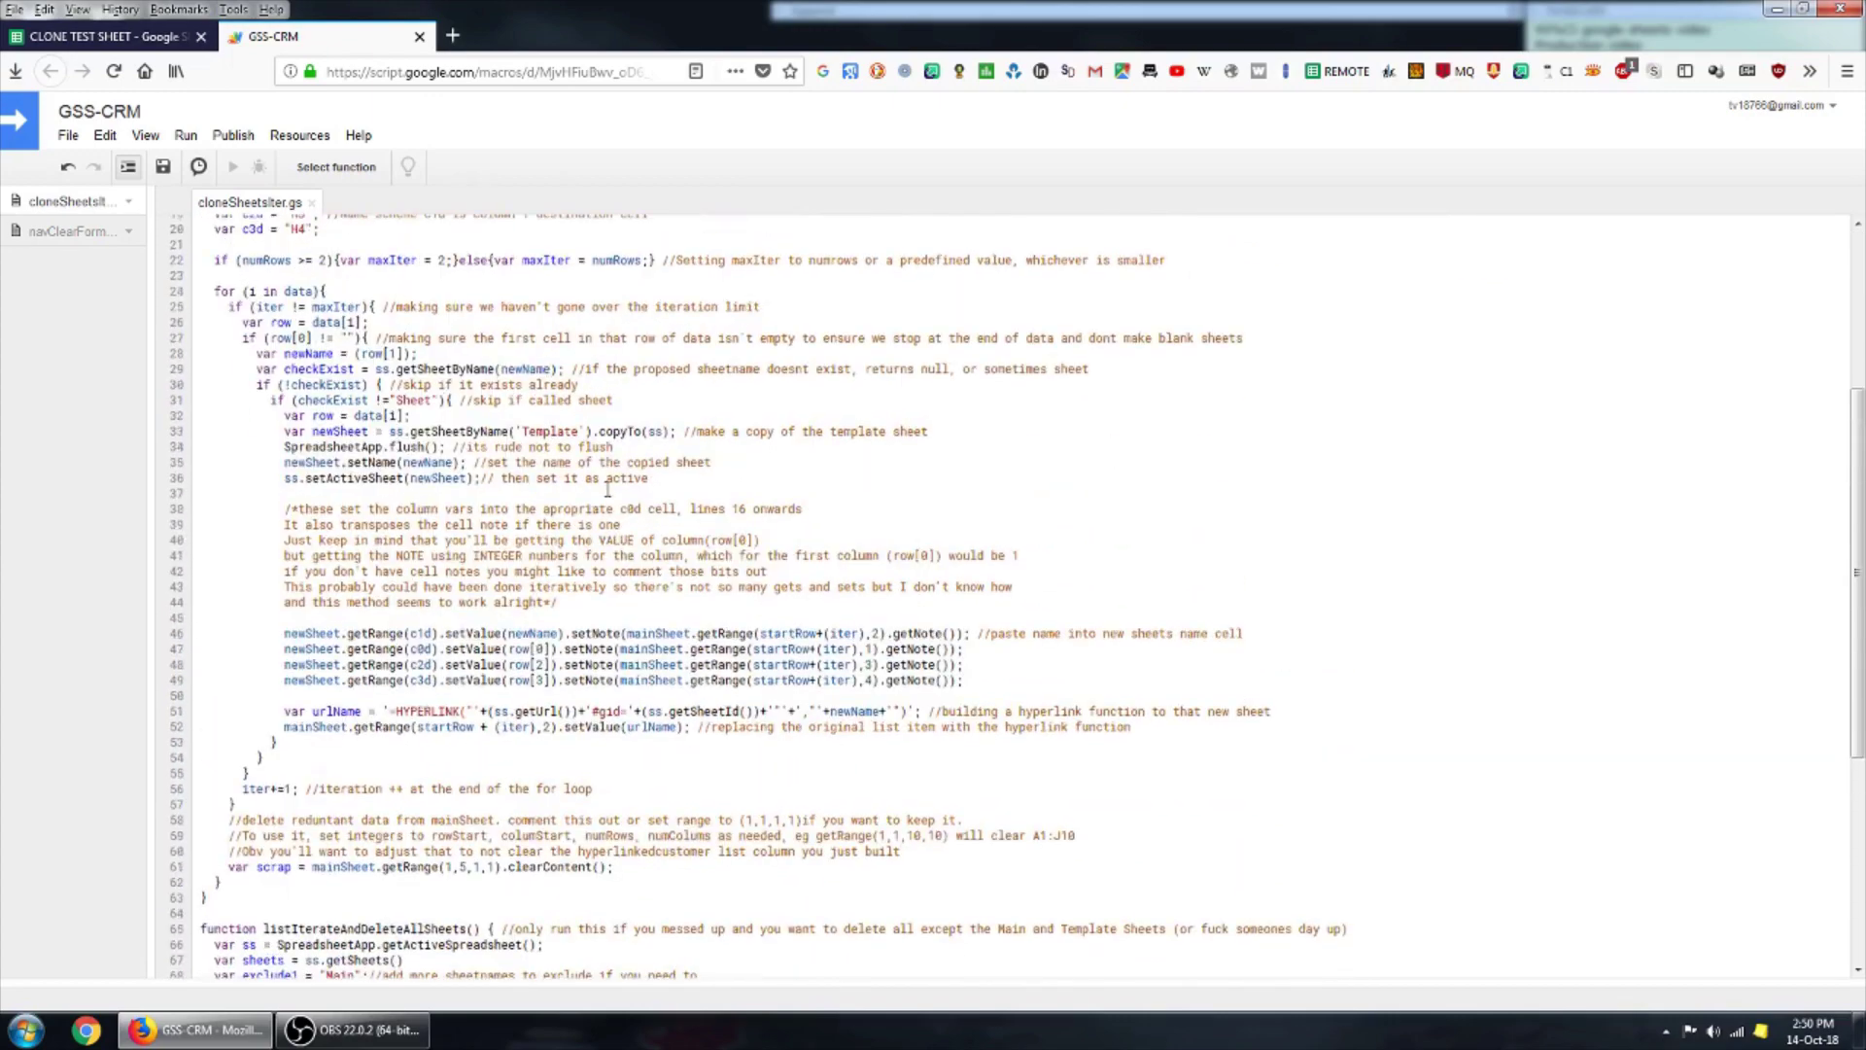
pyautogui.scroll(6, 571, 557)
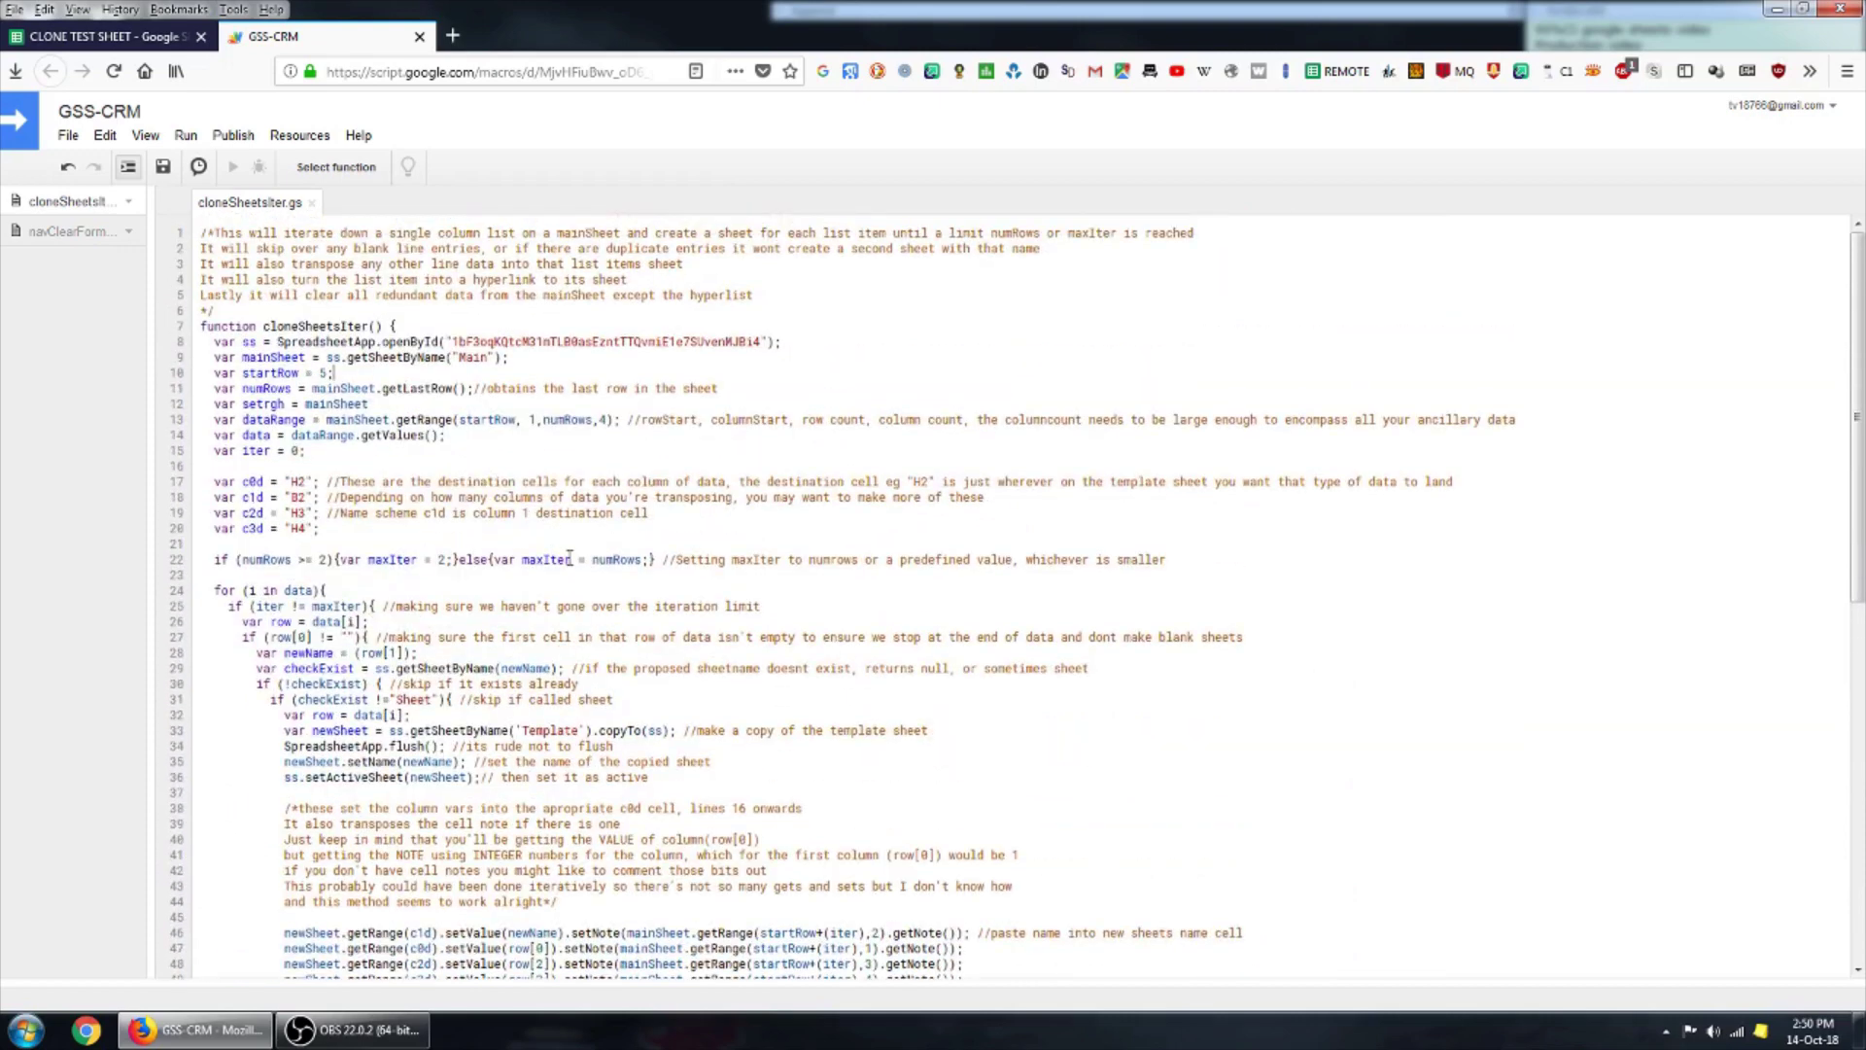
# Run cloneSheetsIter and return to the CLONE TEST SHEET spreadsheet.
pyautogui.click(184, 138)
pyautogui.moveTo(233, 169)
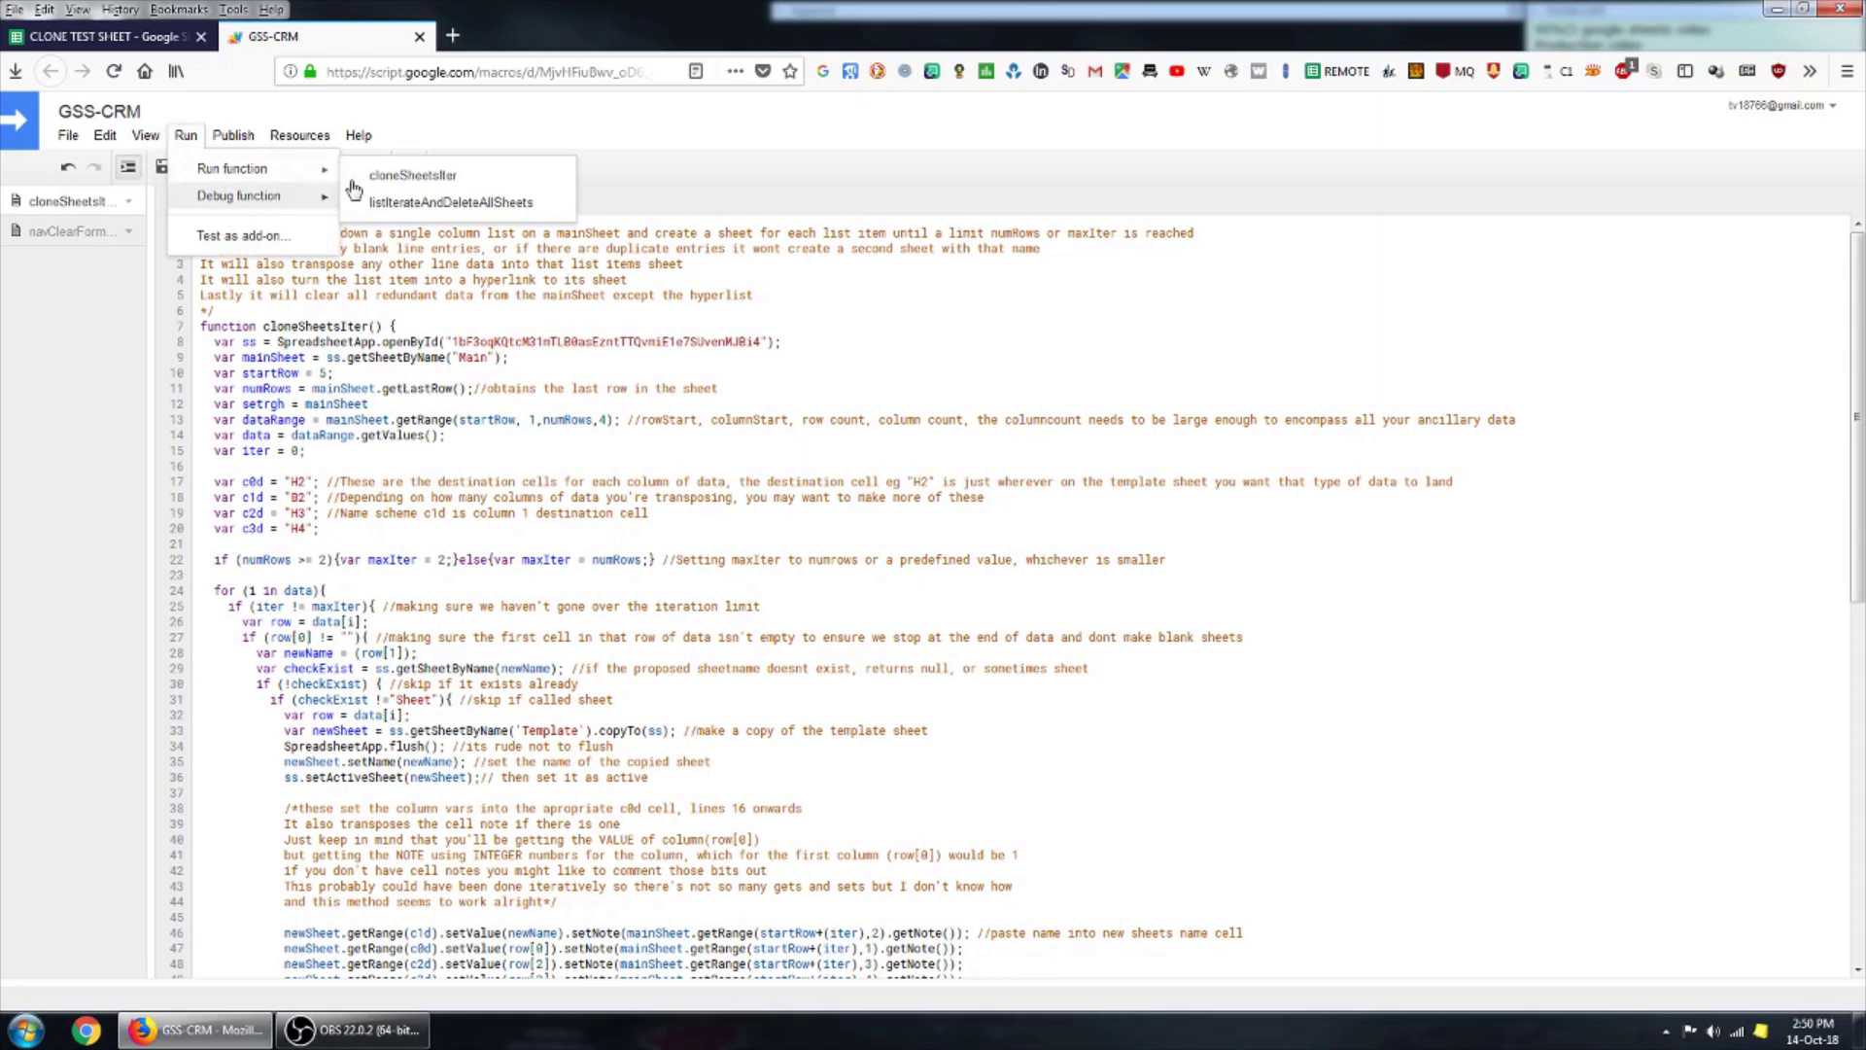
pyautogui.click(389, 176)
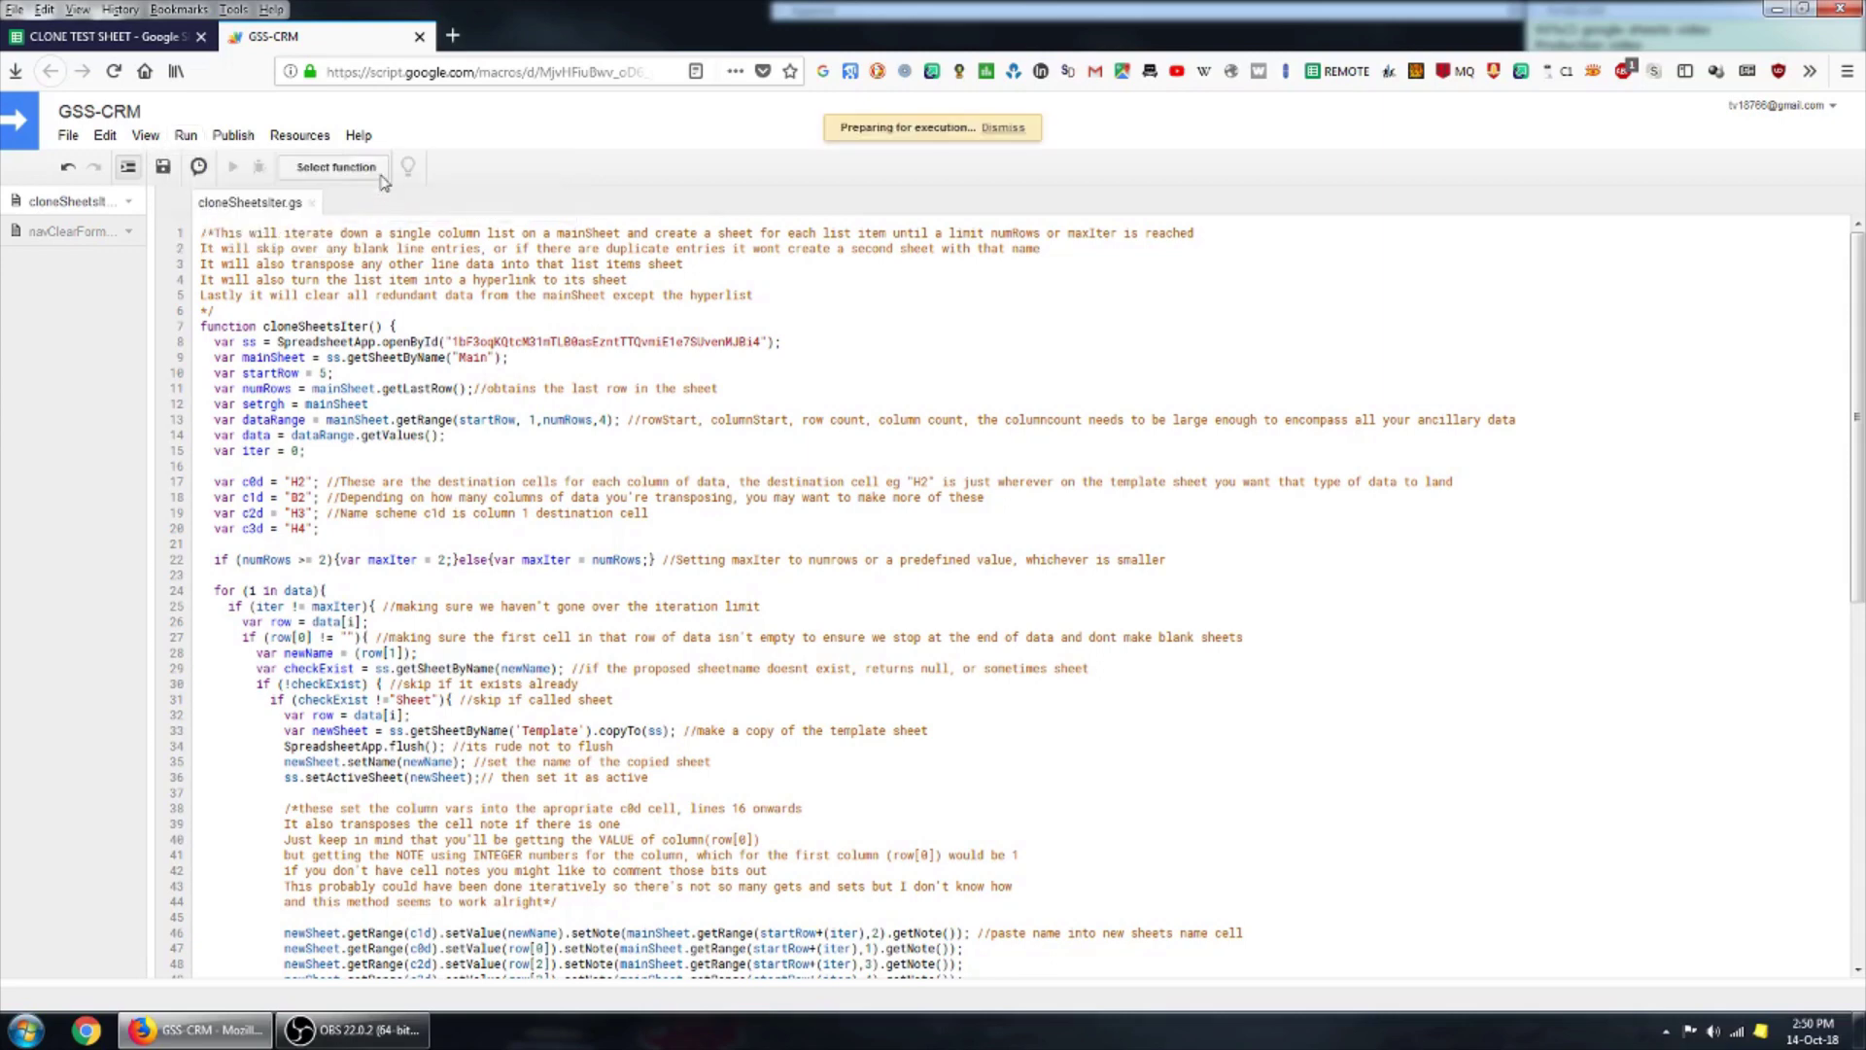
pyautogui.click(146, 40)
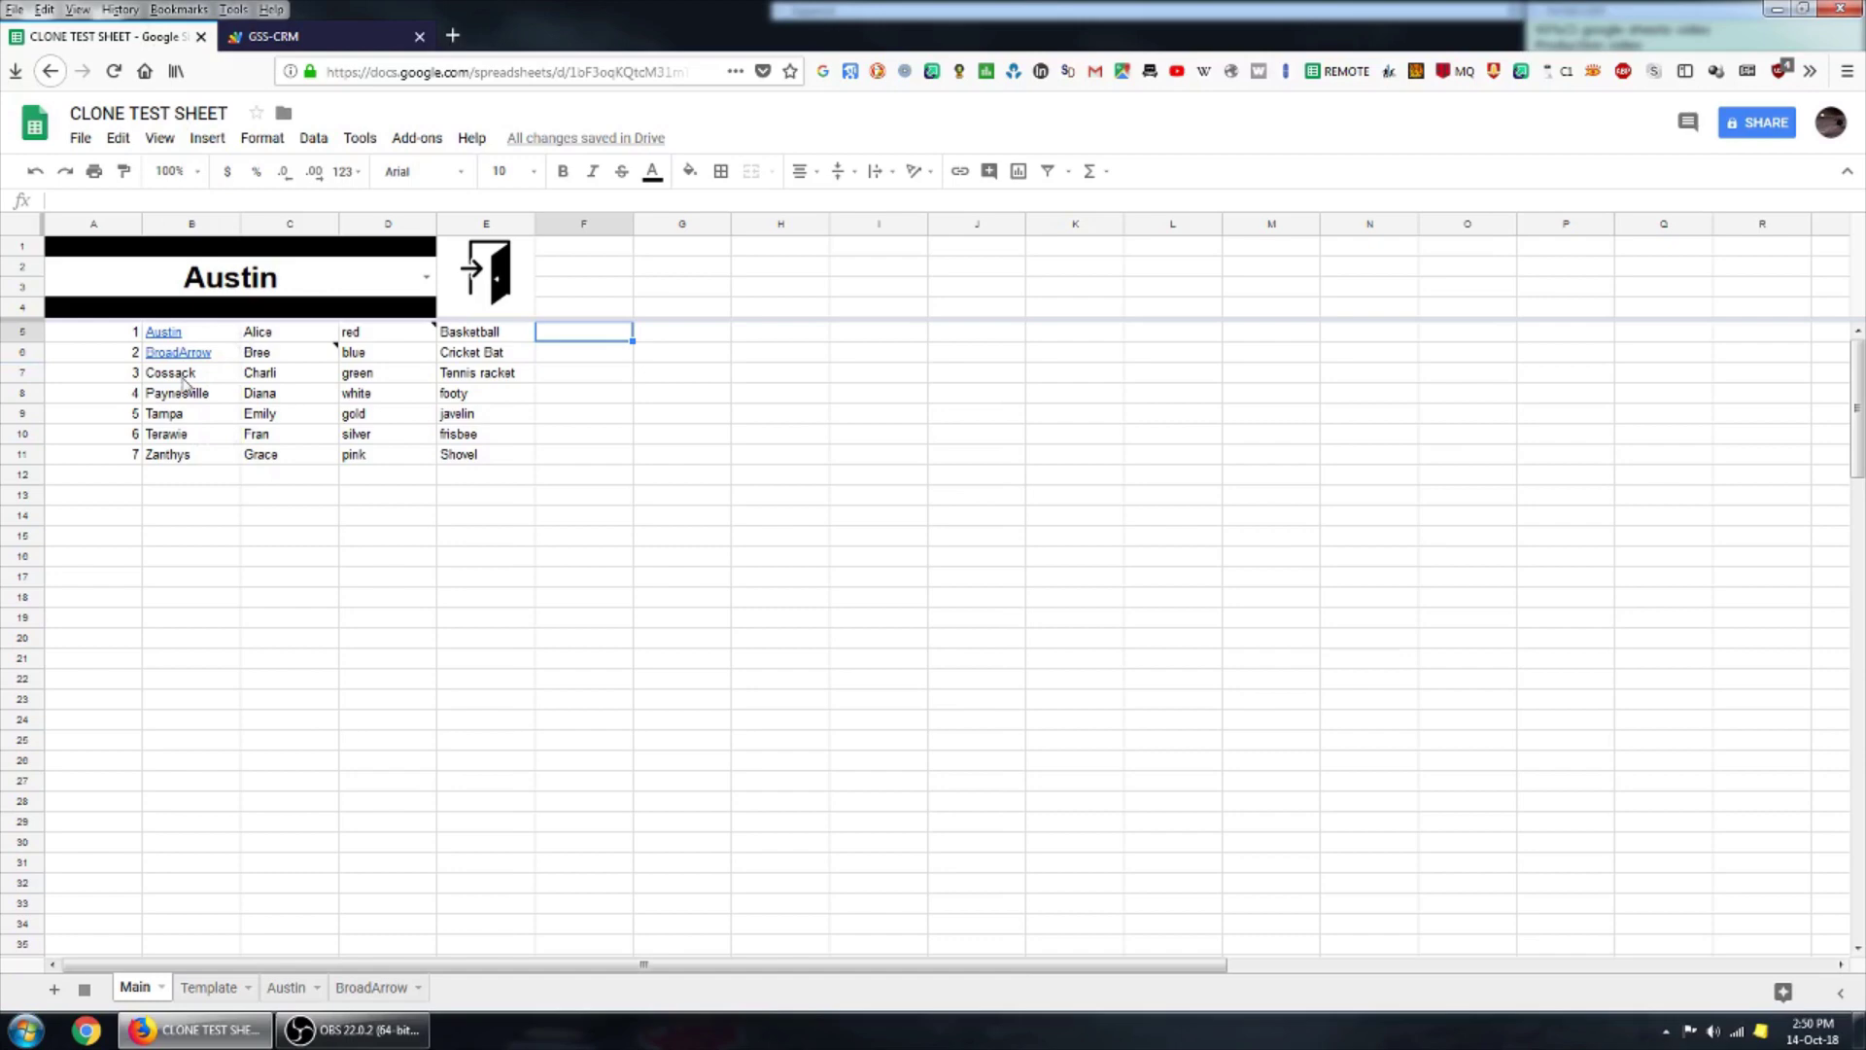
# Review the maxIter row-count condition on line 22 of cloneSheetsIter.
pyautogui.click(361, 36)
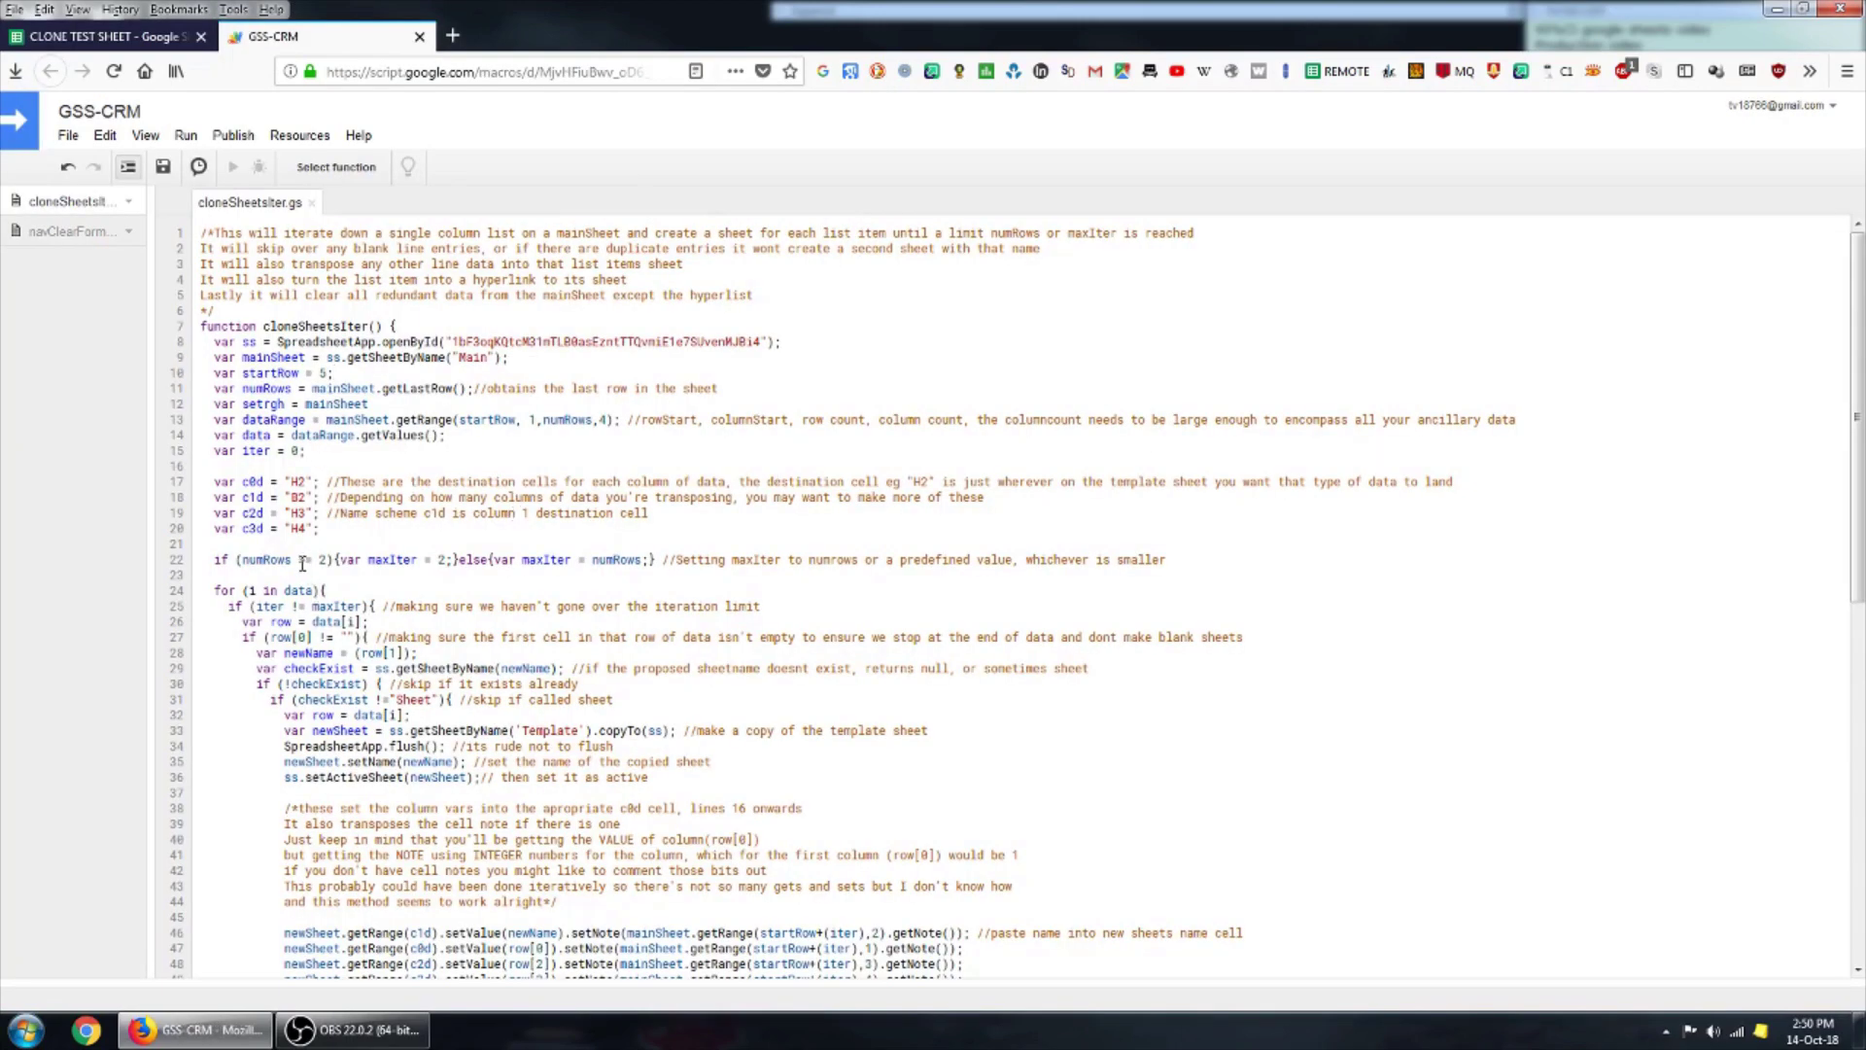
pyautogui.moveTo(299, 561); pyautogui.dragTo(331, 561)
pyautogui.click(151, 44)
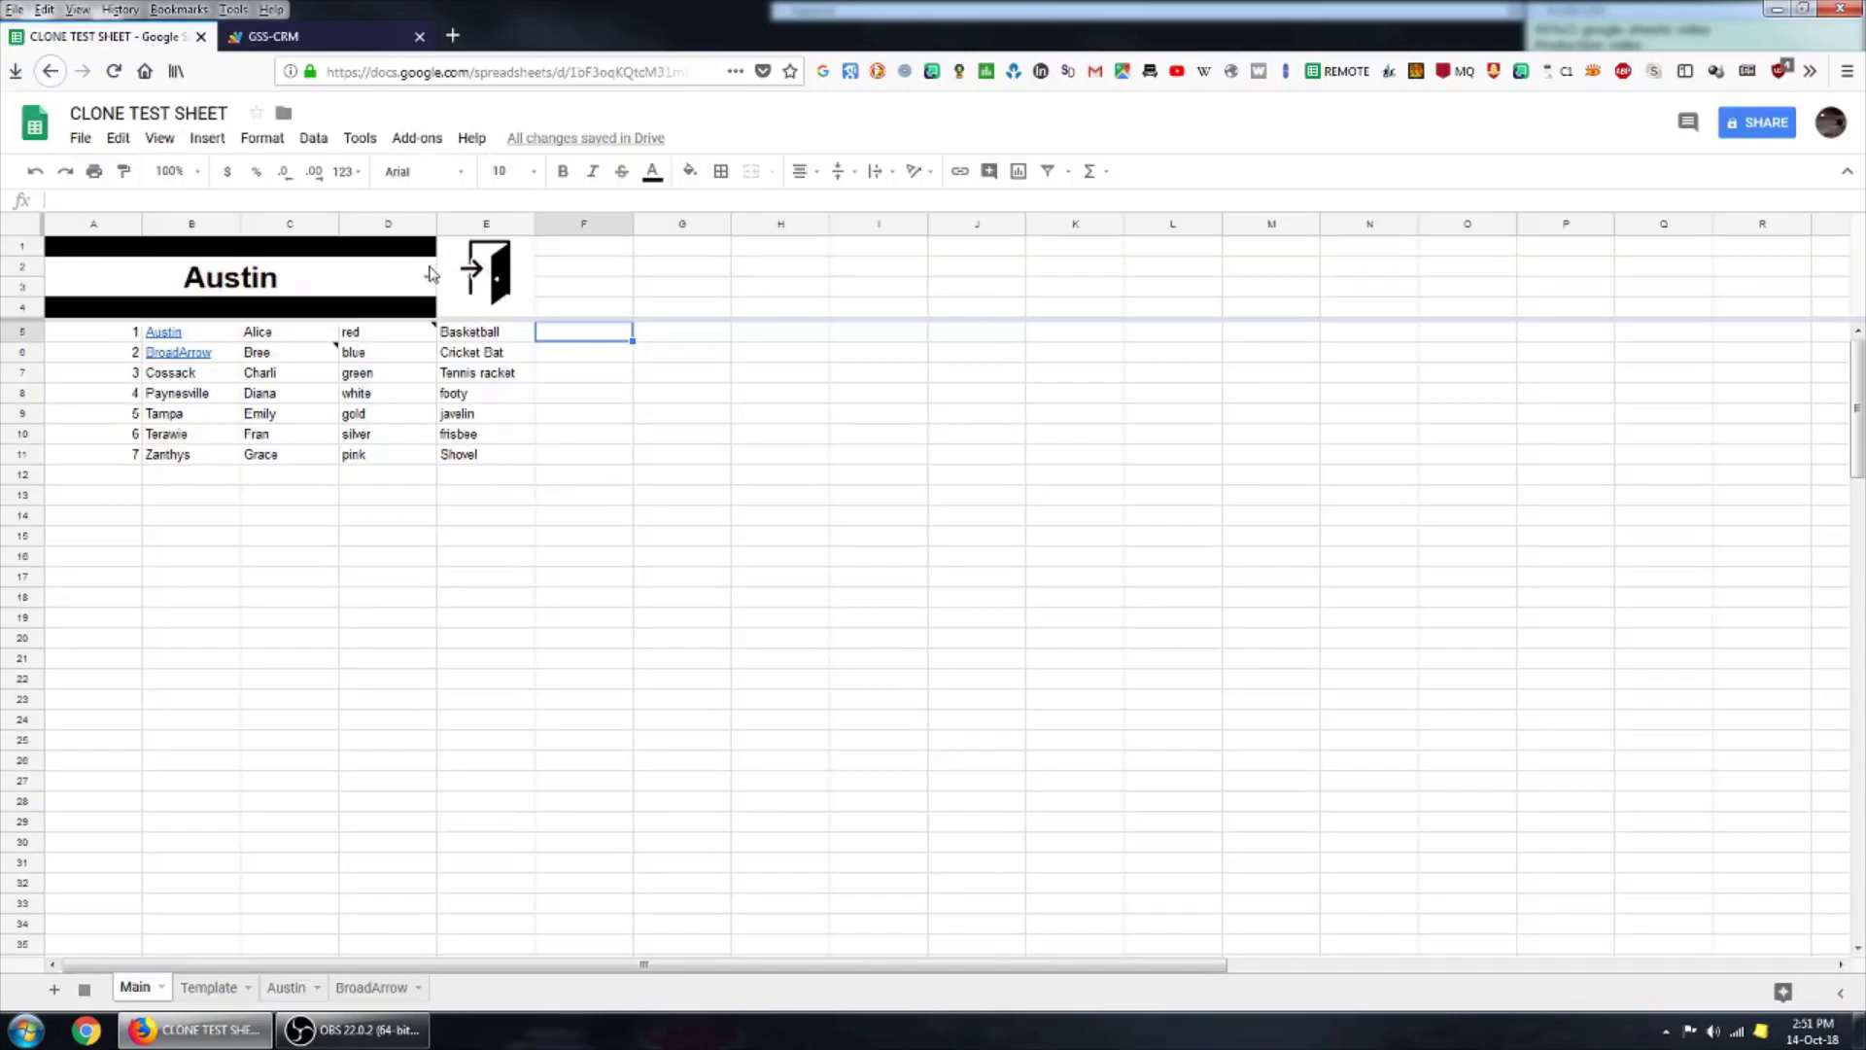
# Pick BroadArrow in Main's header dropdown, open its sheet, and check customer Bree and colour blue.
pyautogui.click(428, 277)
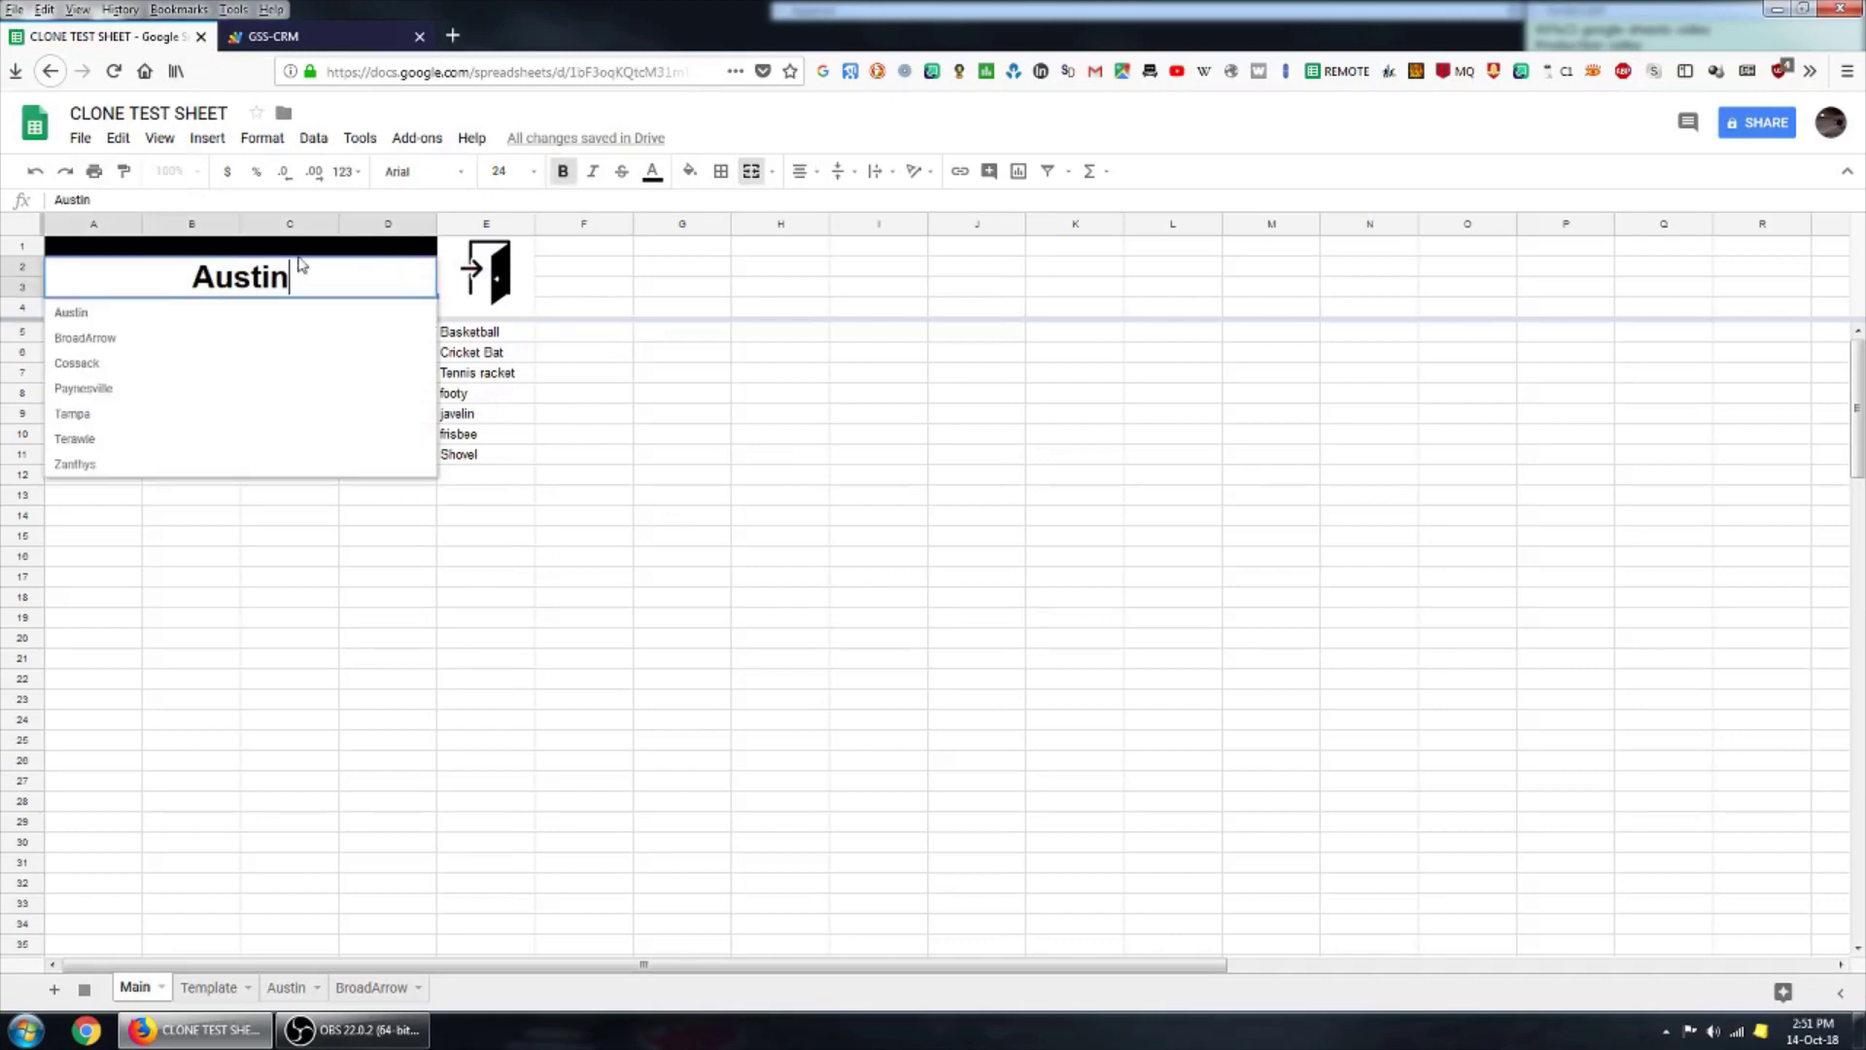
pyautogui.click(85, 340)
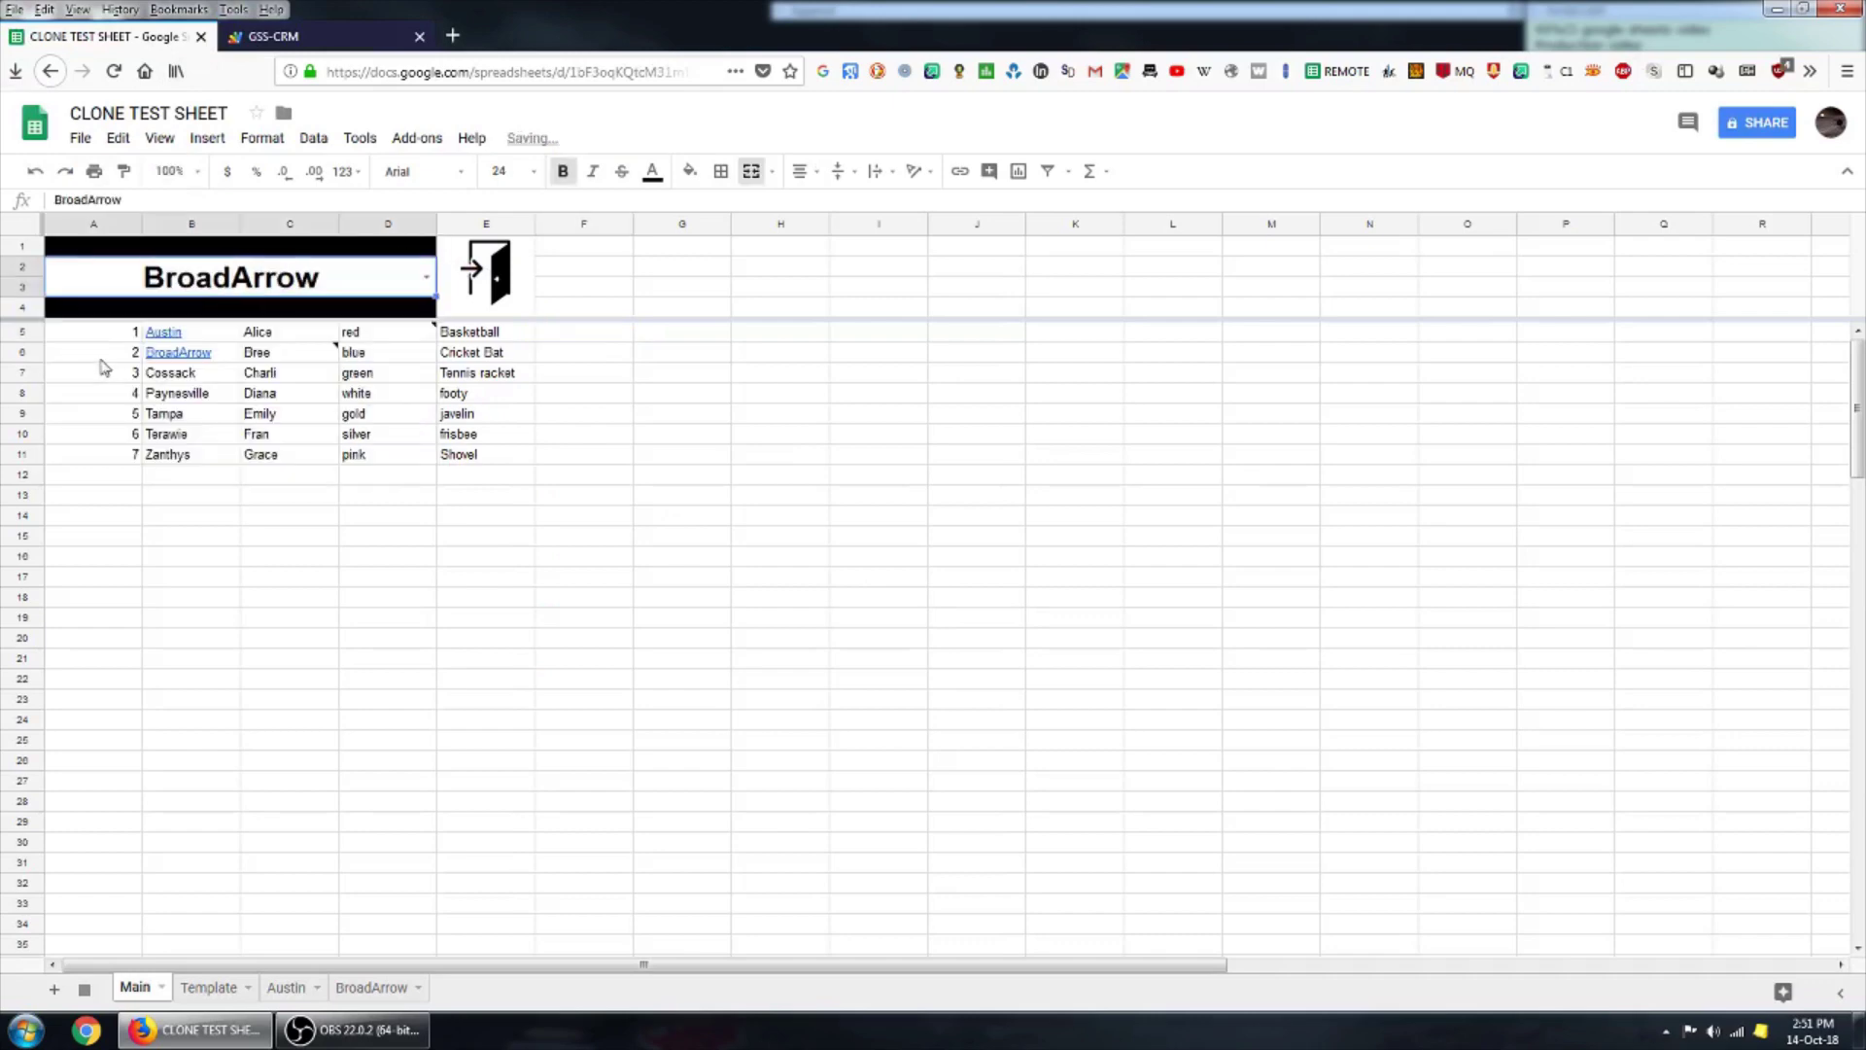
pyautogui.click(489, 276)
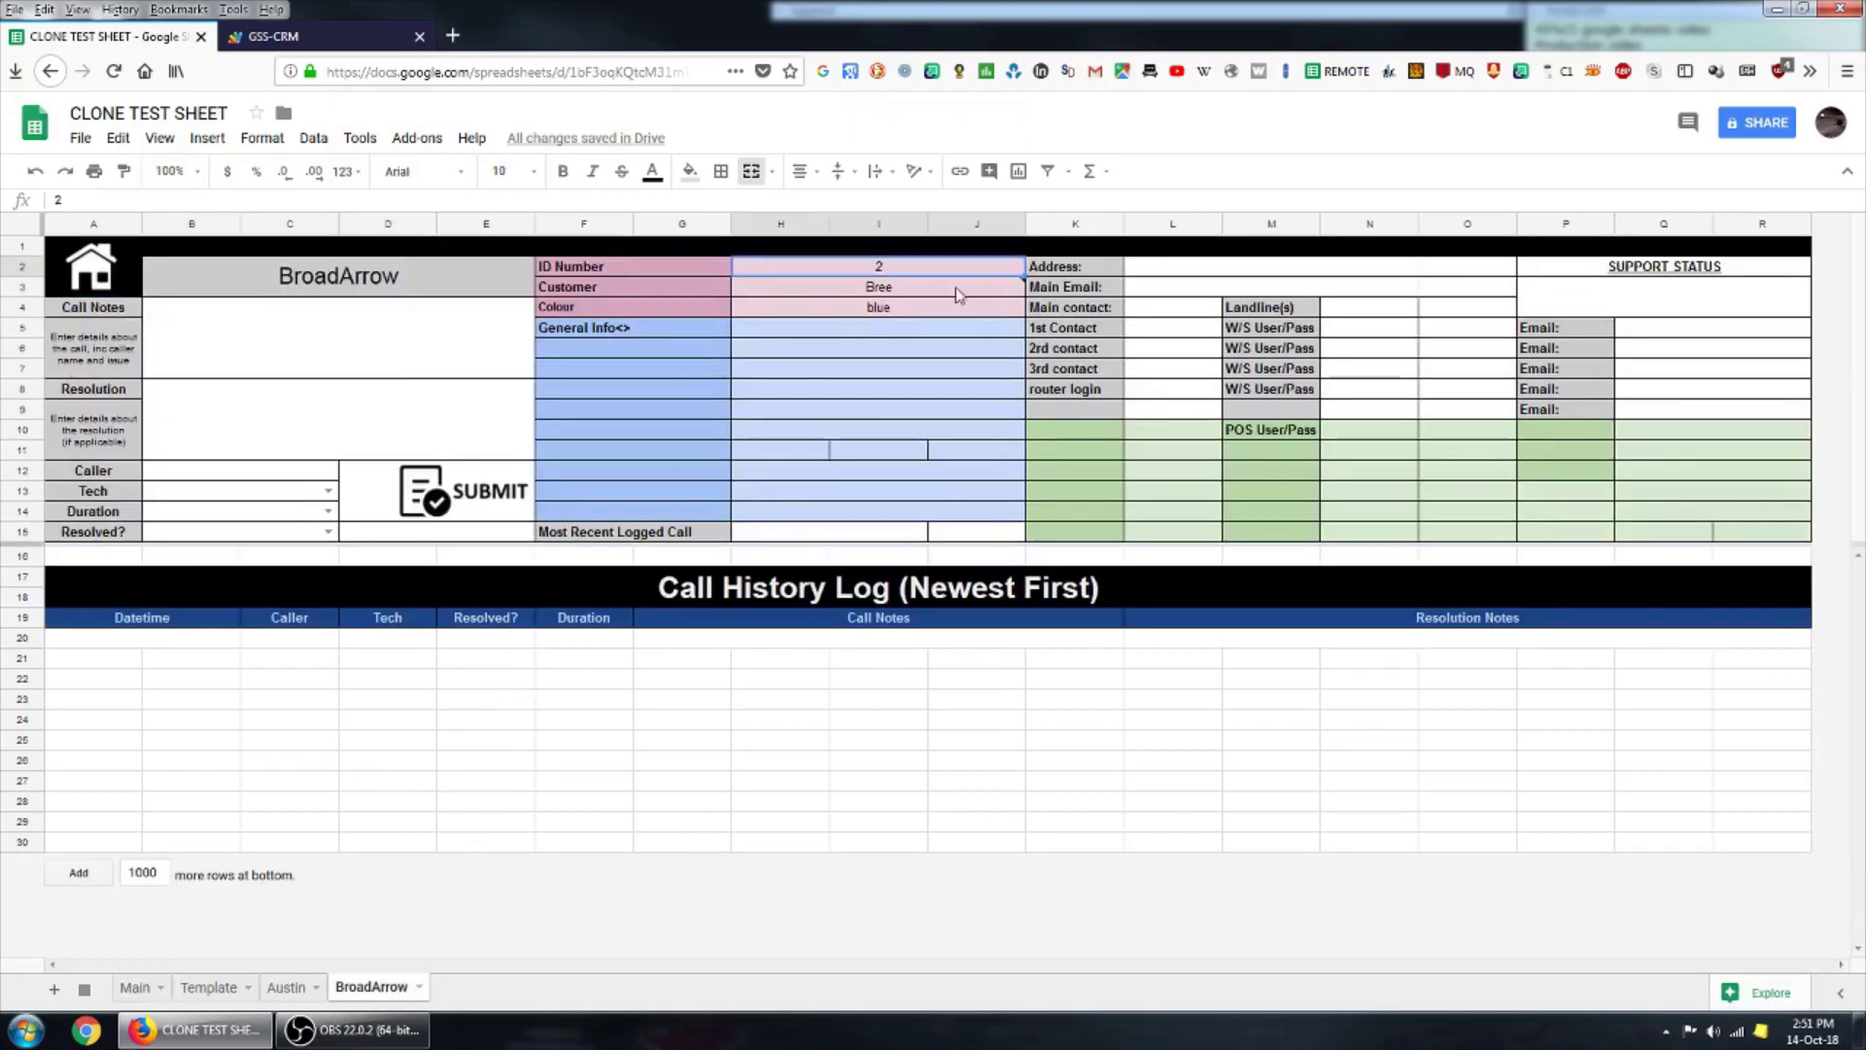
pyautogui.click(855, 295)
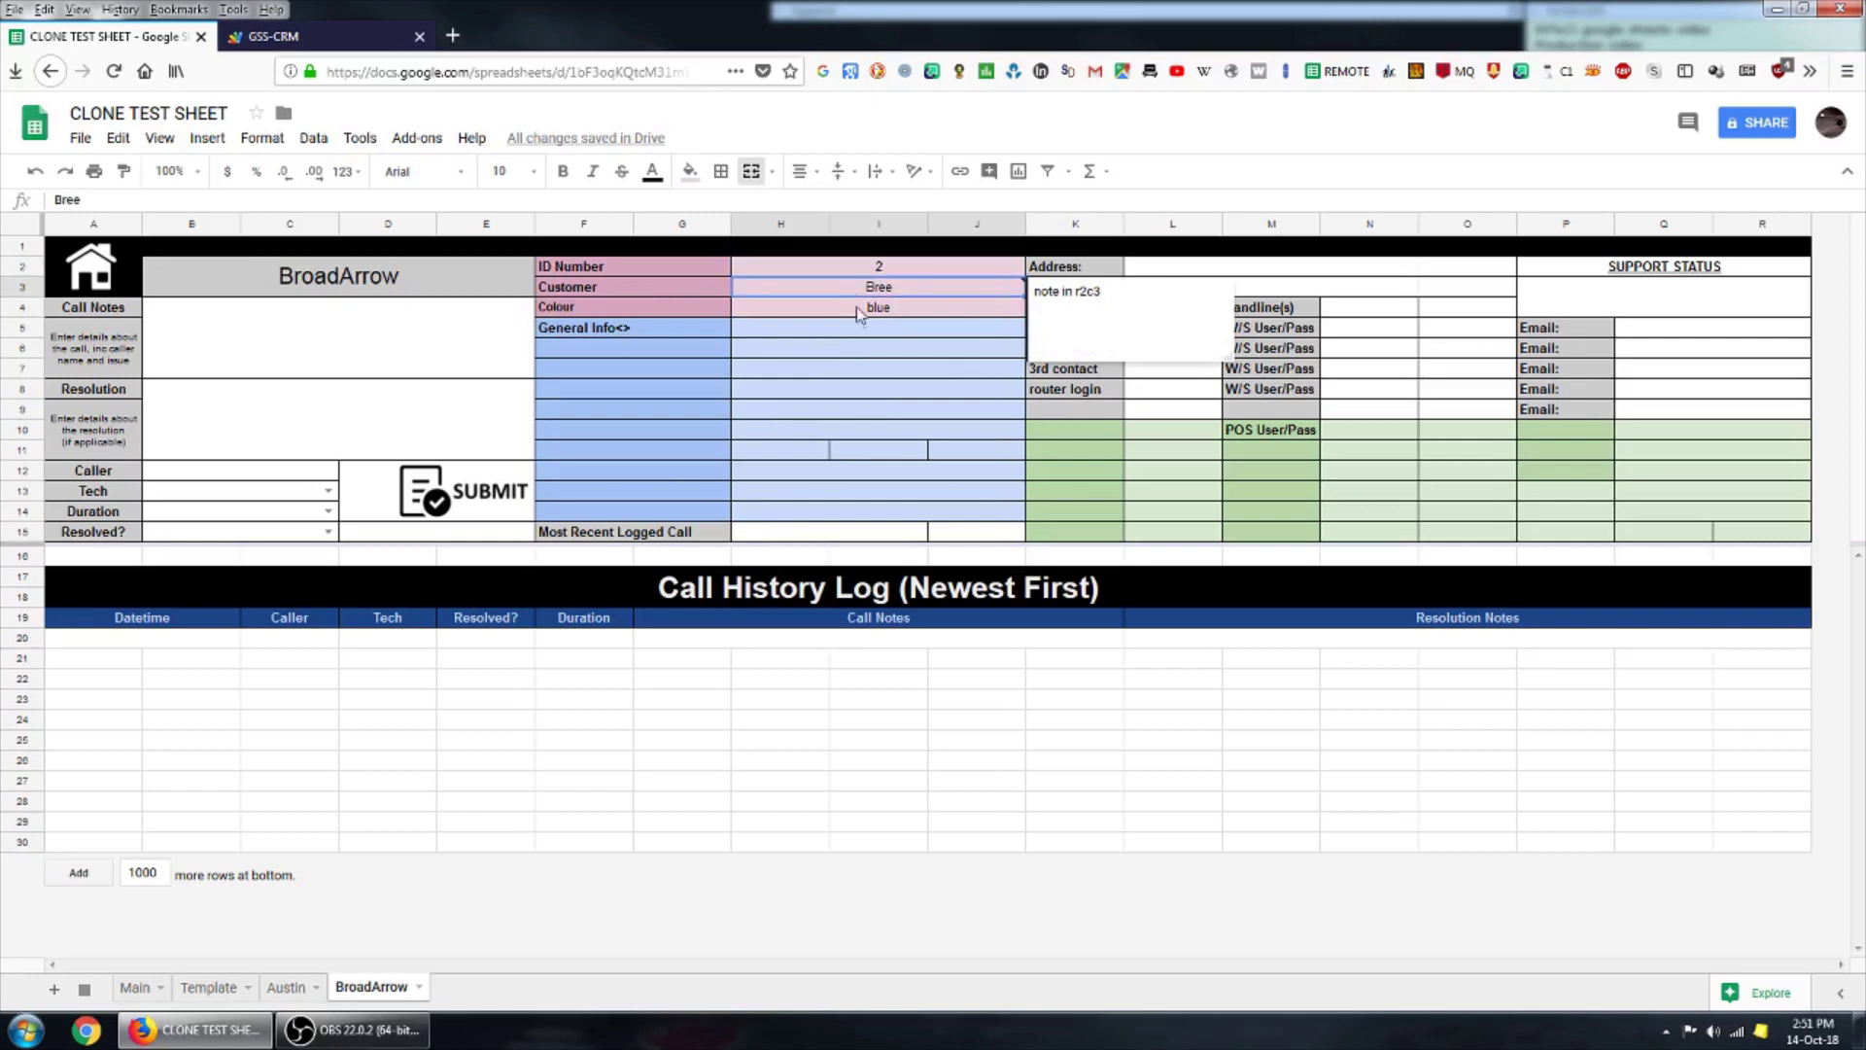
pyautogui.click(857, 313)
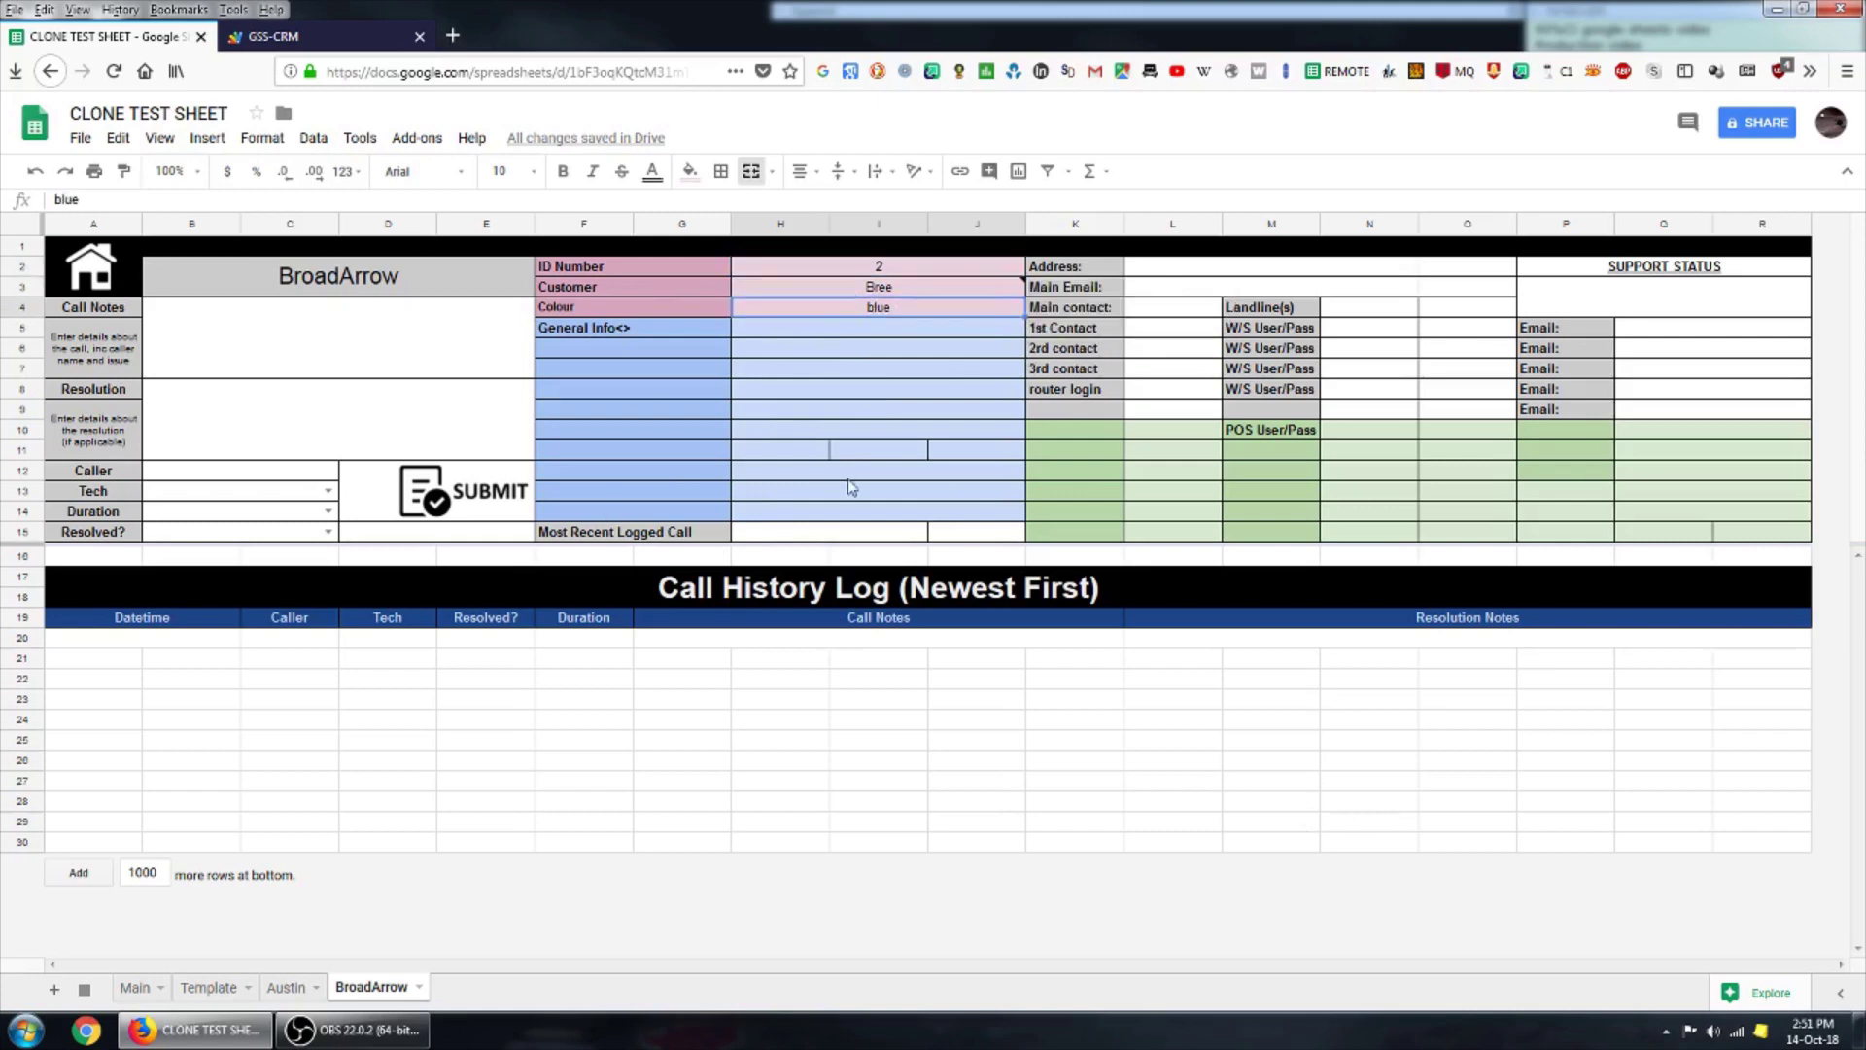
pyautogui.click(925, 286)
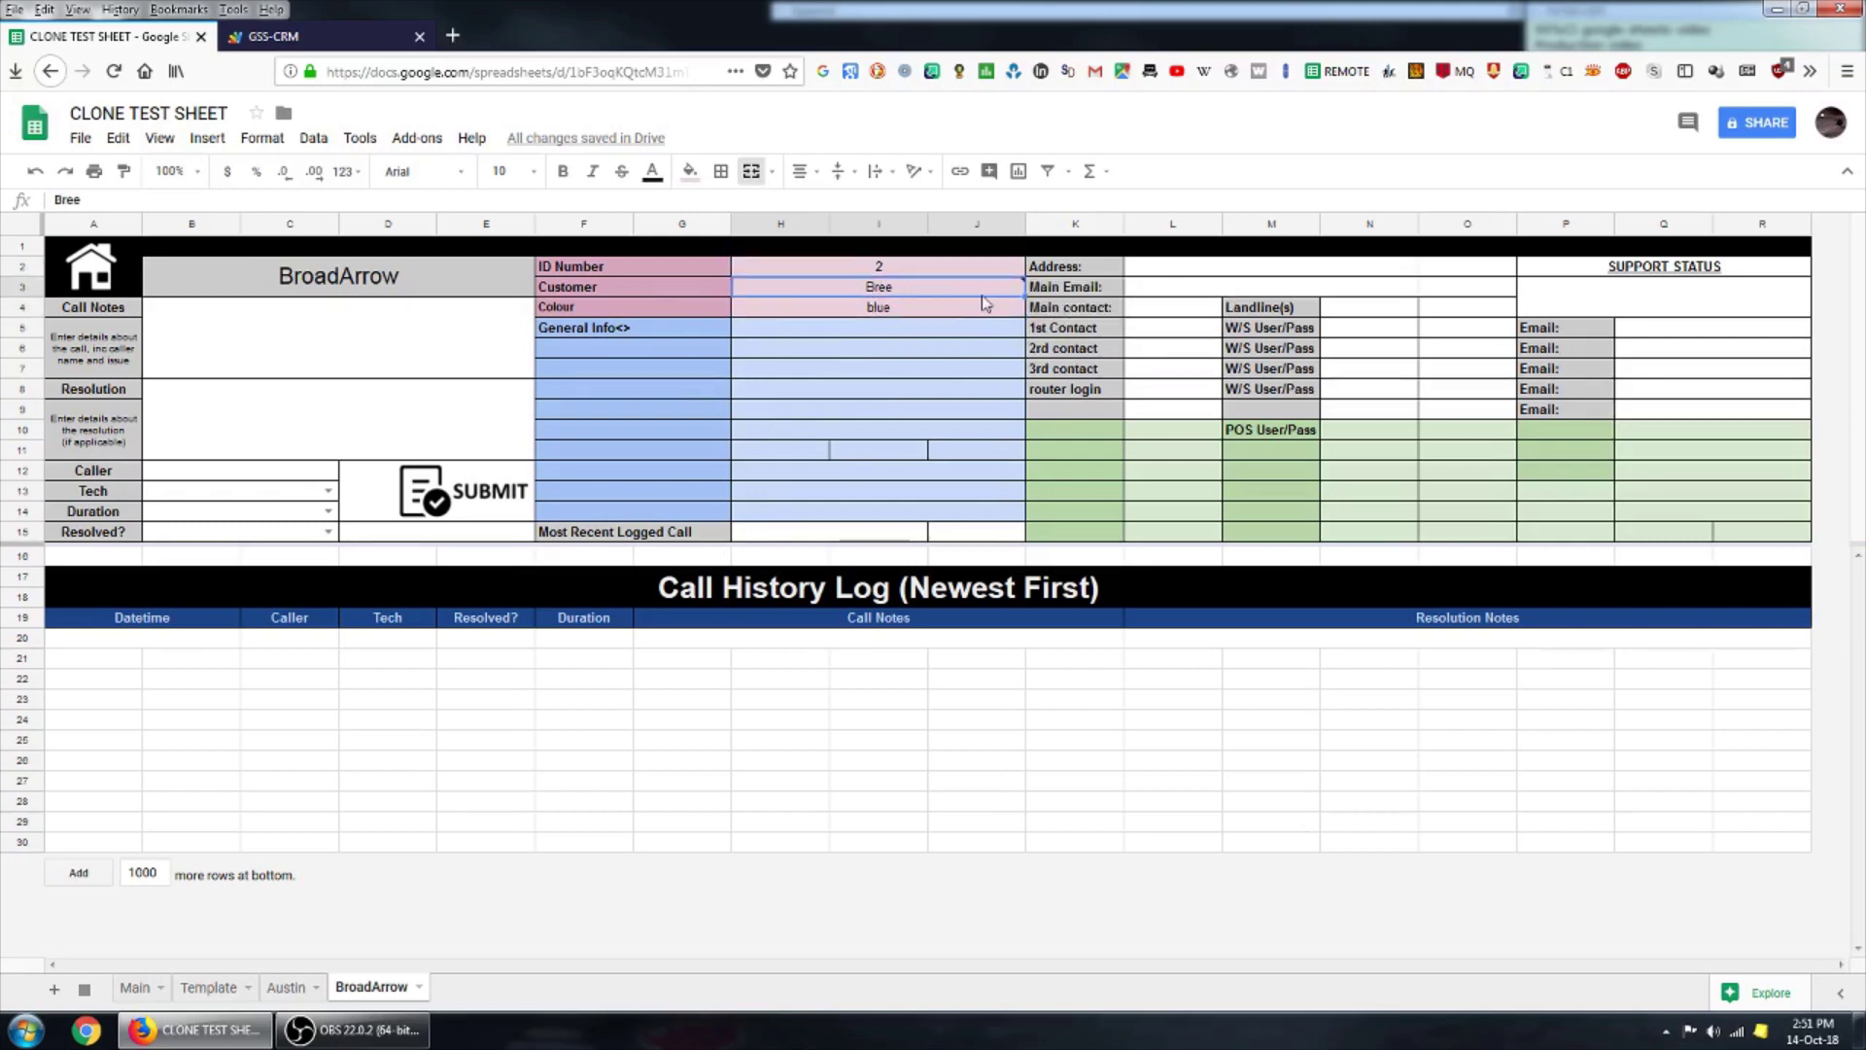
pyautogui.moveTo(983, 296)
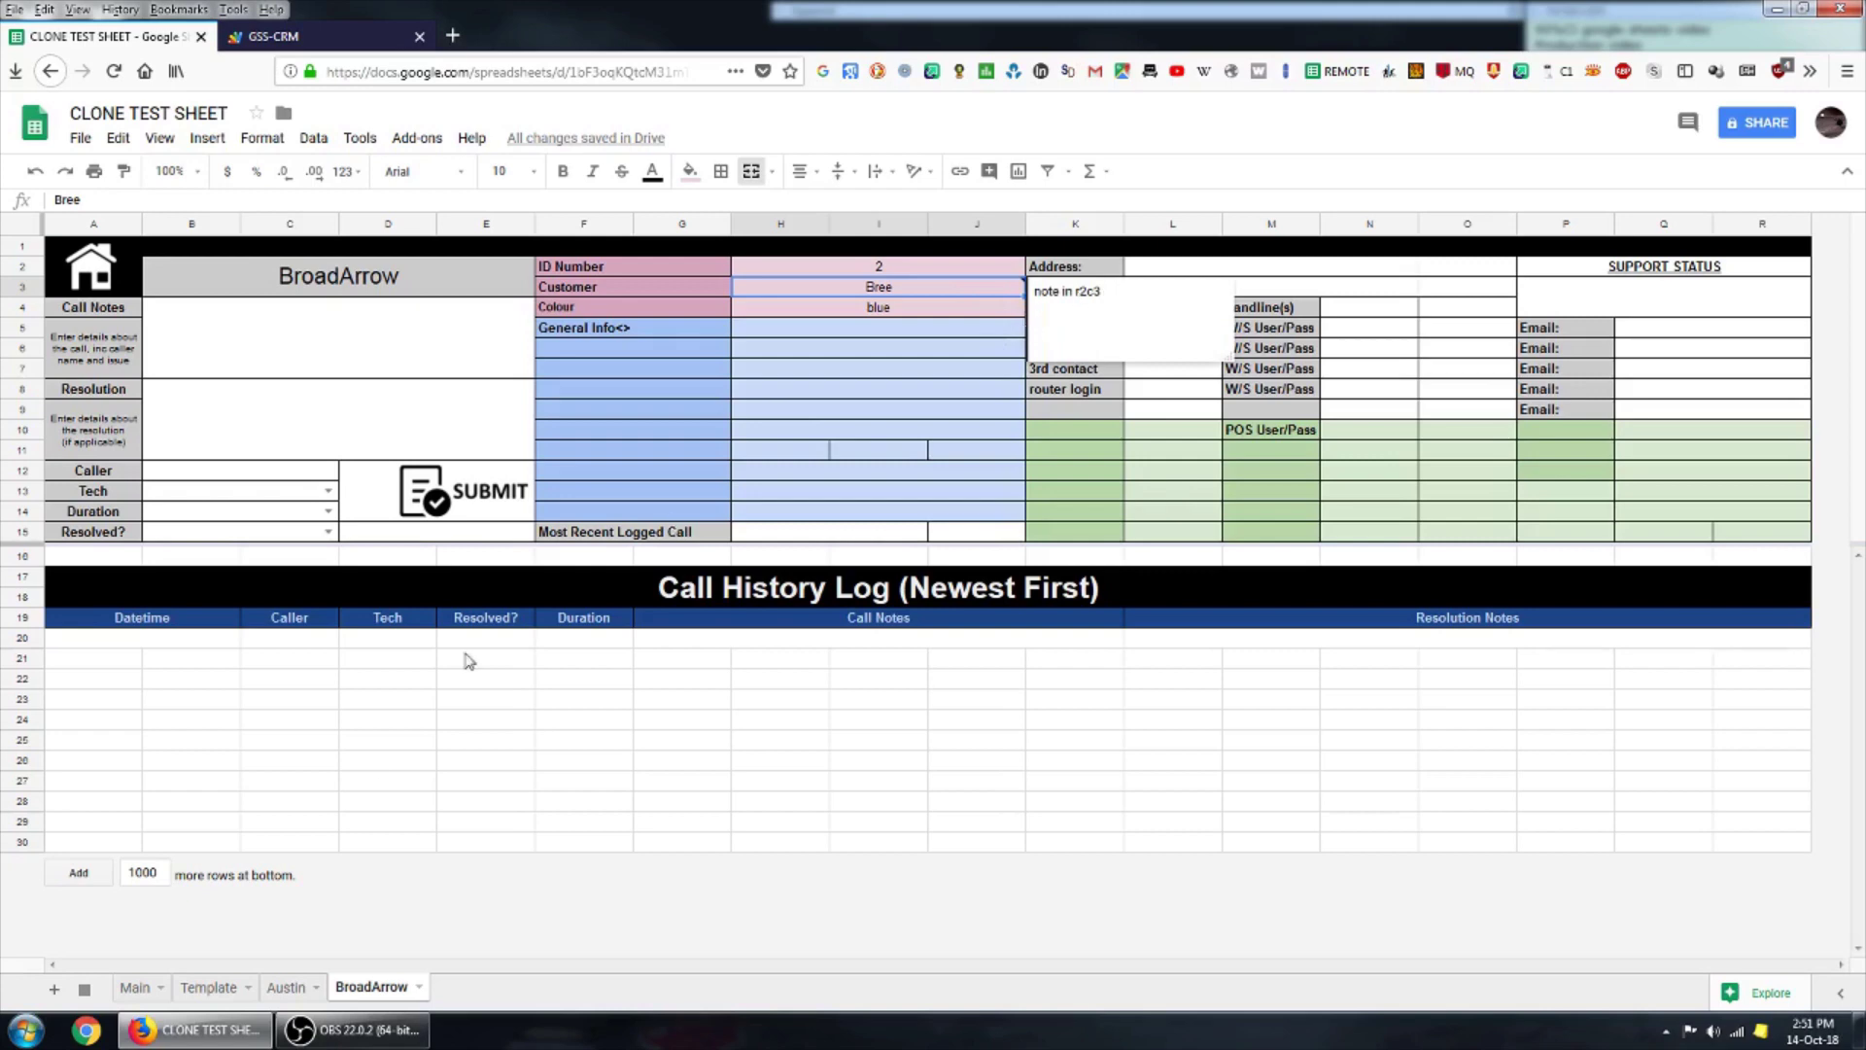
# Back on Main, check the red value note in D5, then revisit BroadArrow and return.
pyautogui.click(82, 284)
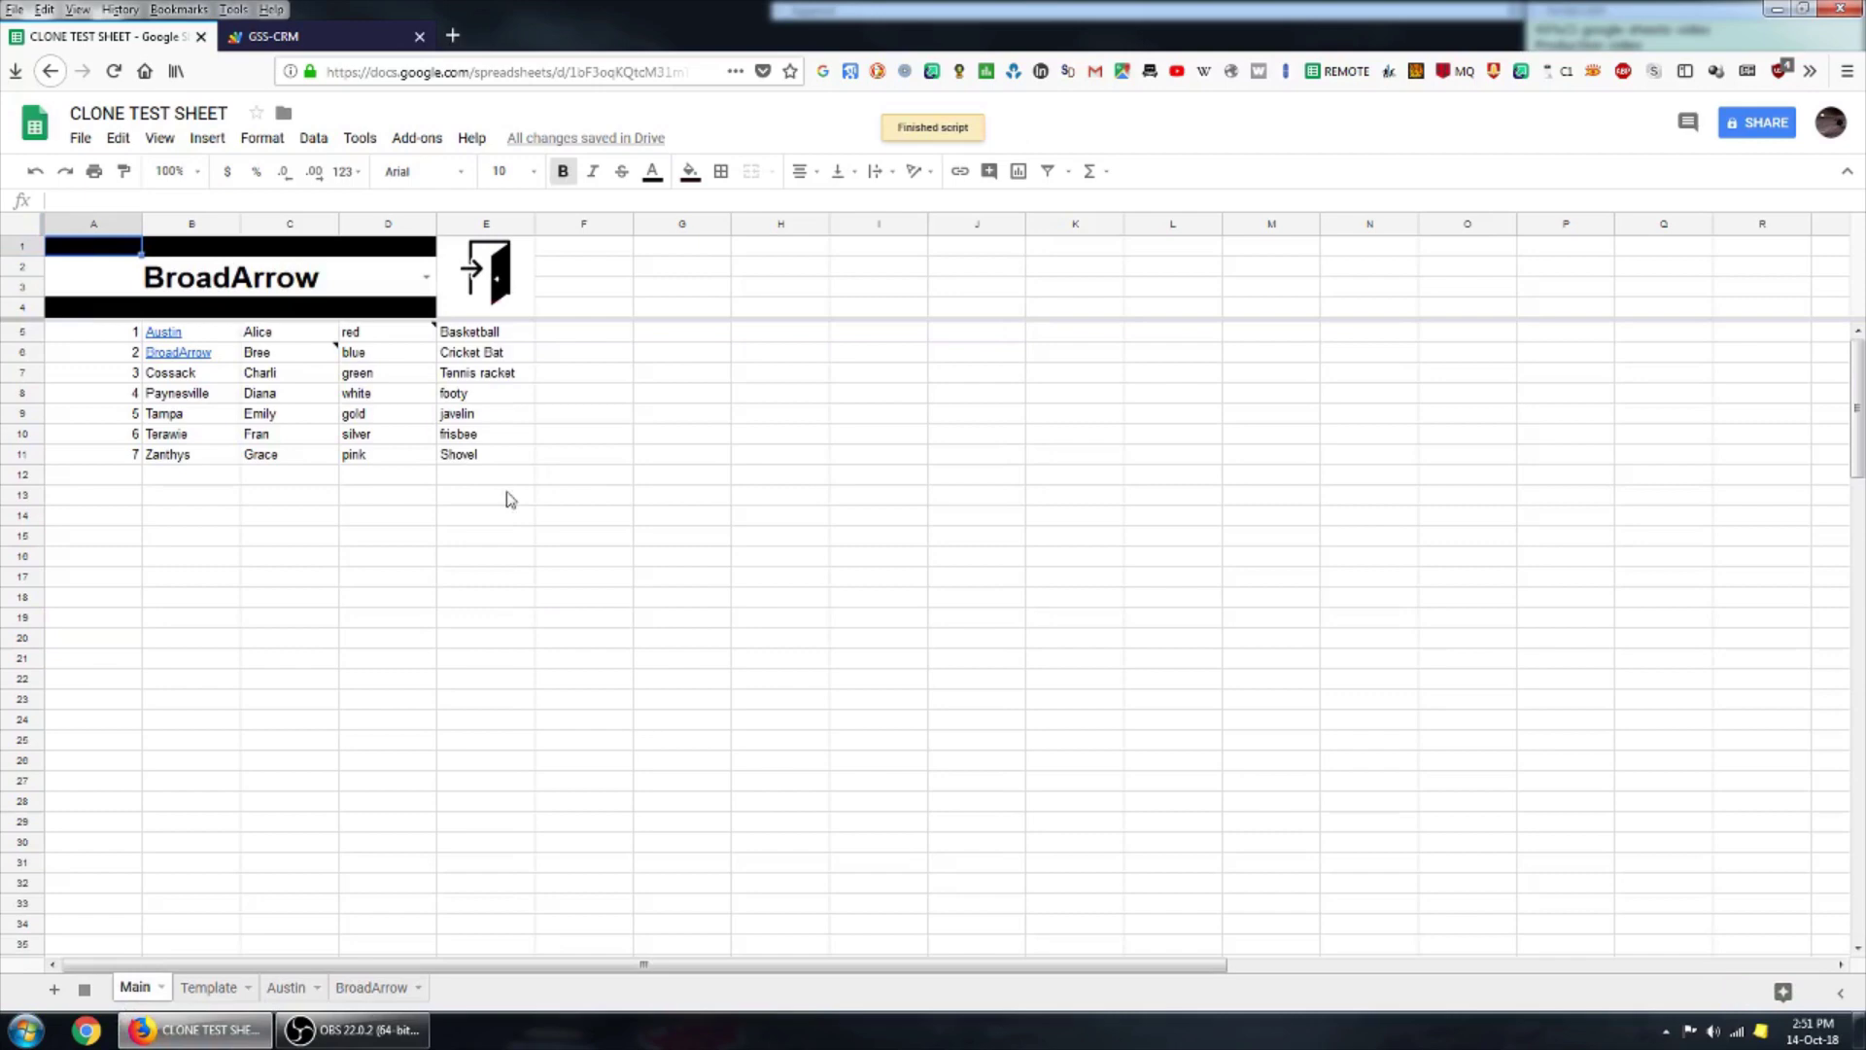
pyautogui.click(394, 337)
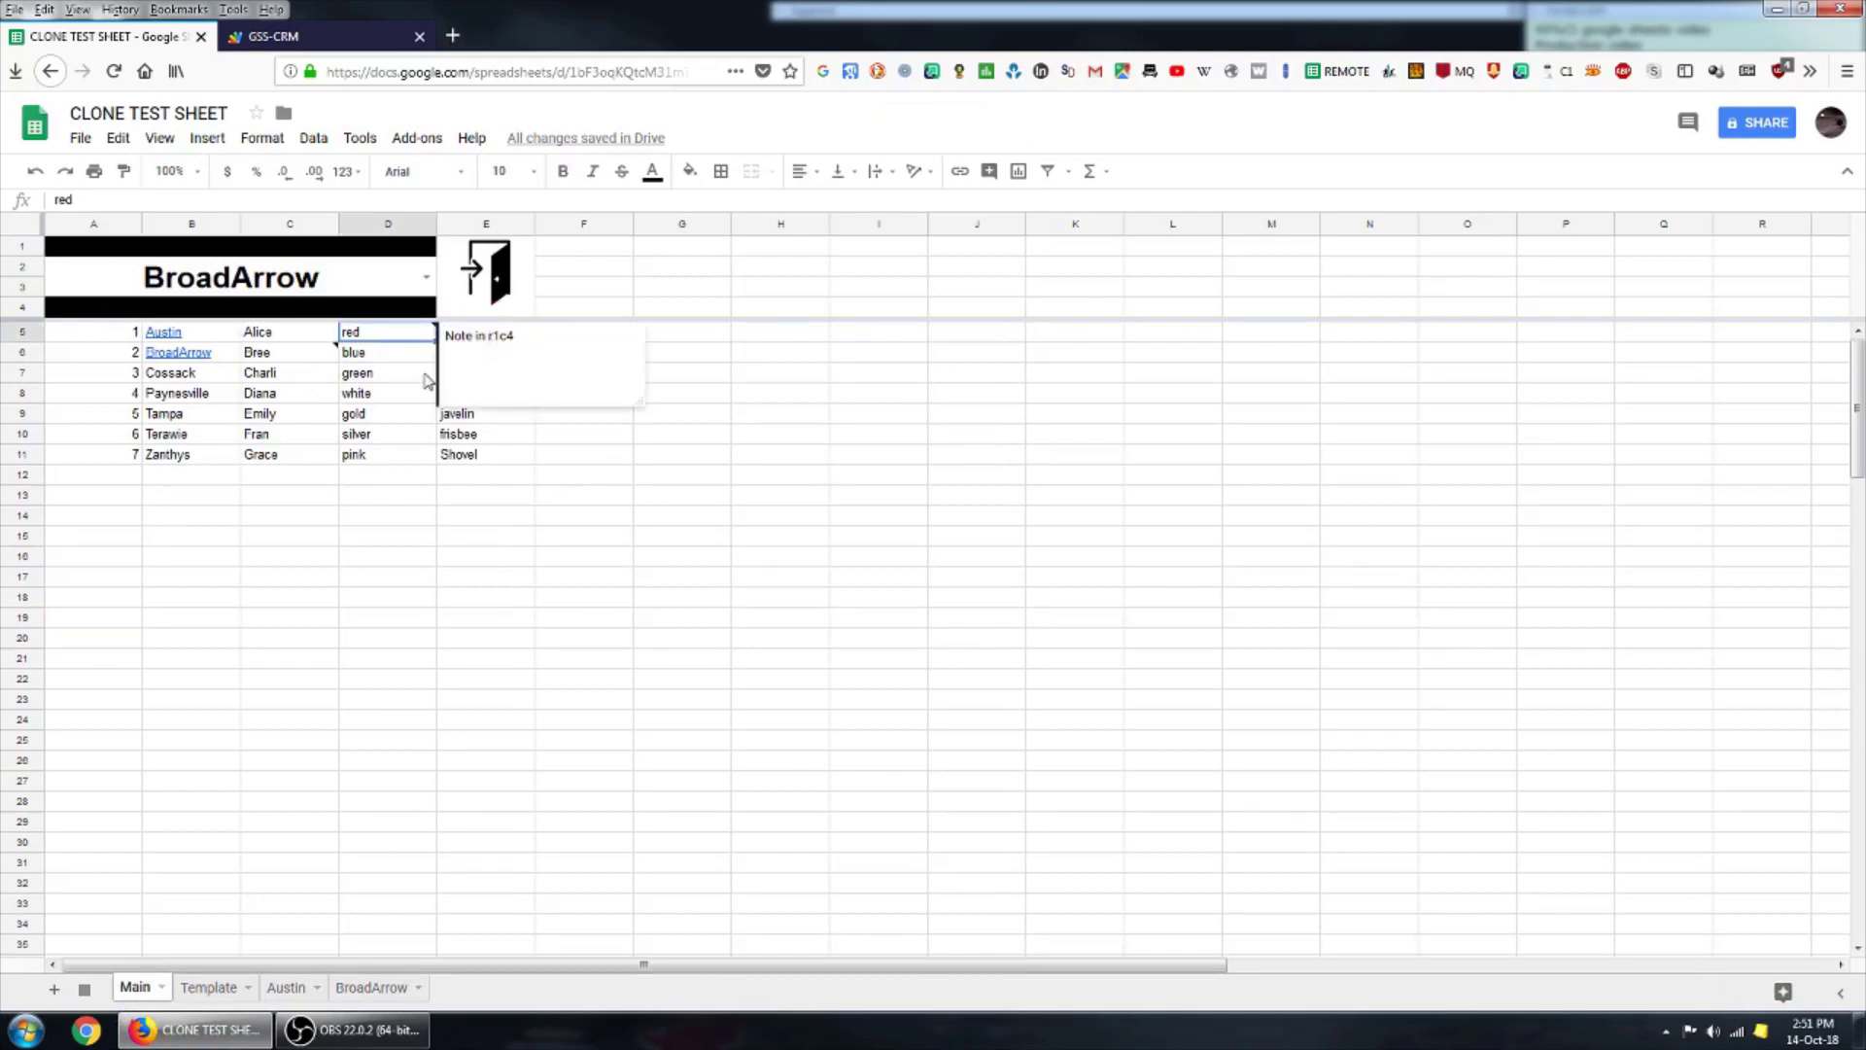
pyautogui.click(493, 282)
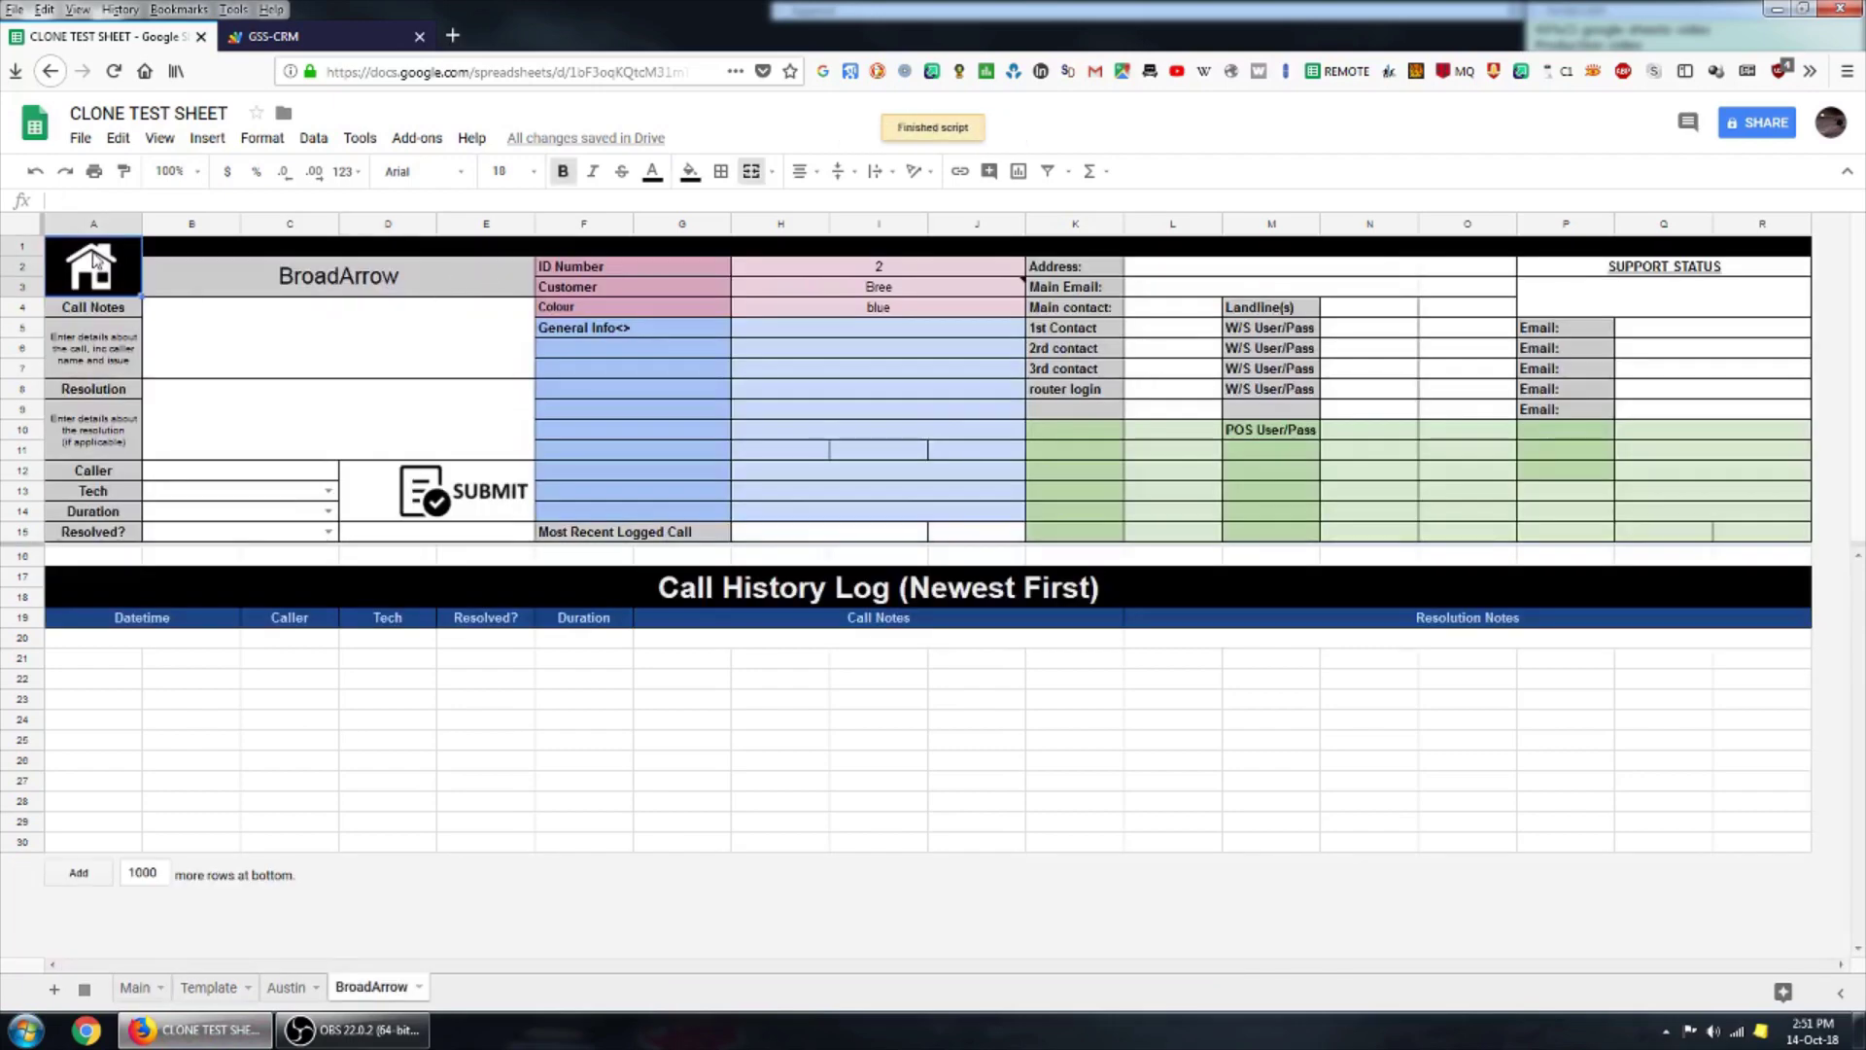
pyautogui.click(94, 258)
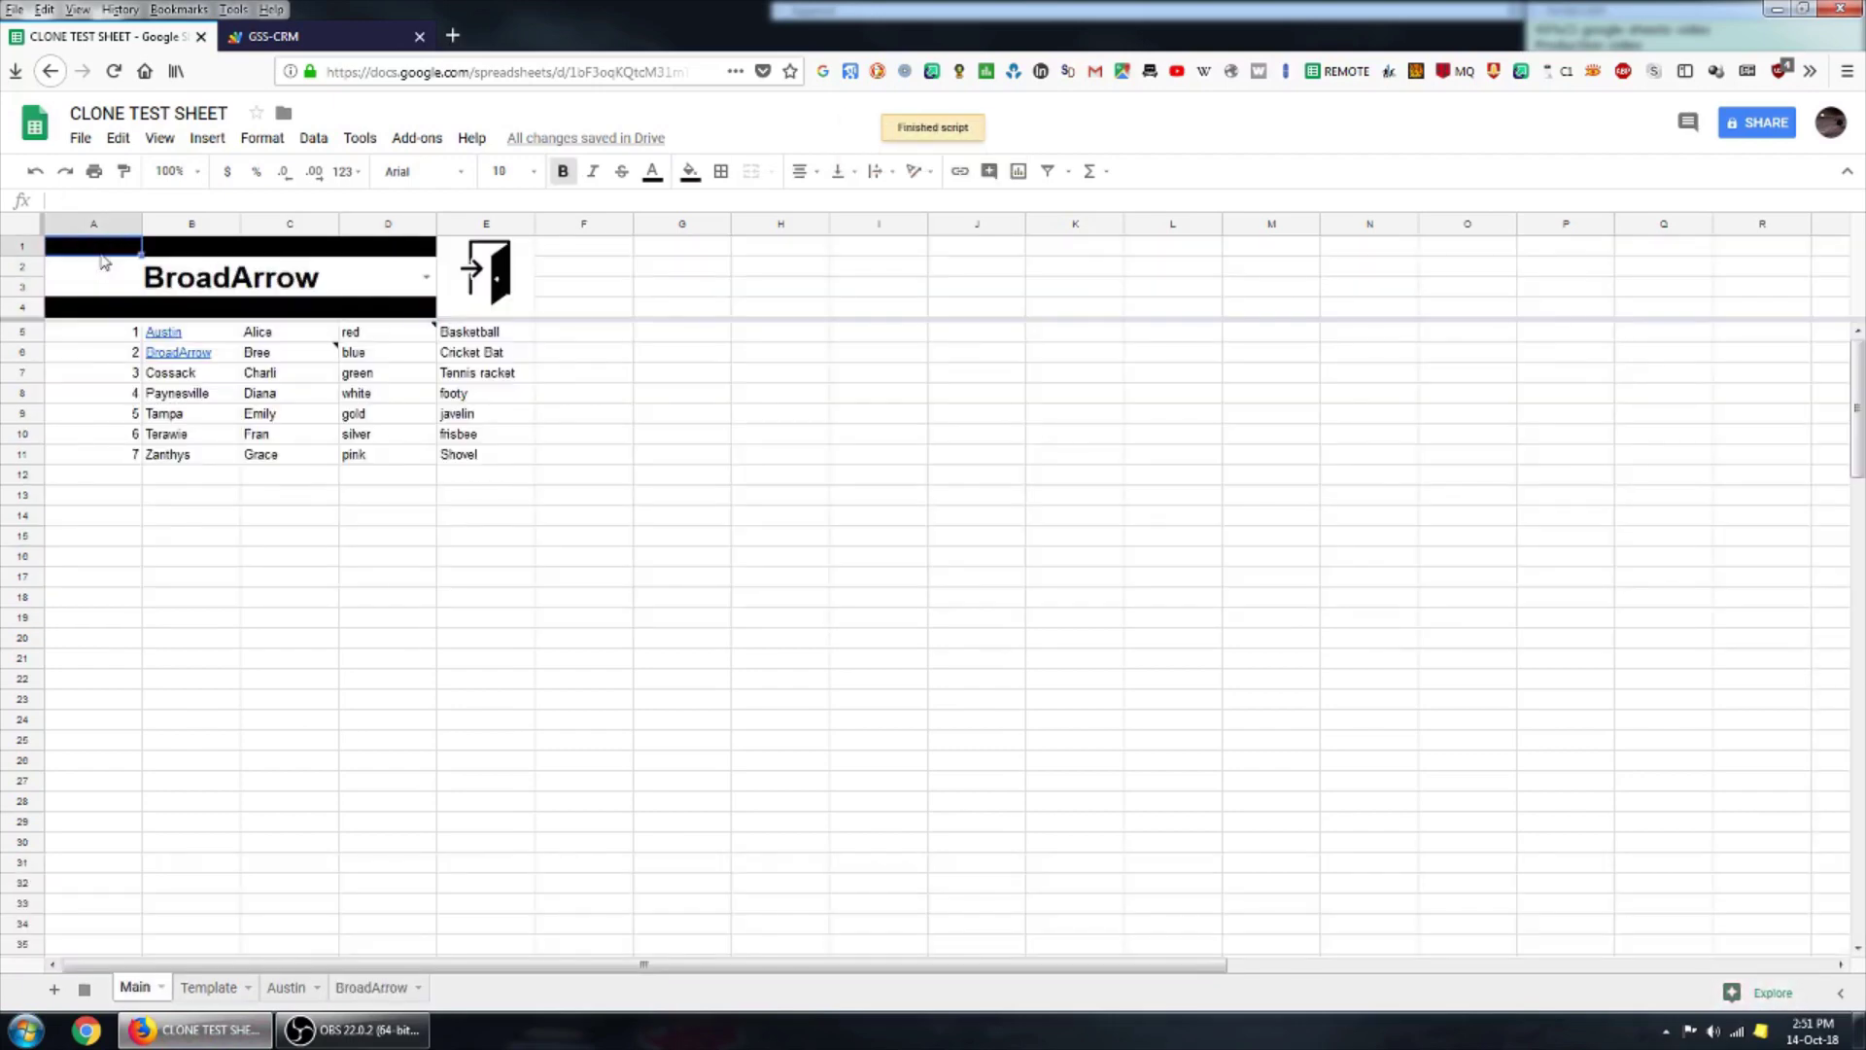
# Open the Austin customer sheet from the header dropdown and check its colour value's note.
pyautogui.click(426, 277)
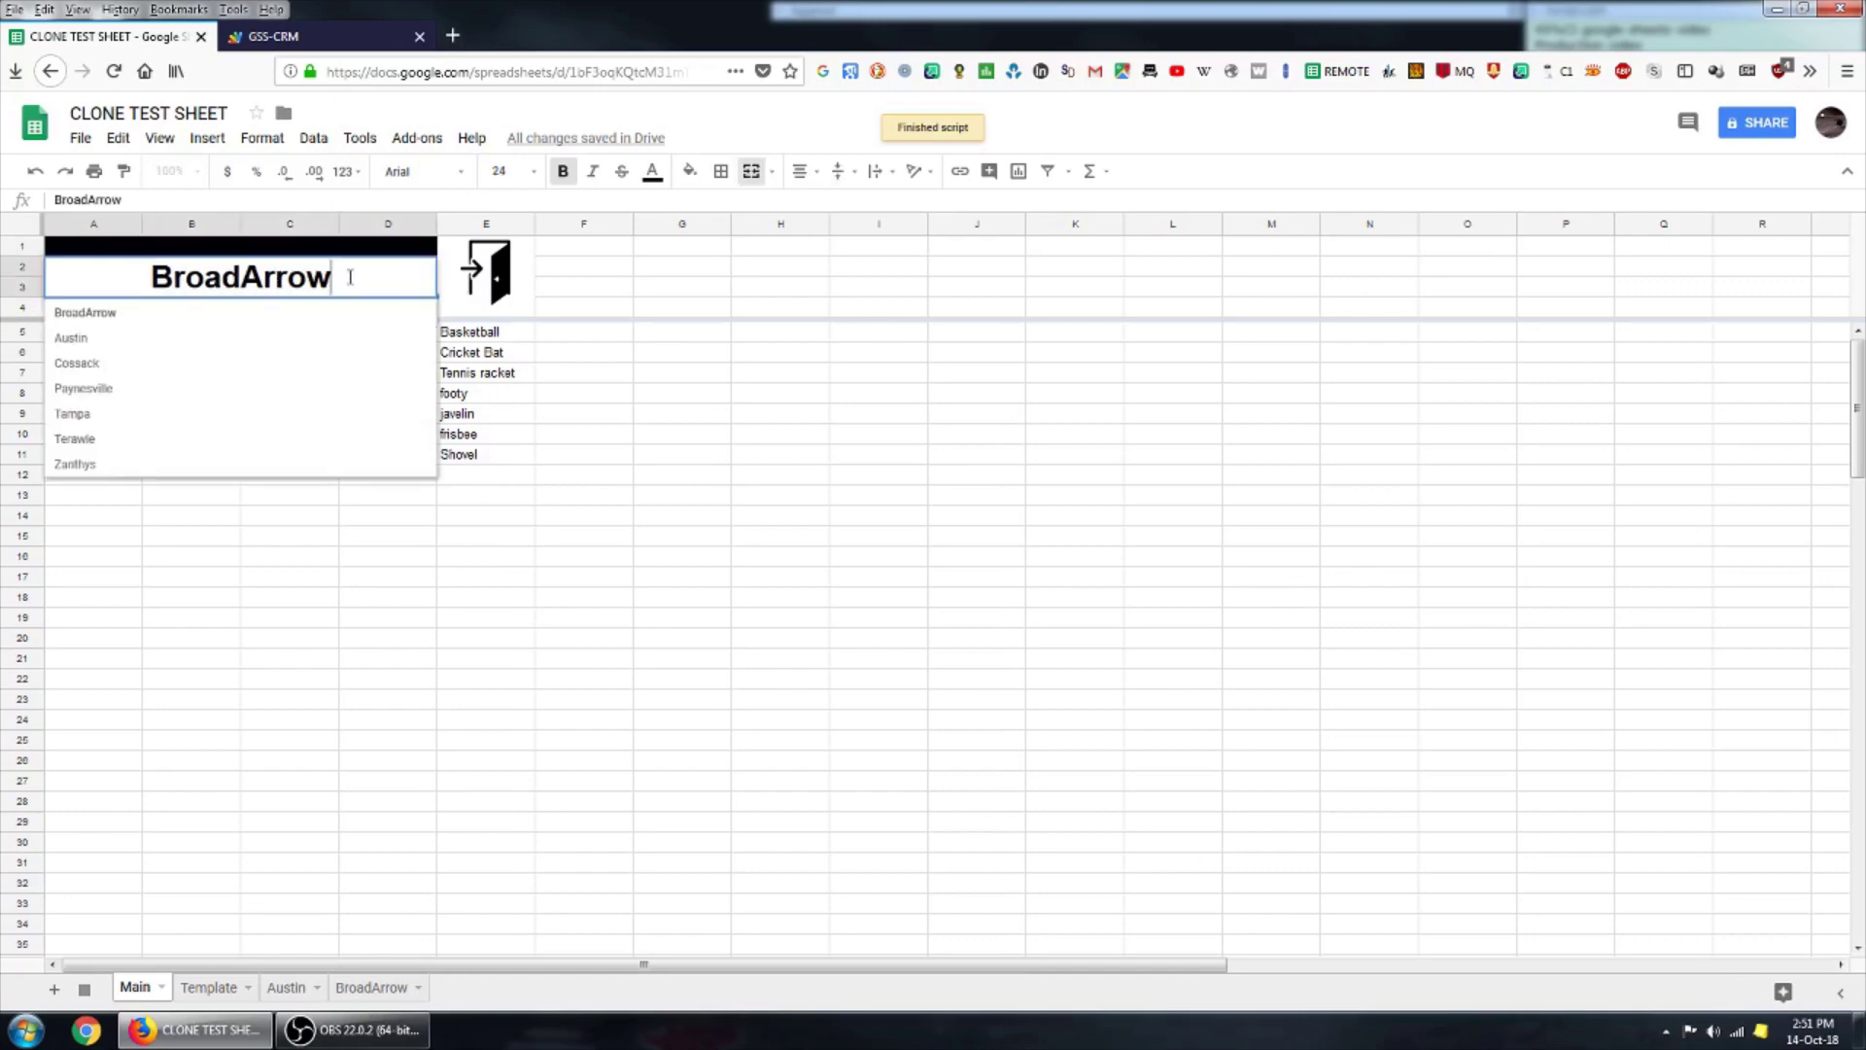
pyautogui.click(76, 338)
pyautogui.click(503, 282)
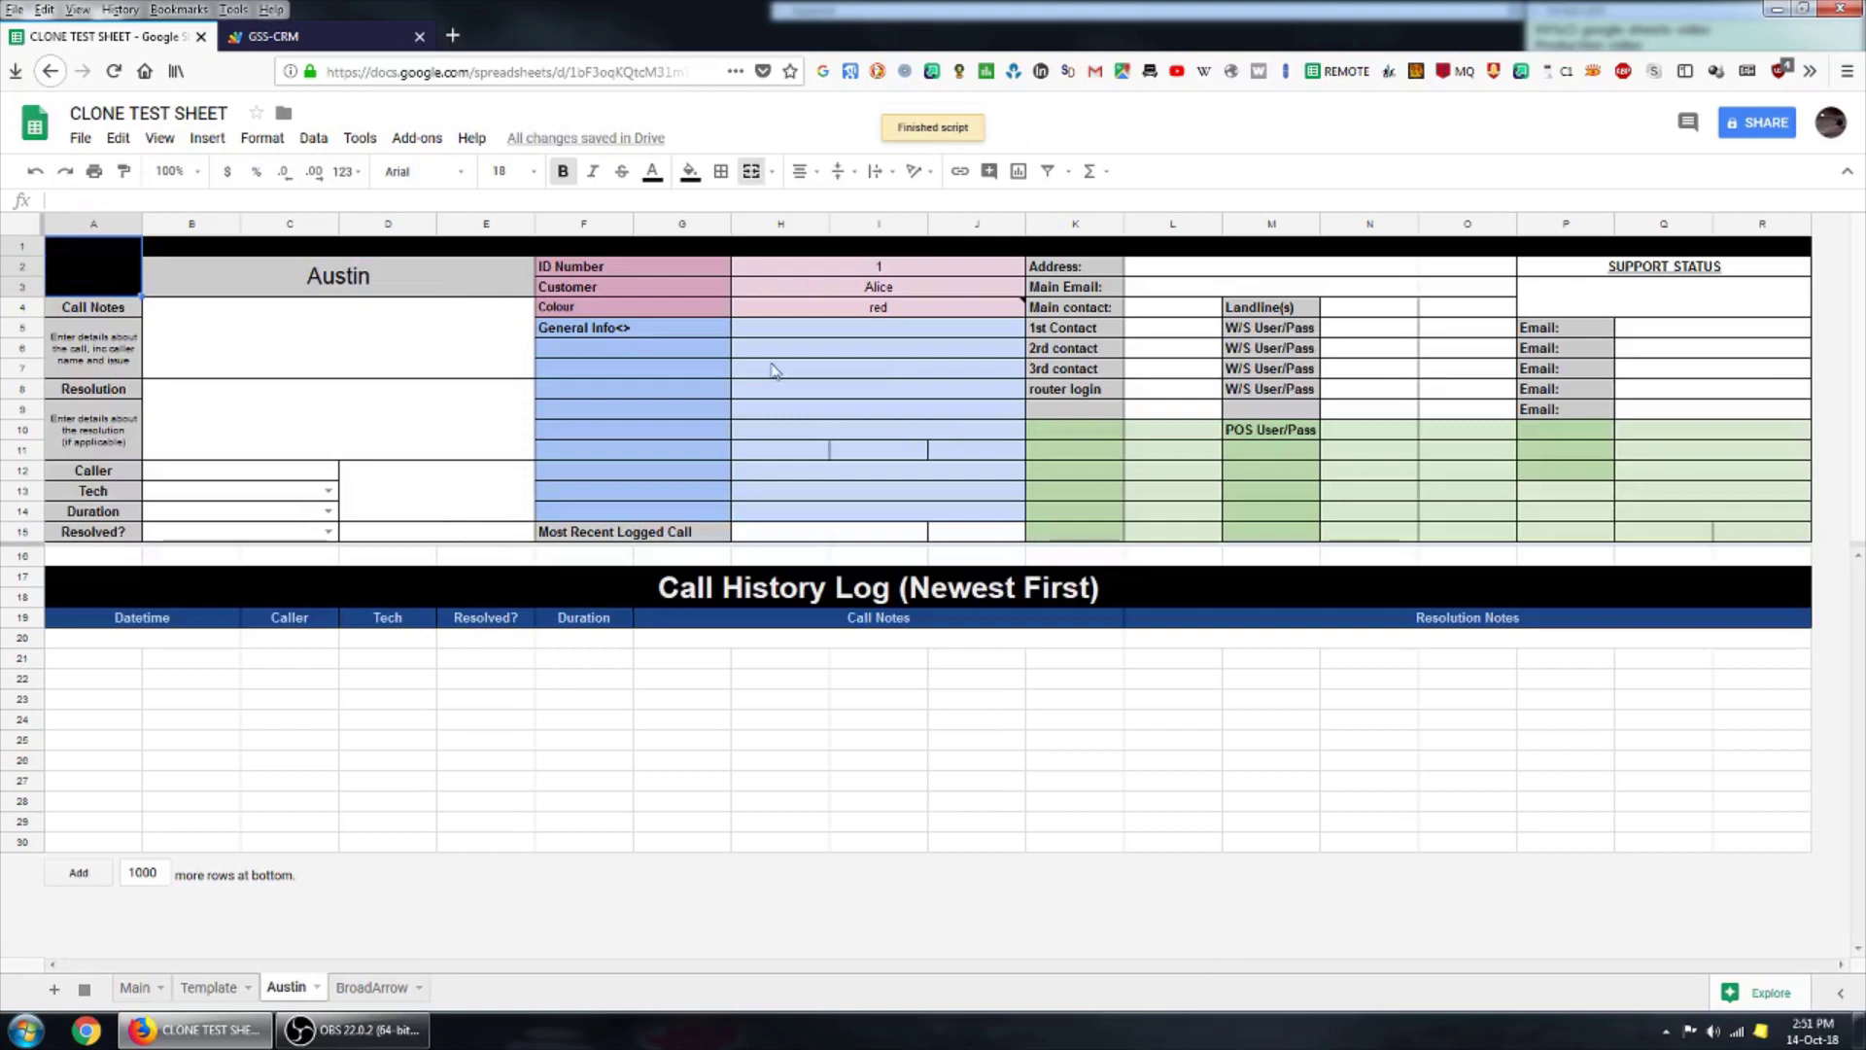
pyautogui.click(918, 307)
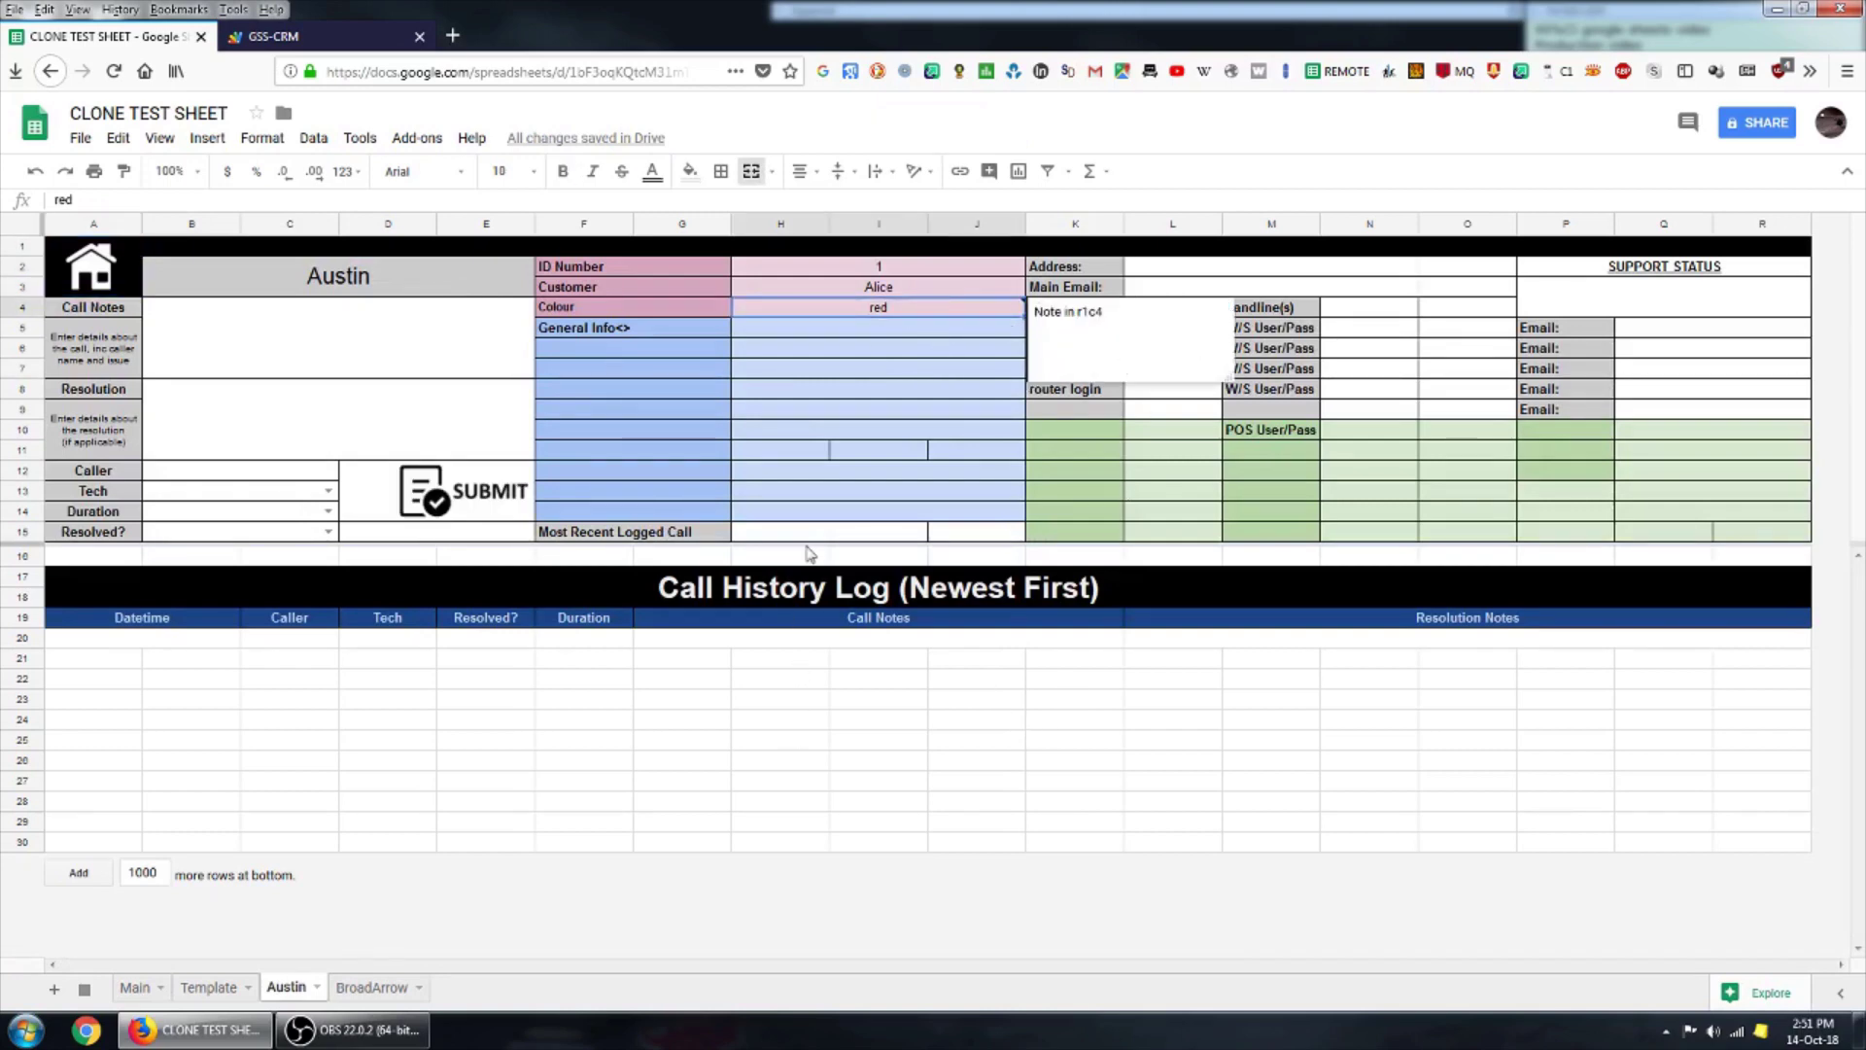
pyautogui.click(828, 392)
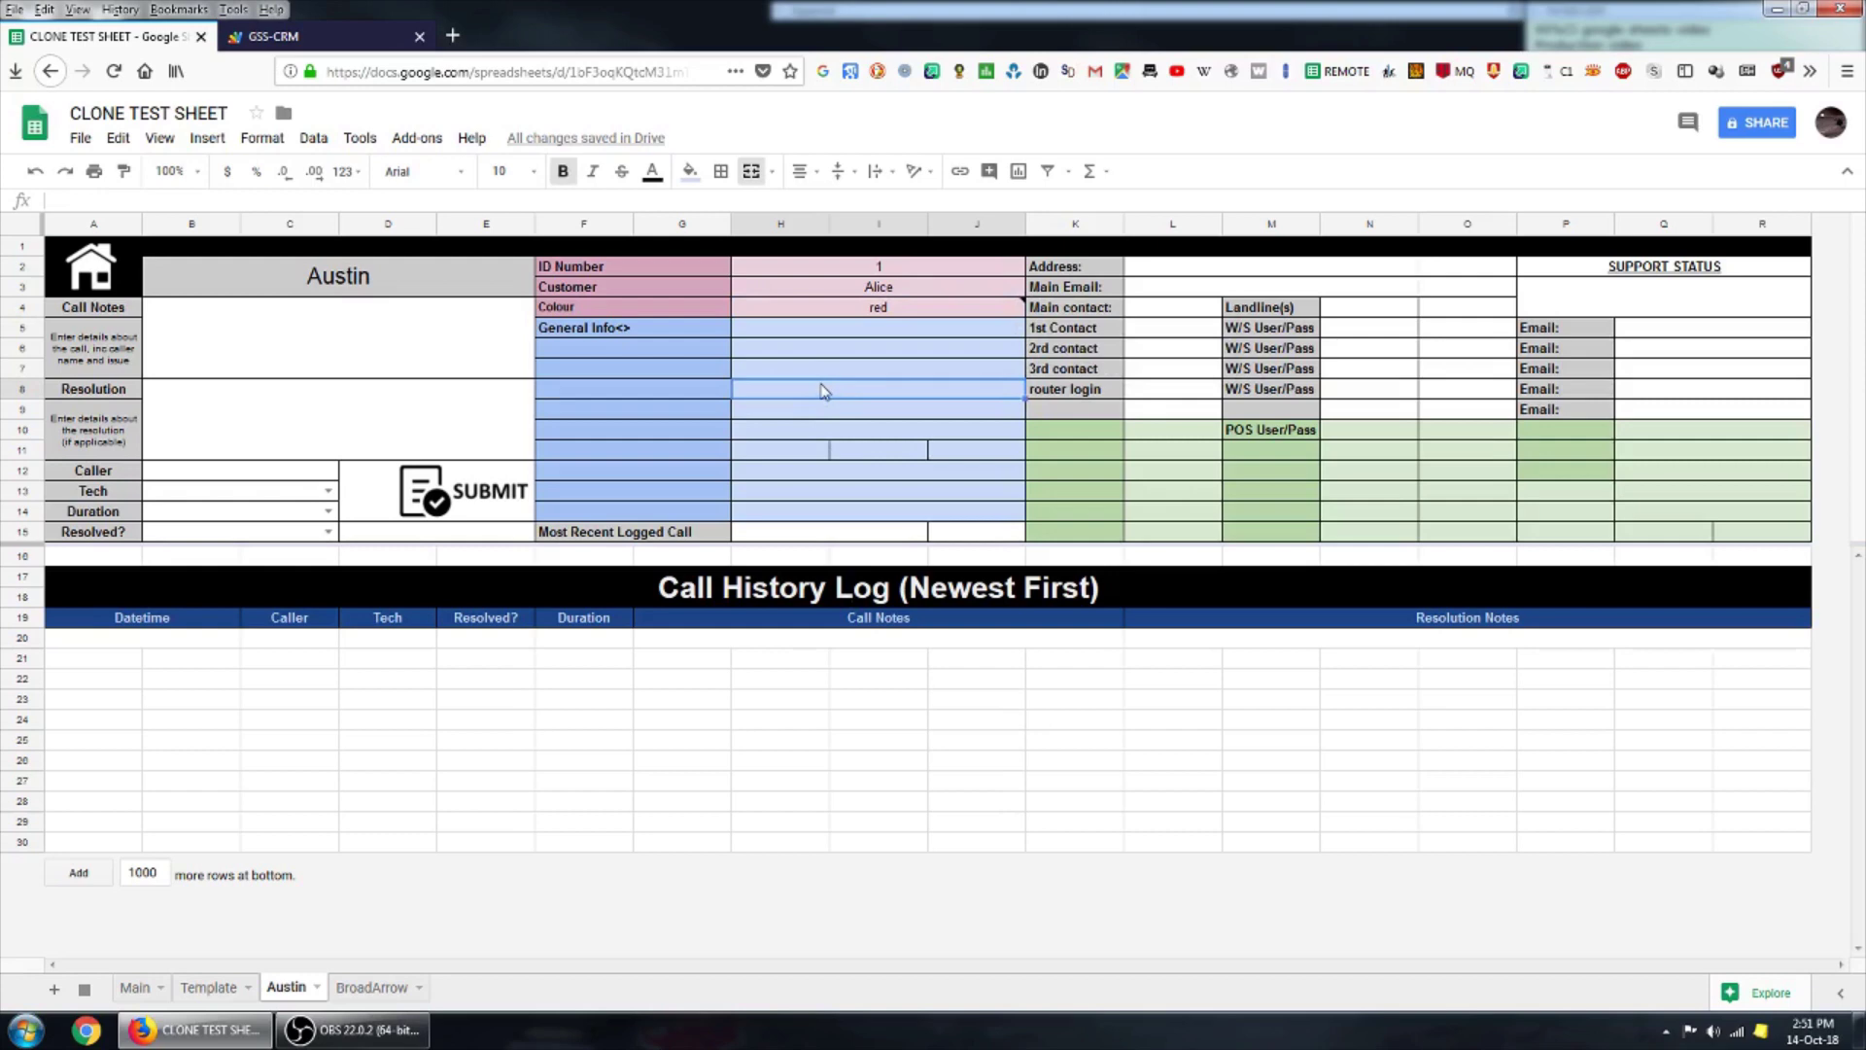
pyautogui.click(80, 272)
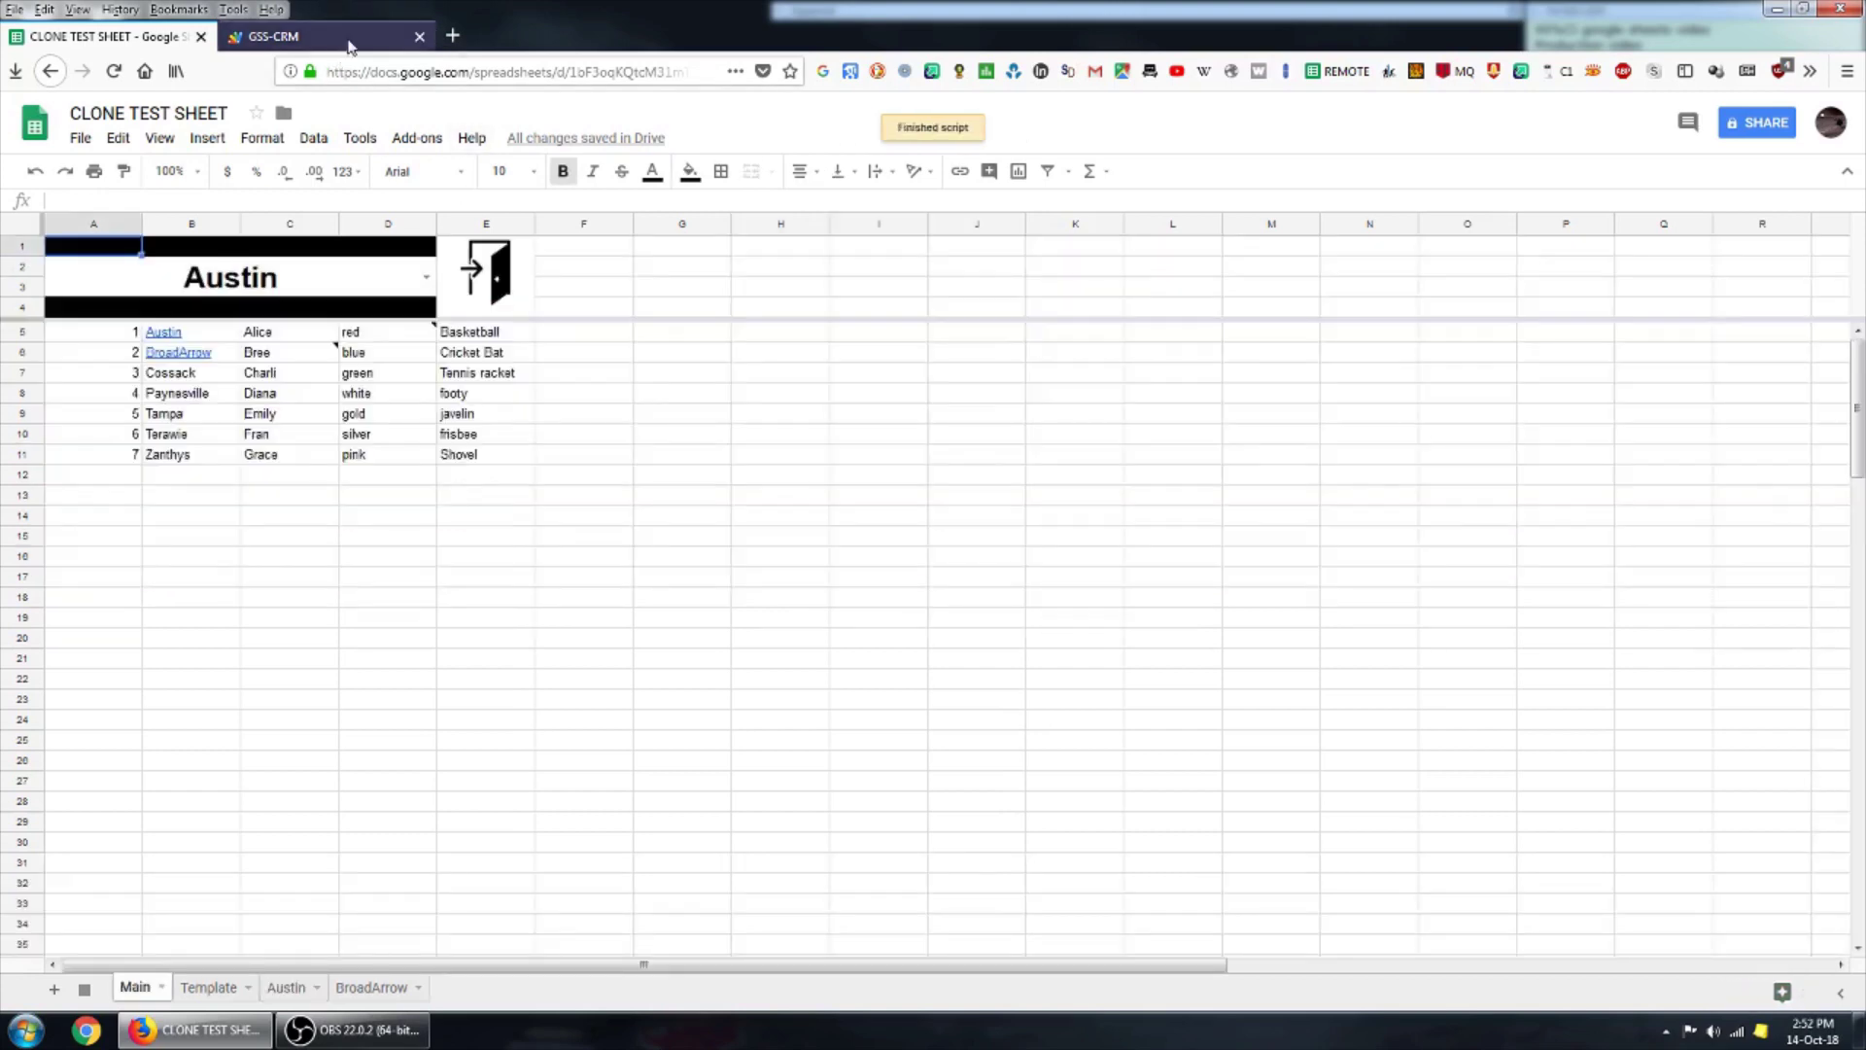
# Change line 22's row-count threshold and maxIter limit from 2 to 4 and save.
pyautogui.click(321, 37)
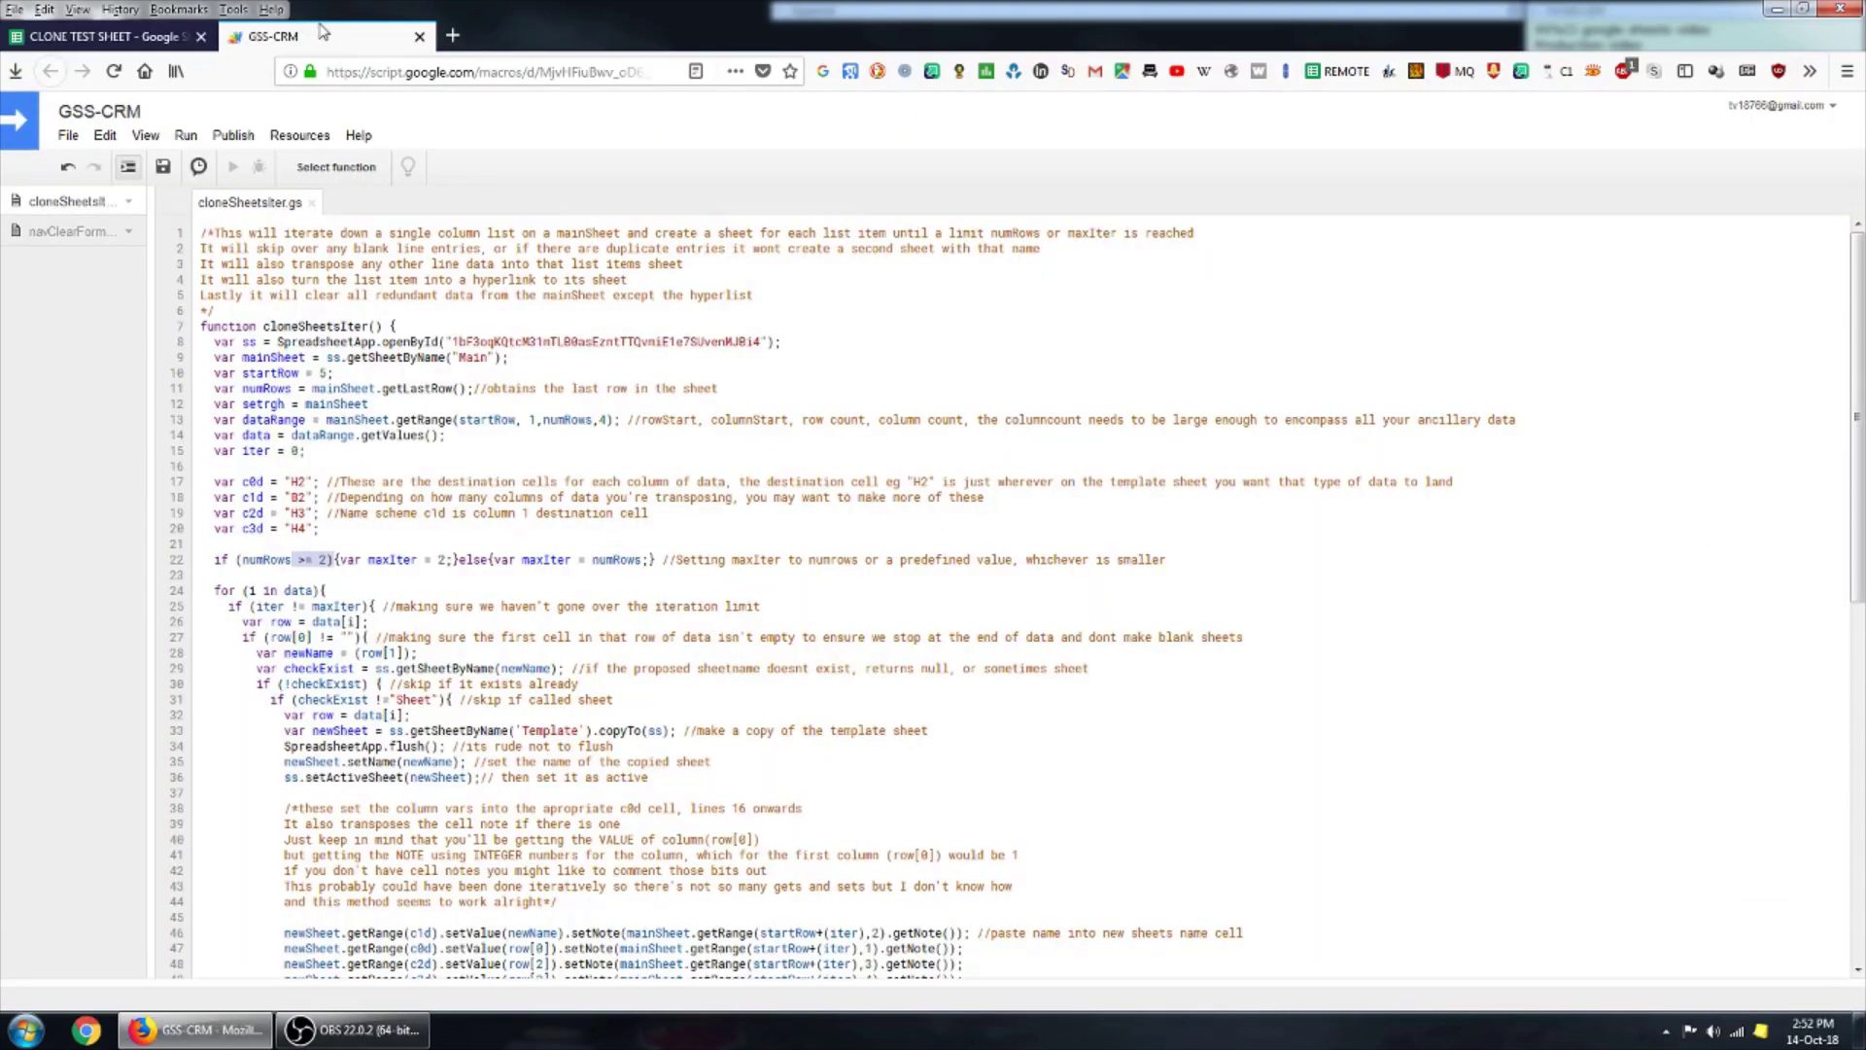
pyautogui.click(319, 559)
pyautogui.press('Delete')
pyautogui.write('4')
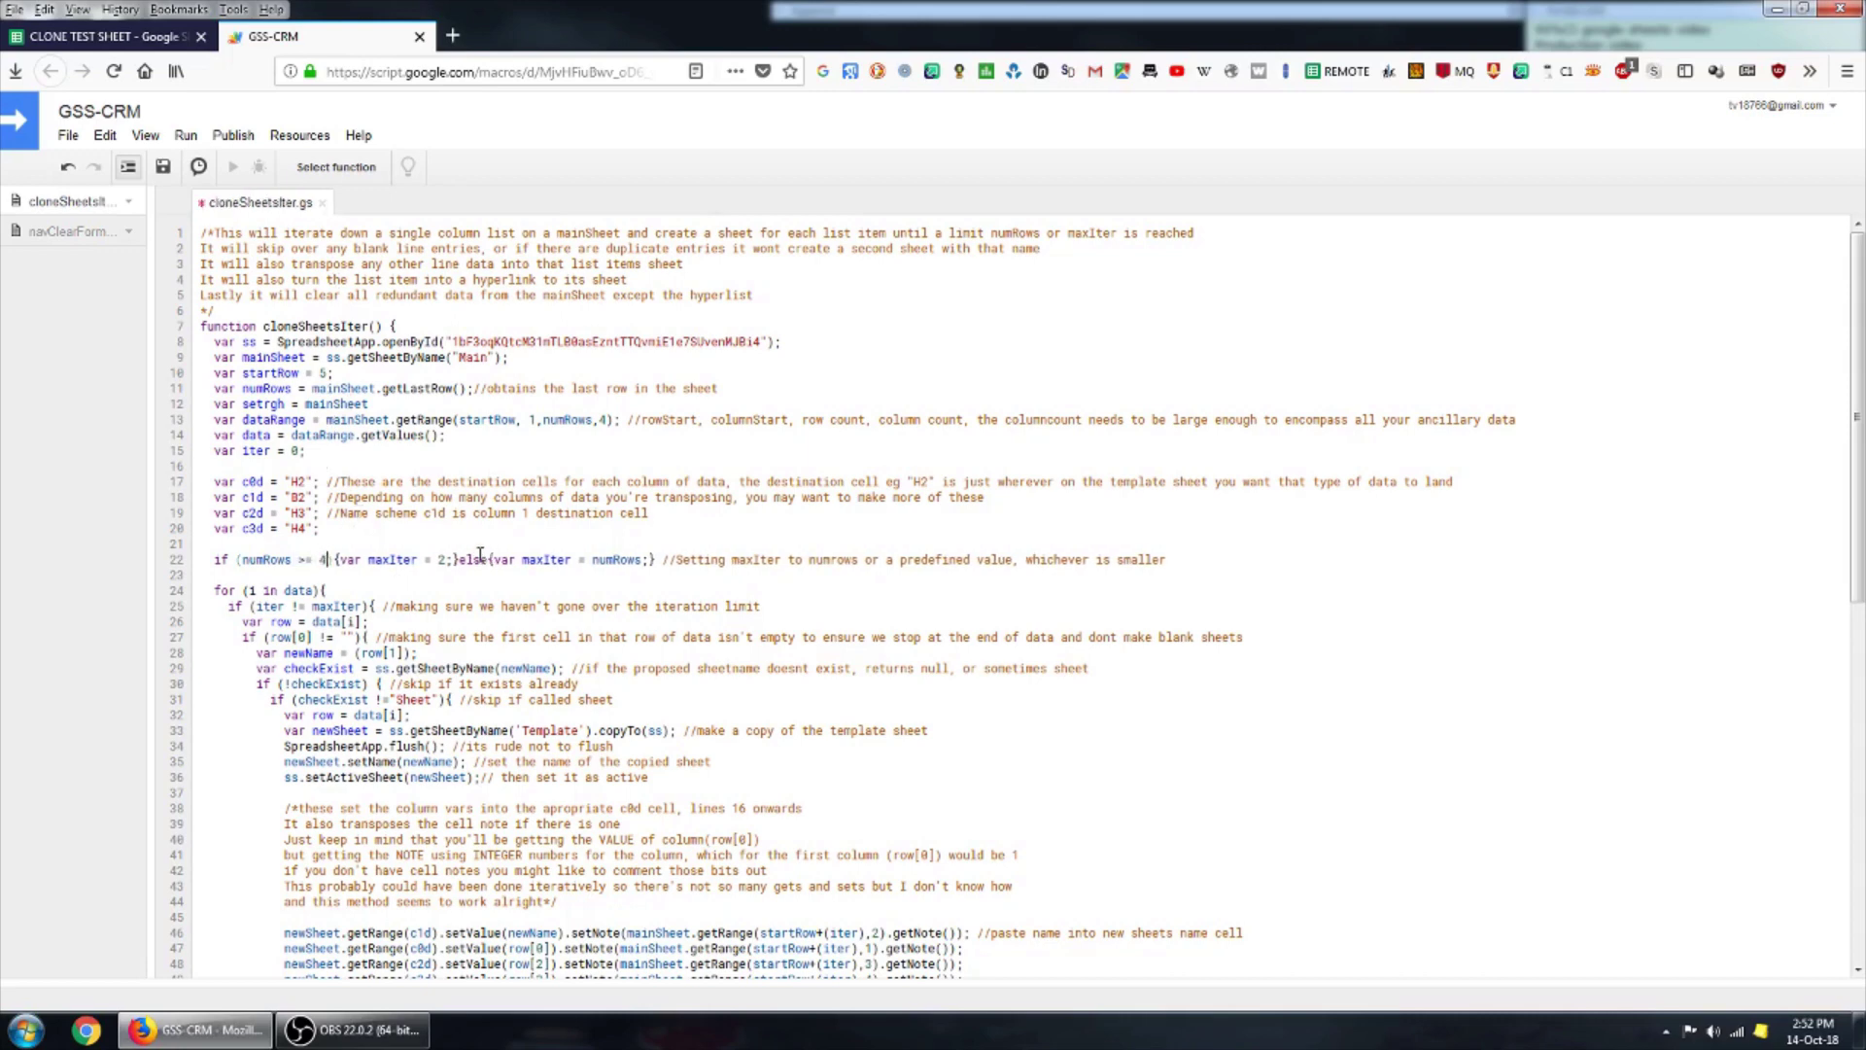
pyautogui.click(452, 559)
pyautogui.hotkey('ctrl', 's')
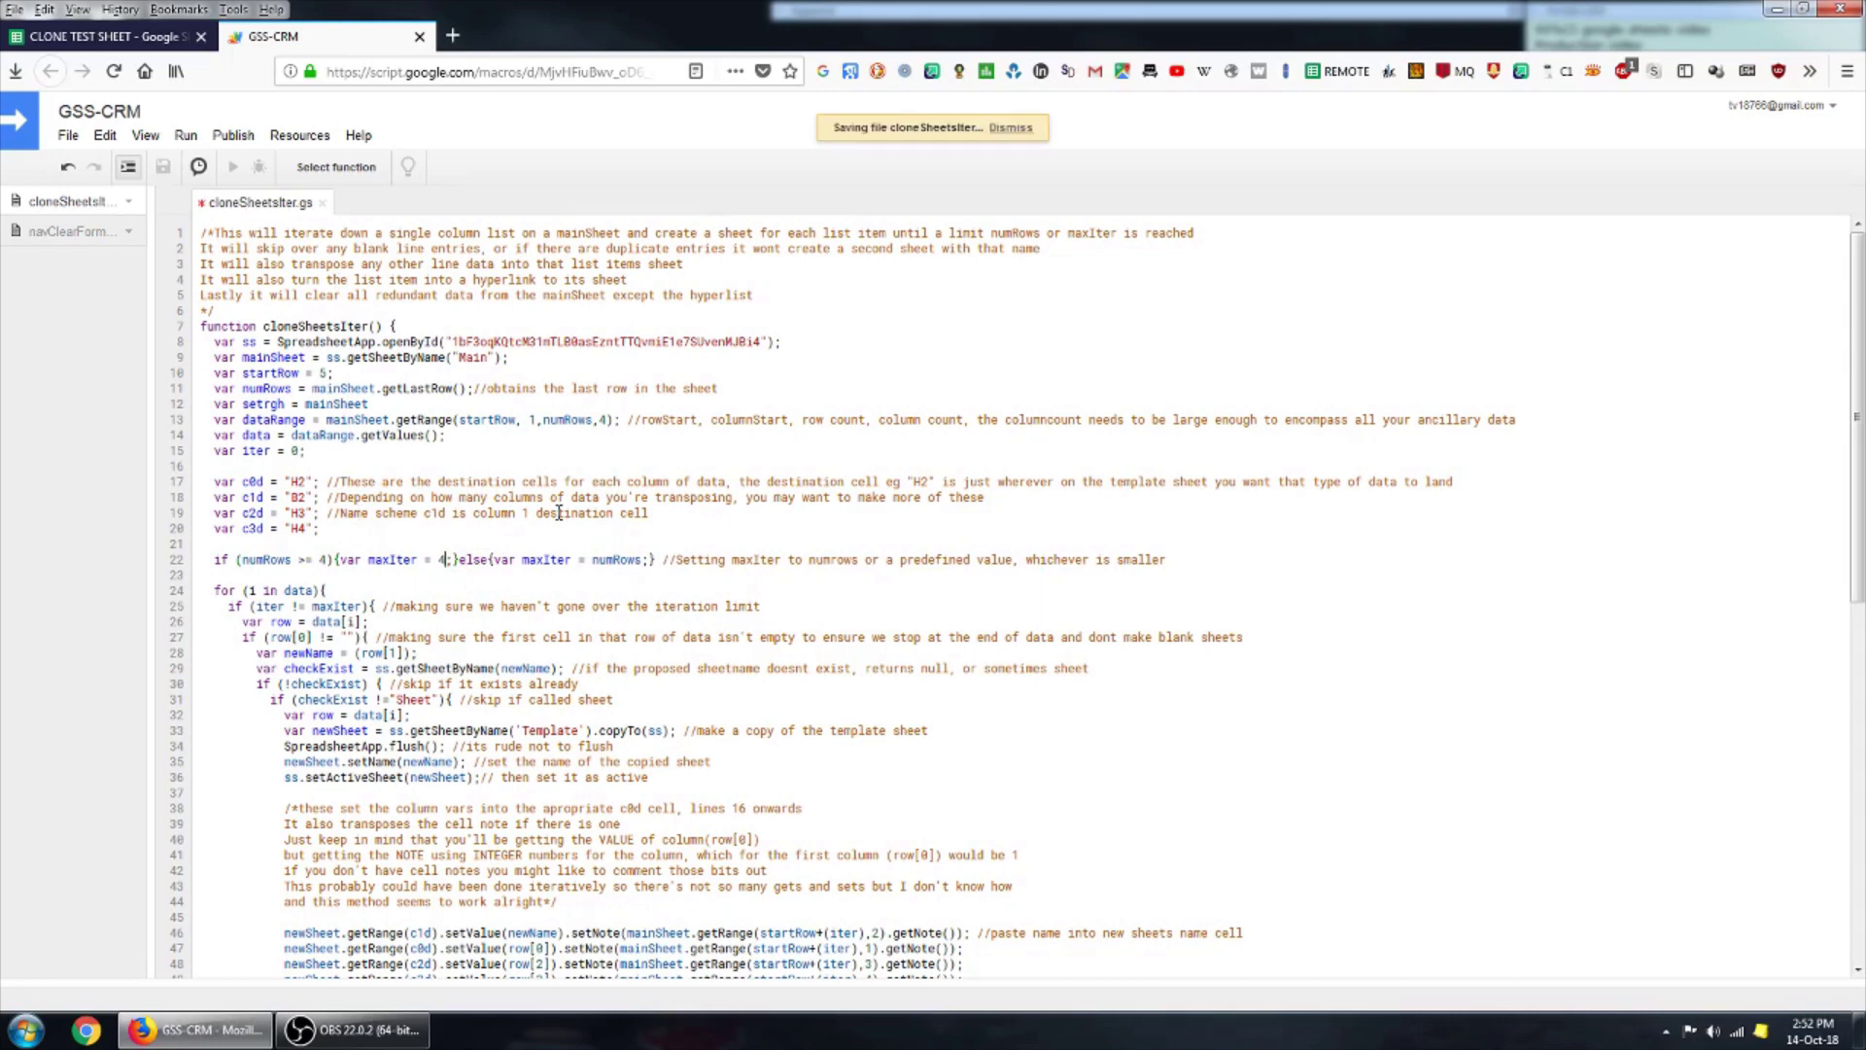
# Rerun cloneSheetsIter to create the Cossack and Paynesville sheets.
pyautogui.click(185, 137)
pyautogui.moveTo(199, 171)
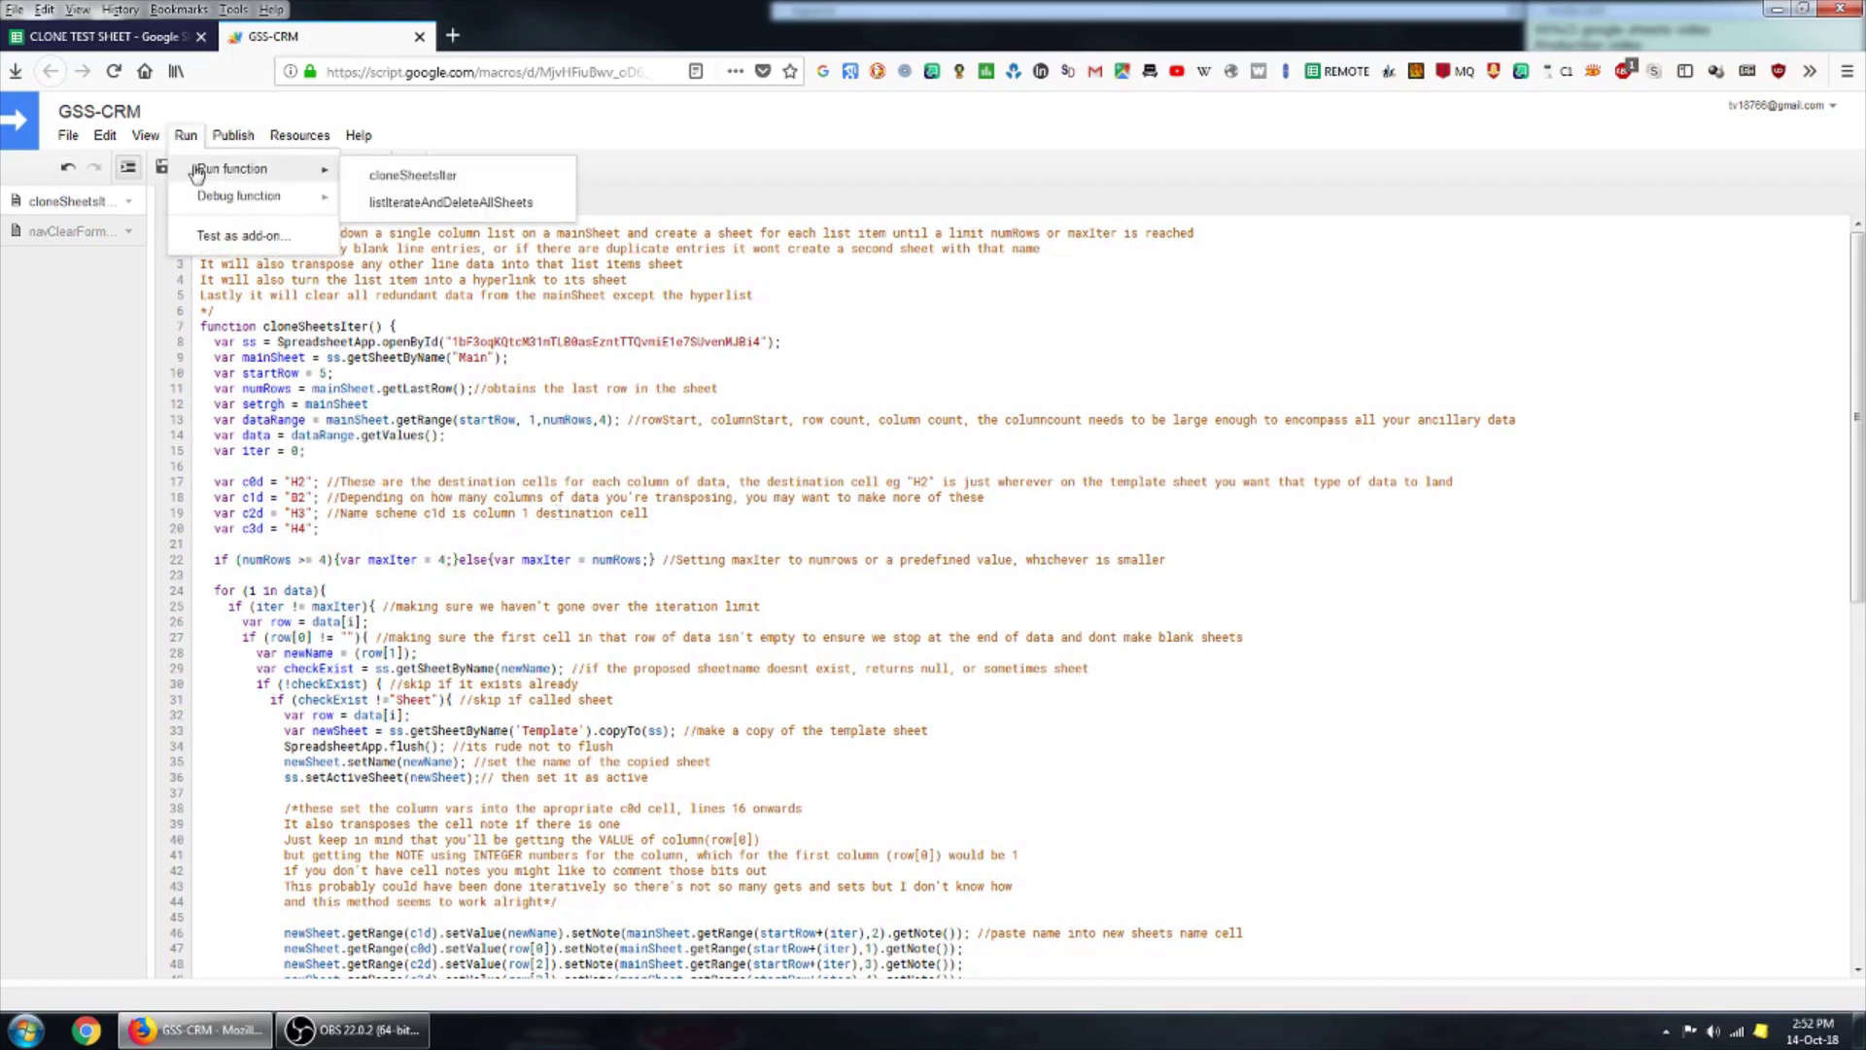
pyautogui.click(384, 175)
pyautogui.click(121, 37)
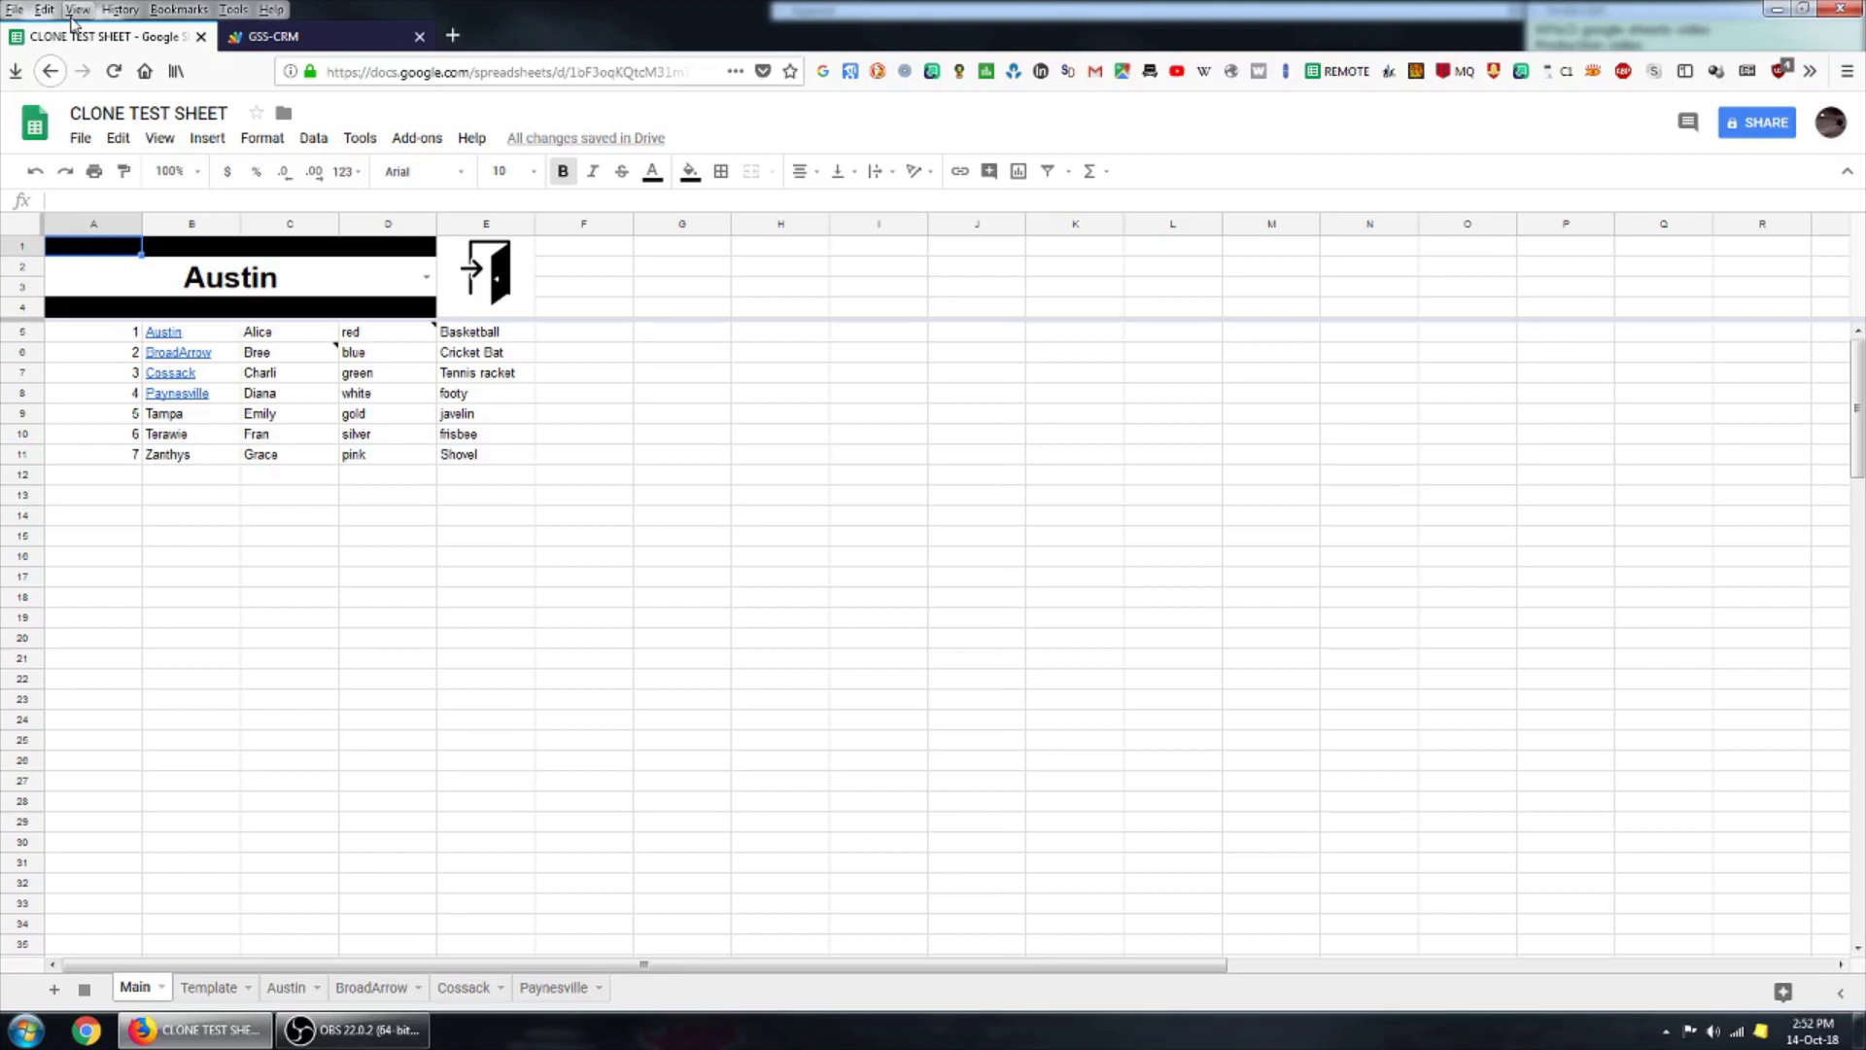
# Open the Cossack sheet from Main's dropdown and verify ID 3, customer Charli and colour green.
pyautogui.click(681, 283)
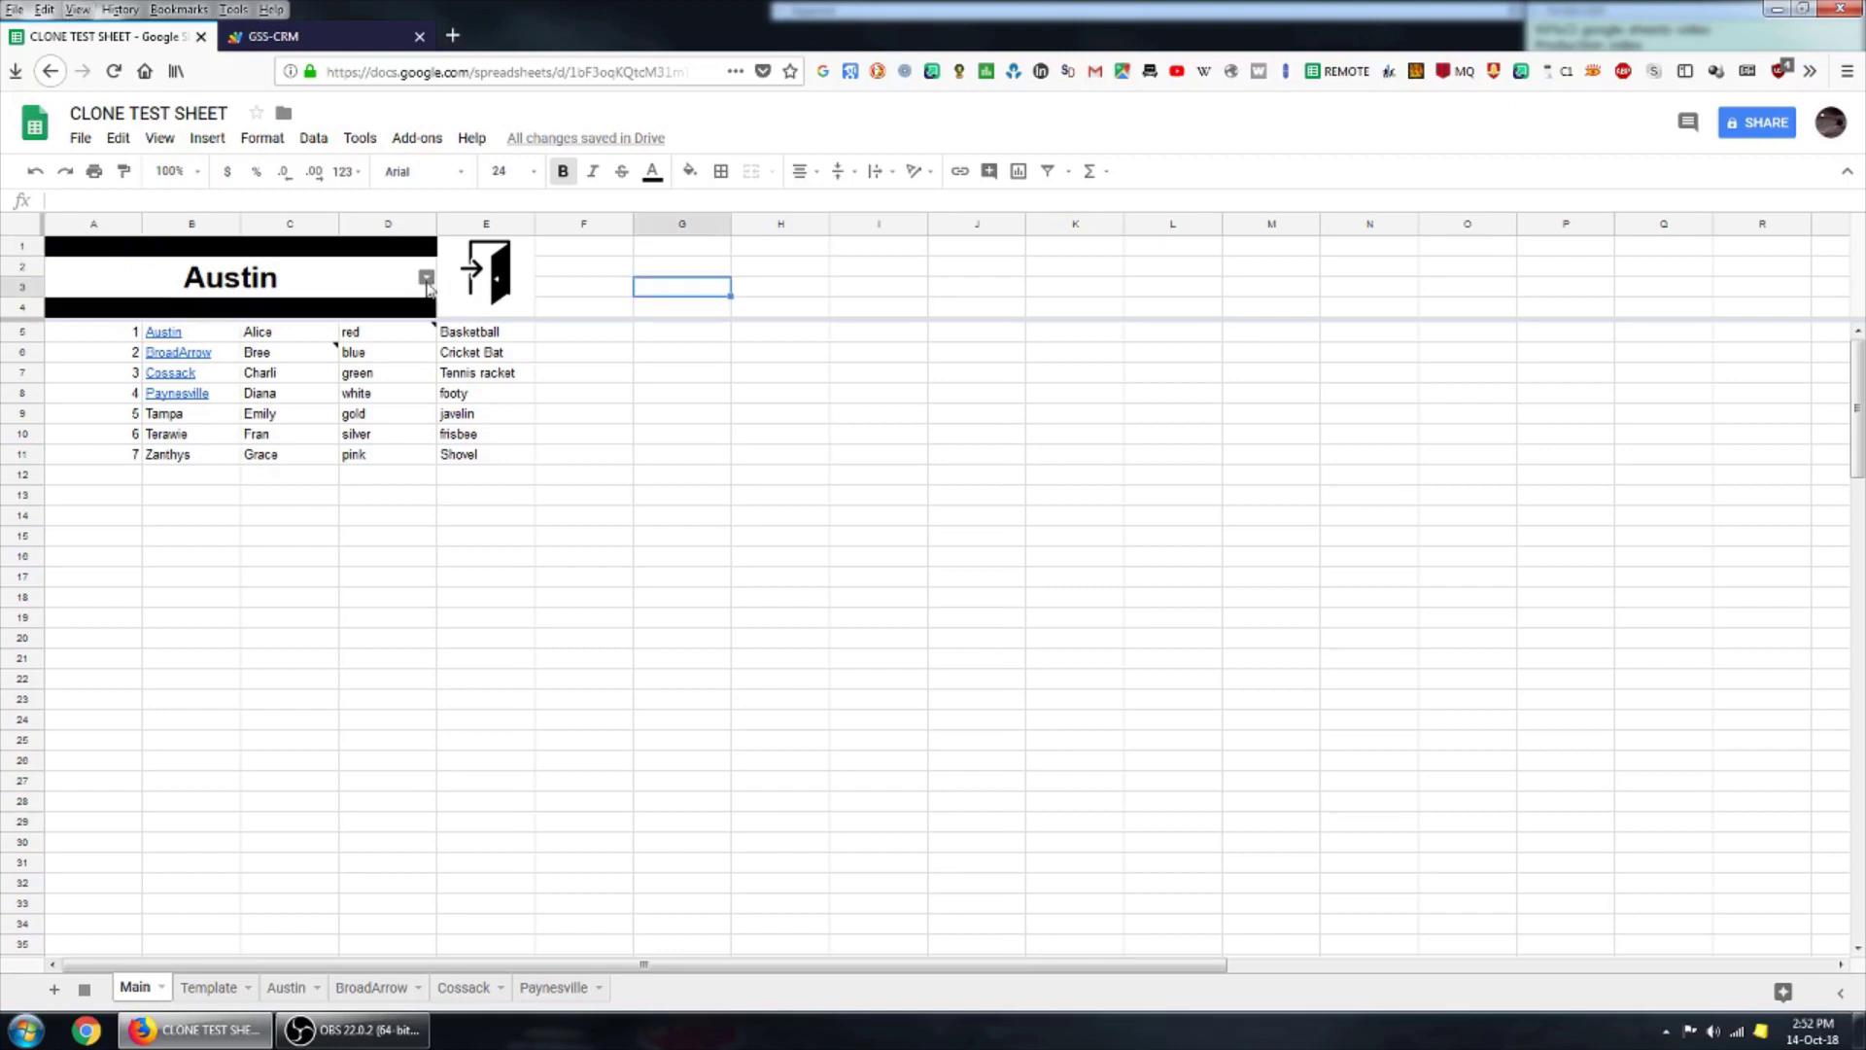
pyautogui.click(426, 277)
pyautogui.click(154, 371)
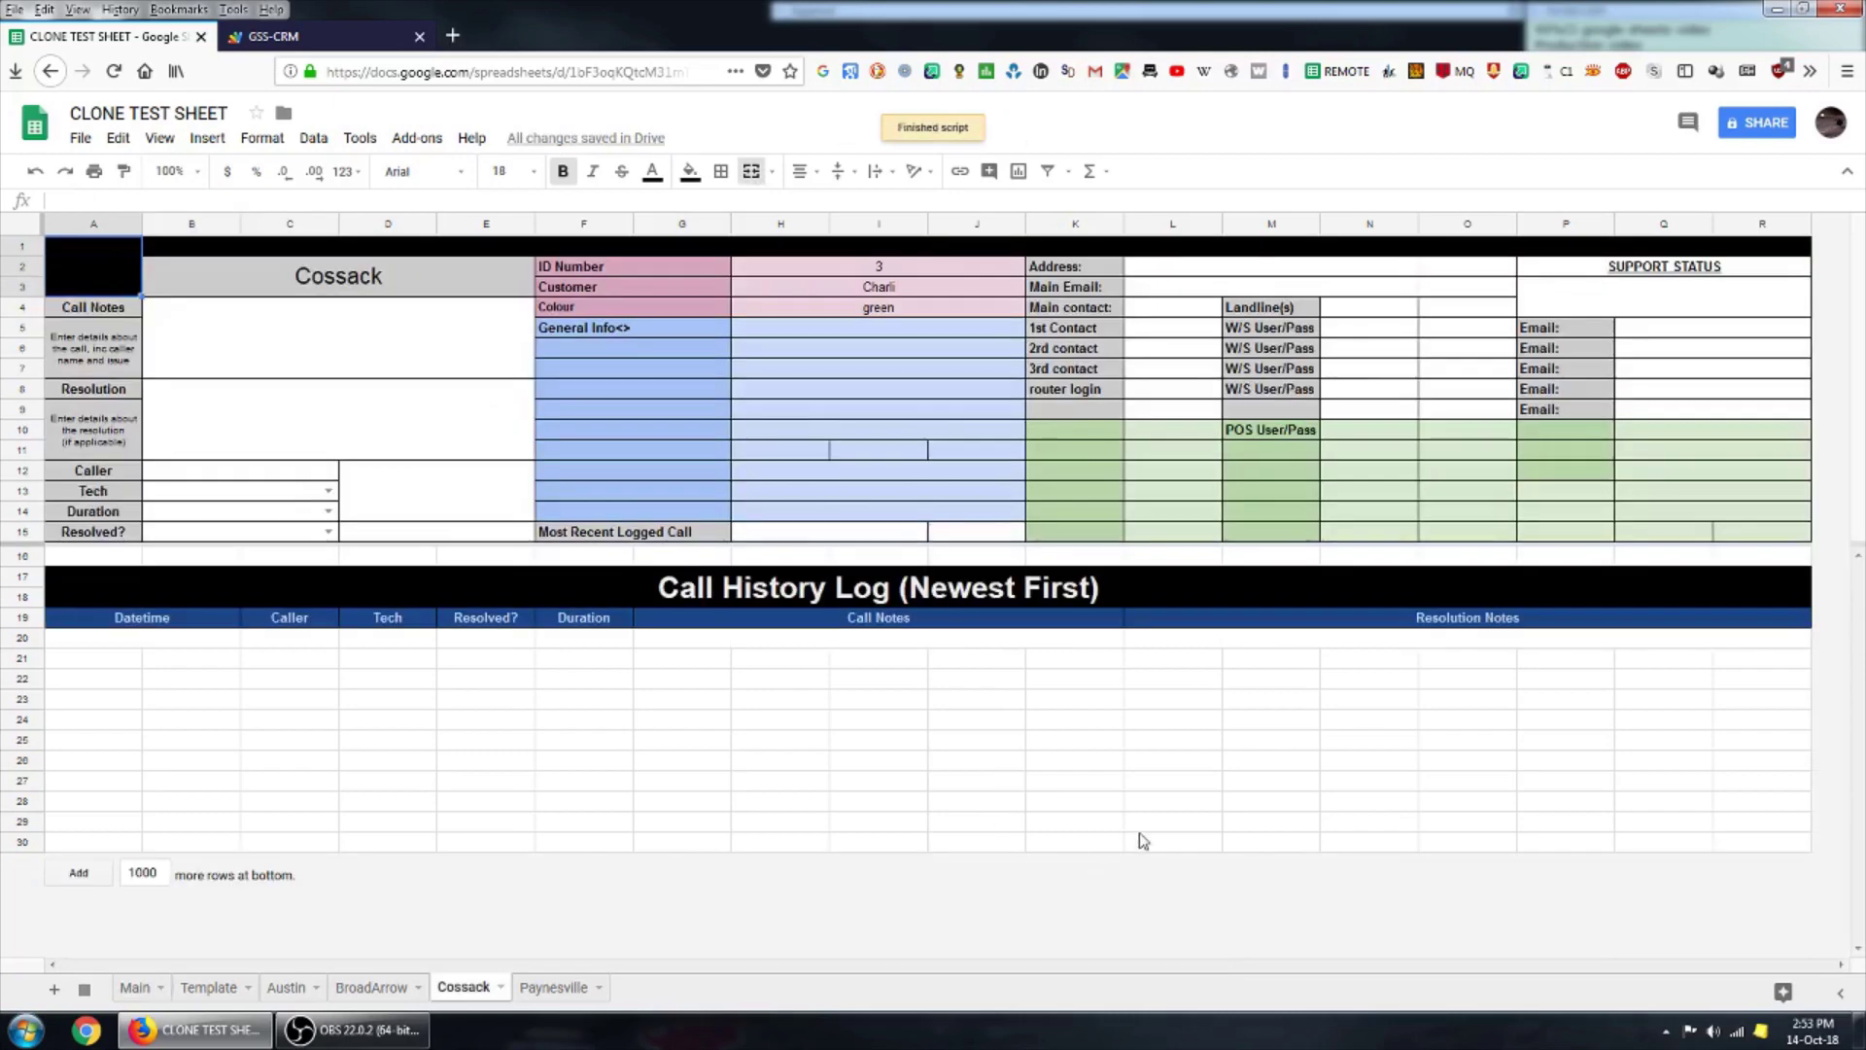
pyautogui.click(902, 248)
pyautogui.click(896, 272)
pyautogui.click(906, 292)
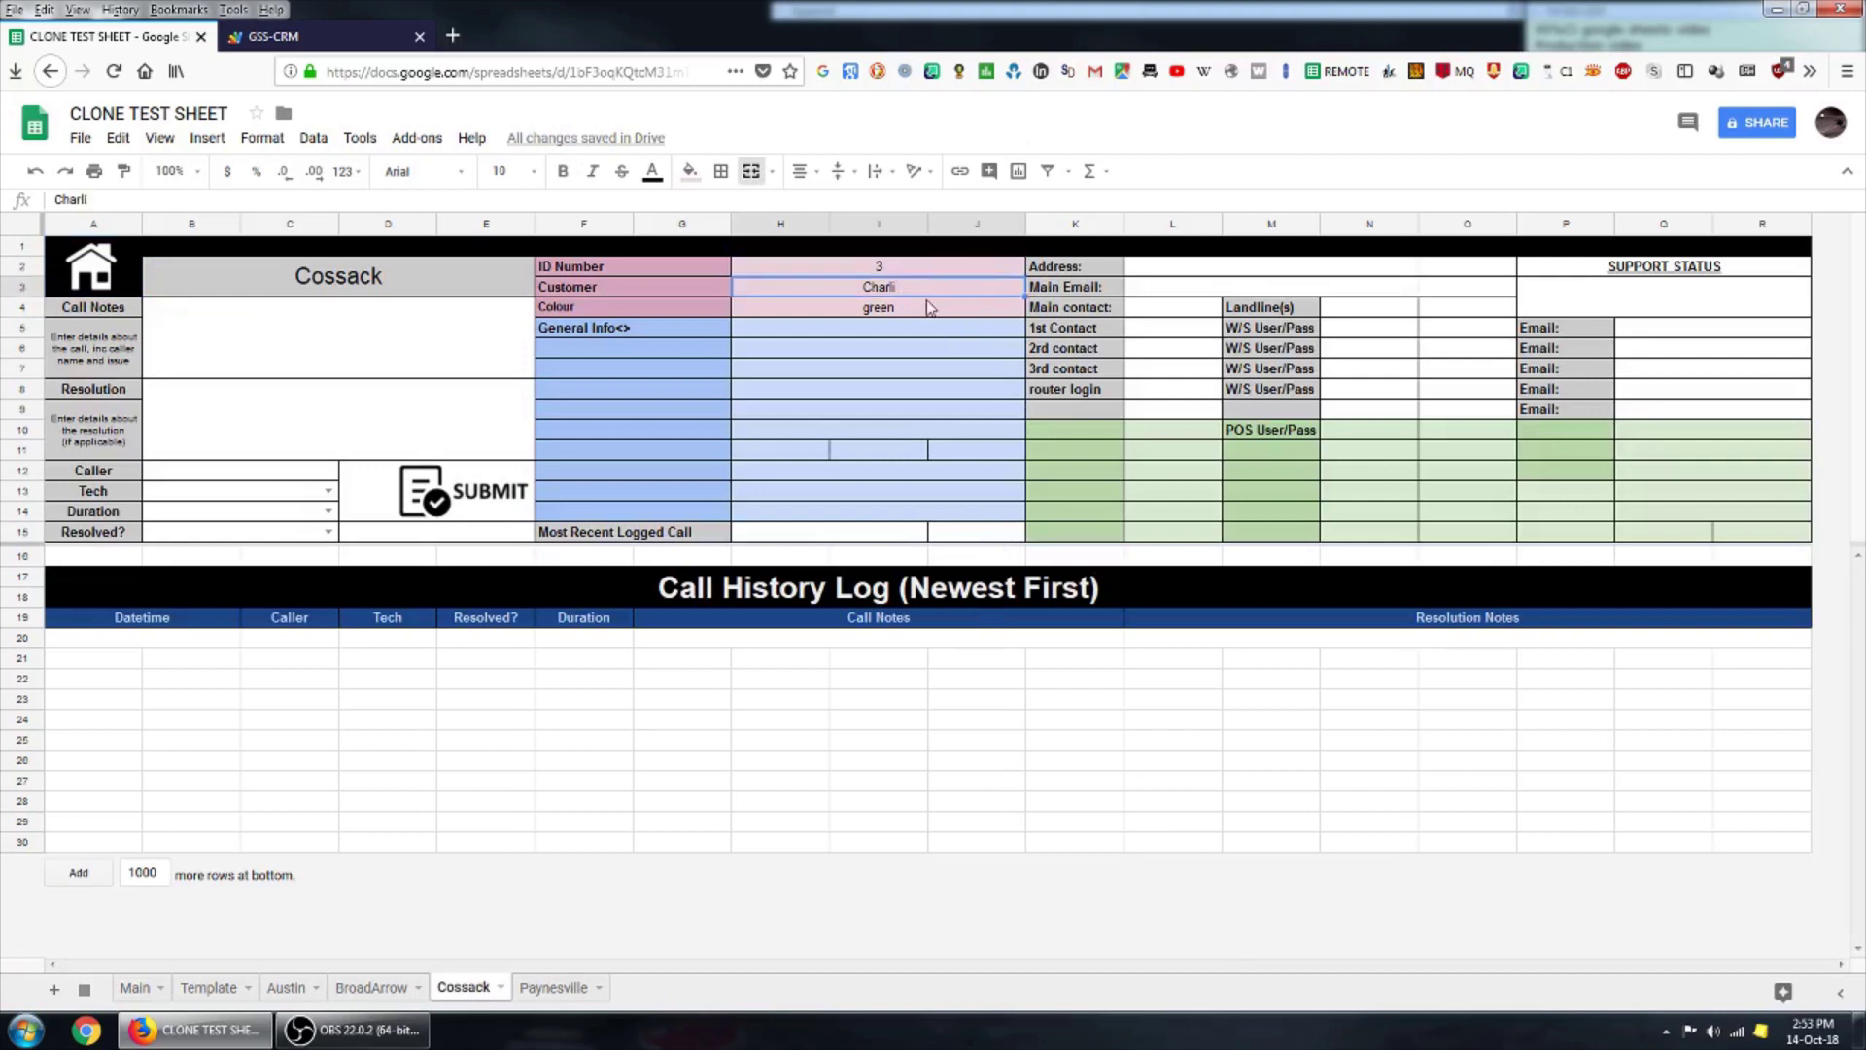
pyautogui.click(936, 314)
pyautogui.click(267, 36)
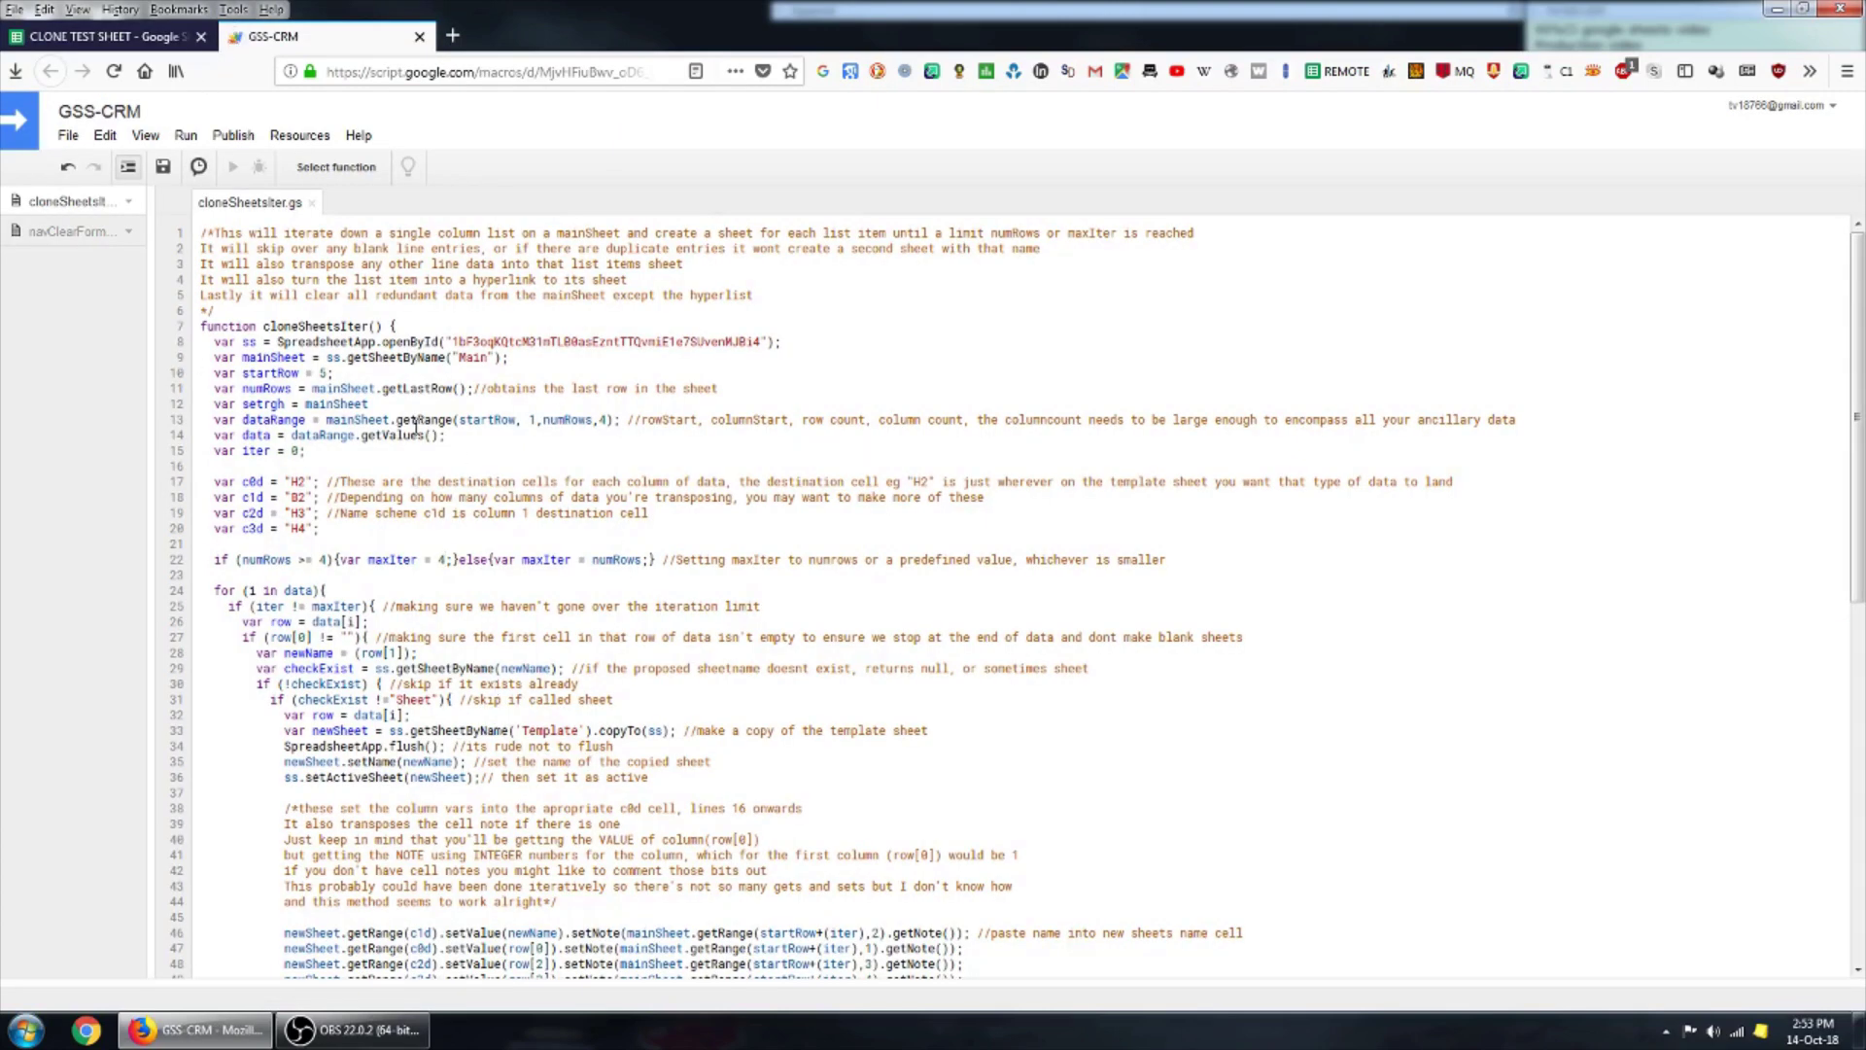
pyautogui.scroll(-1, 547, 409)
pyautogui.scroll(-2, 548, 410)
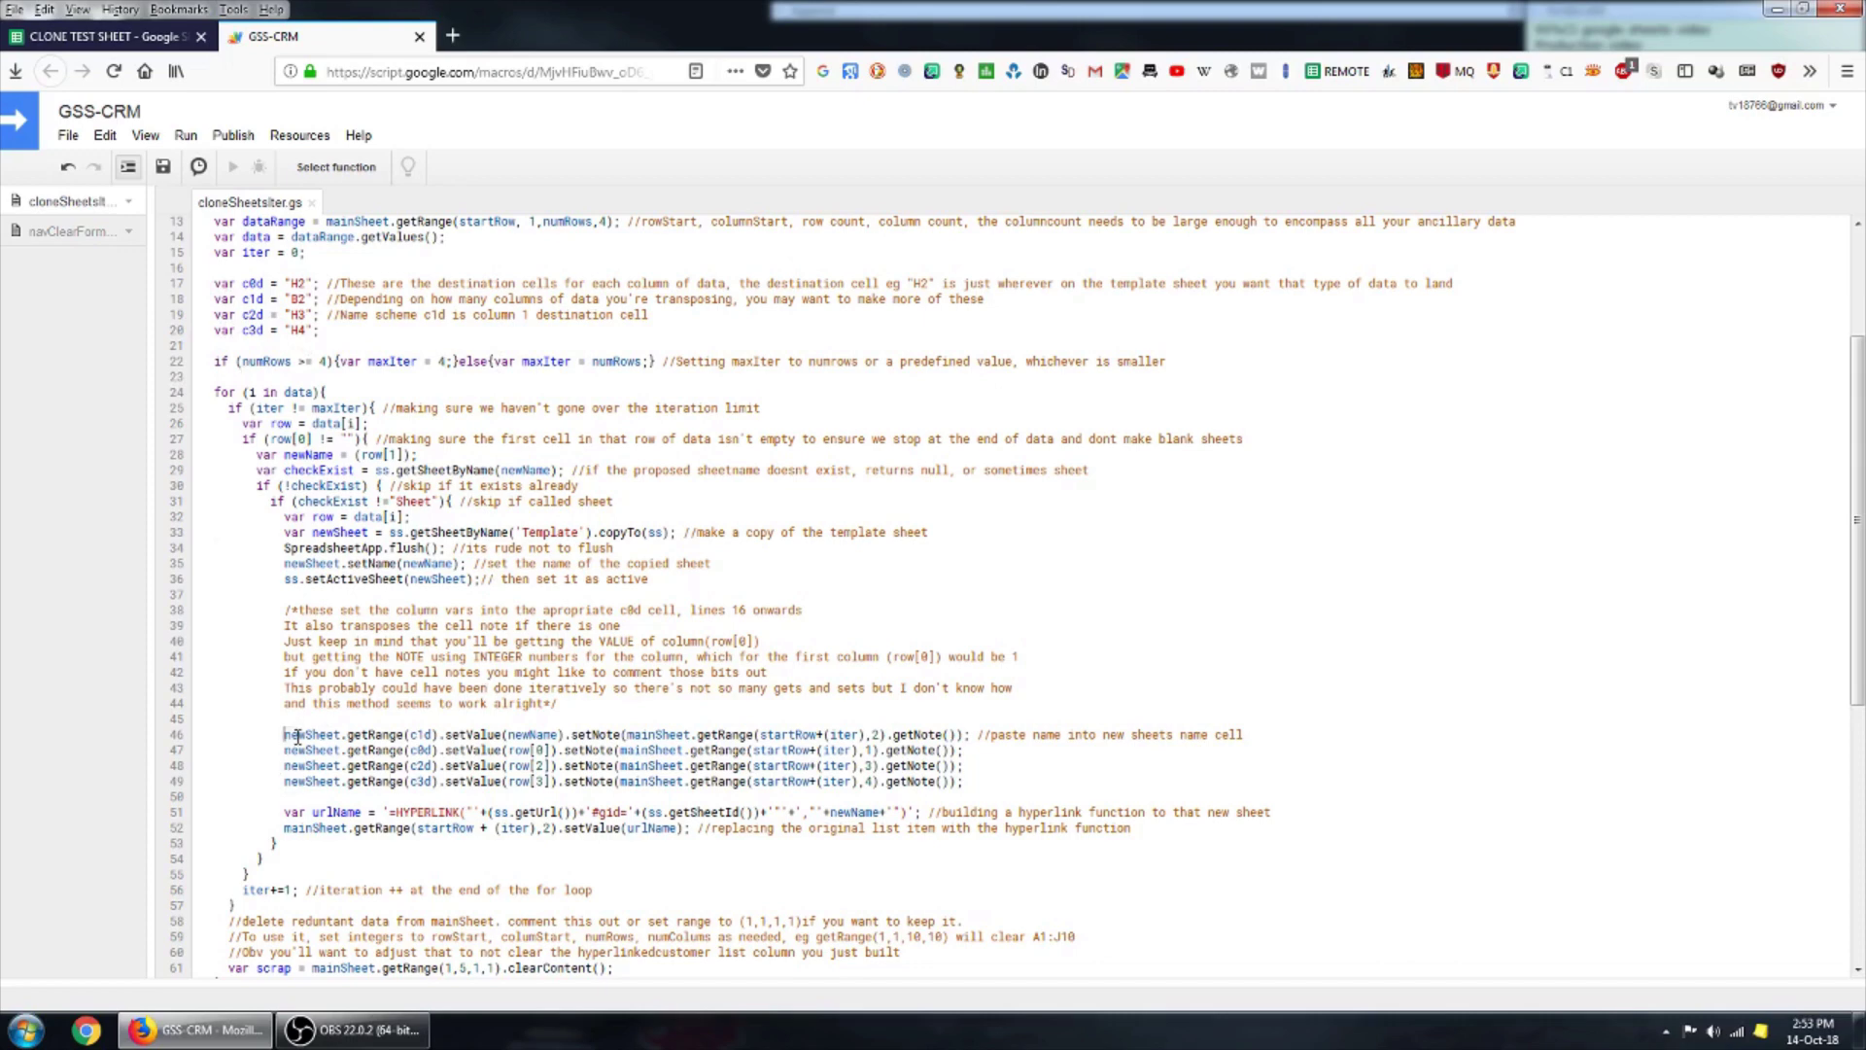
pyautogui.moveTo(285, 736); pyautogui.dragTo(323, 780)
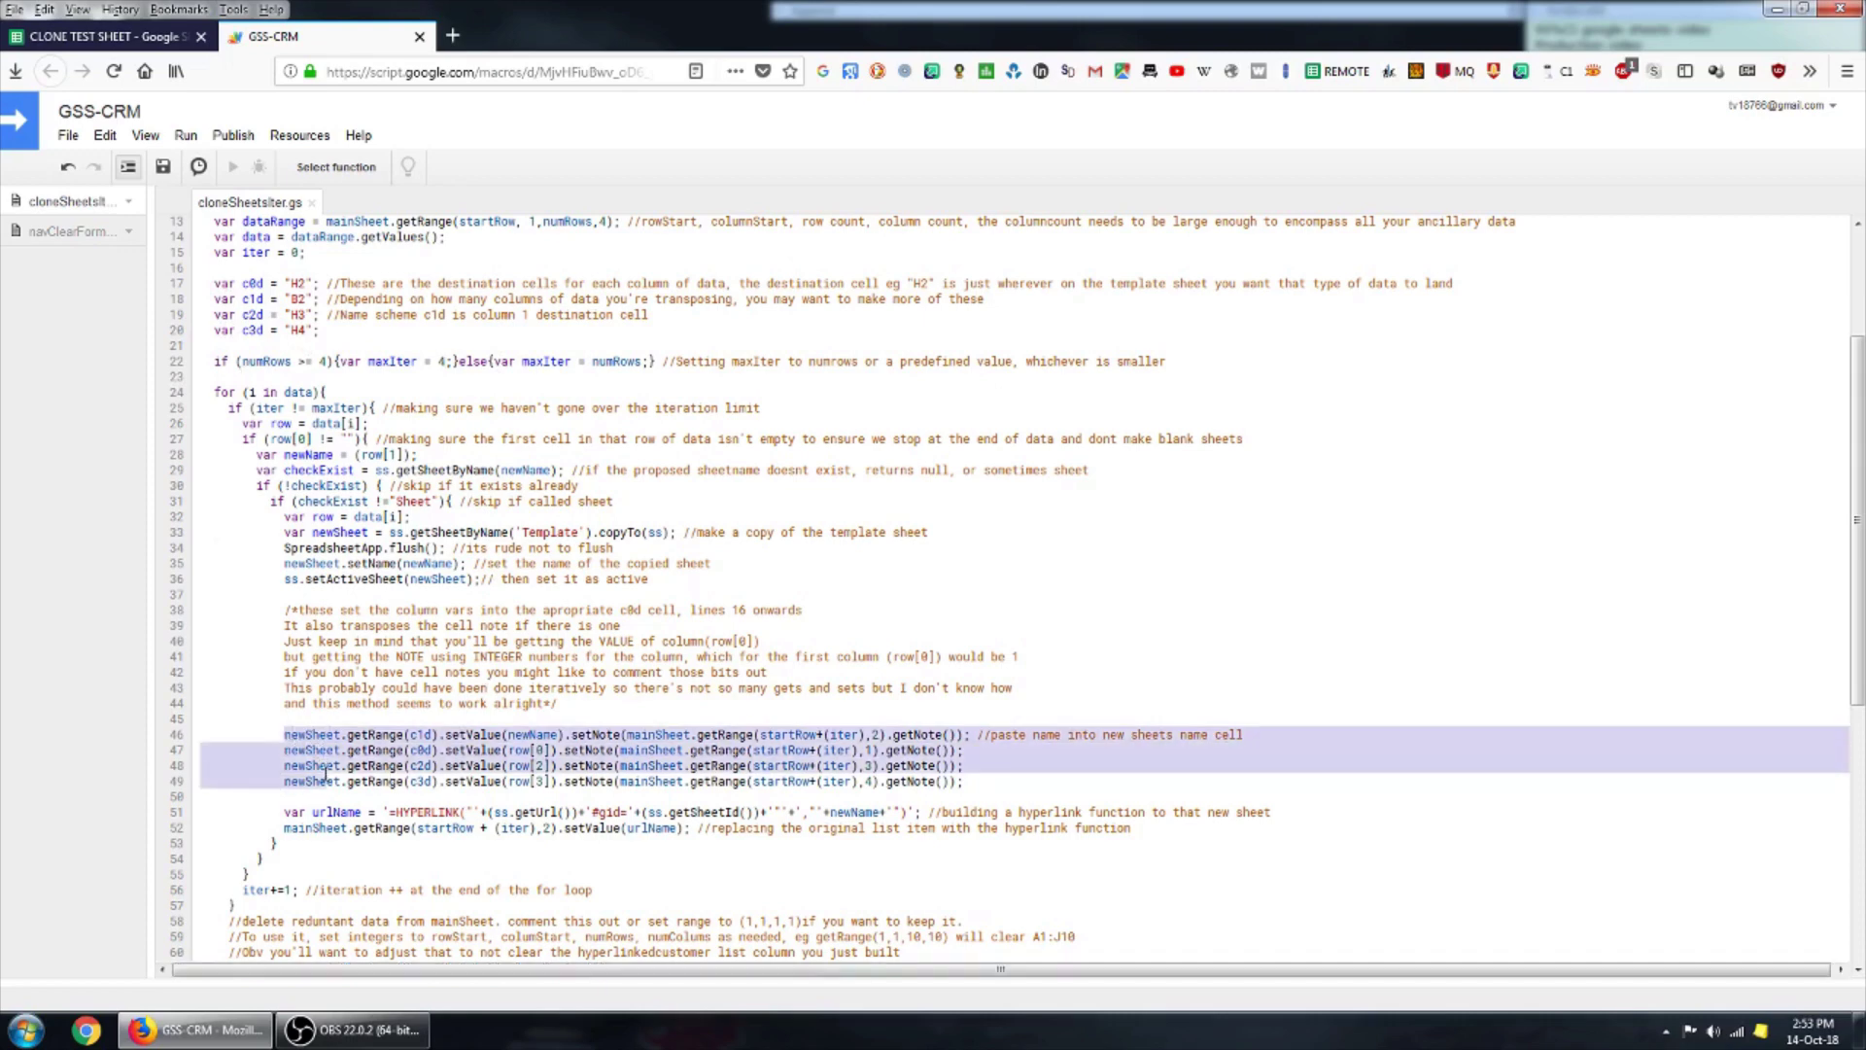
pyautogui.click(589, 702)
pyautogui.scroll(-4, 555, 704)
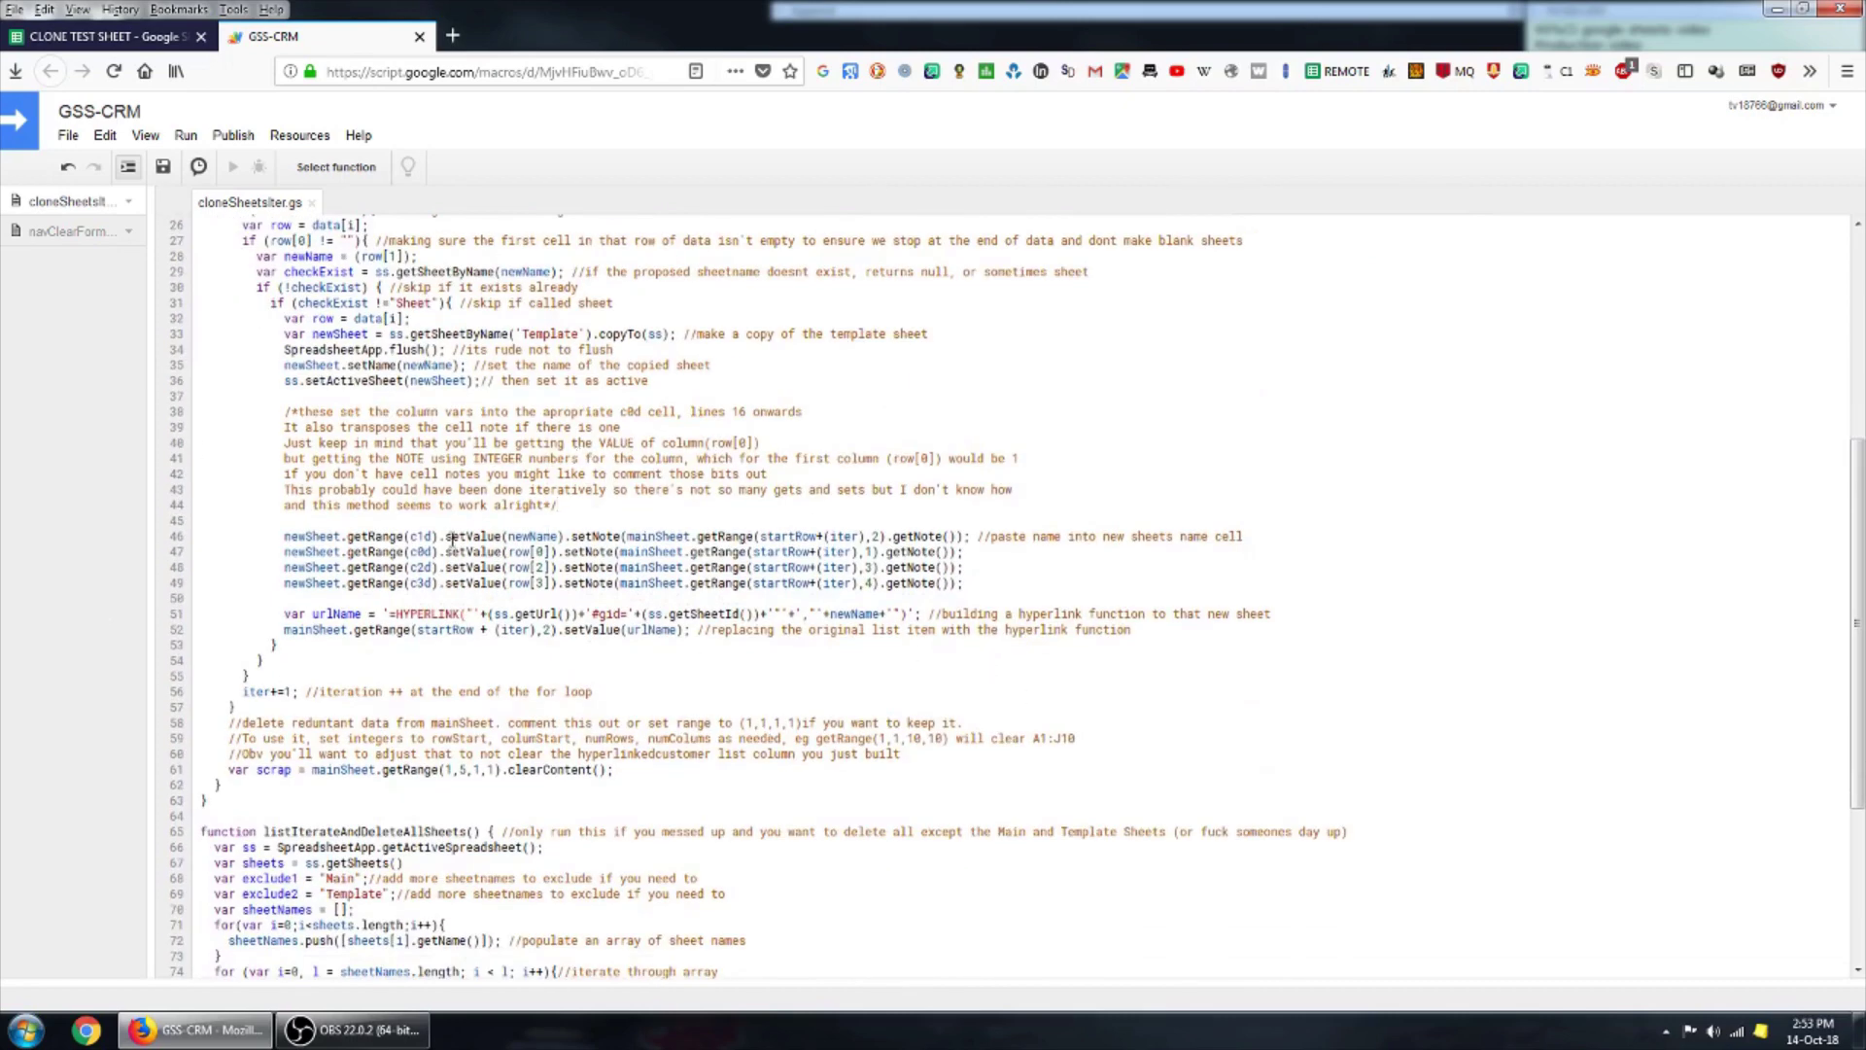
pyautogui.scroll(4, 453, 540)
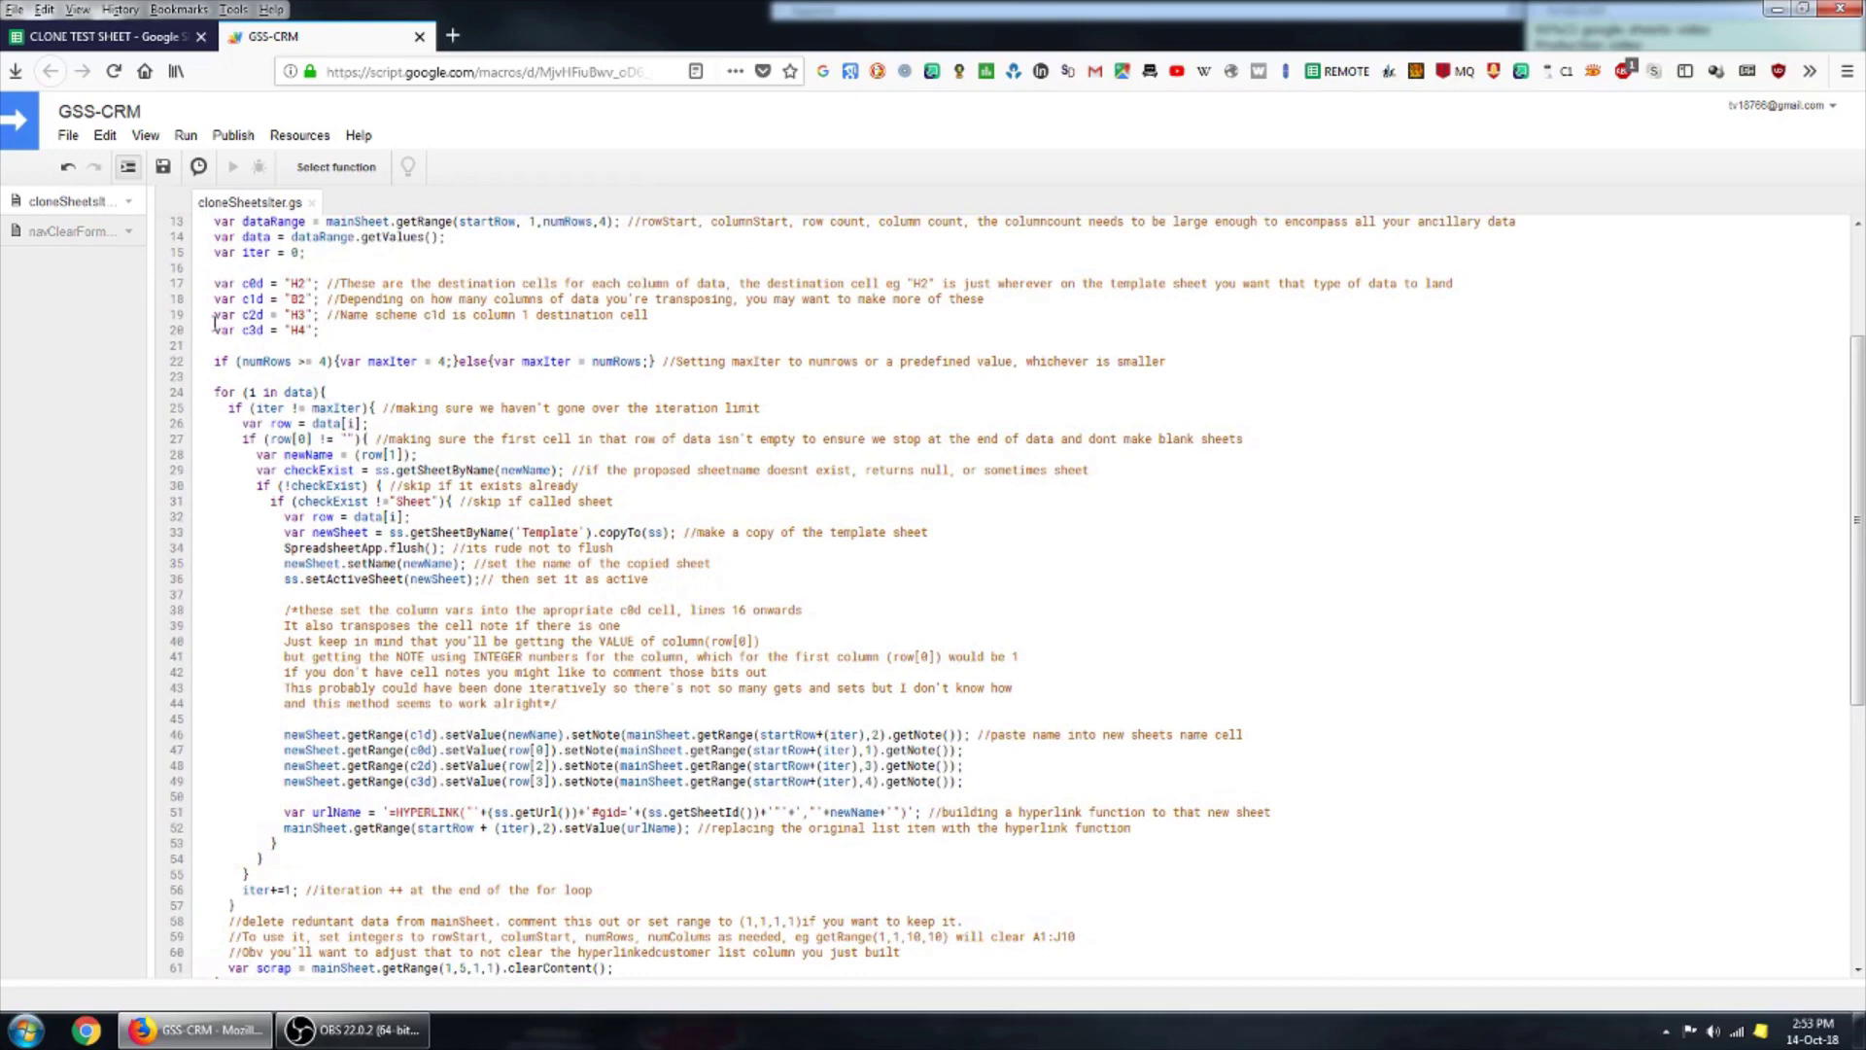
pyautogui.scroll(-2, 426, 382)
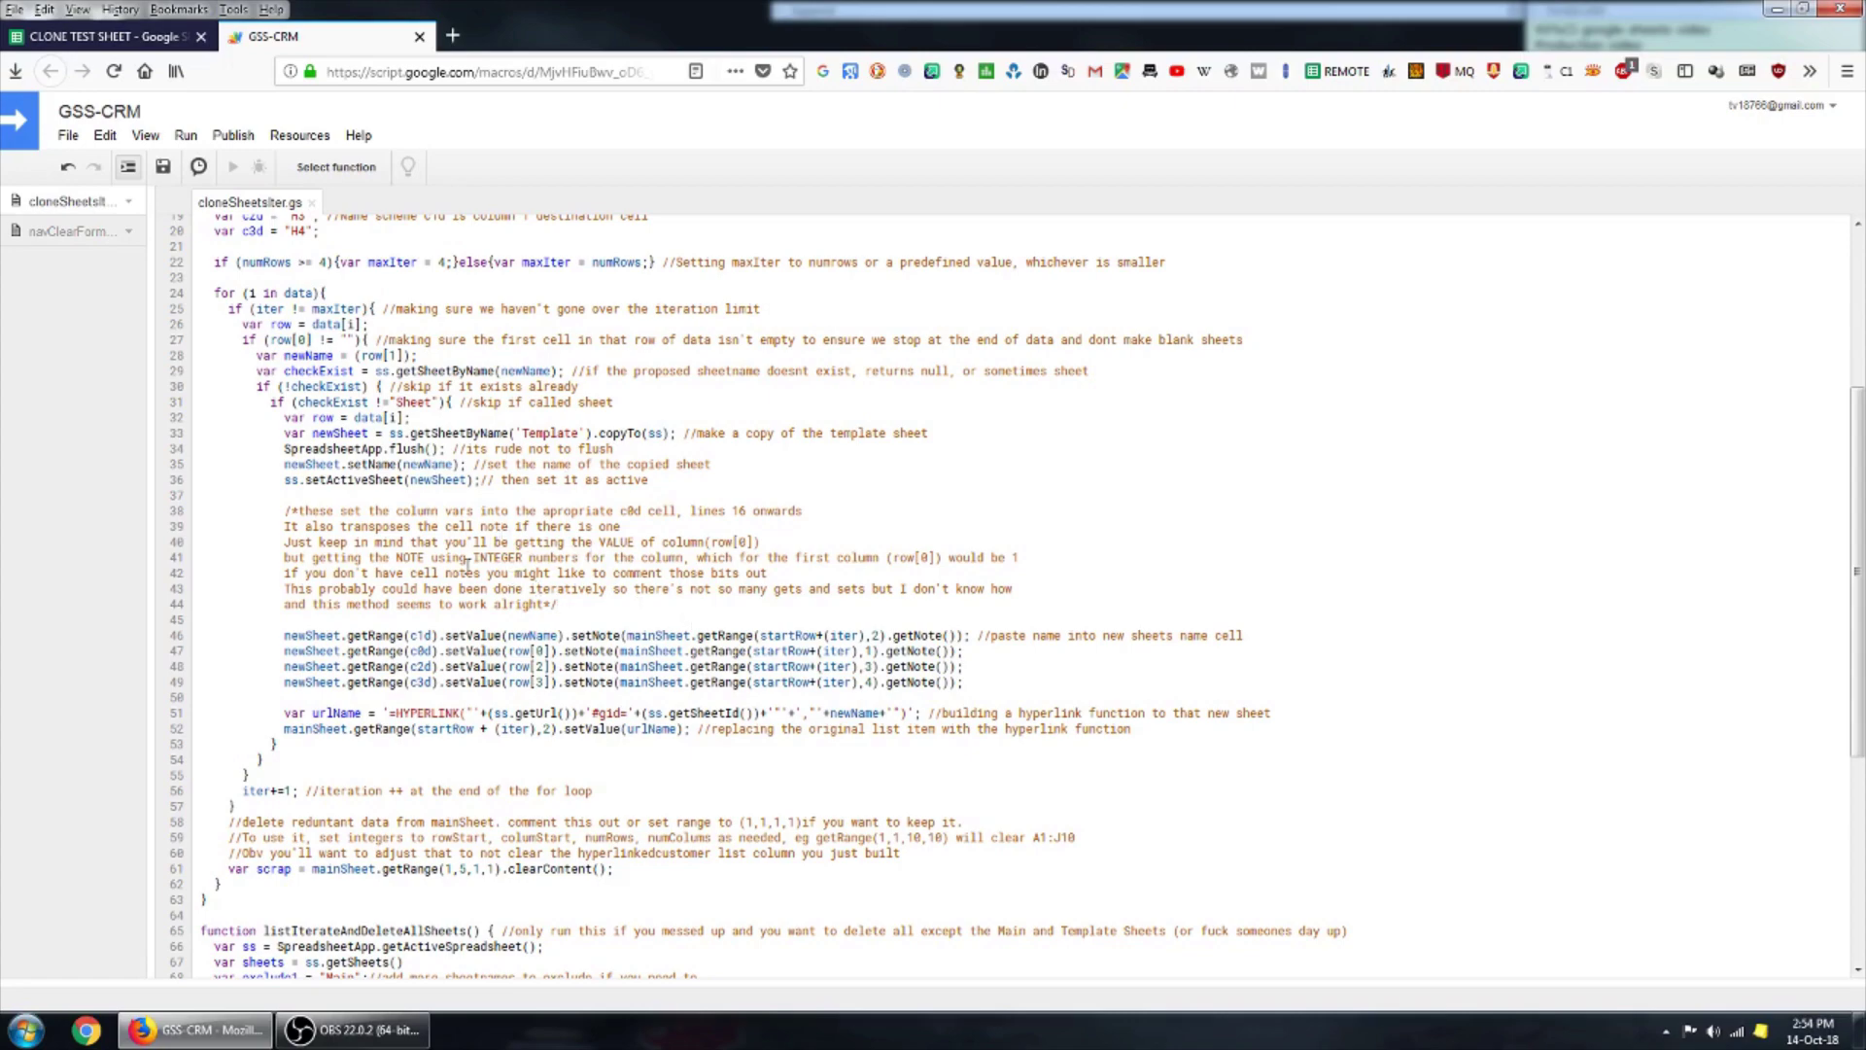
pyautogui.scroll(6, 418, 528)
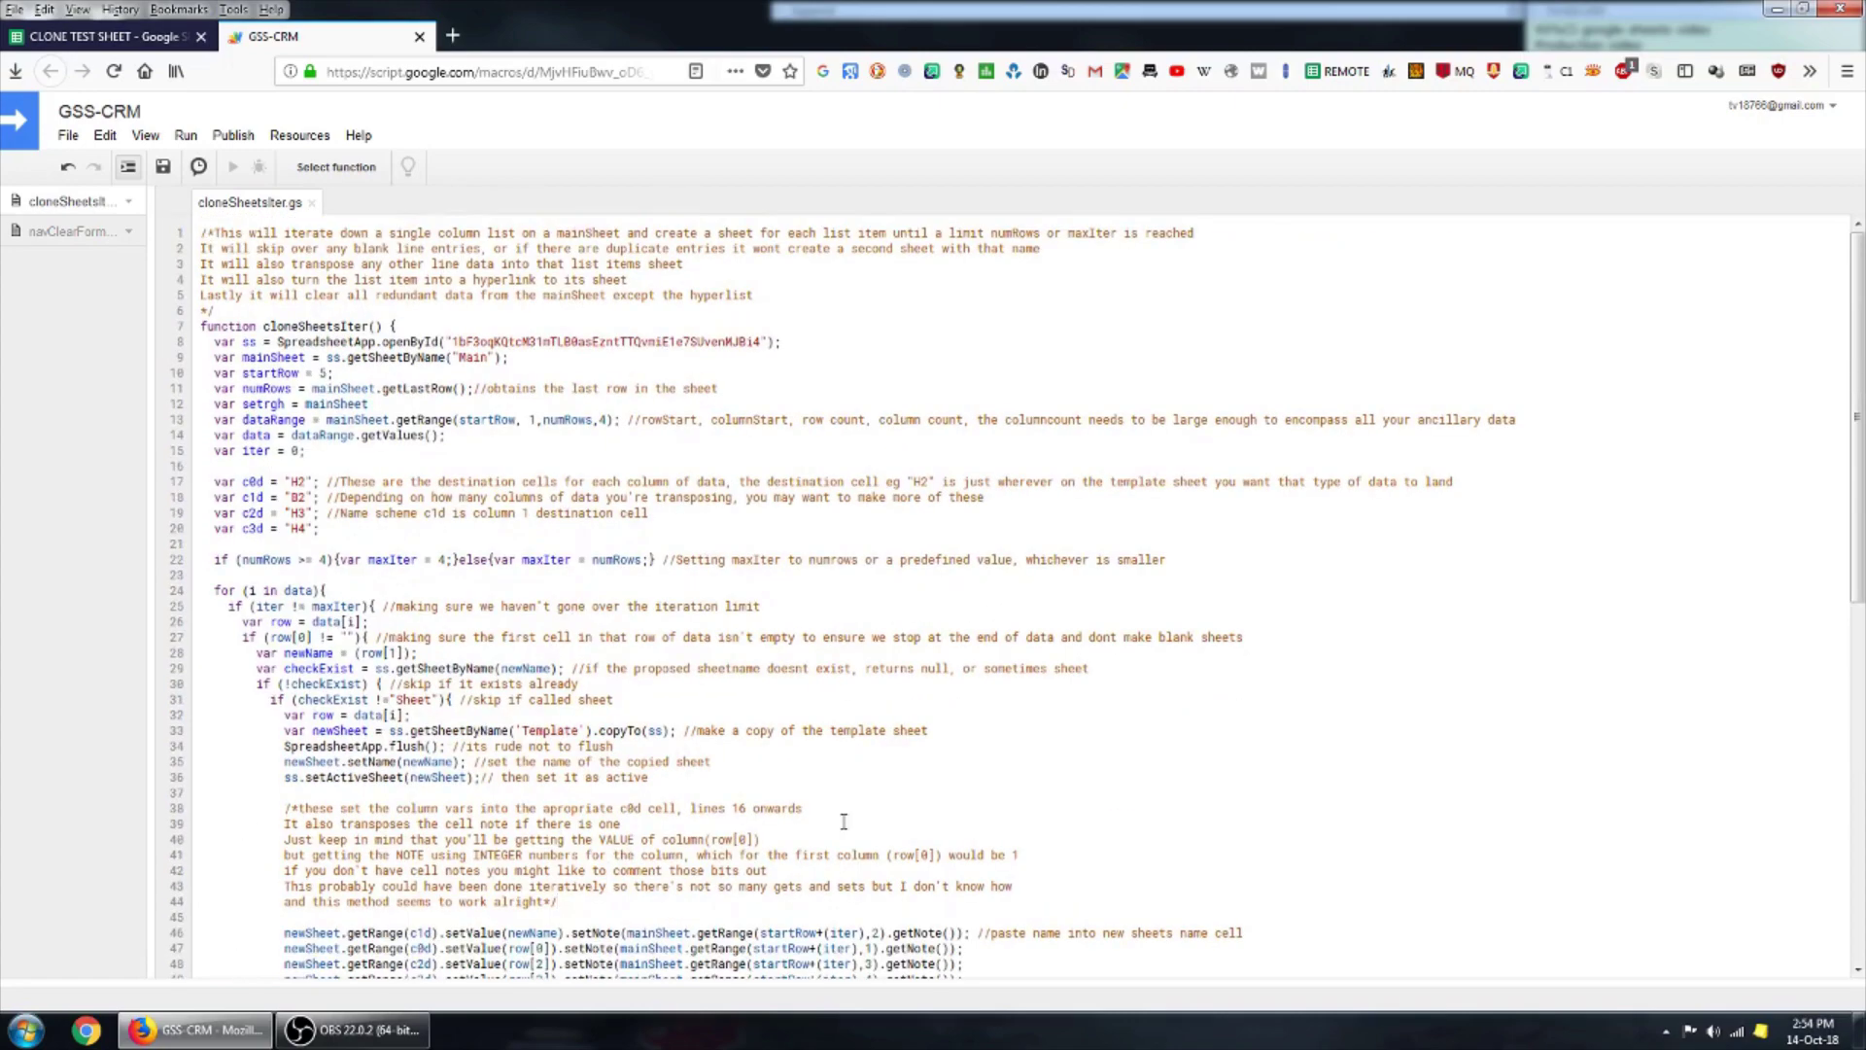
pyautogui.scroll(-4, 498, 605)
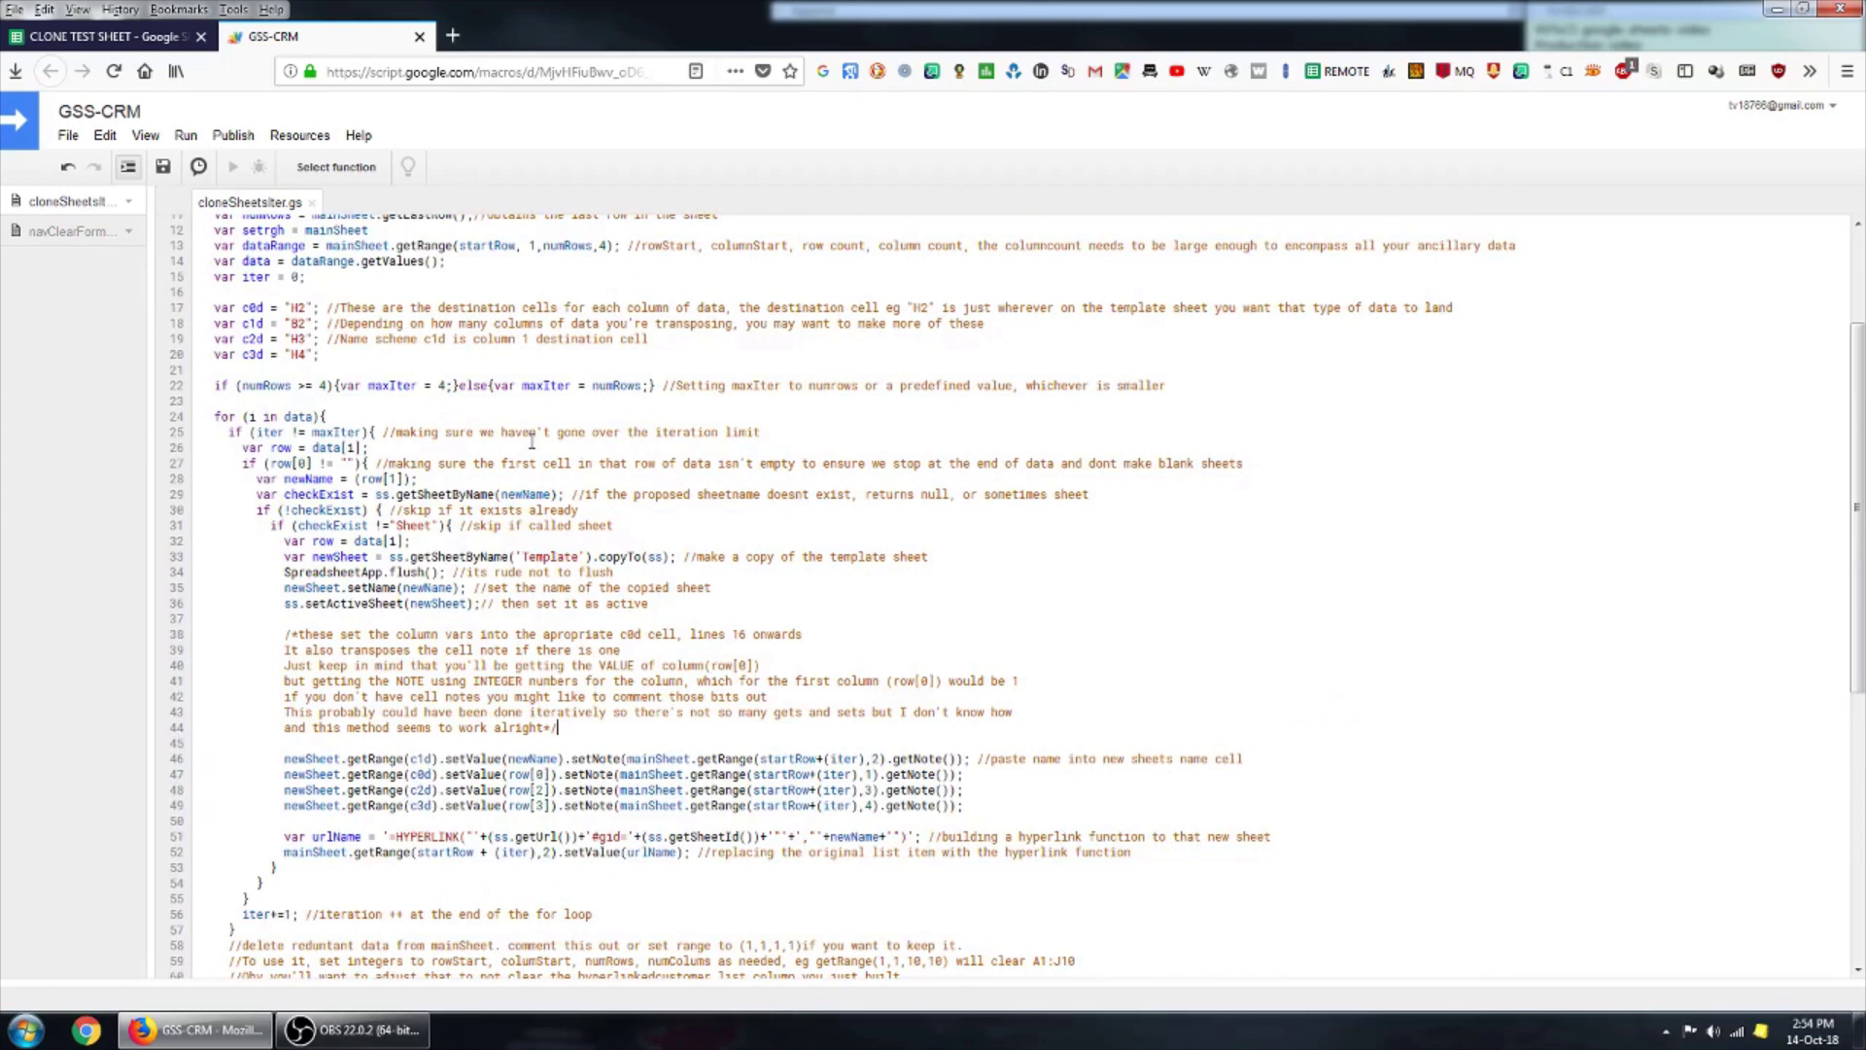
pyautogui.scroll(-10, 532, 442)
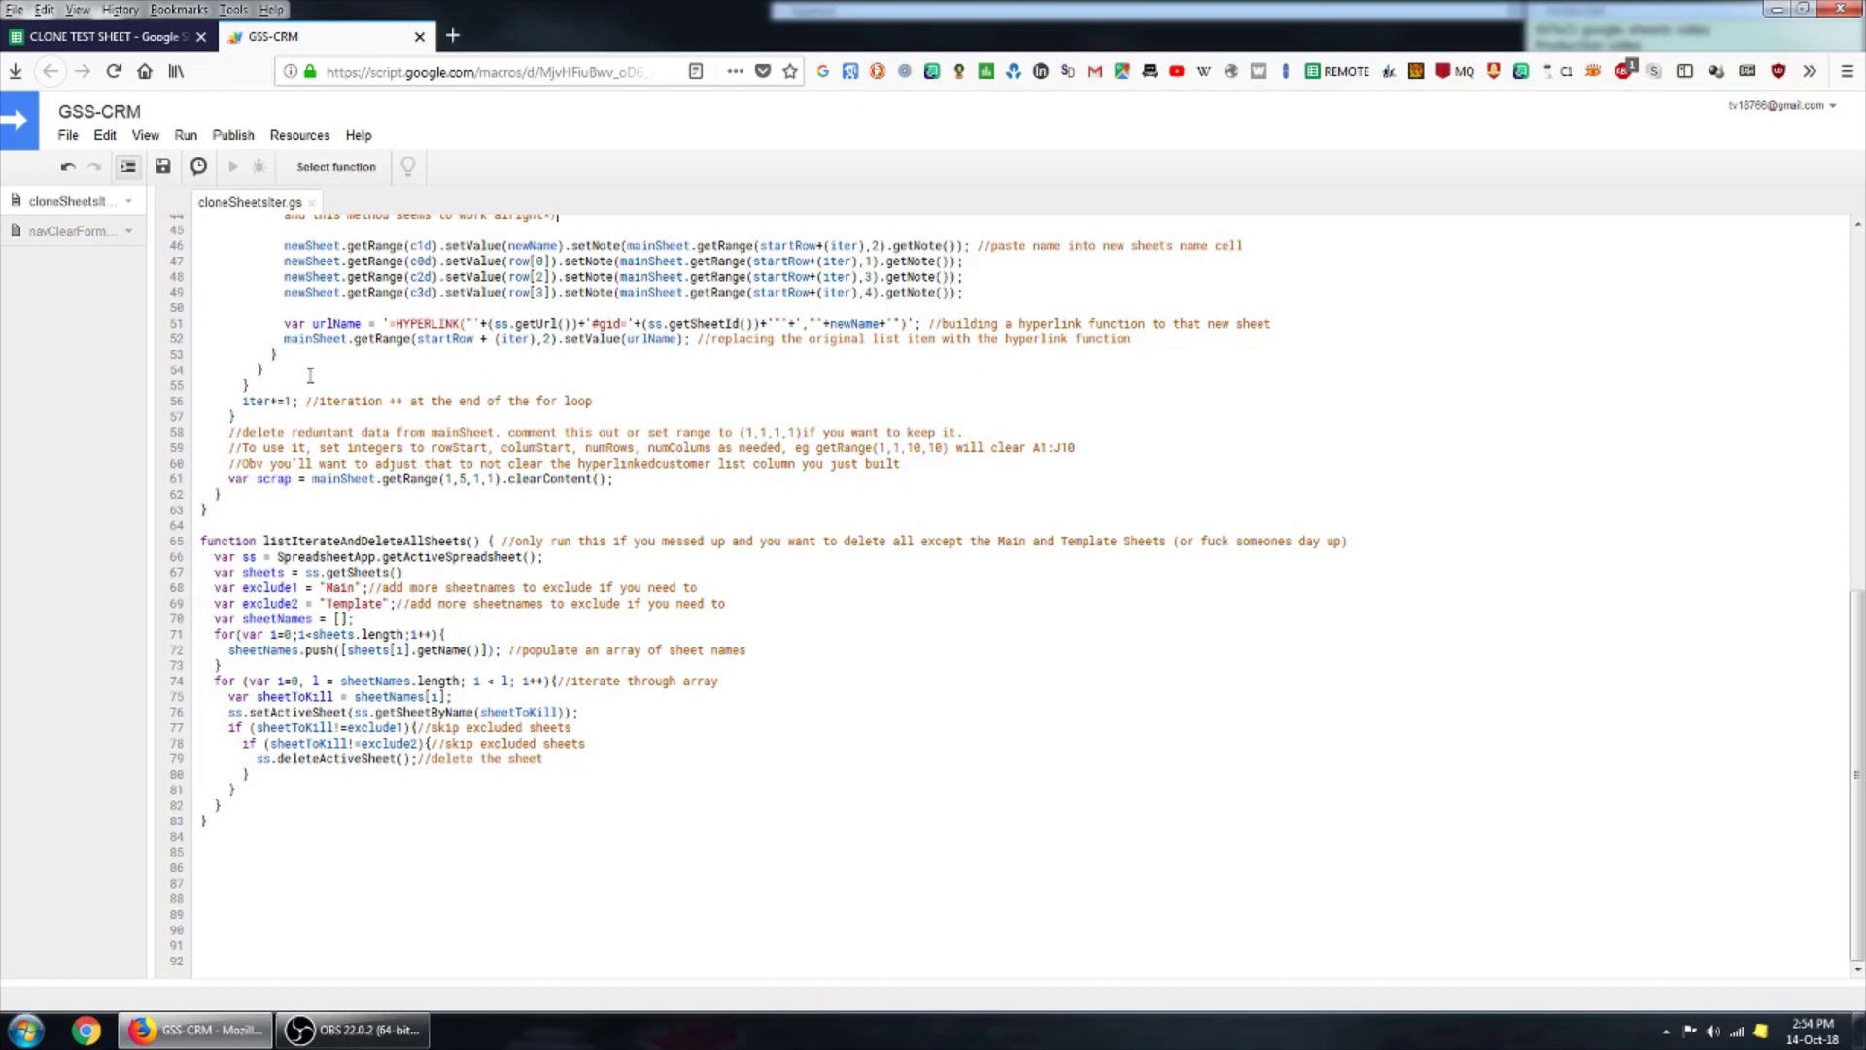
# Run listIterateAndDeleteAllSheets to remove the cloned city sheets, leaving Main and Template.
pyautogui.click(125, 37)
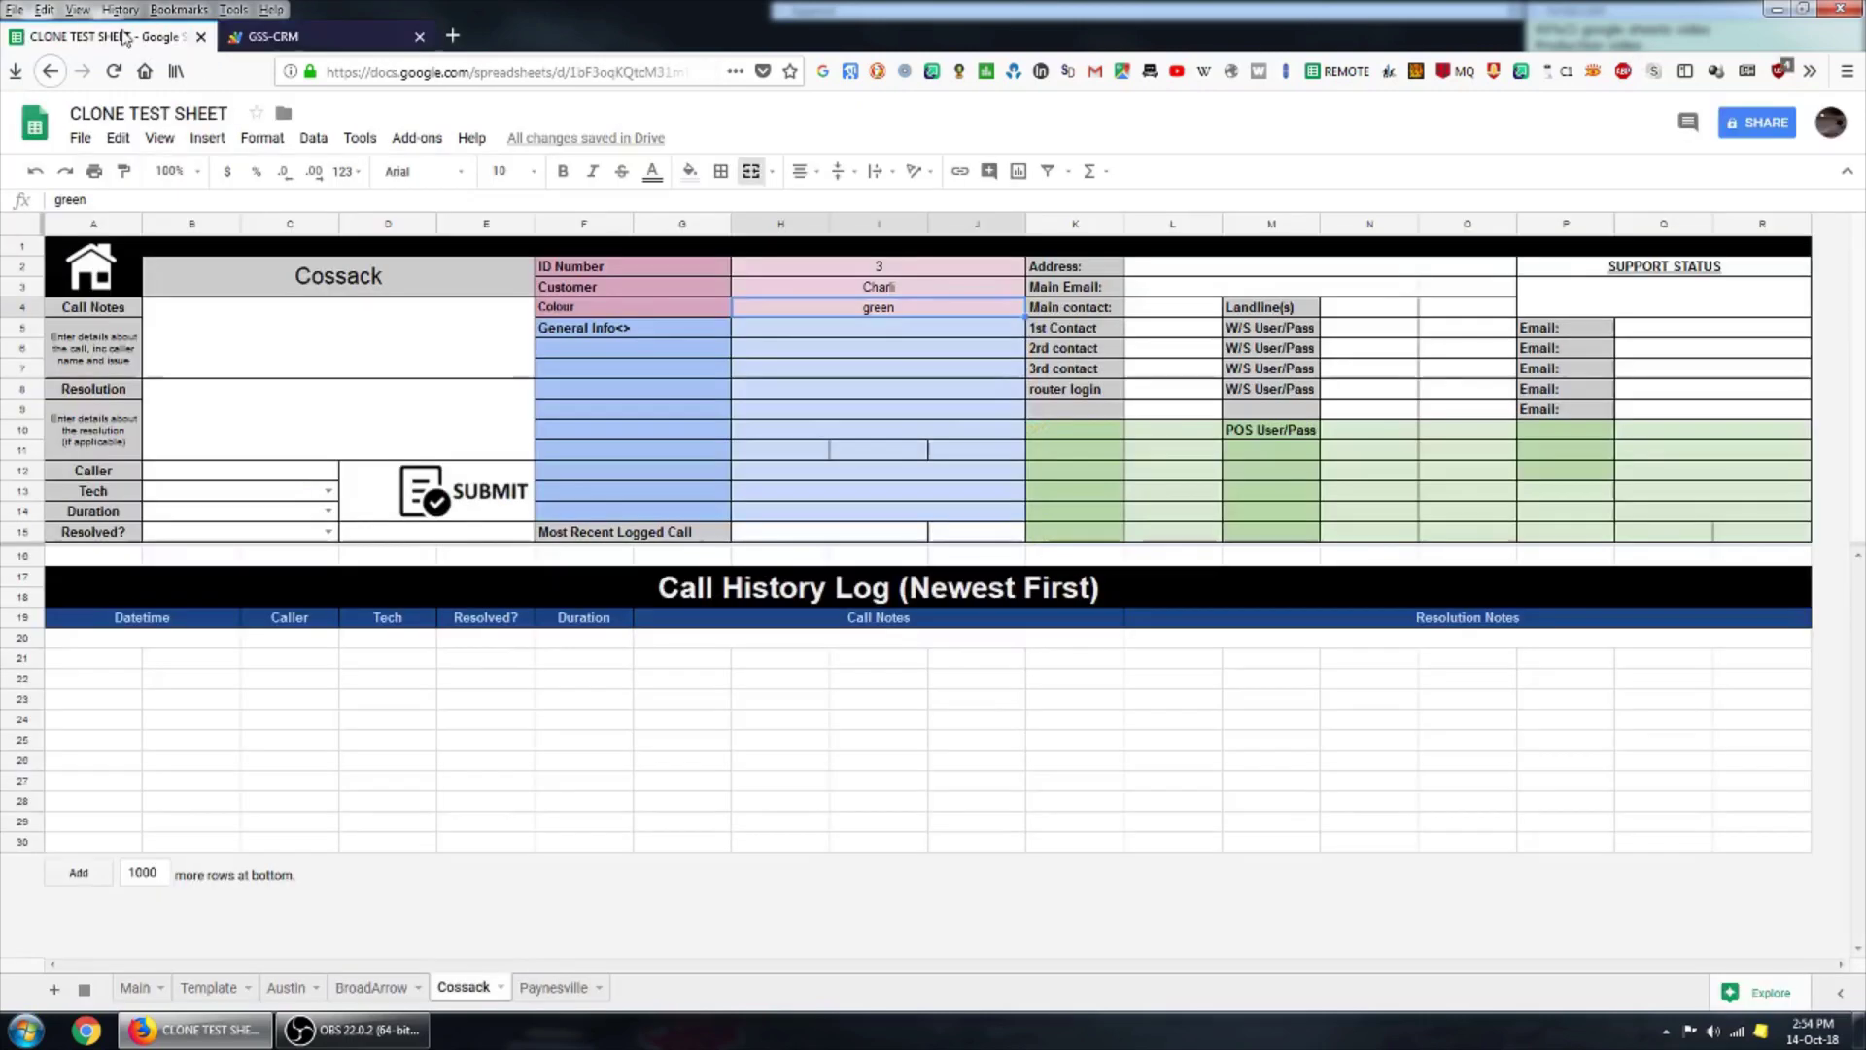
pyautogui.click(135, 988)
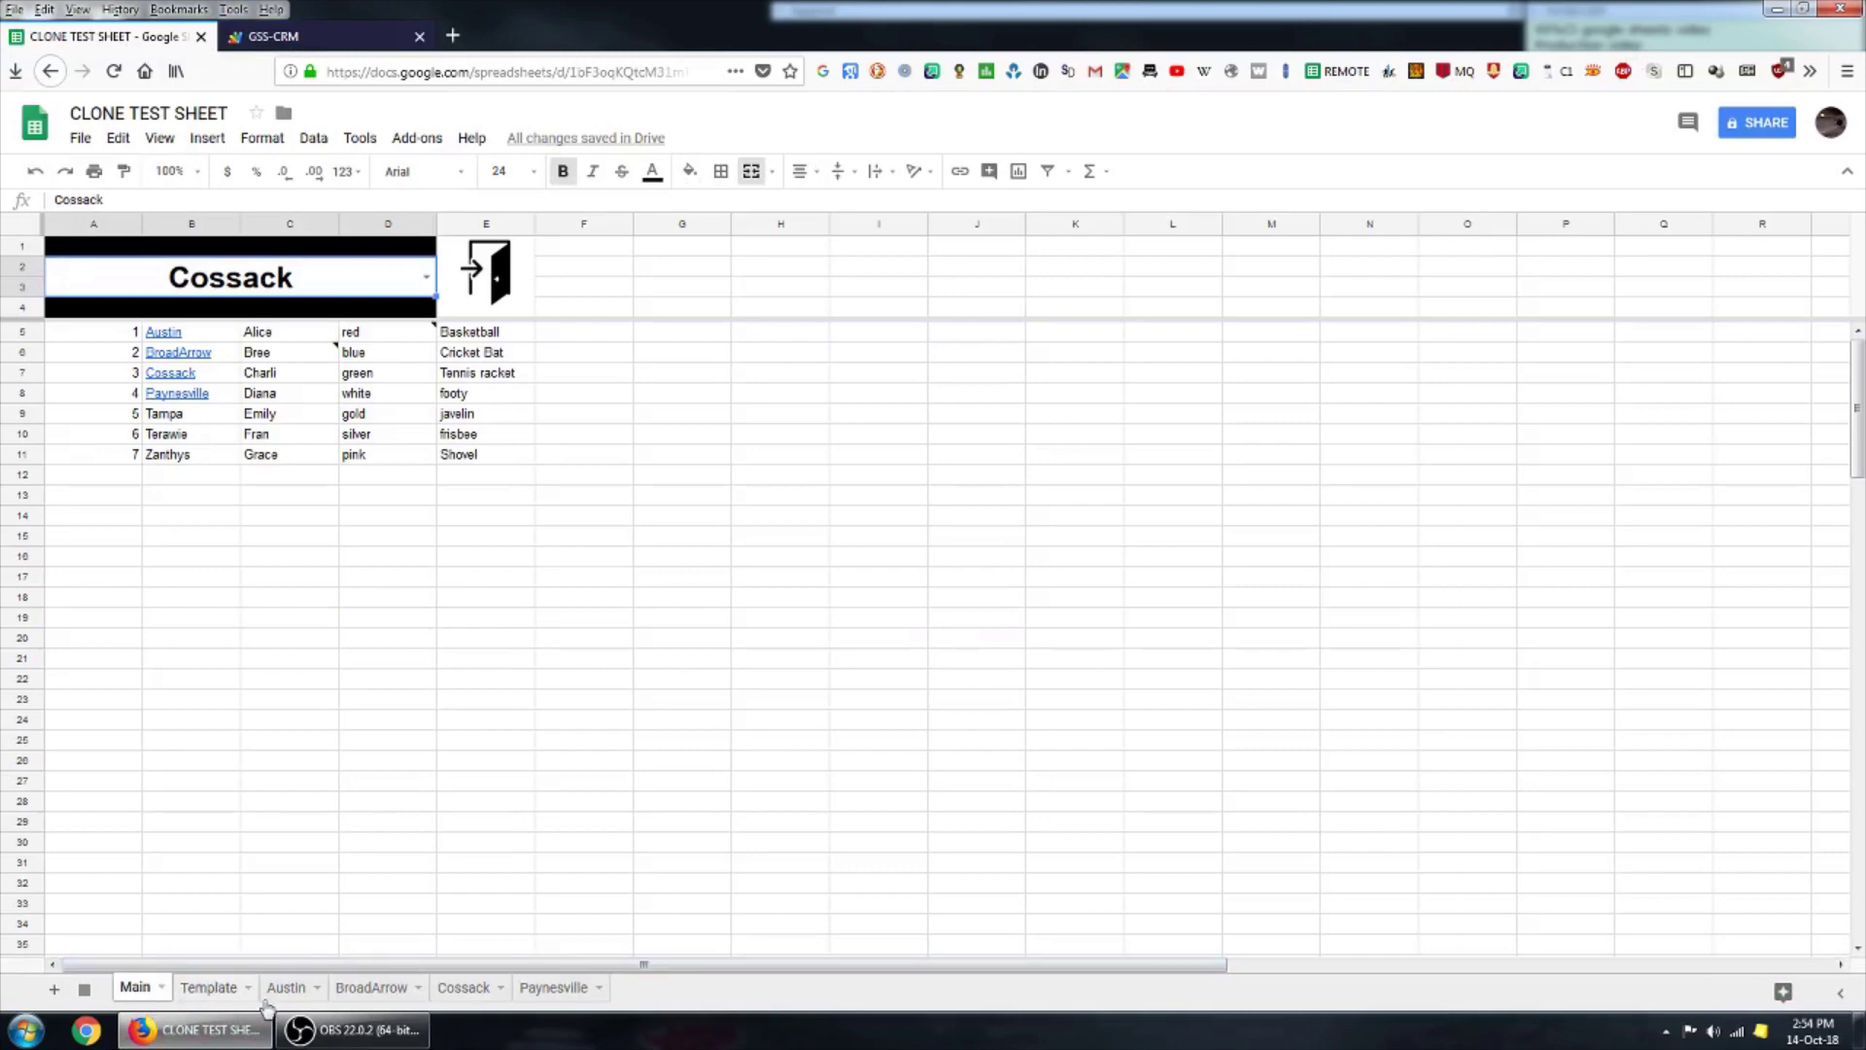
pyautogui.click(320, 36)
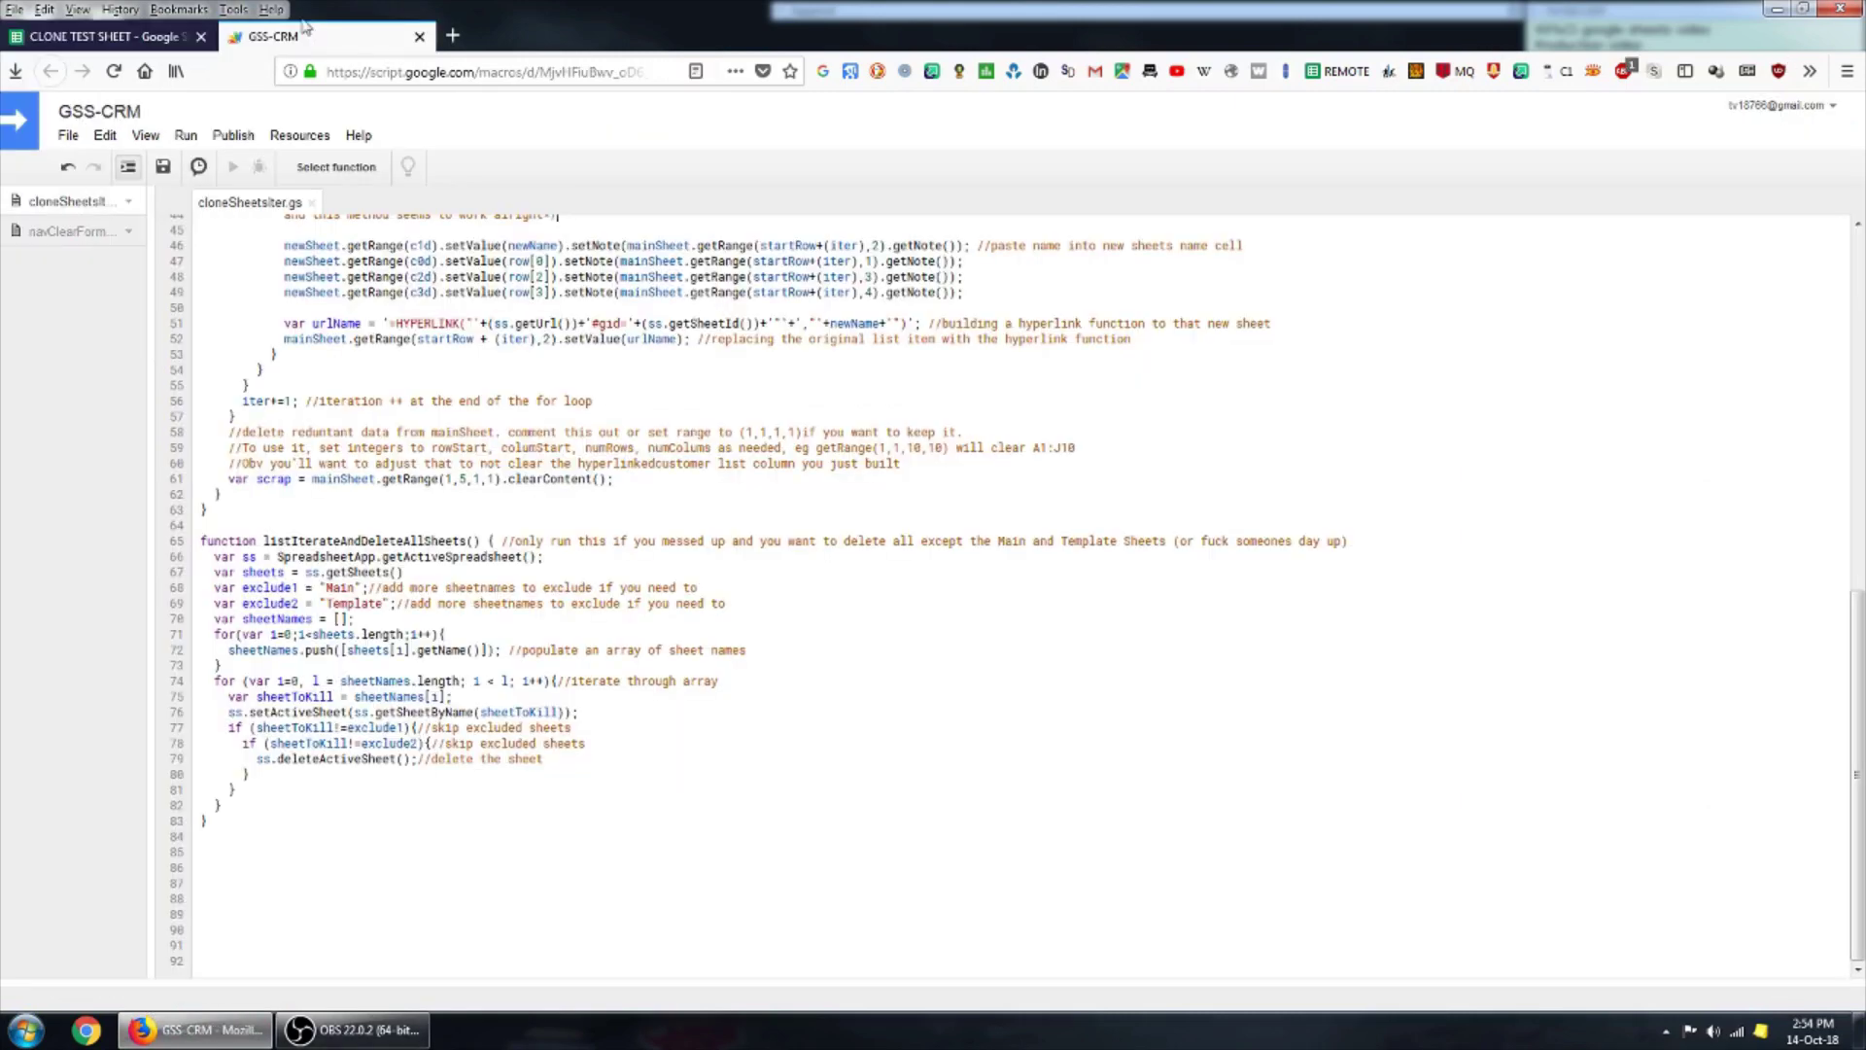
pyautogui.click(194, 138)
pyautogui.moveTo(238, 168)
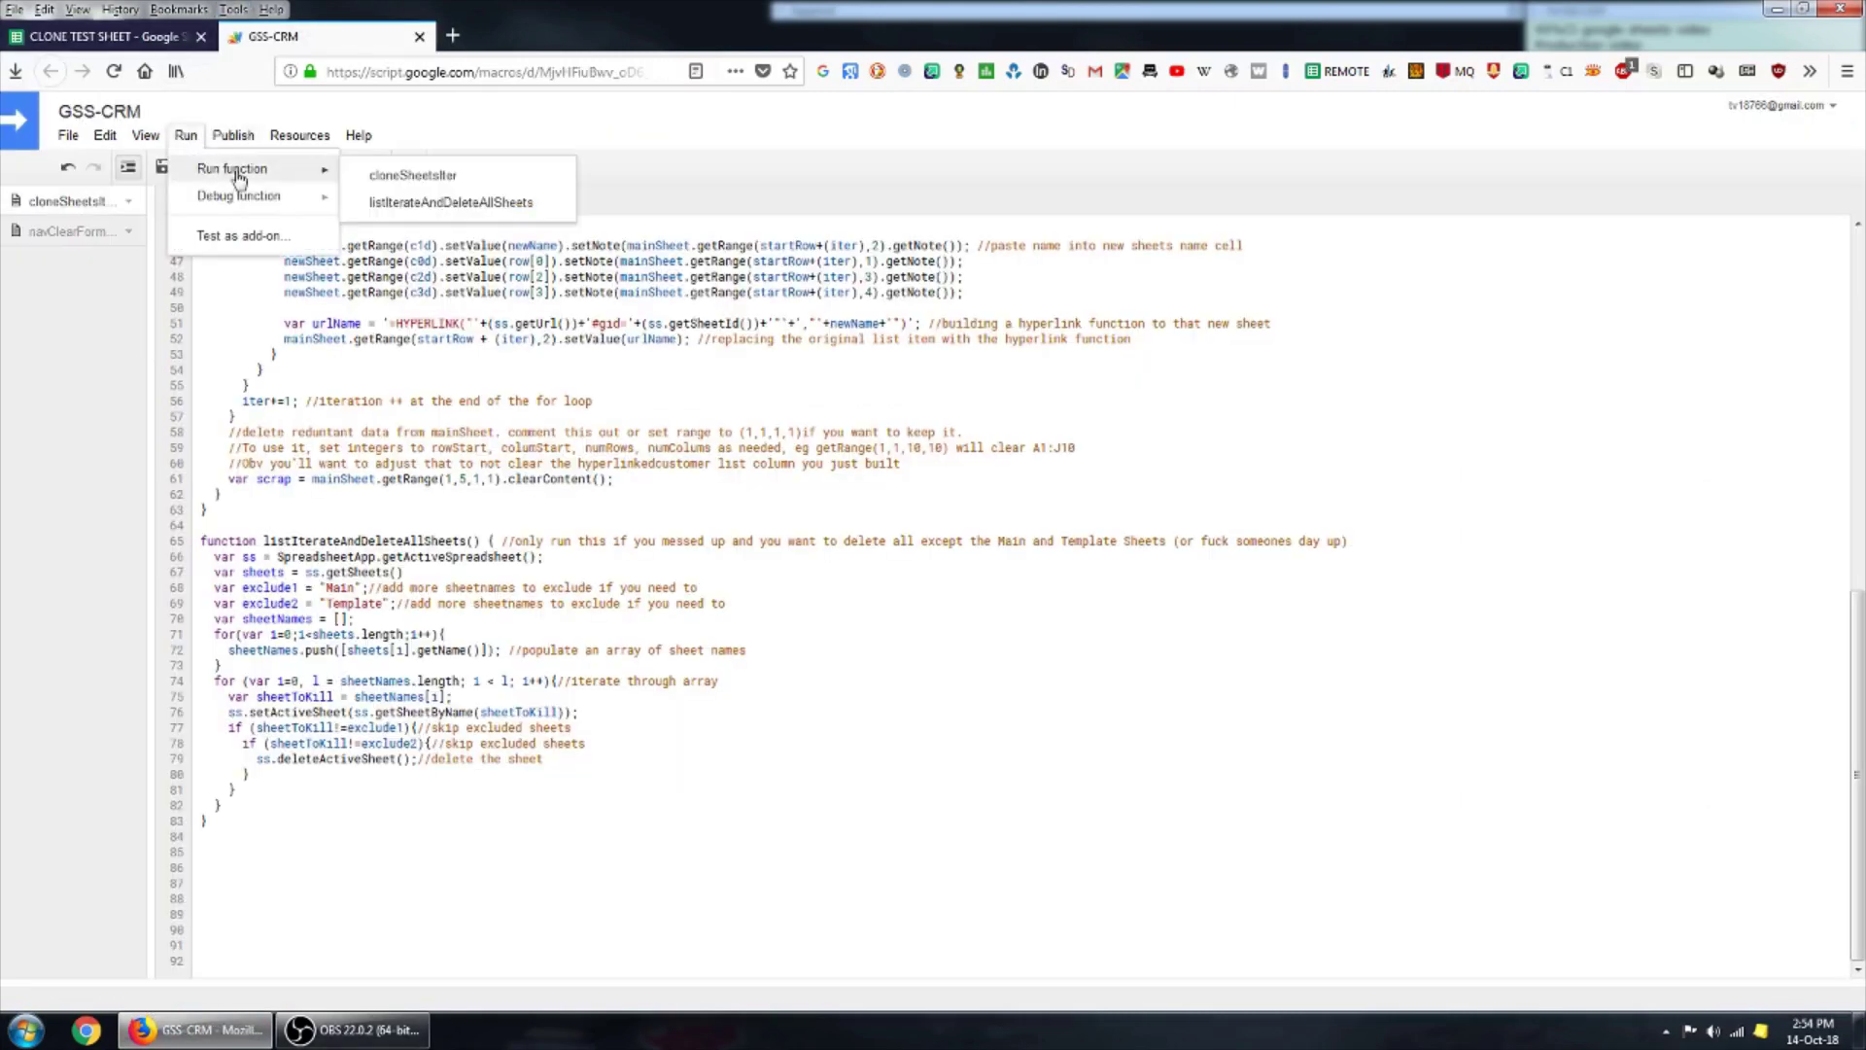
pyautogui.click(447, 202)
pyautogui.click(144, 38)
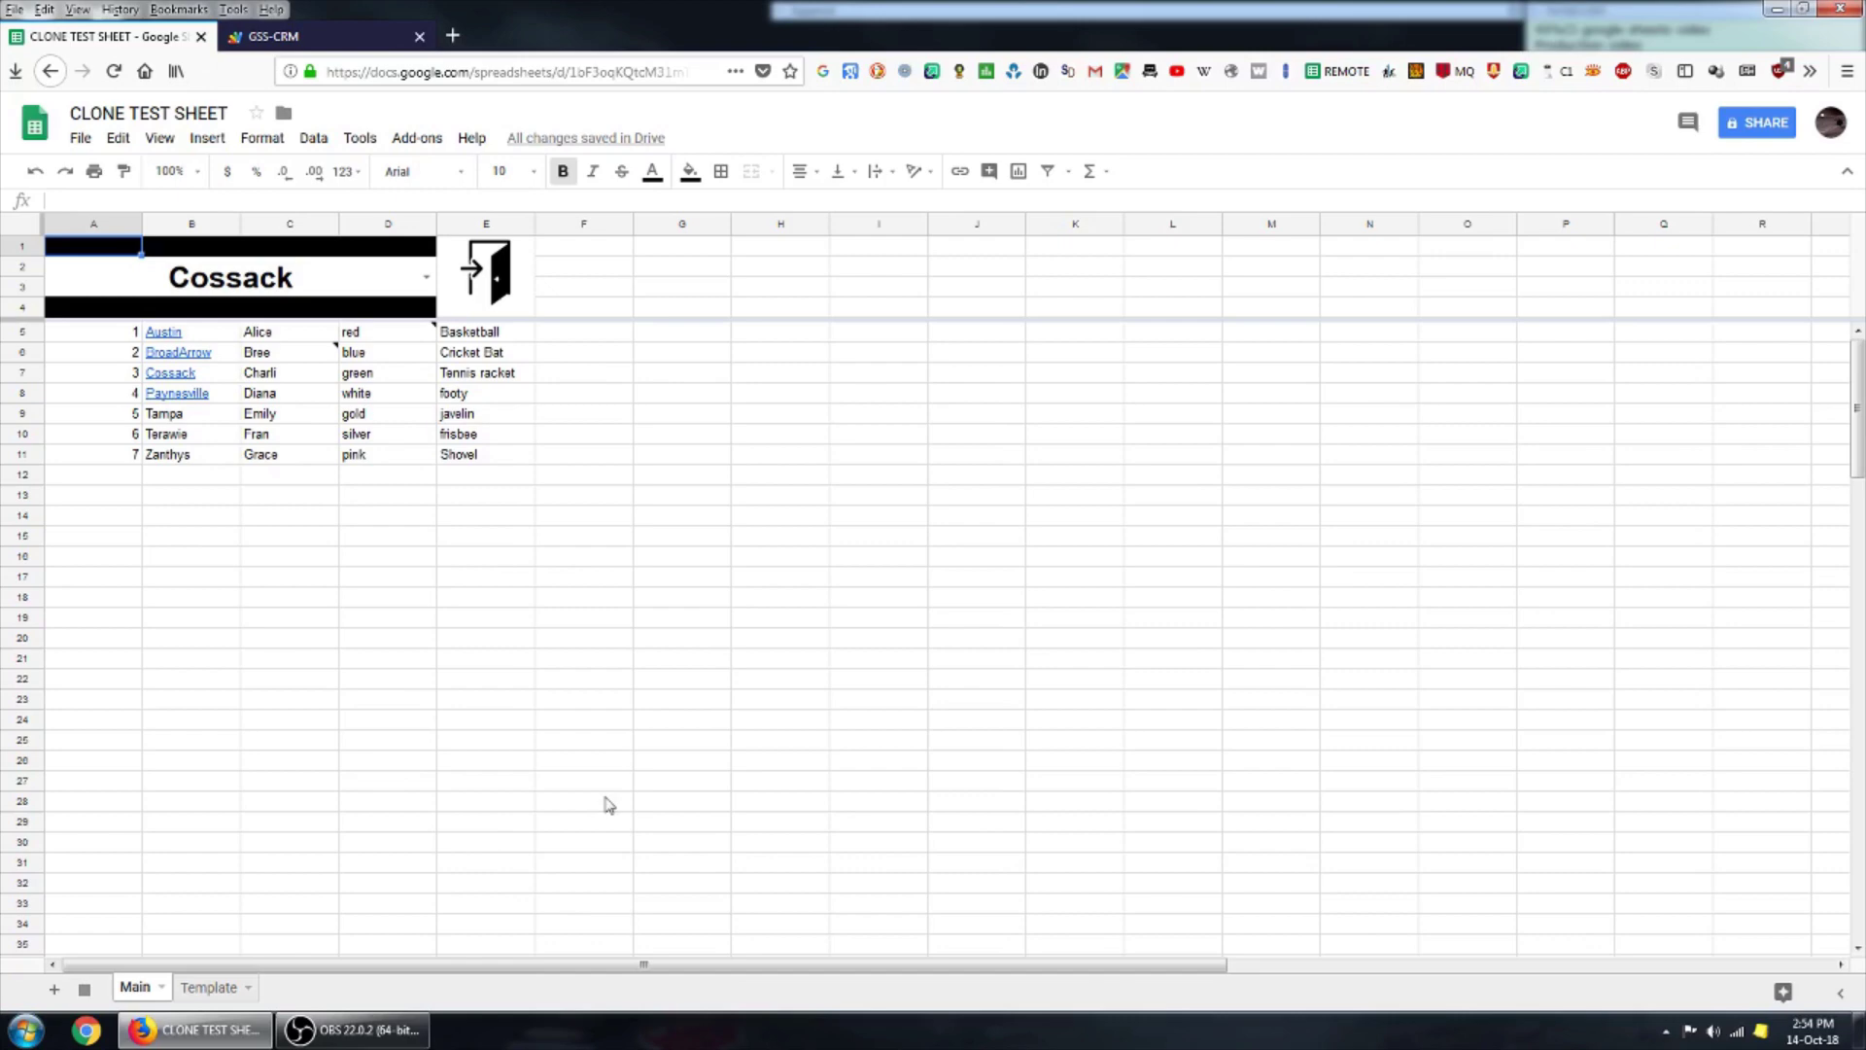
# Inspect the HYPERLINK formula behind the Austin entry on Main.
pyautogui.click(387, 822)
pyautogui.click(209, 331)
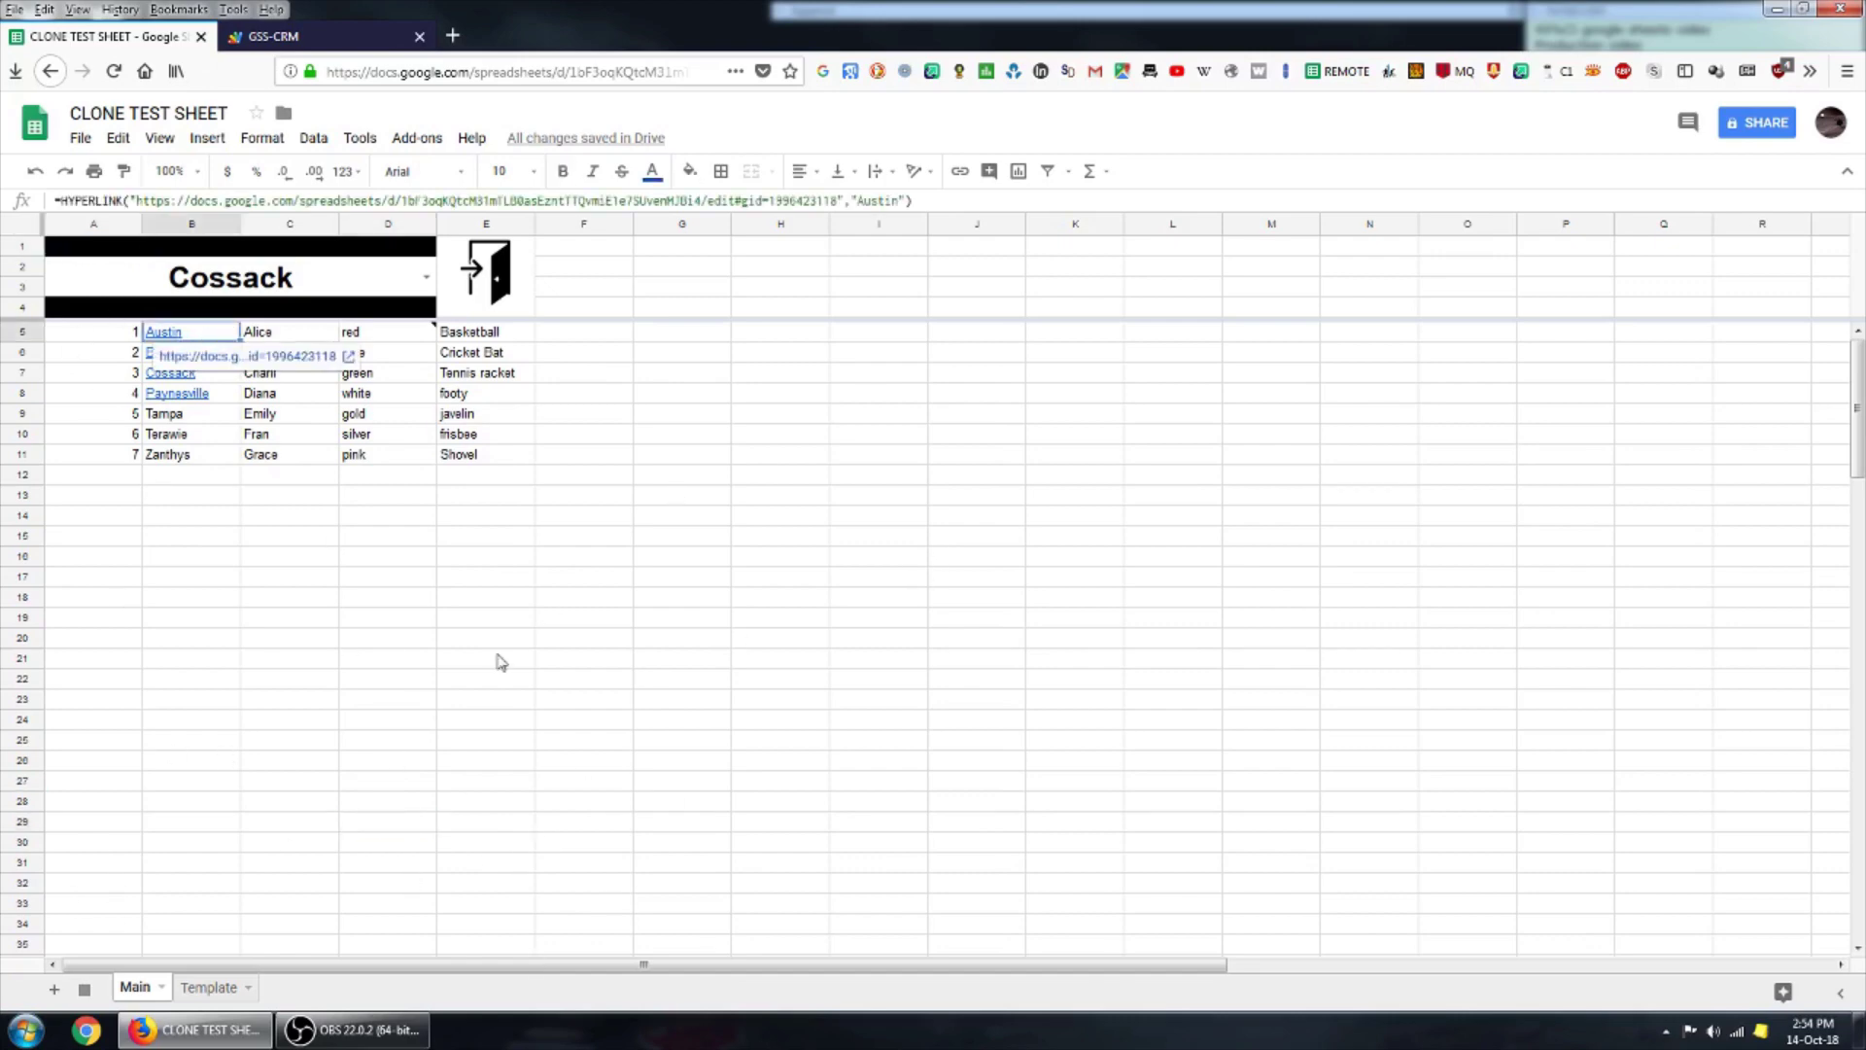
pyautogui.click(499, 620)
# Run cloneSheetsIter again from the GSS-CRM script editor.
pyautogui.click(367, 39)
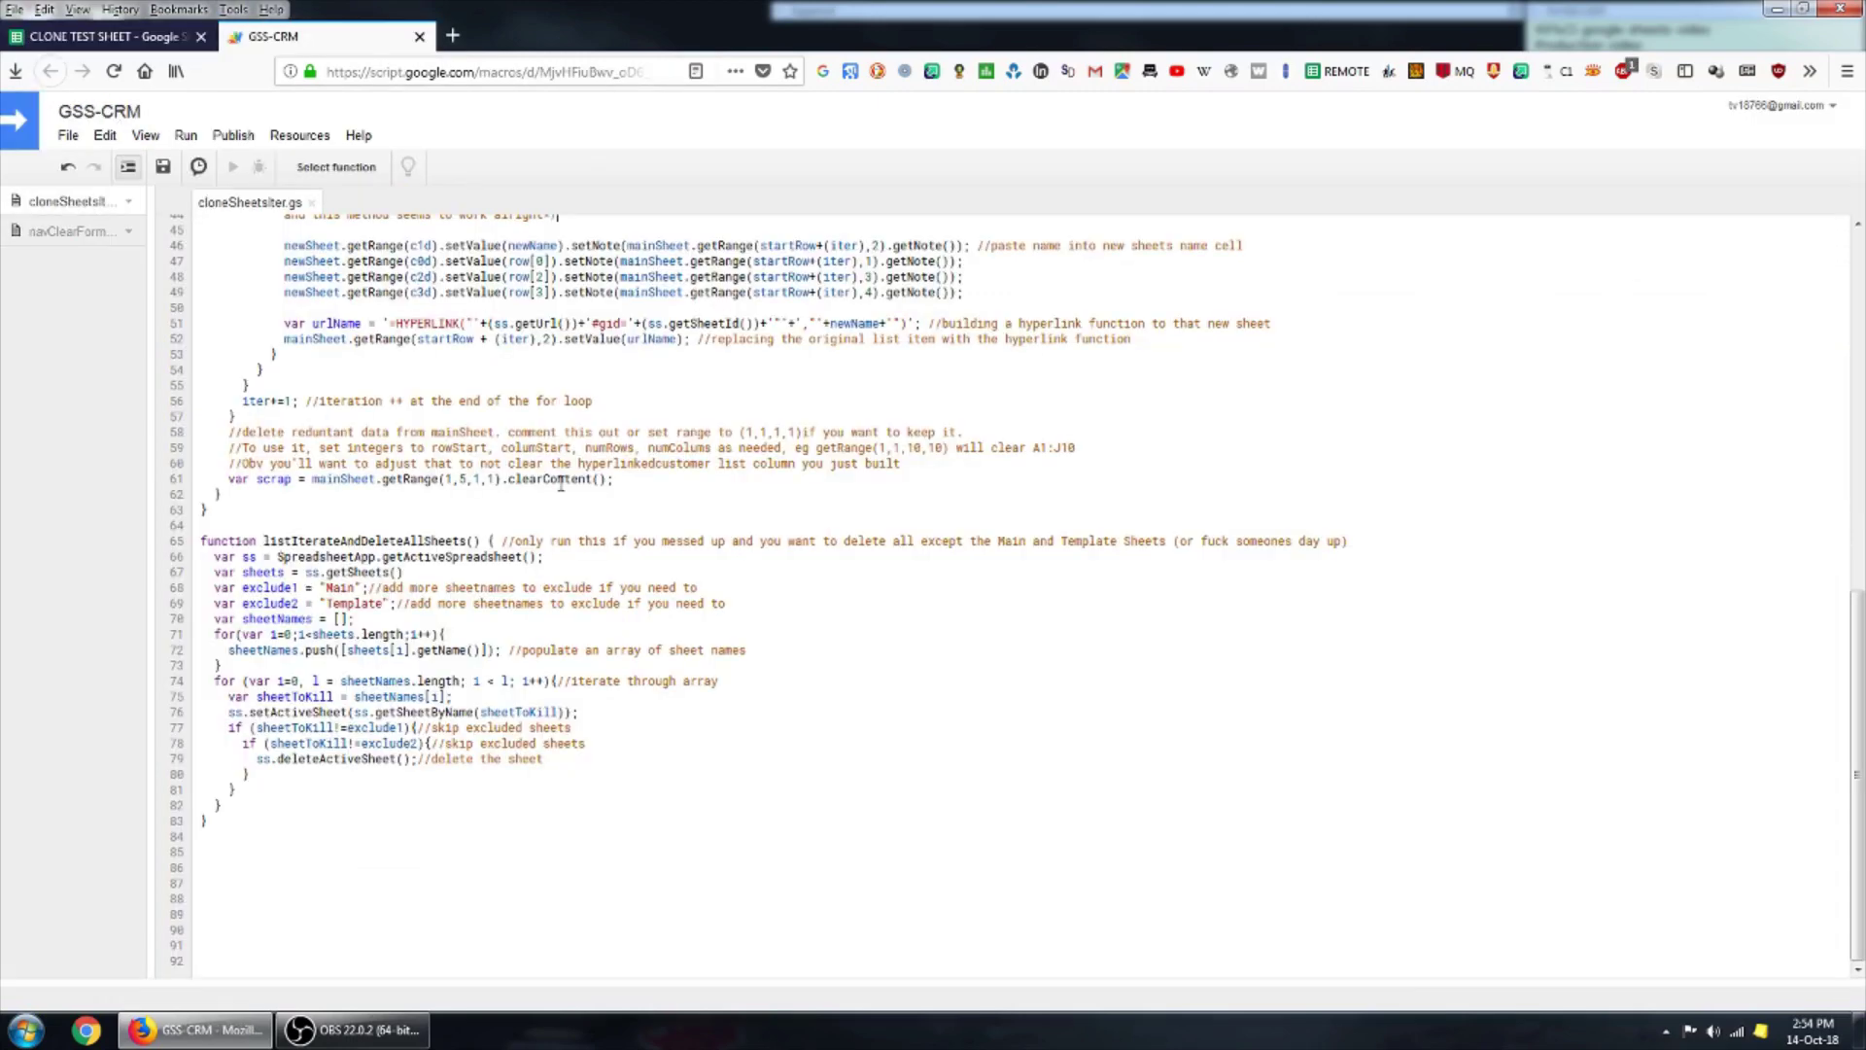
pyautogui.scroll(10, 376, 311)
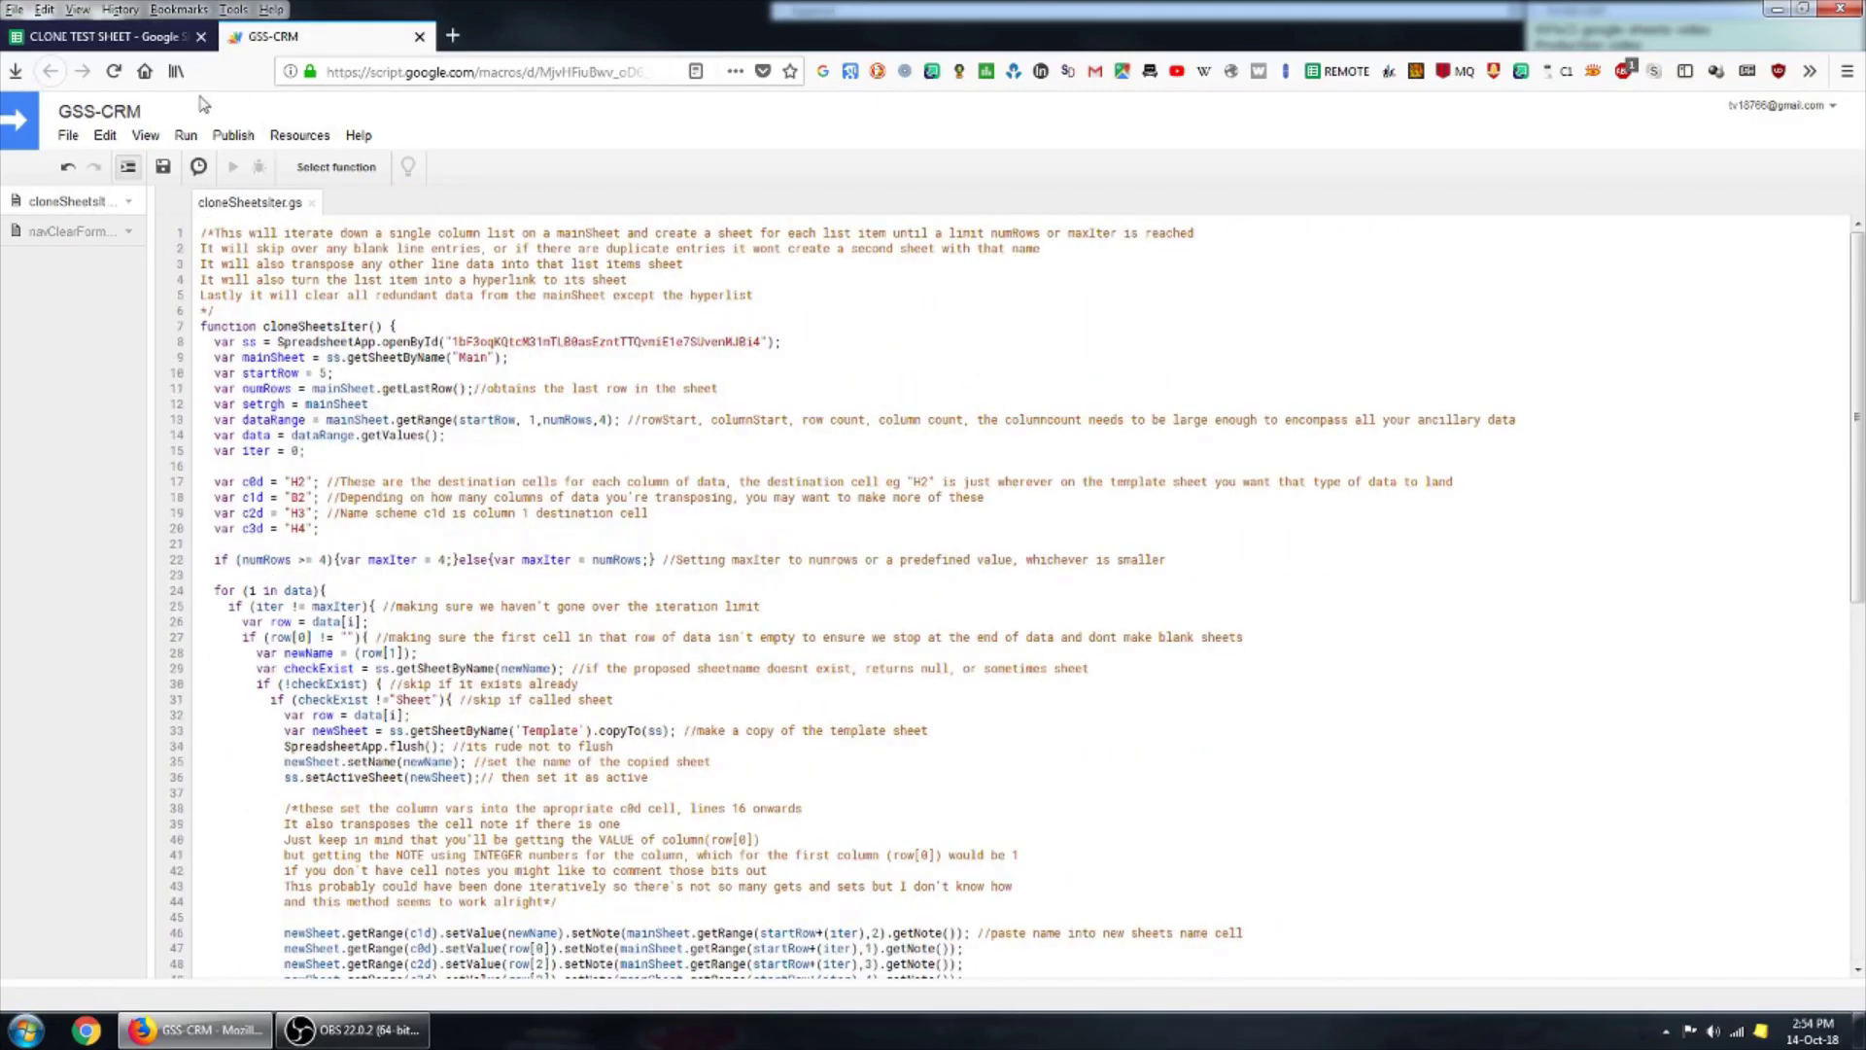
pyautogui.click(186, 136)
pyautogui.moveTo(233, 169)
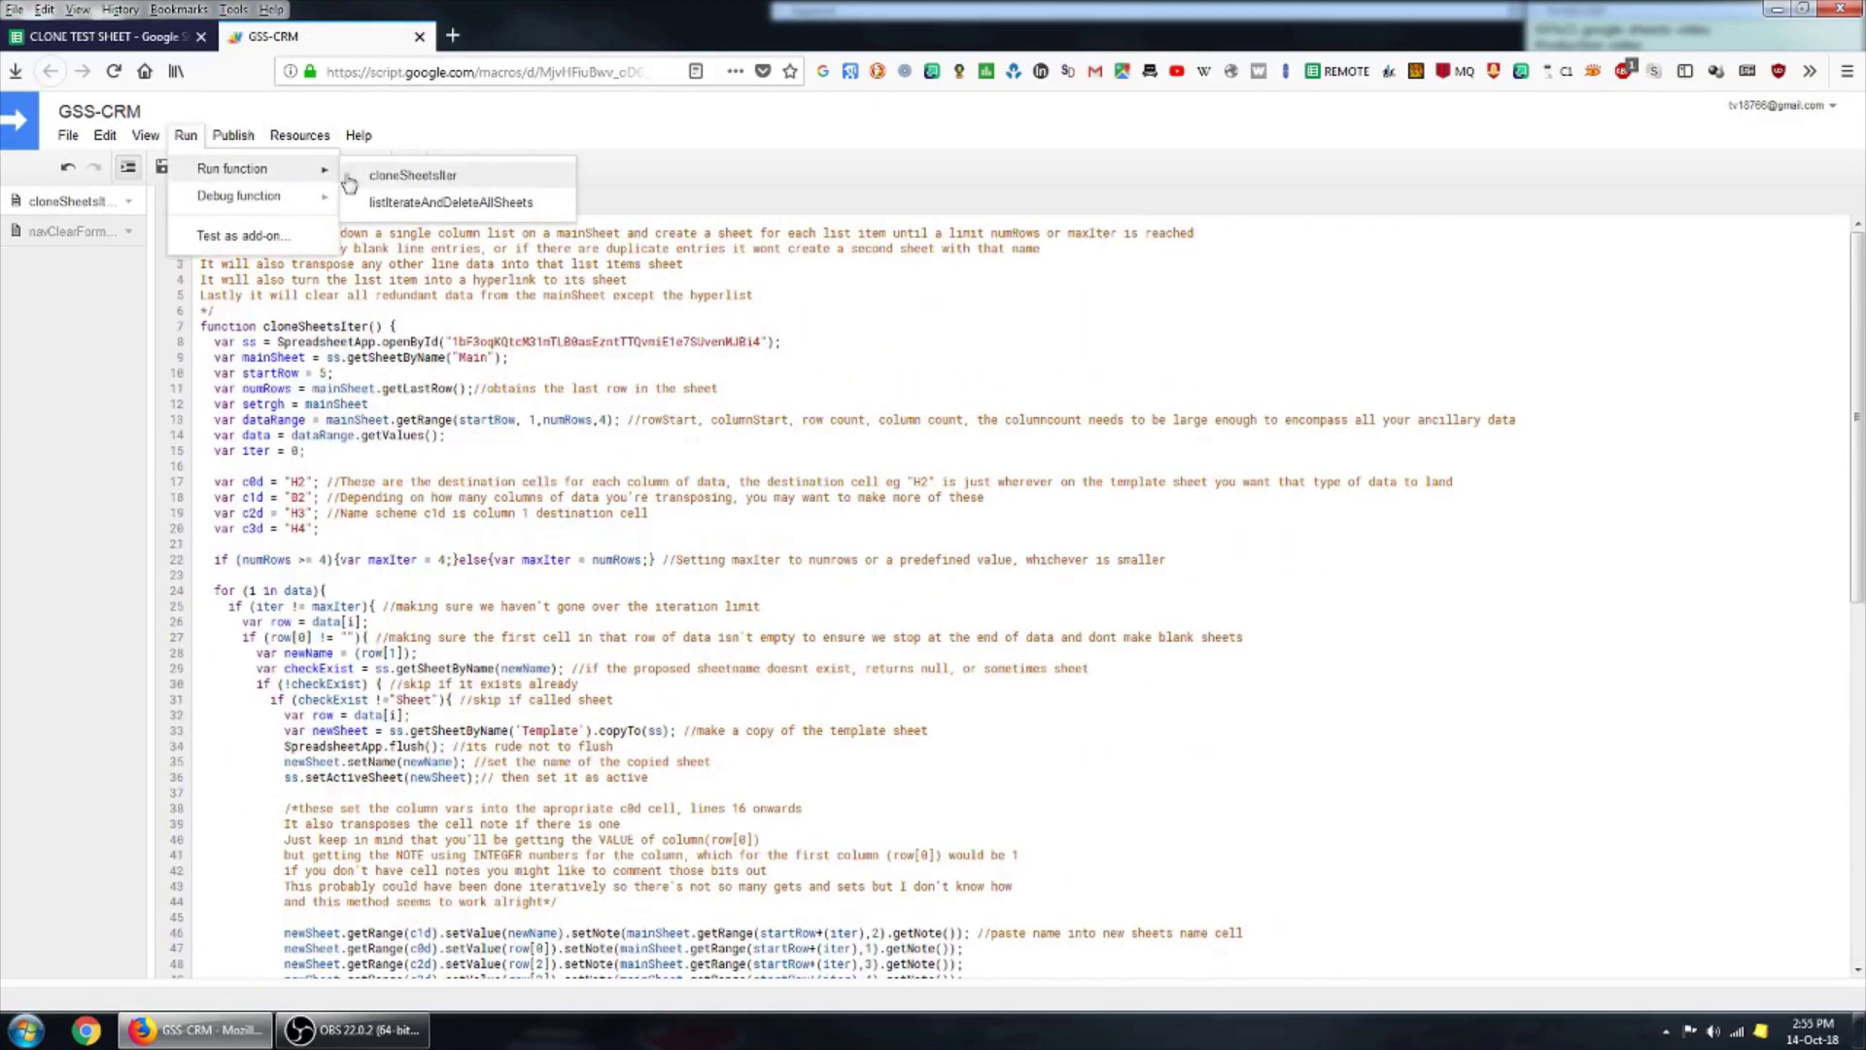
pyautogui.click(412, 176)
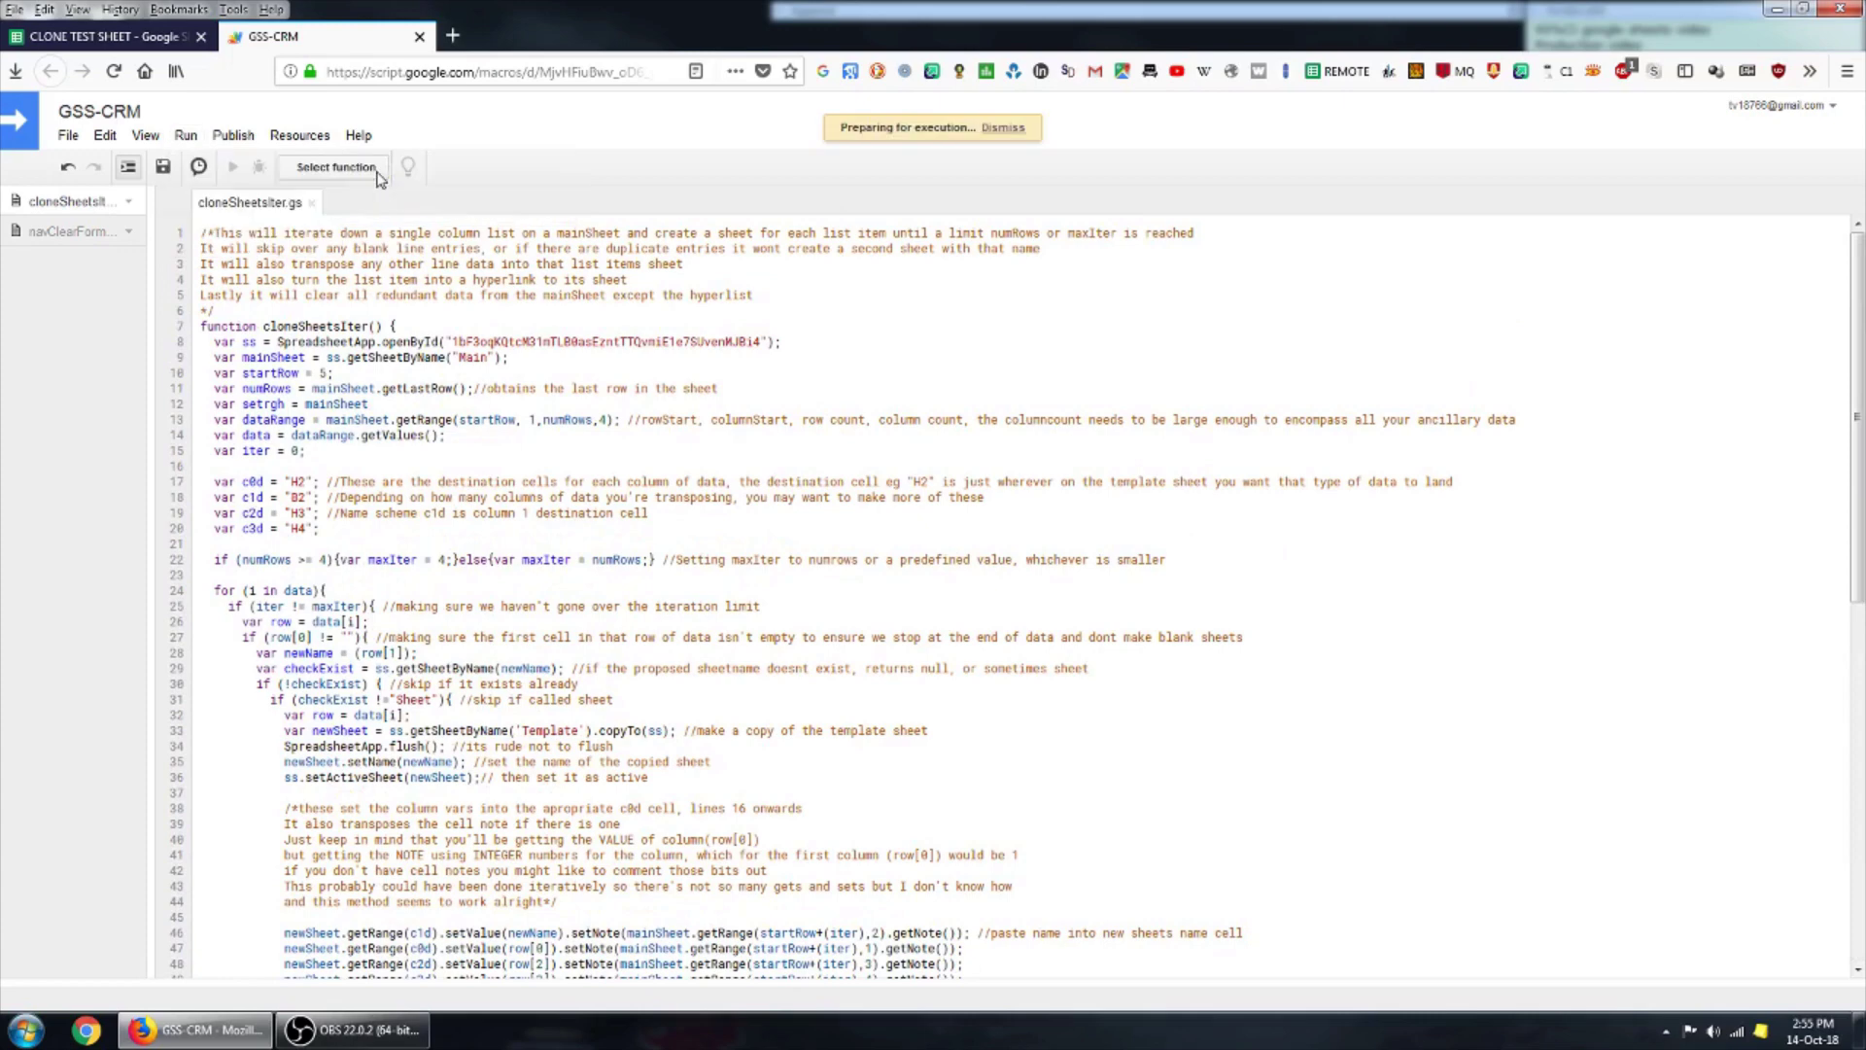
# Return to CLONE TEST SHEET to view the recreated Austin, BroadArrow, Cossack and Paynesville sheets.
pyautogui.click(144, 39)
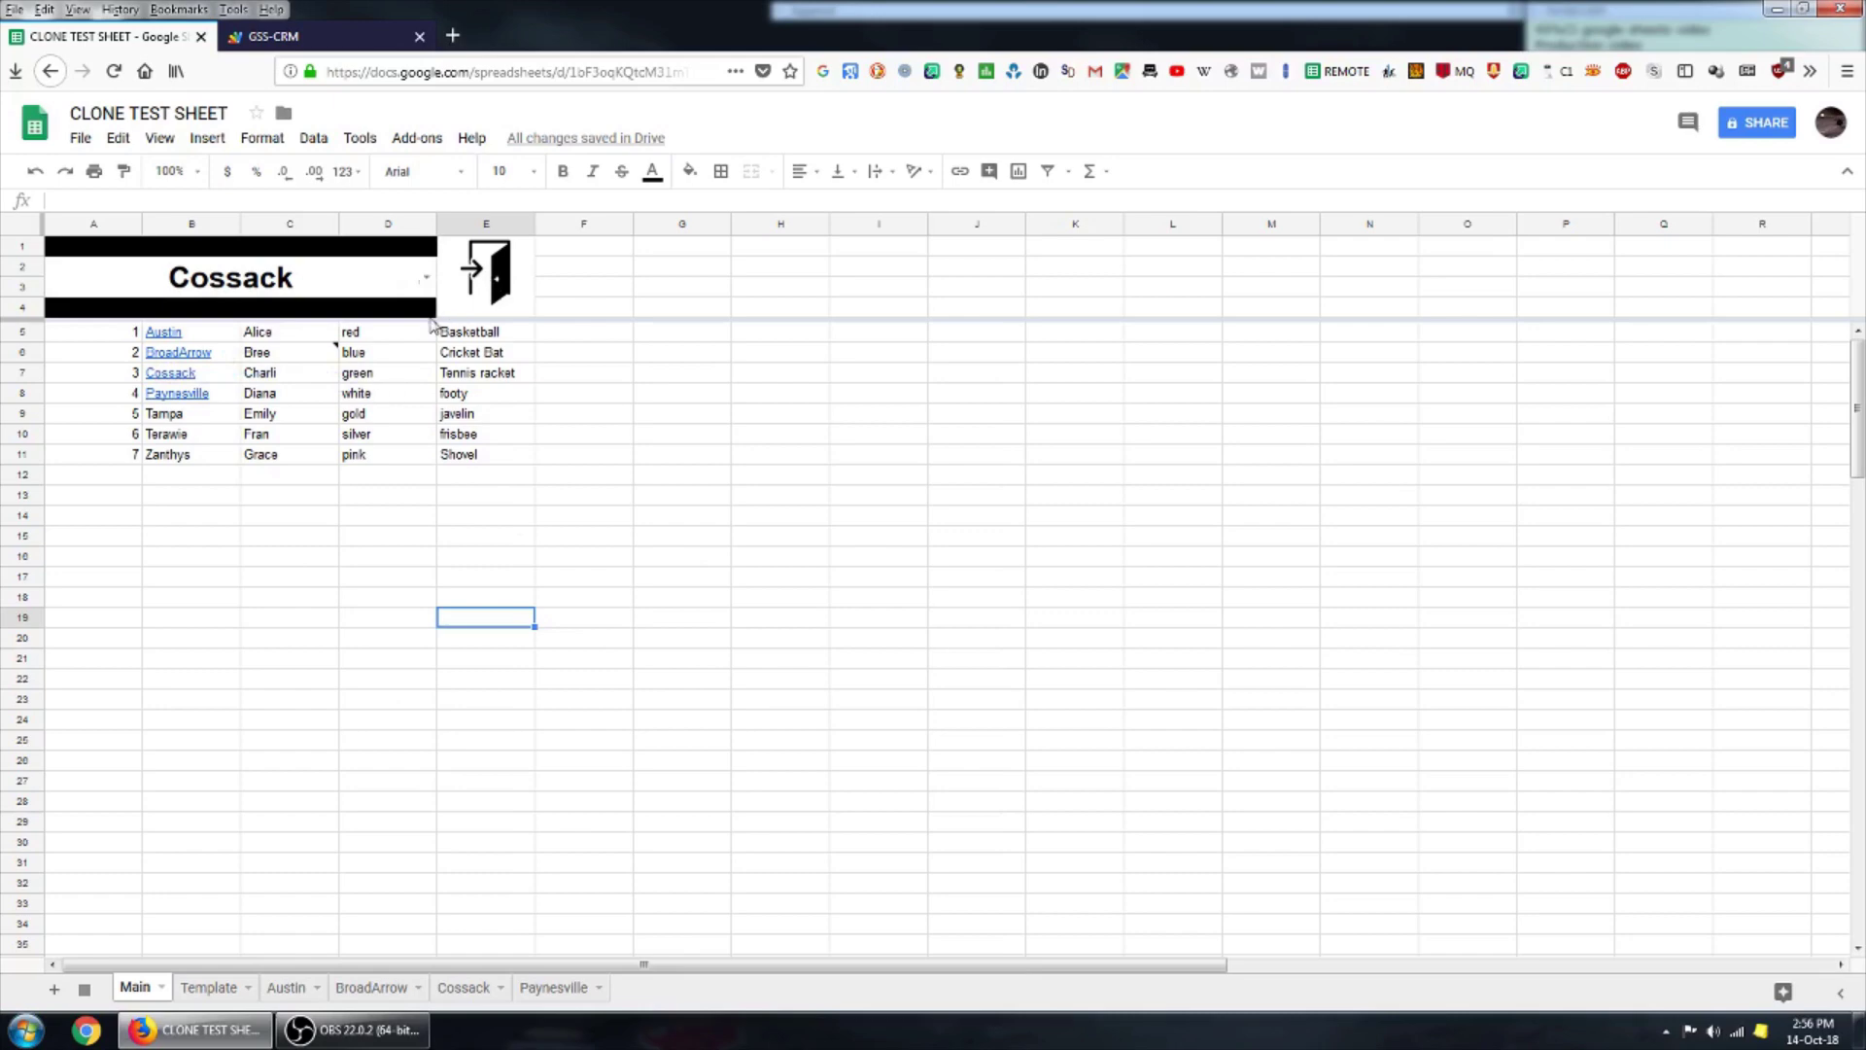
# Choose Paynesville in the title dropdown, then test validation by entering 'teytjeyjey'.
pyautogui.click(426, 278)
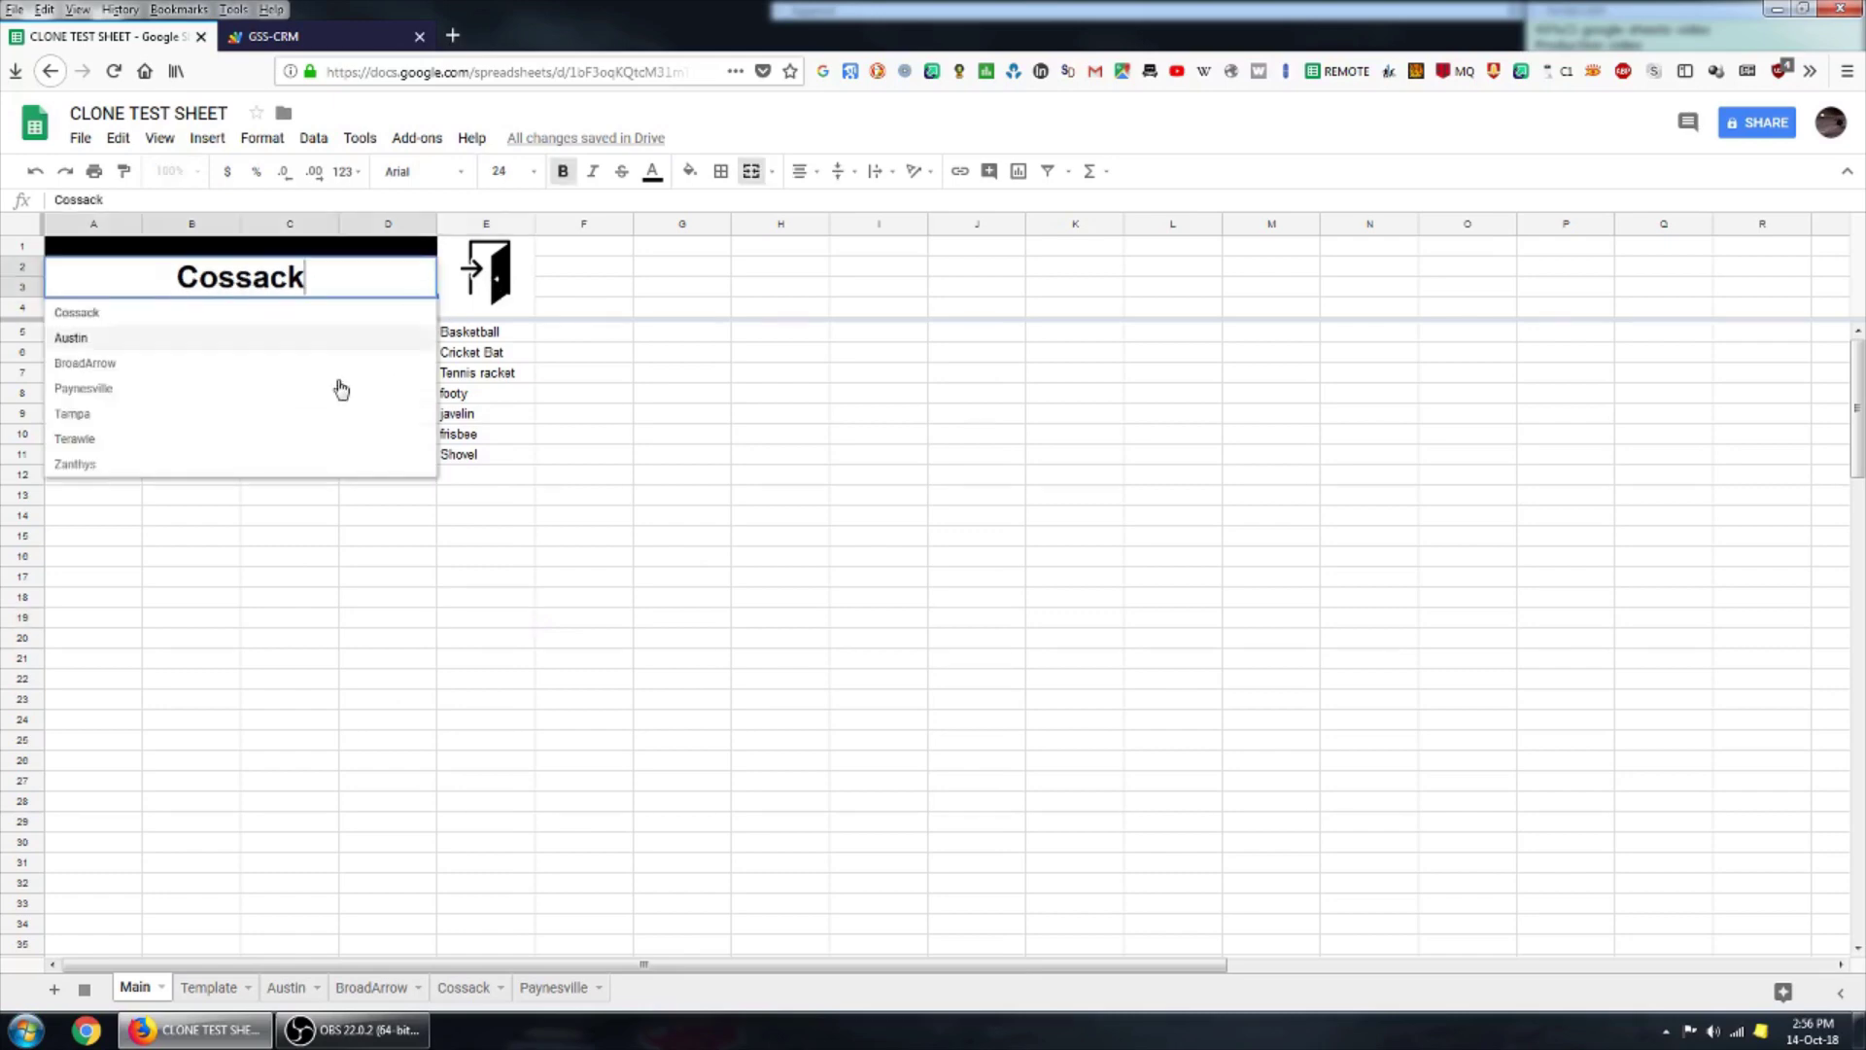
pyautogui.click(120, 388)
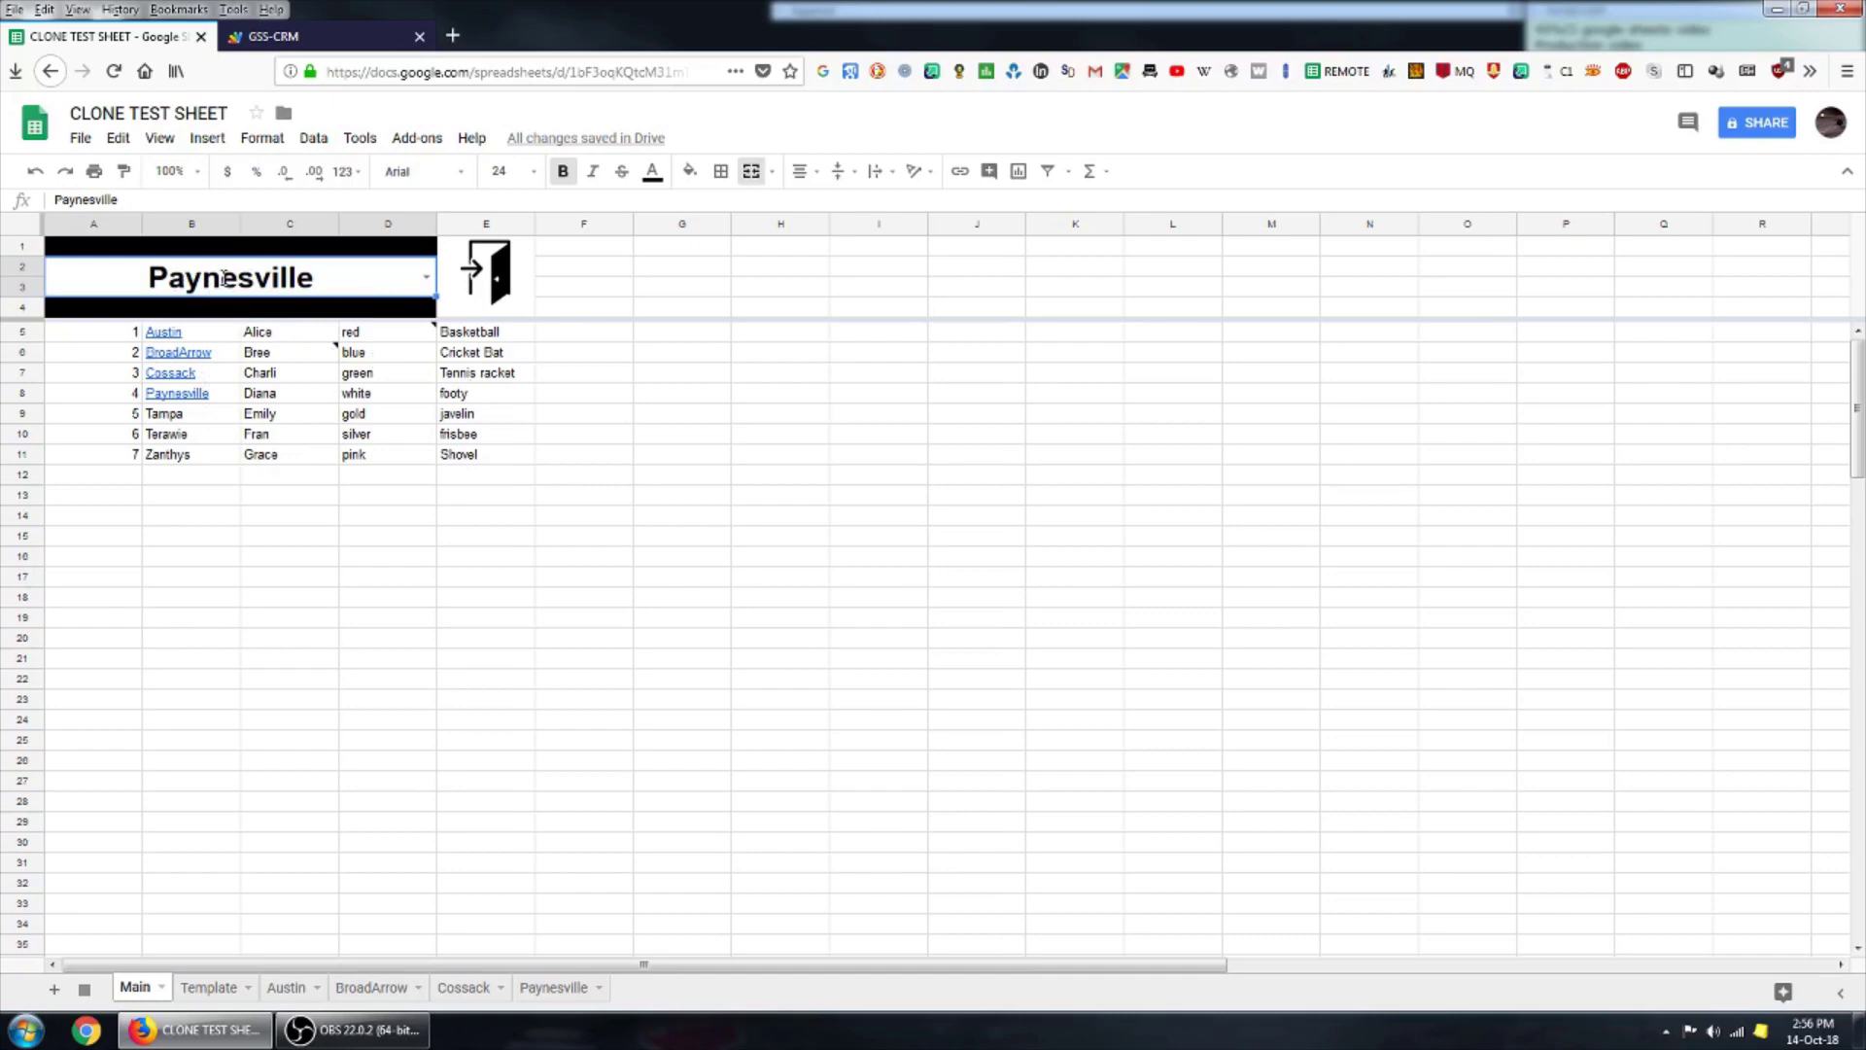
pyautogui.write('teytjeyjey')
pyautogui.click(792, 456)
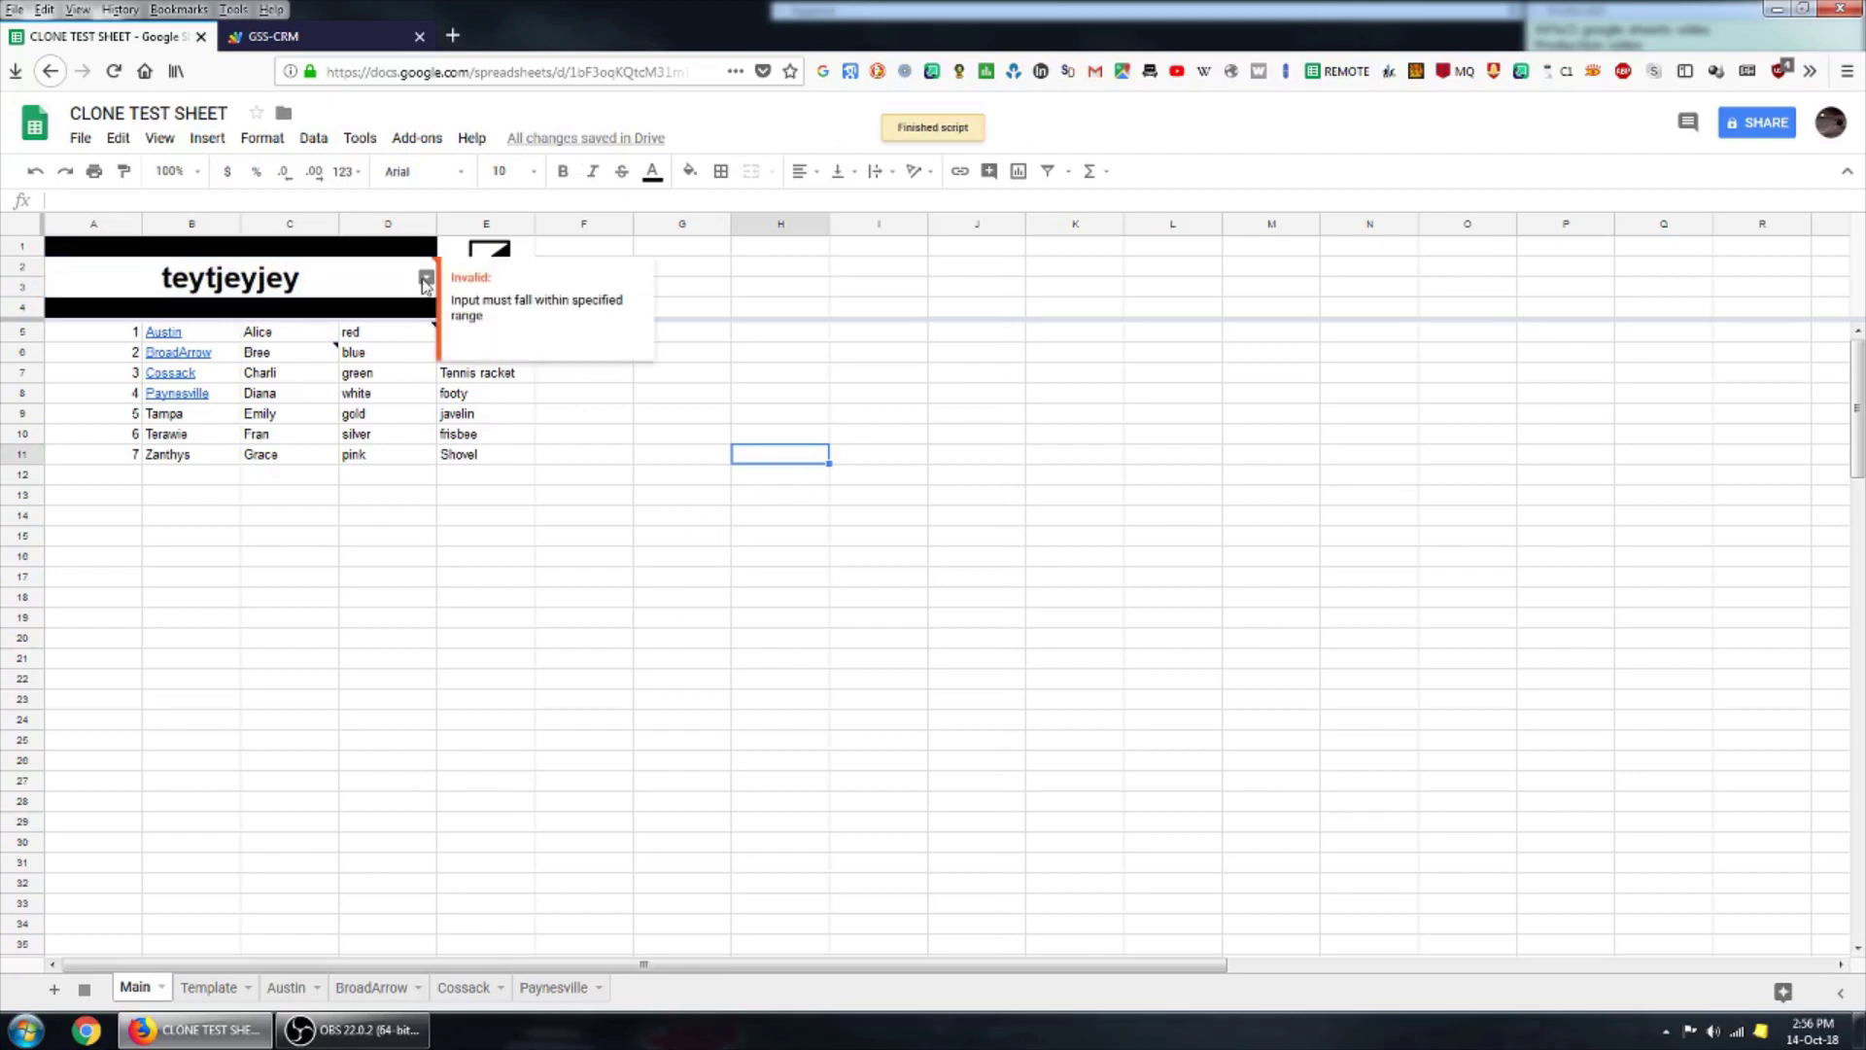
# Select BroadArrow as the title, open its customer sheet, and return to the script editor.
pyautogui.click(425, 281)
pyautogui.click(134, 338)
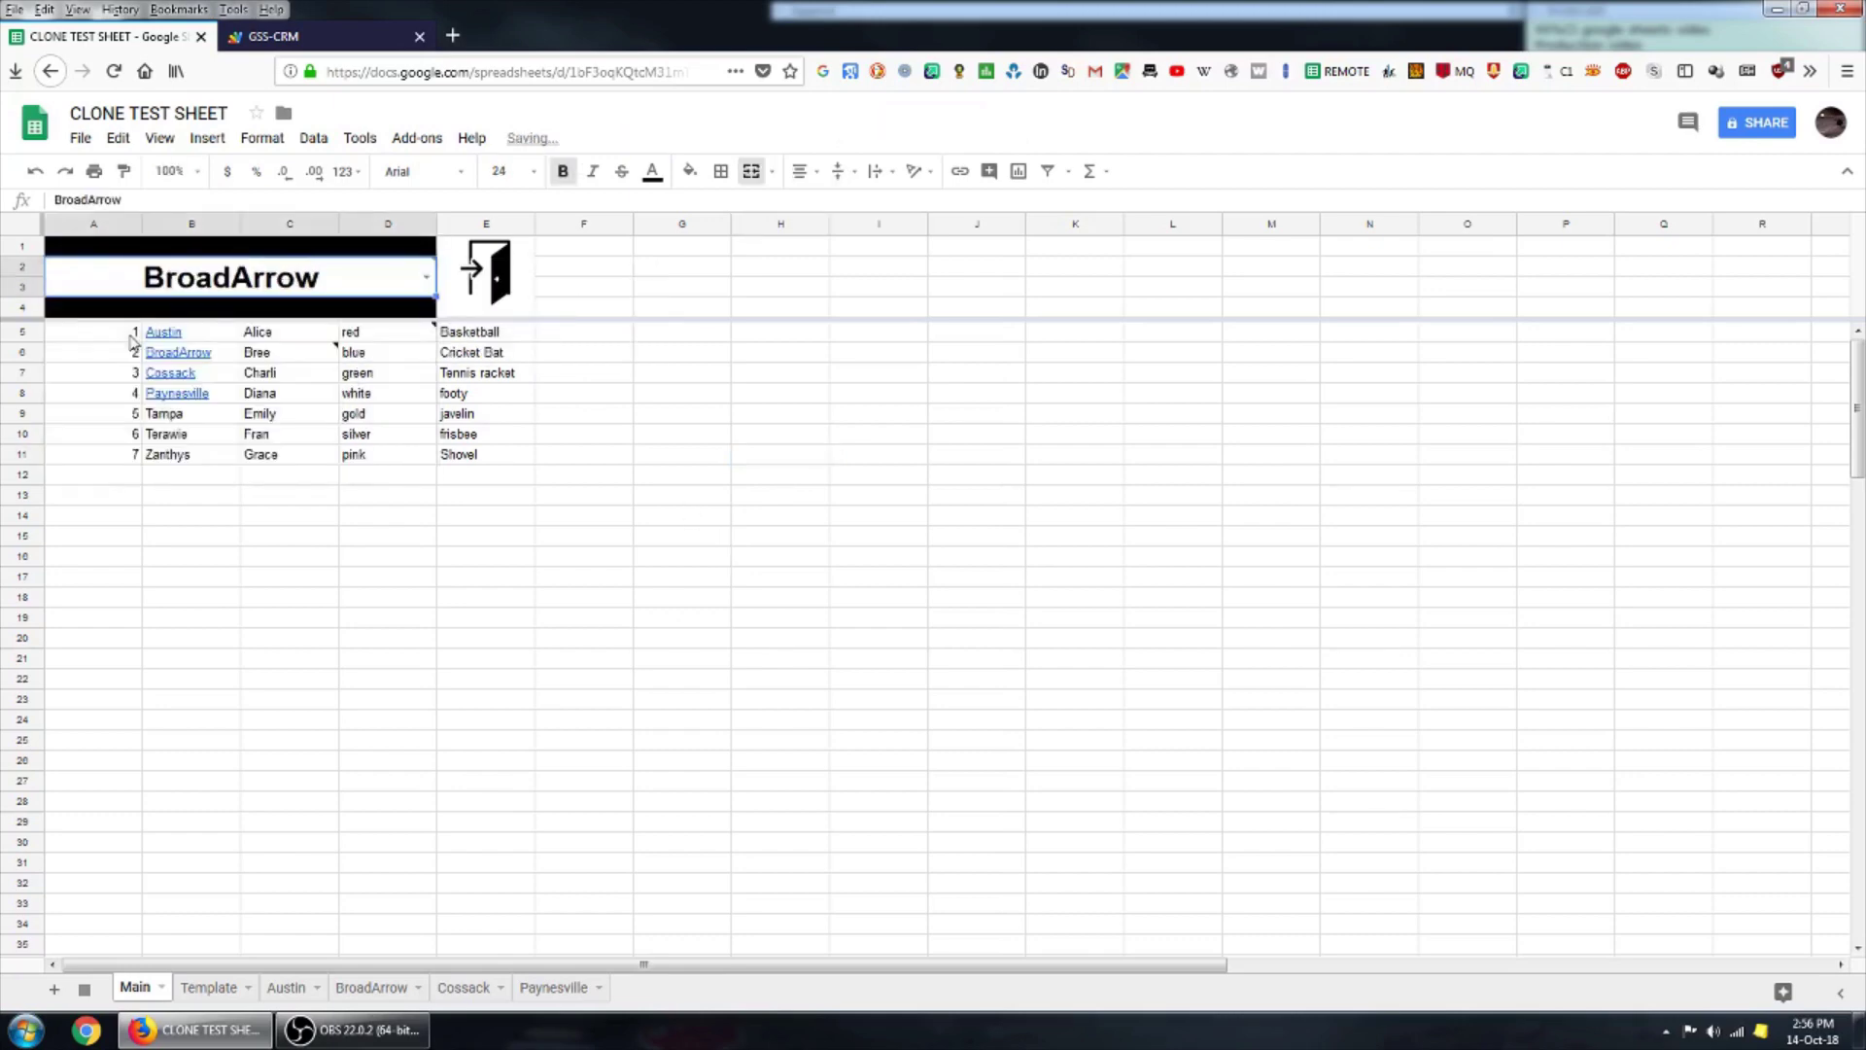
pyautogui.click(495, 292)
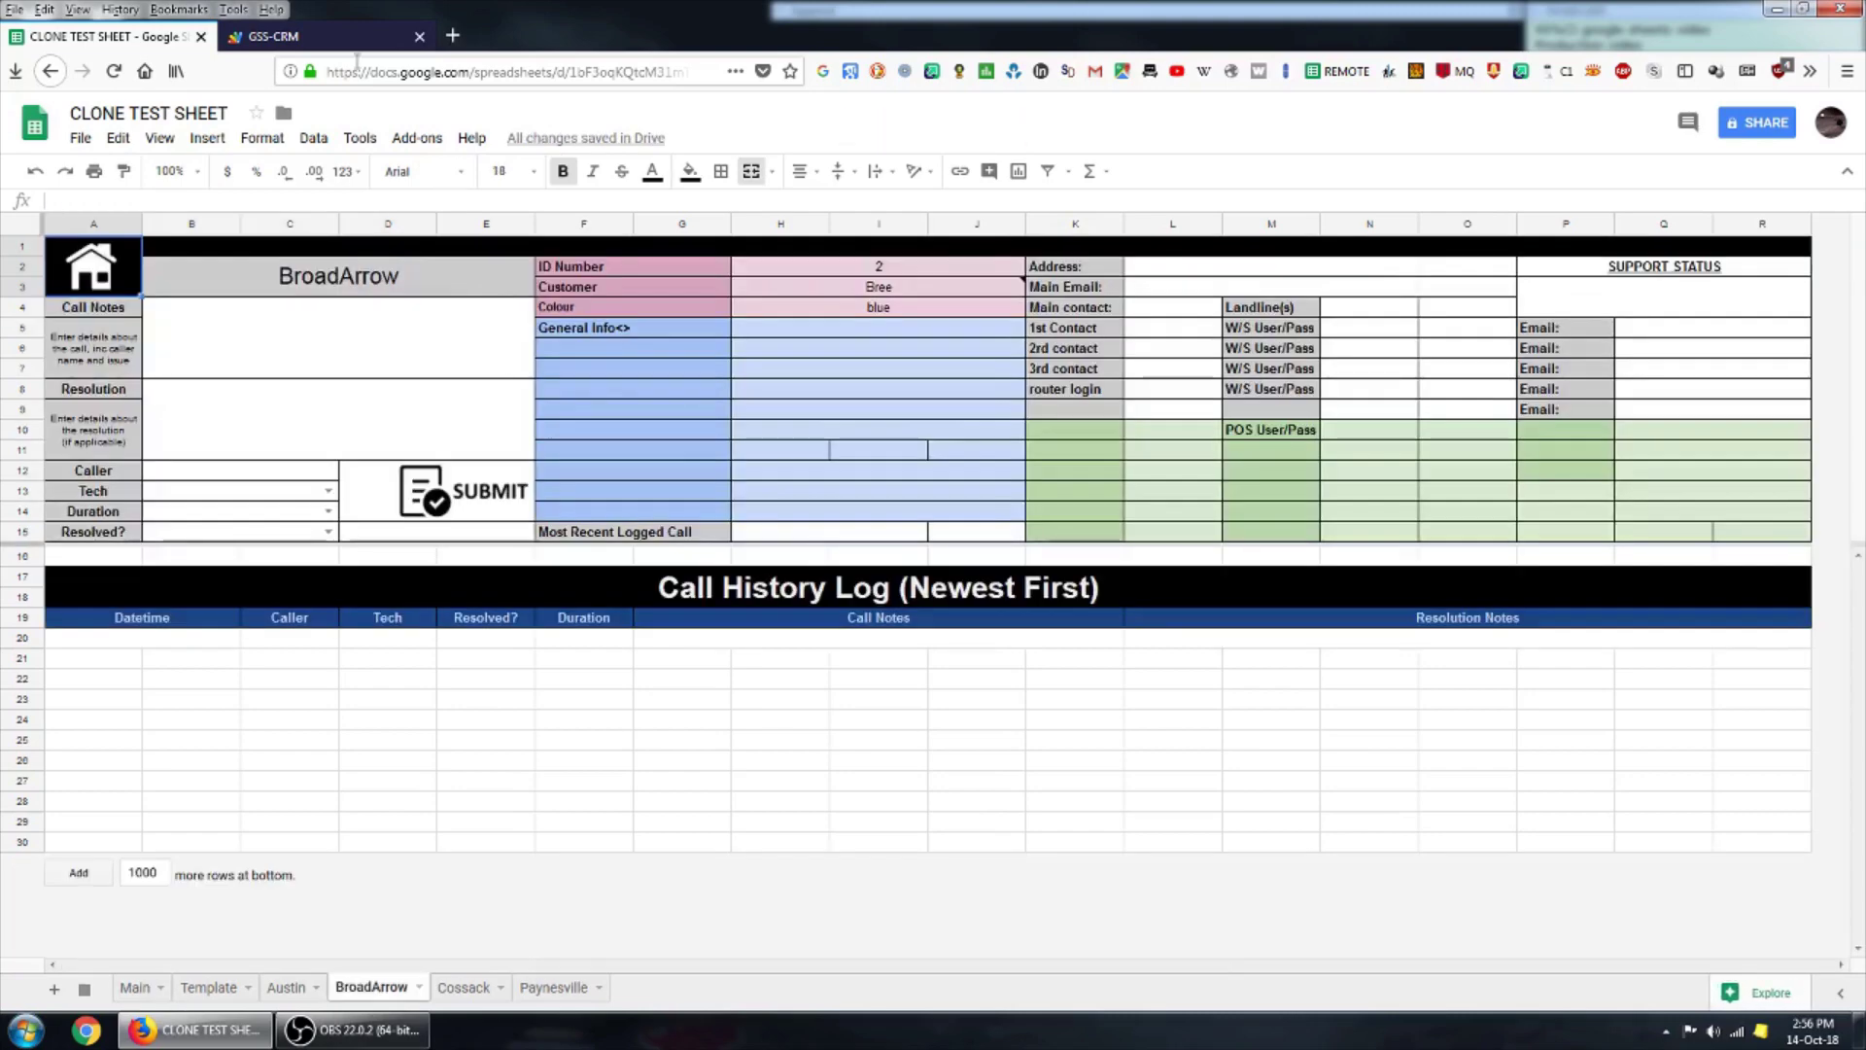
pyautogui.click(314, 39)
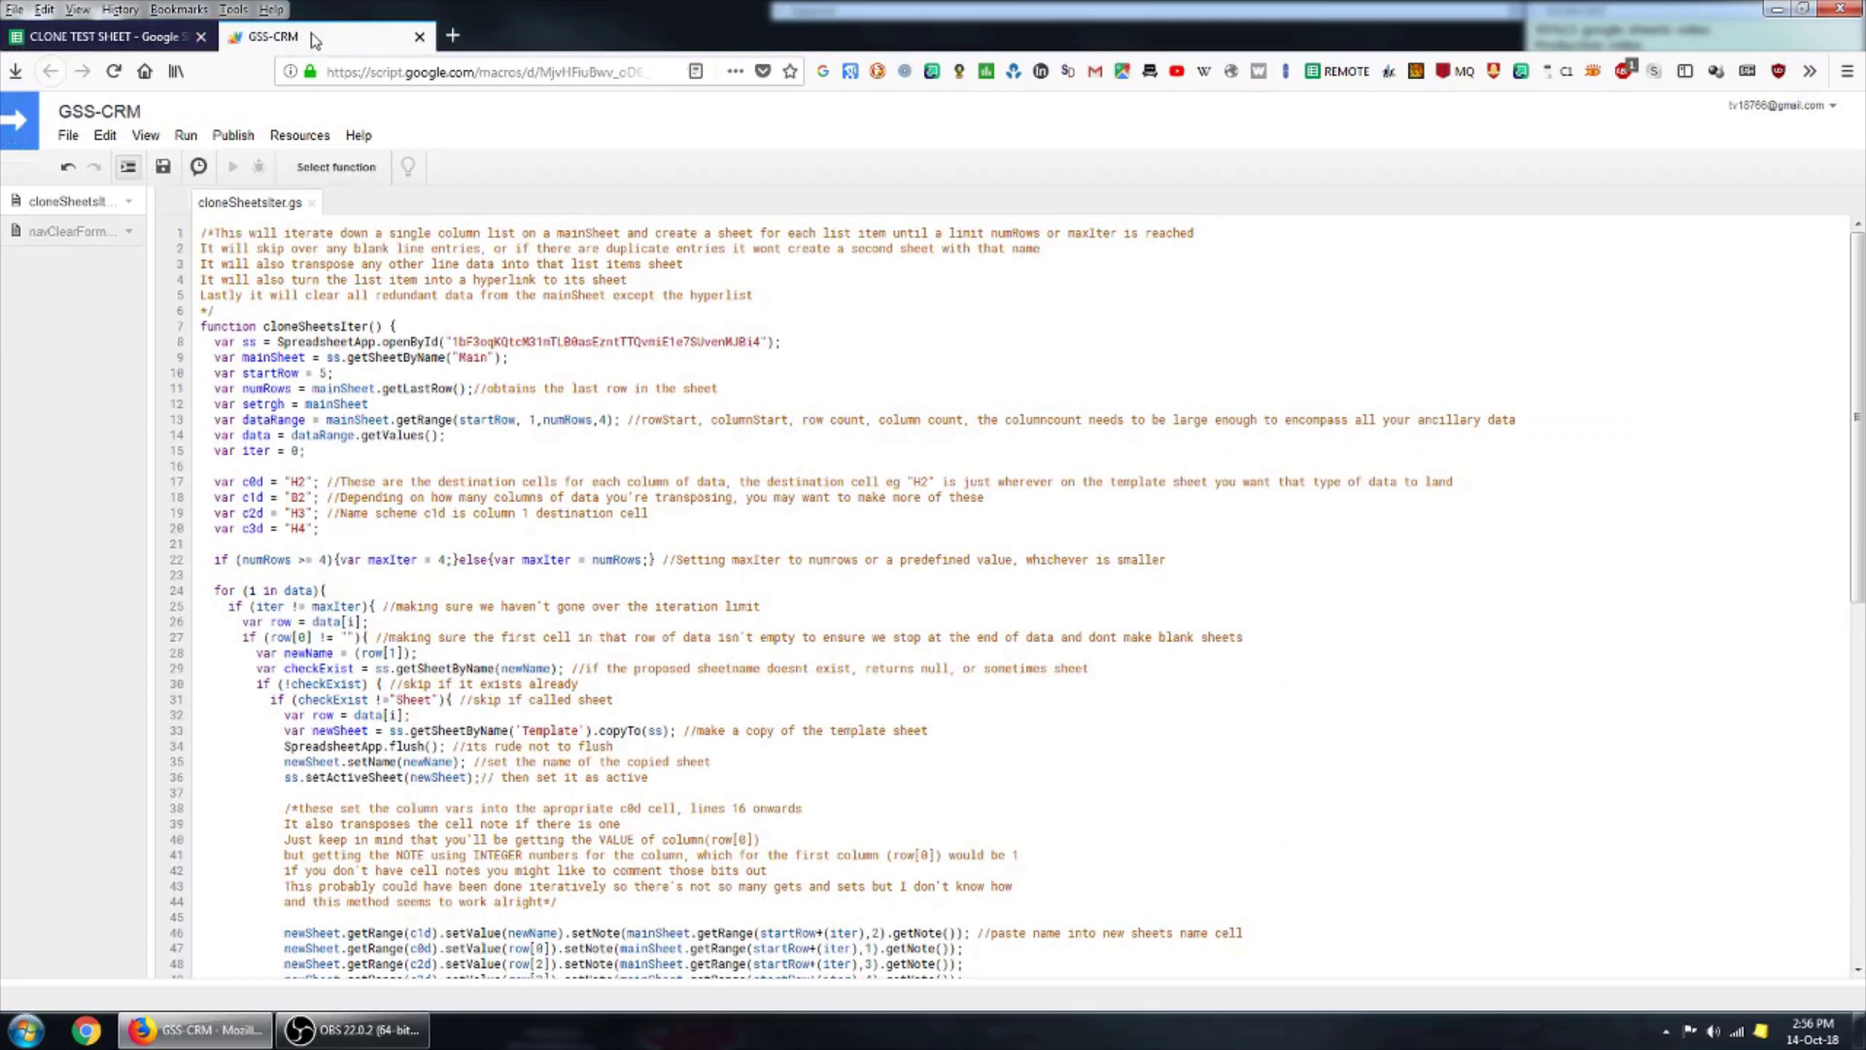
# Review the navToSheet function in navClearForms.gs, then return to the BroadArrow sheet.
pyautogui.click(80, 231)
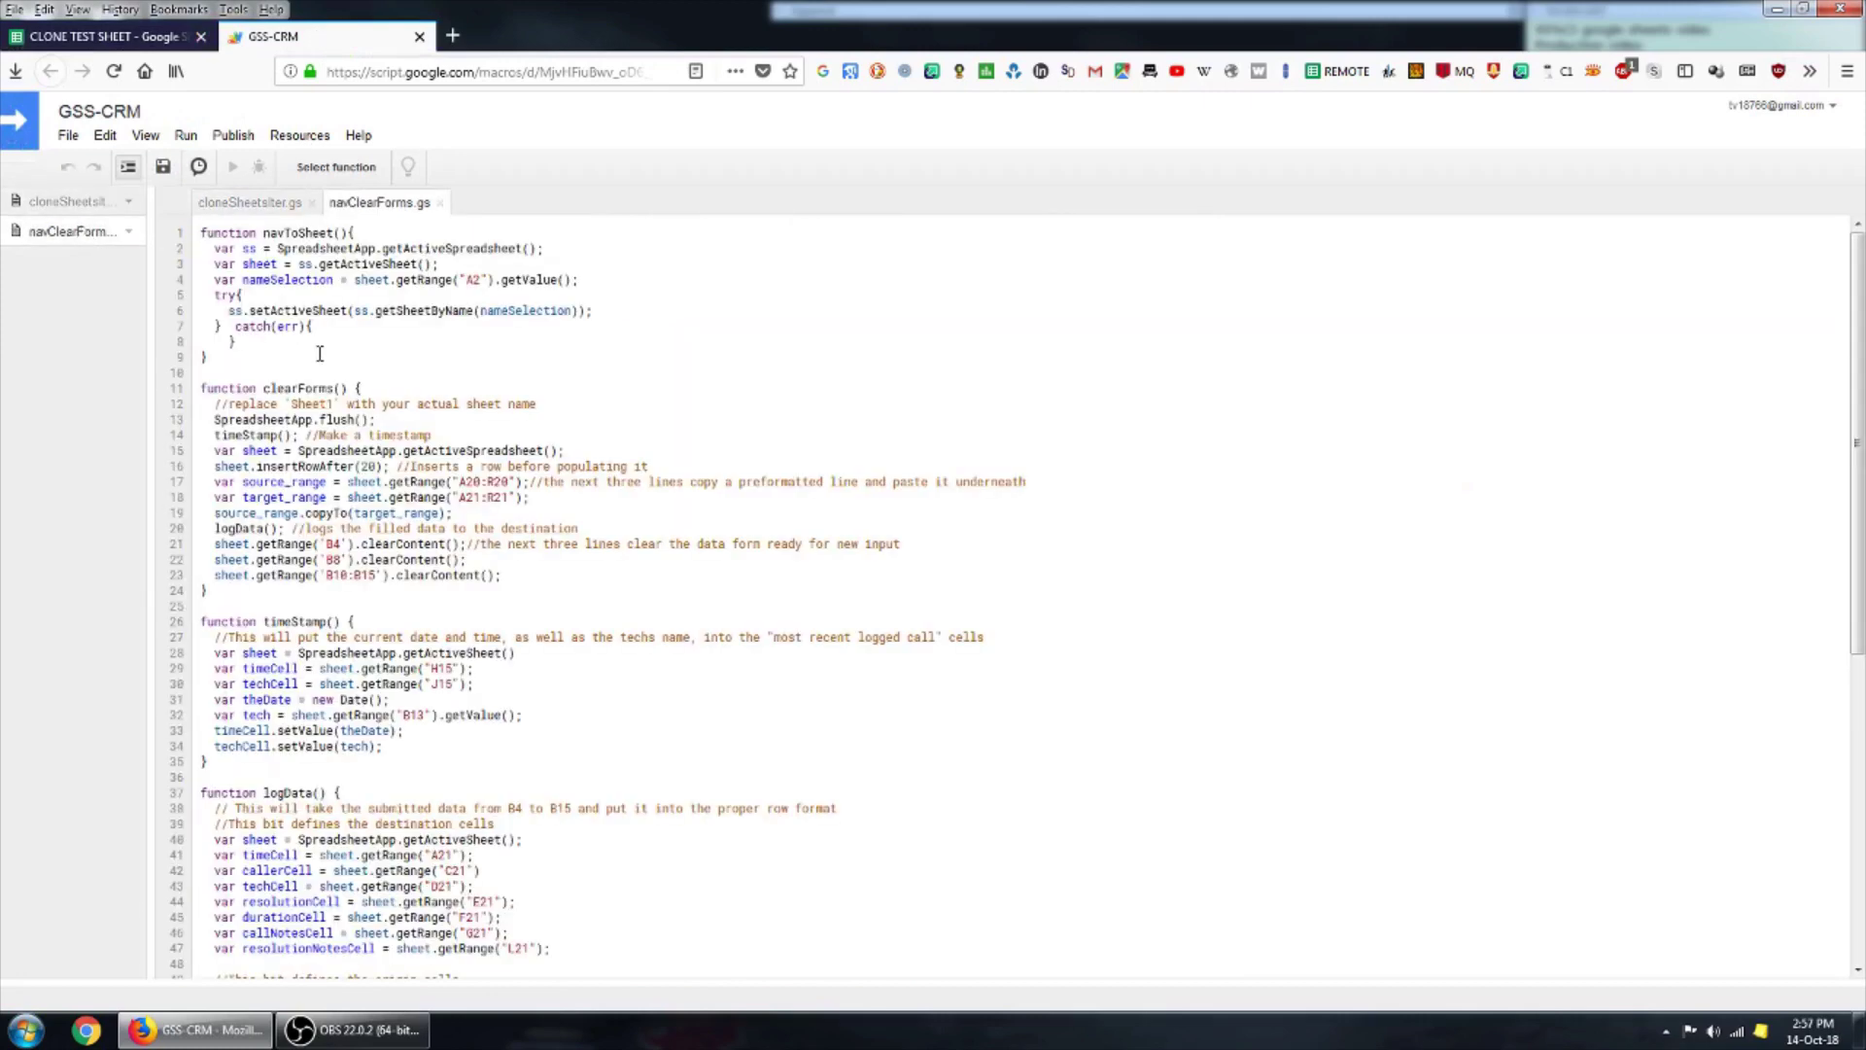
pyautogui.moveTo(201, 233); pyautogui.dragTo(373, 361)
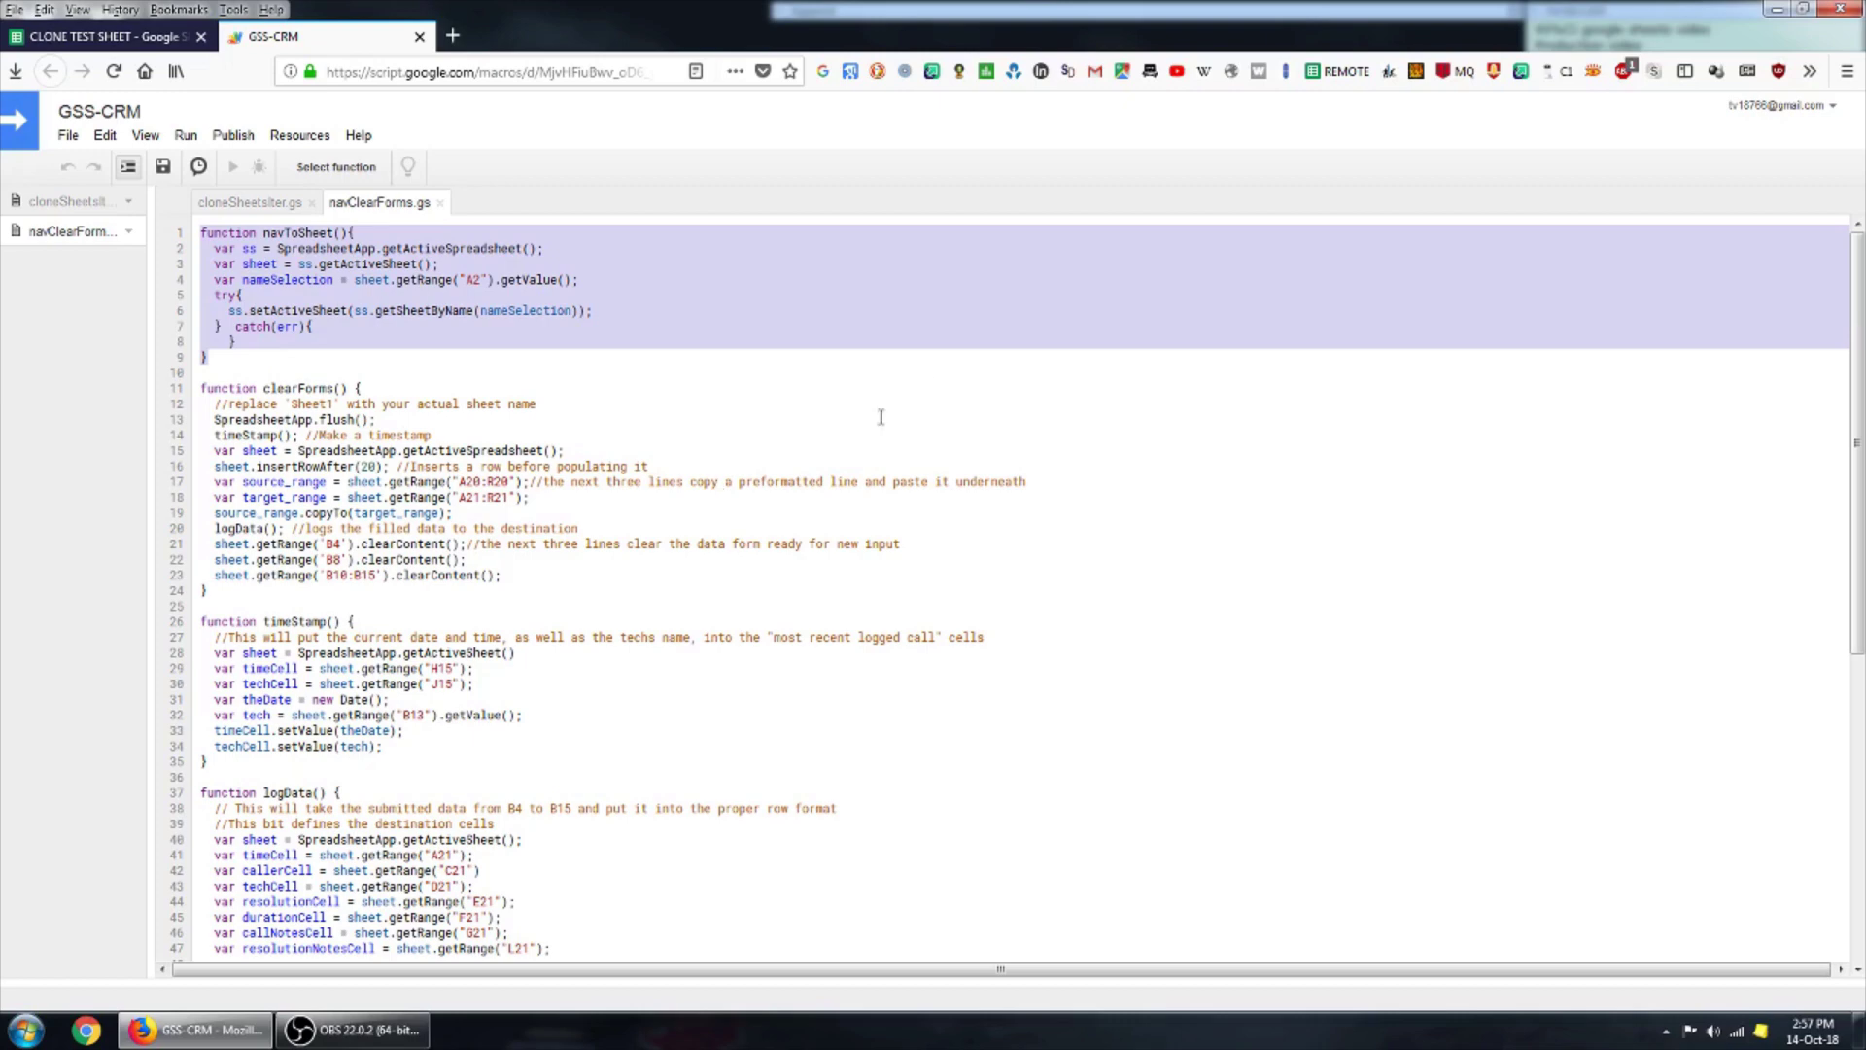
pyautogui.click(180, 35)
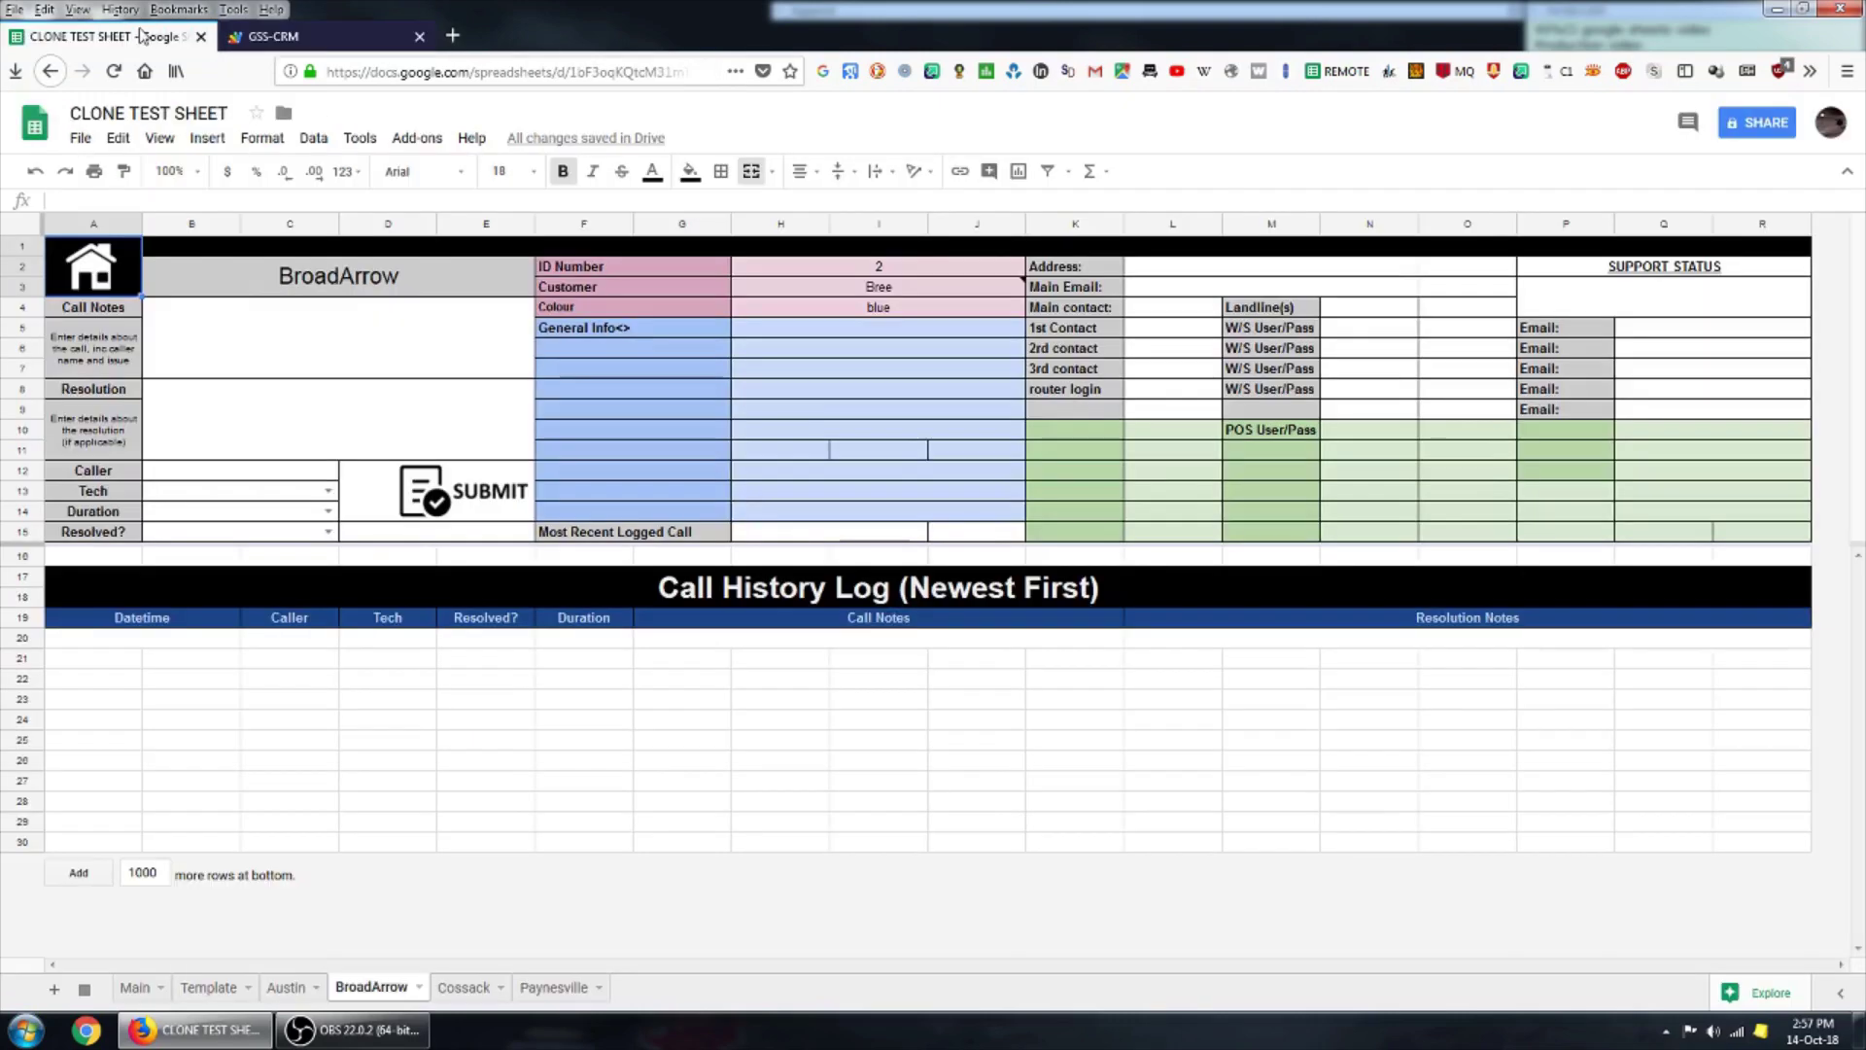
pyautogui.click(109, 260)
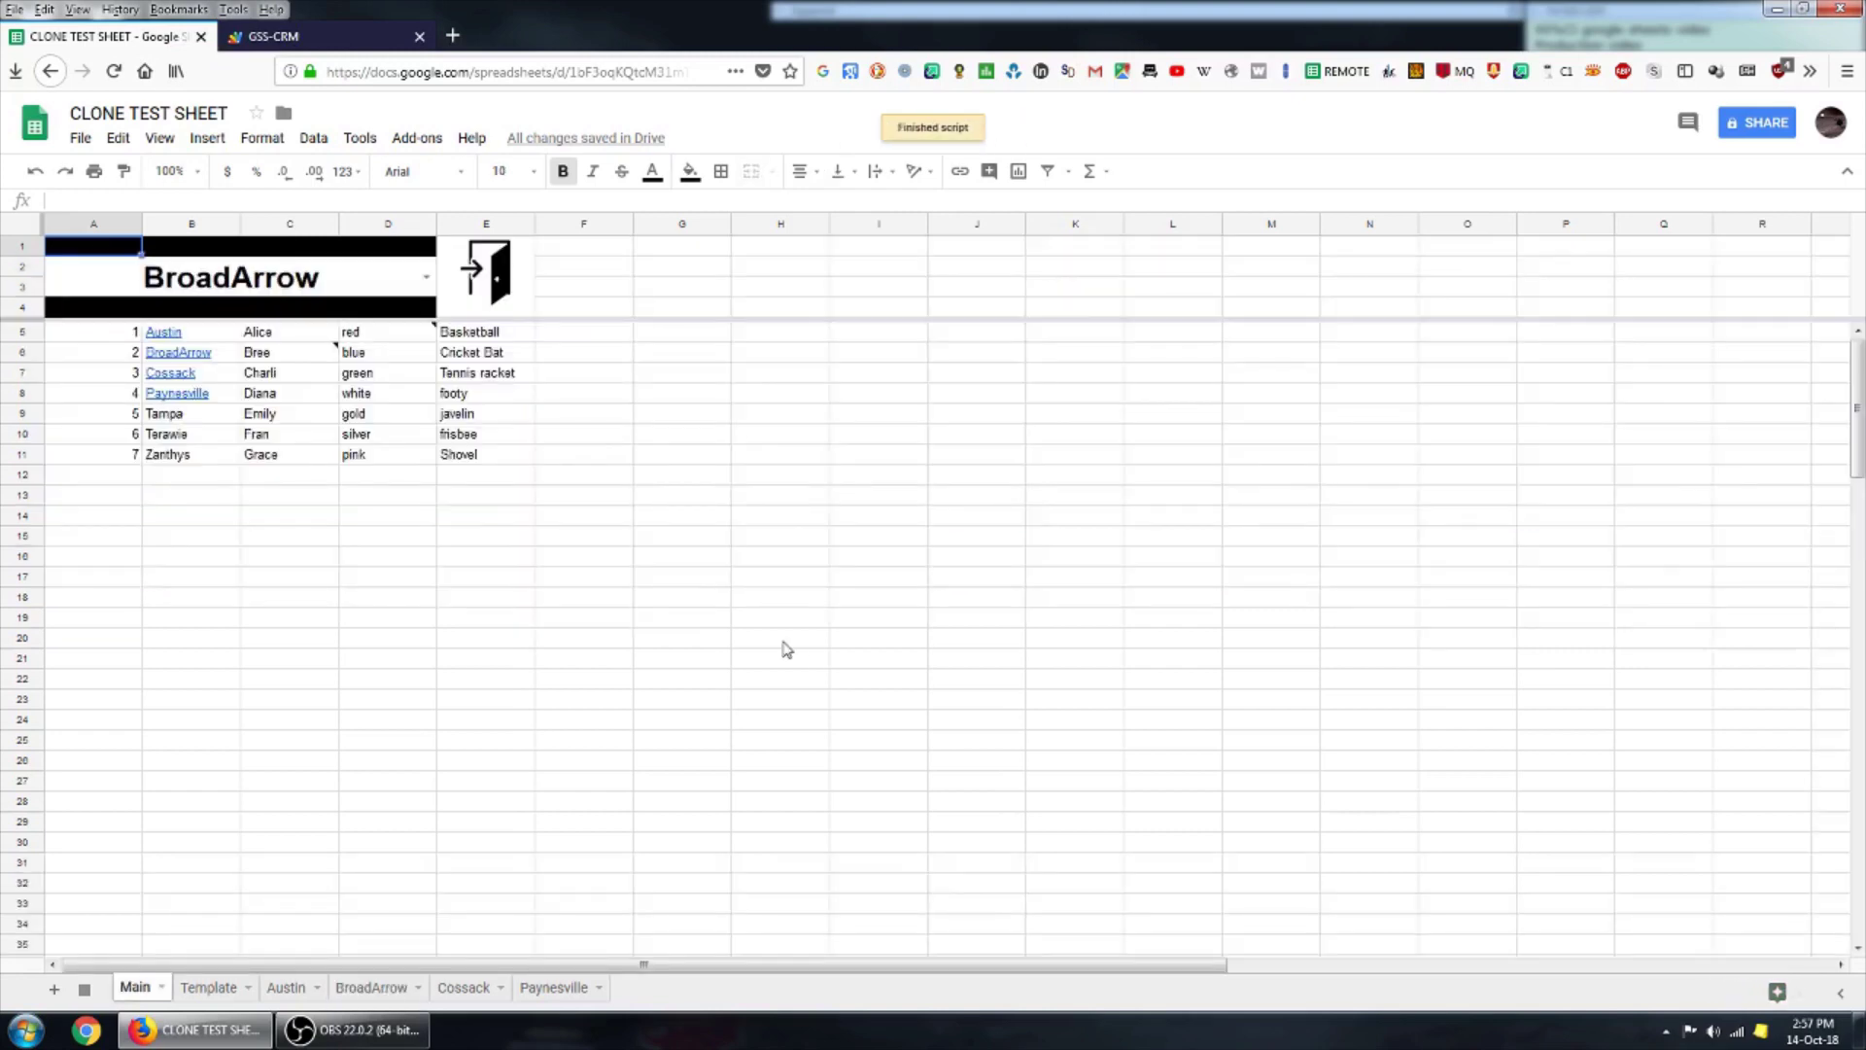
pyautogui.click(497, 281)
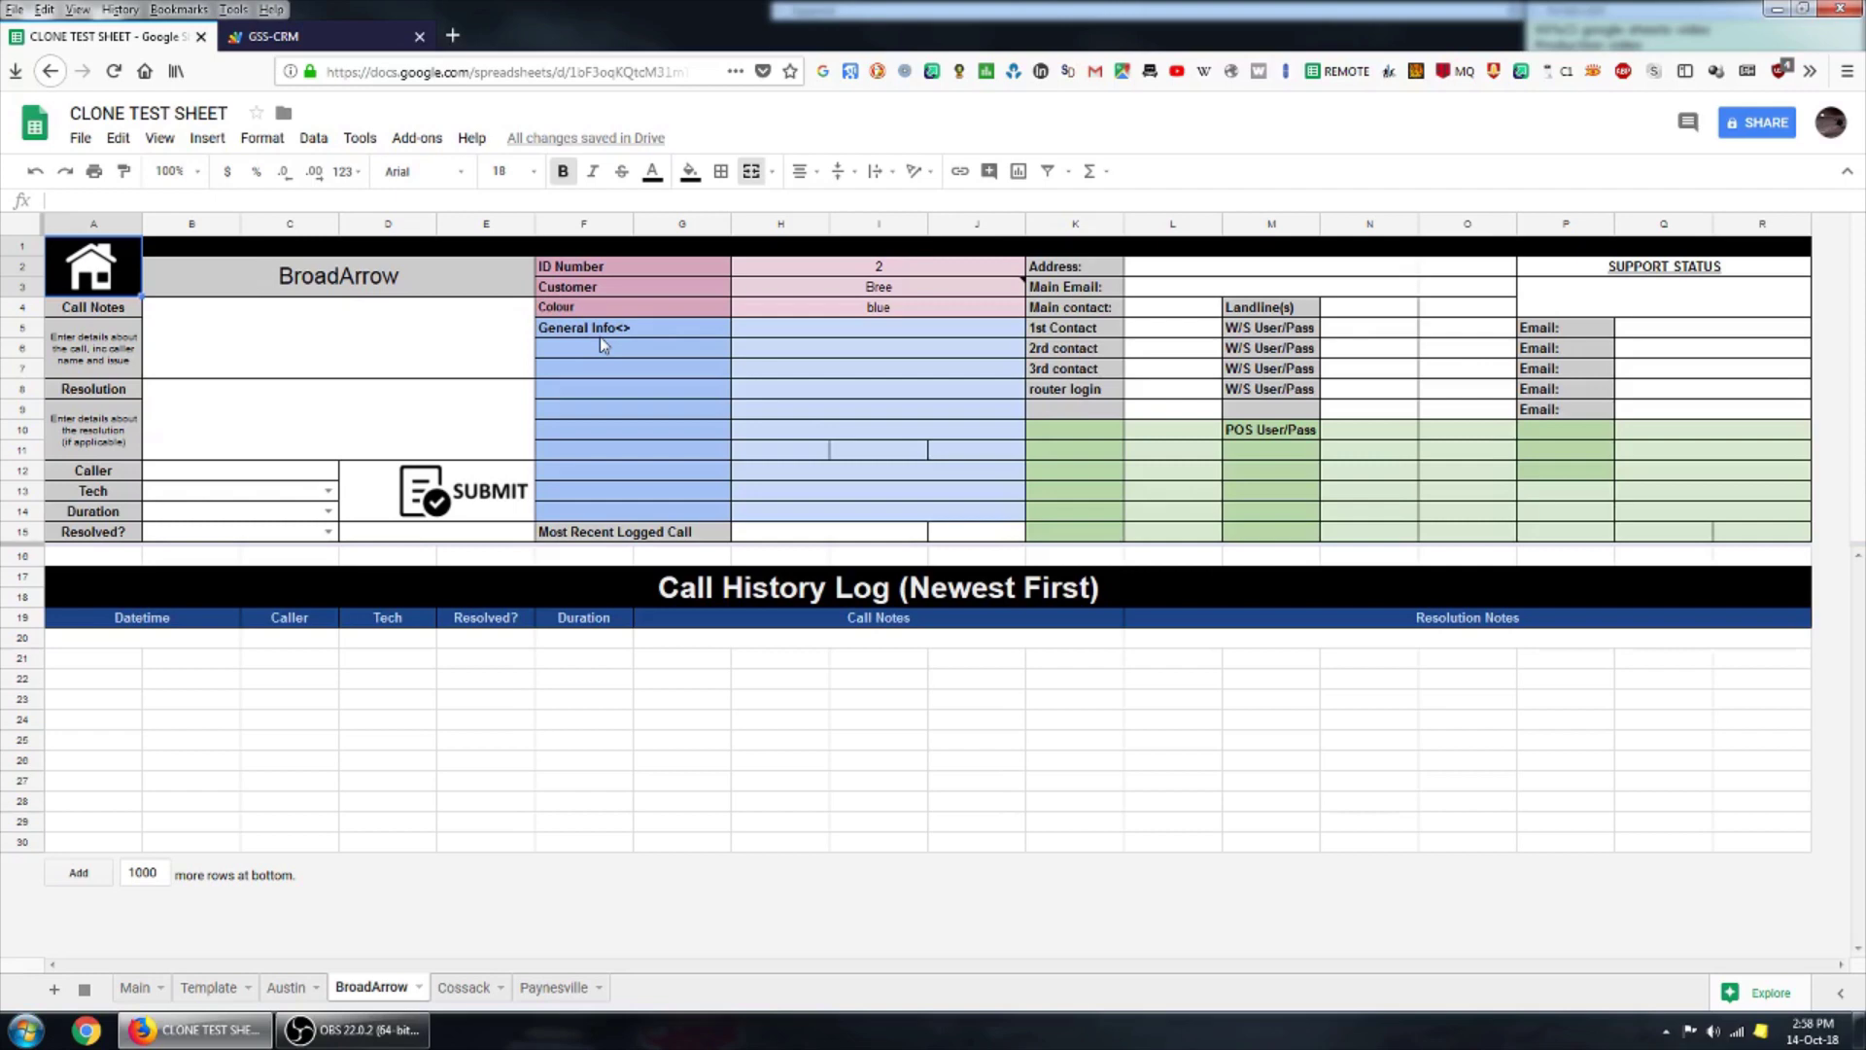
# Insert a drawing of the uploaded door icon, shrunk small, onto the BroadArrow sheet.
pyautogui.click(209, 142)
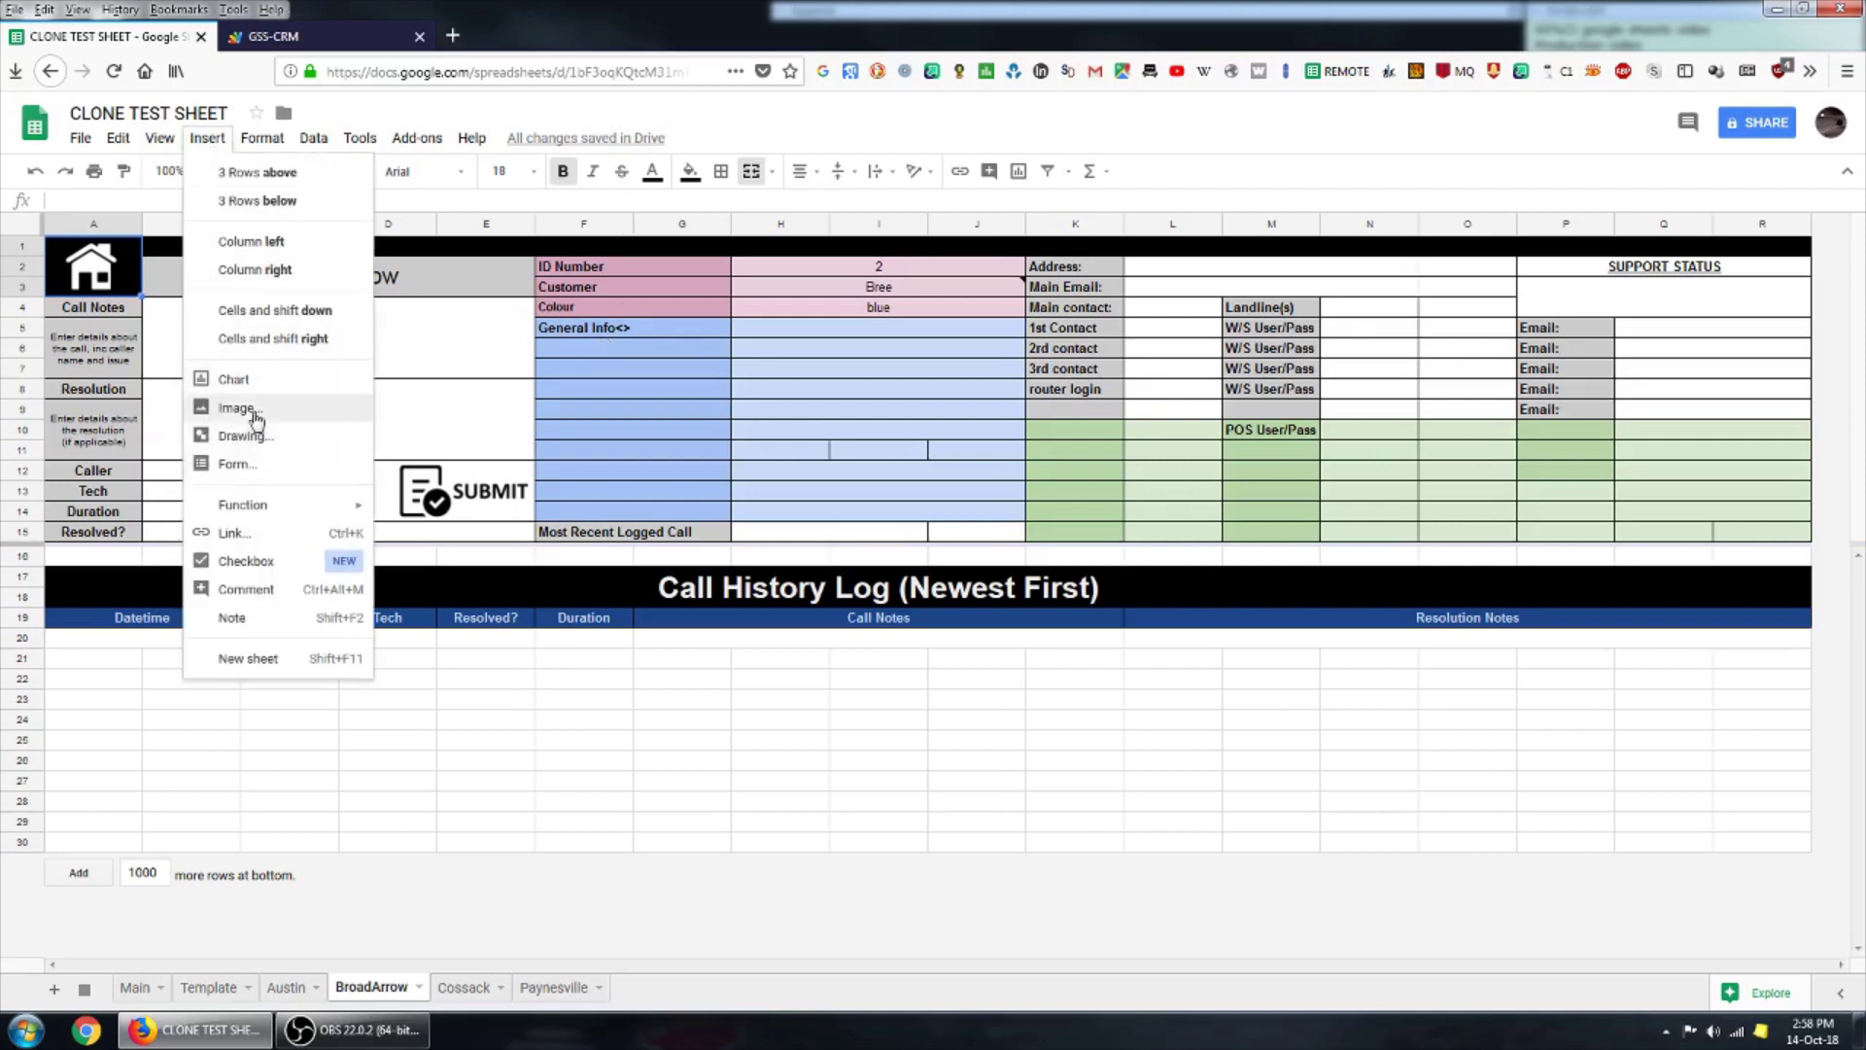
pyautogui.click(265, 446)
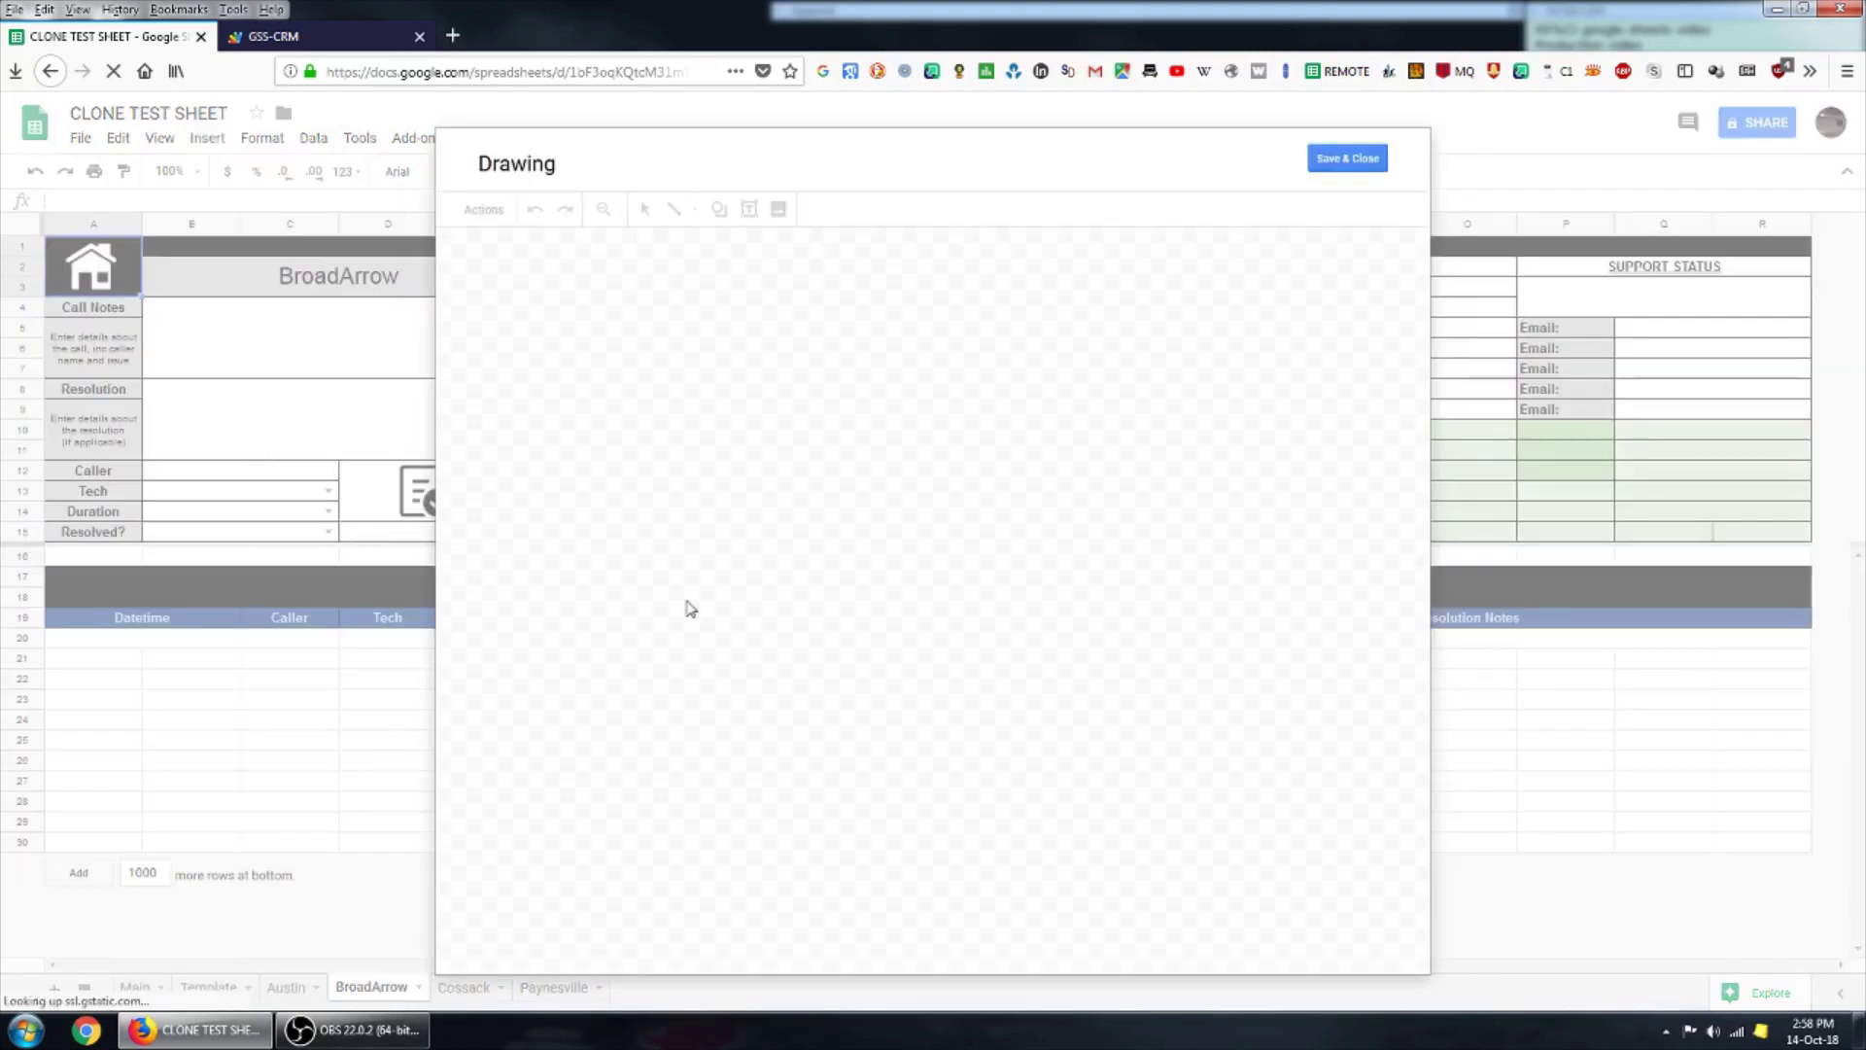
pyautogui.click(778, 210)
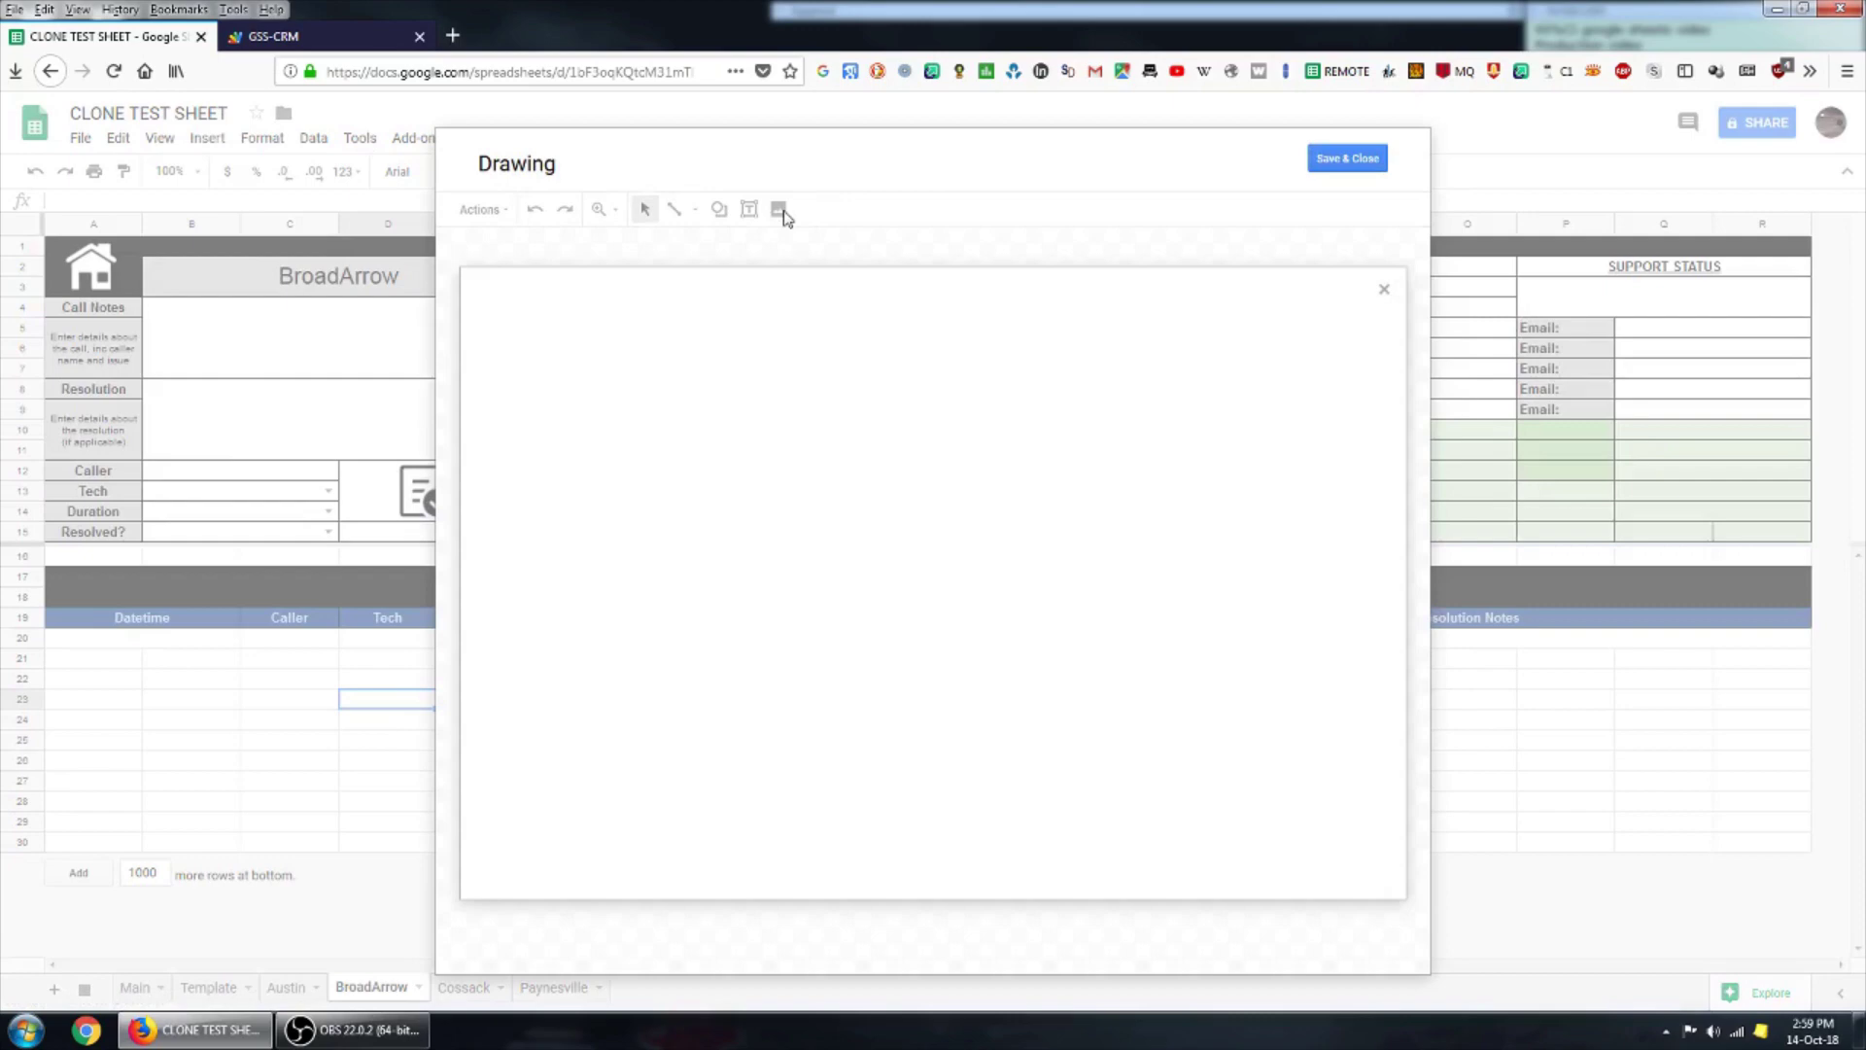
pyautogui.moveTo(418, 491); pyautogui.dragTo(745, 504)
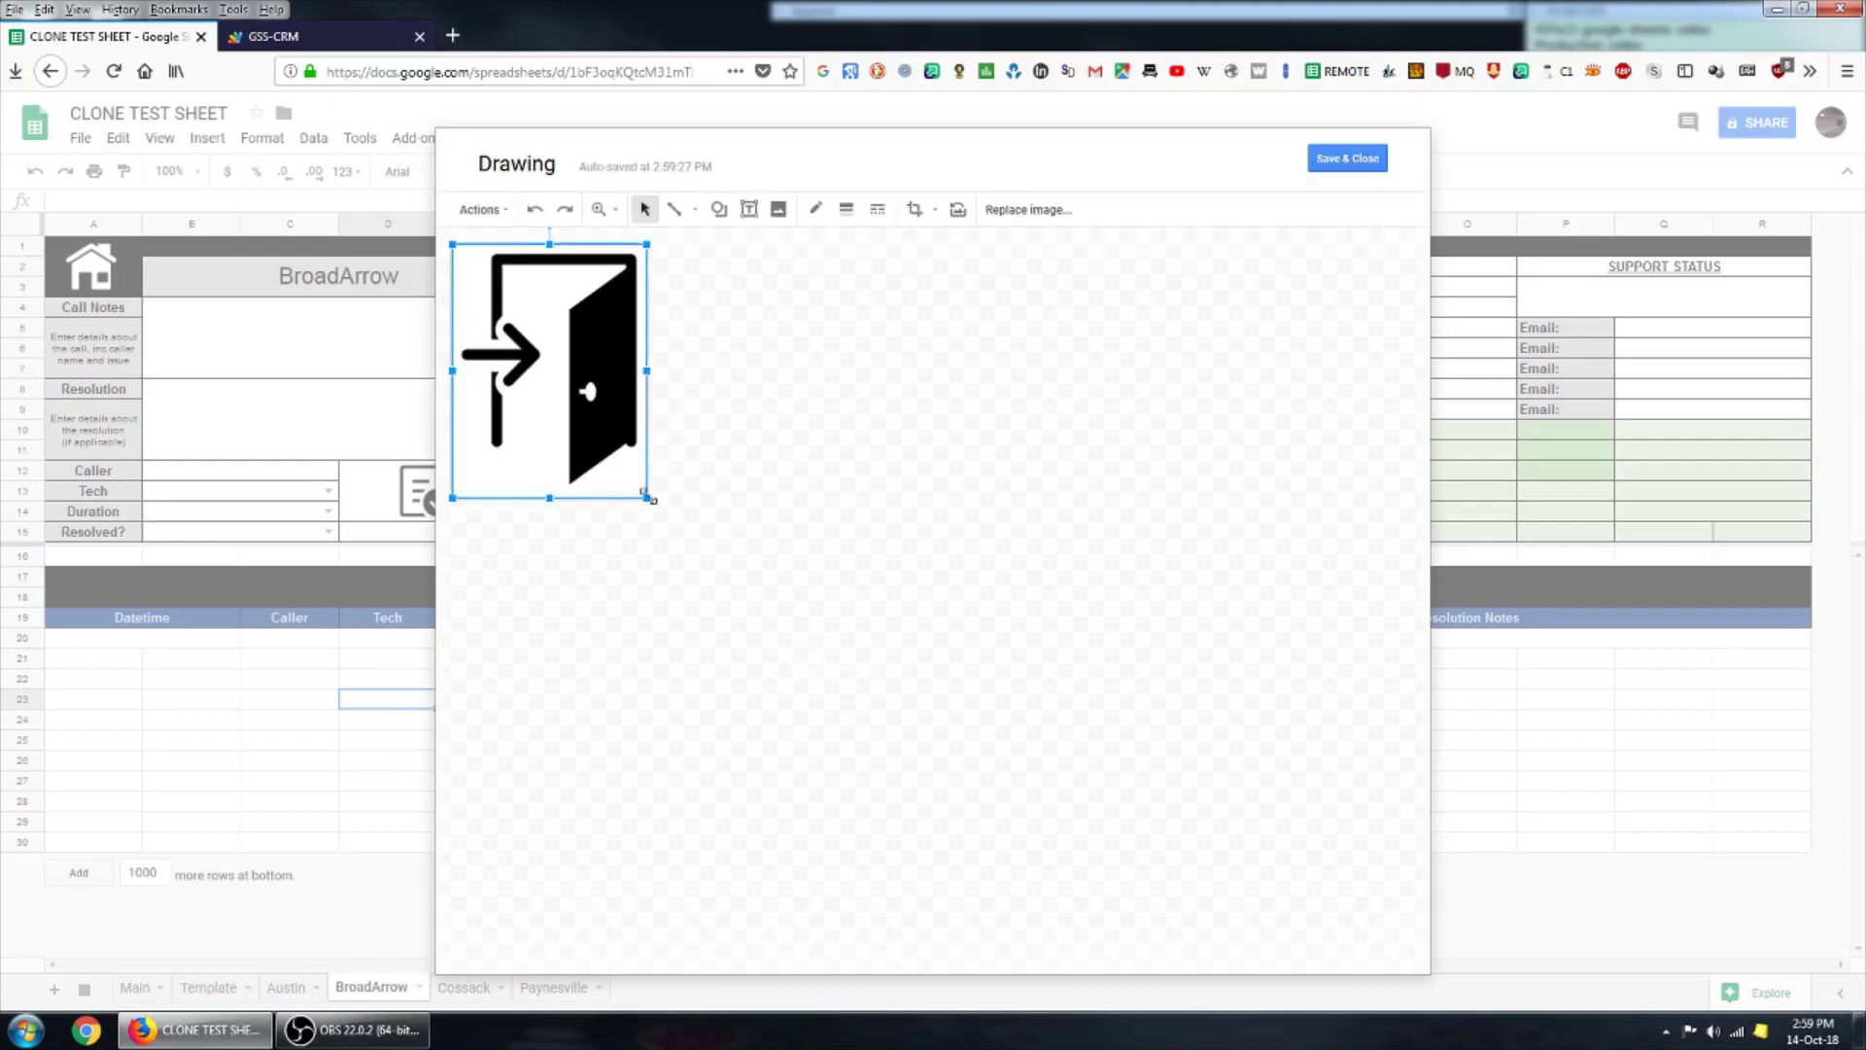
pyautogui.moveTo(647, 498); pyautogui.dragTo(536, 352)
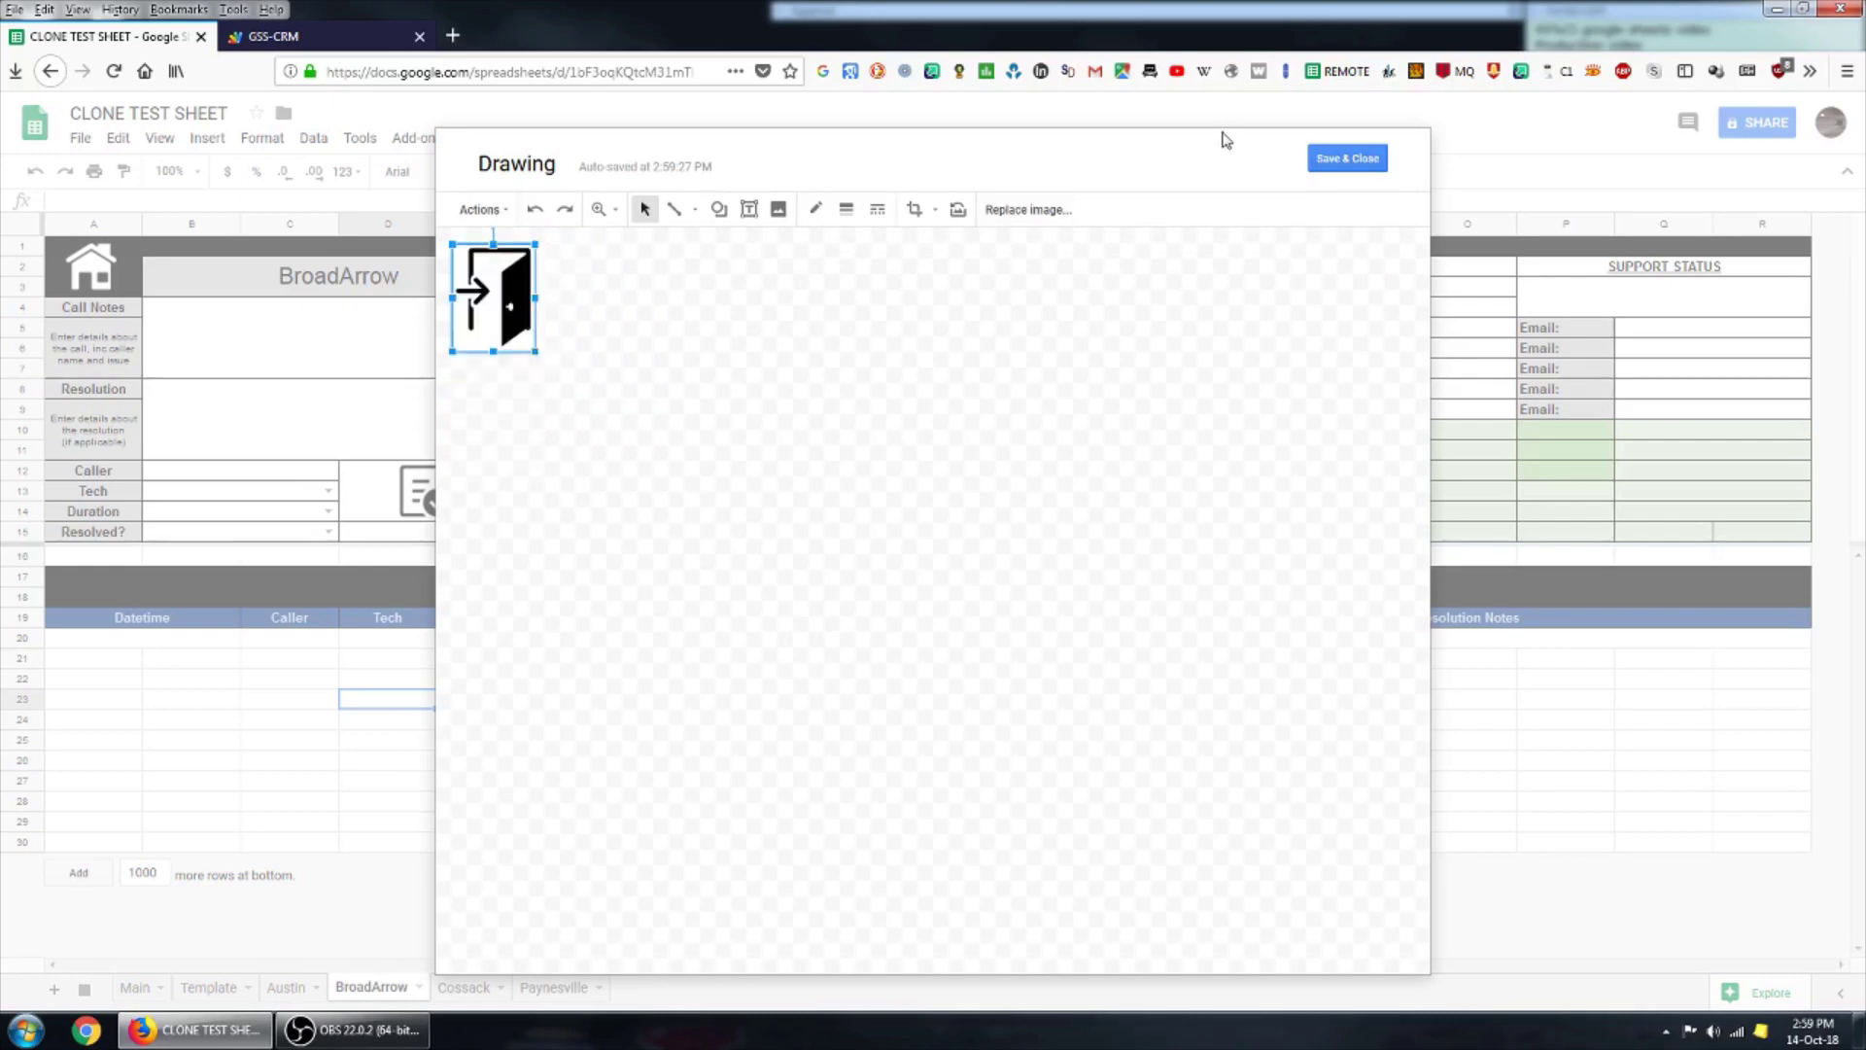
pyautogui.click(1355, 159)
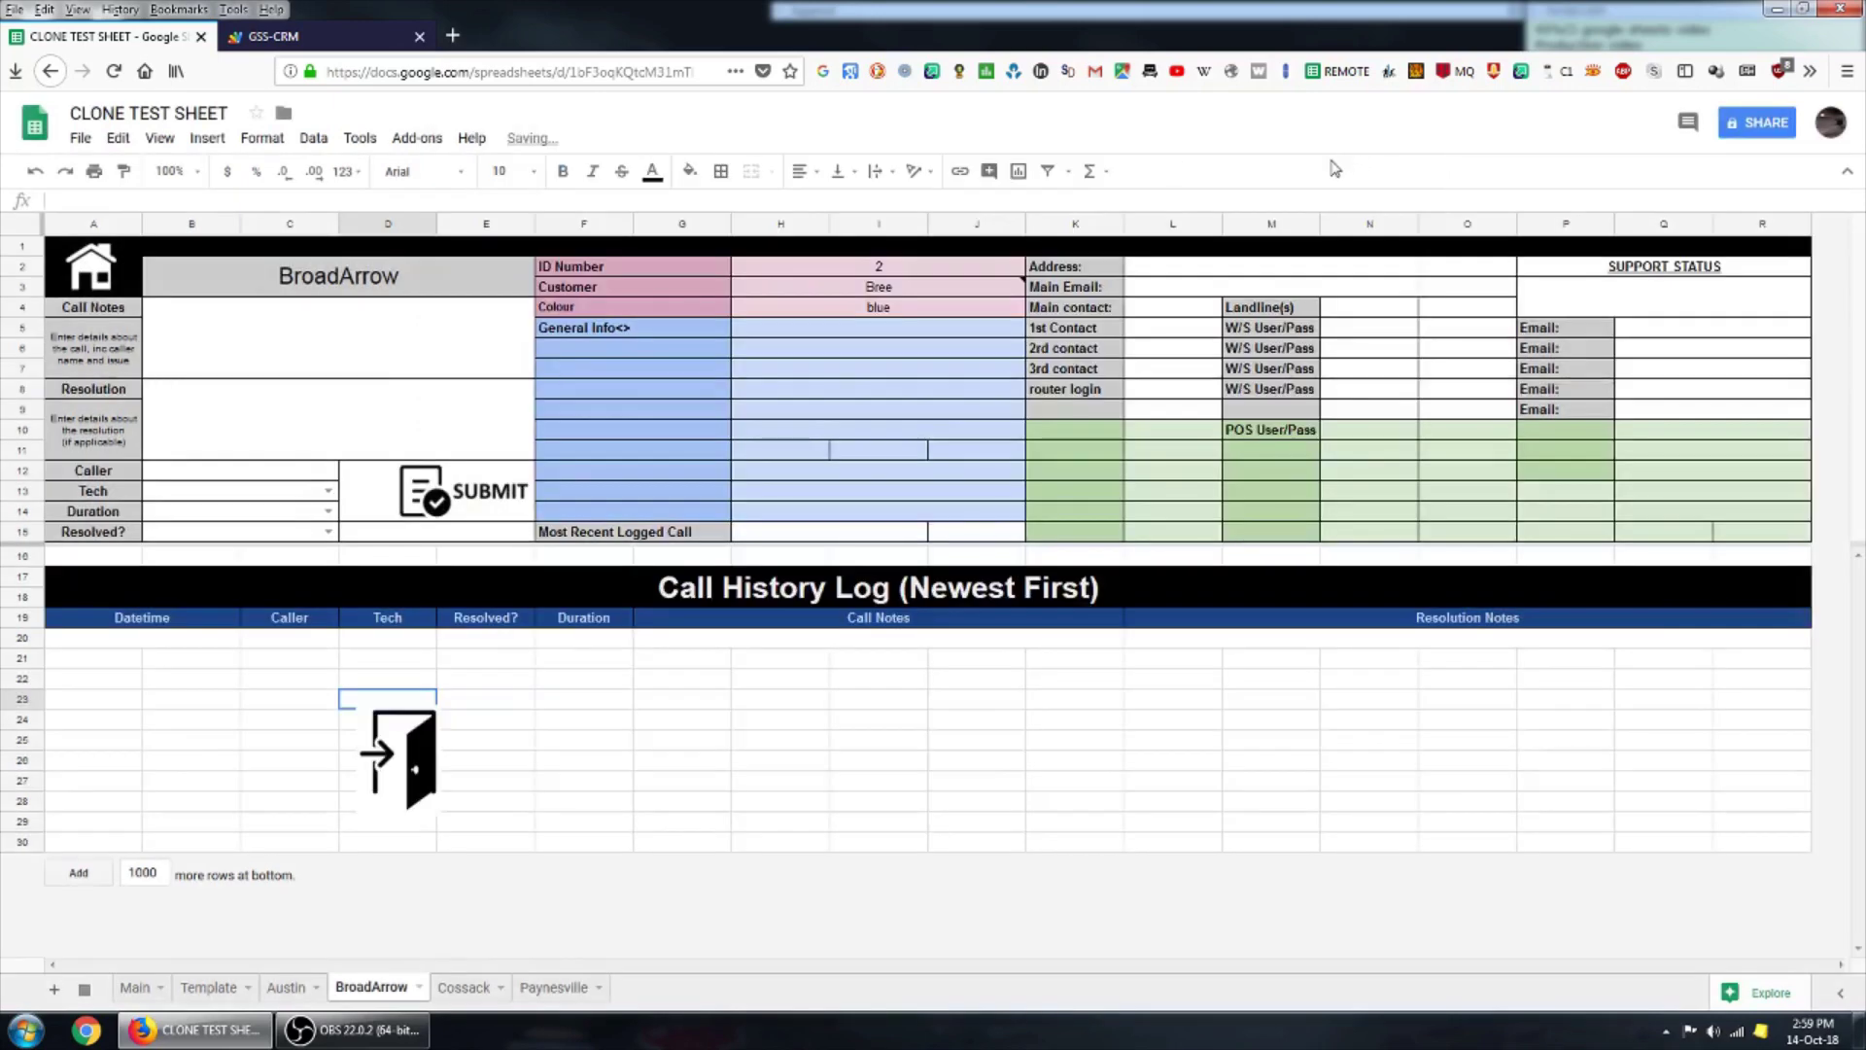
# Drag the door image into the Call Notes box, cancel its script assignment, and delete it.
pyautogui.click(410, 748)
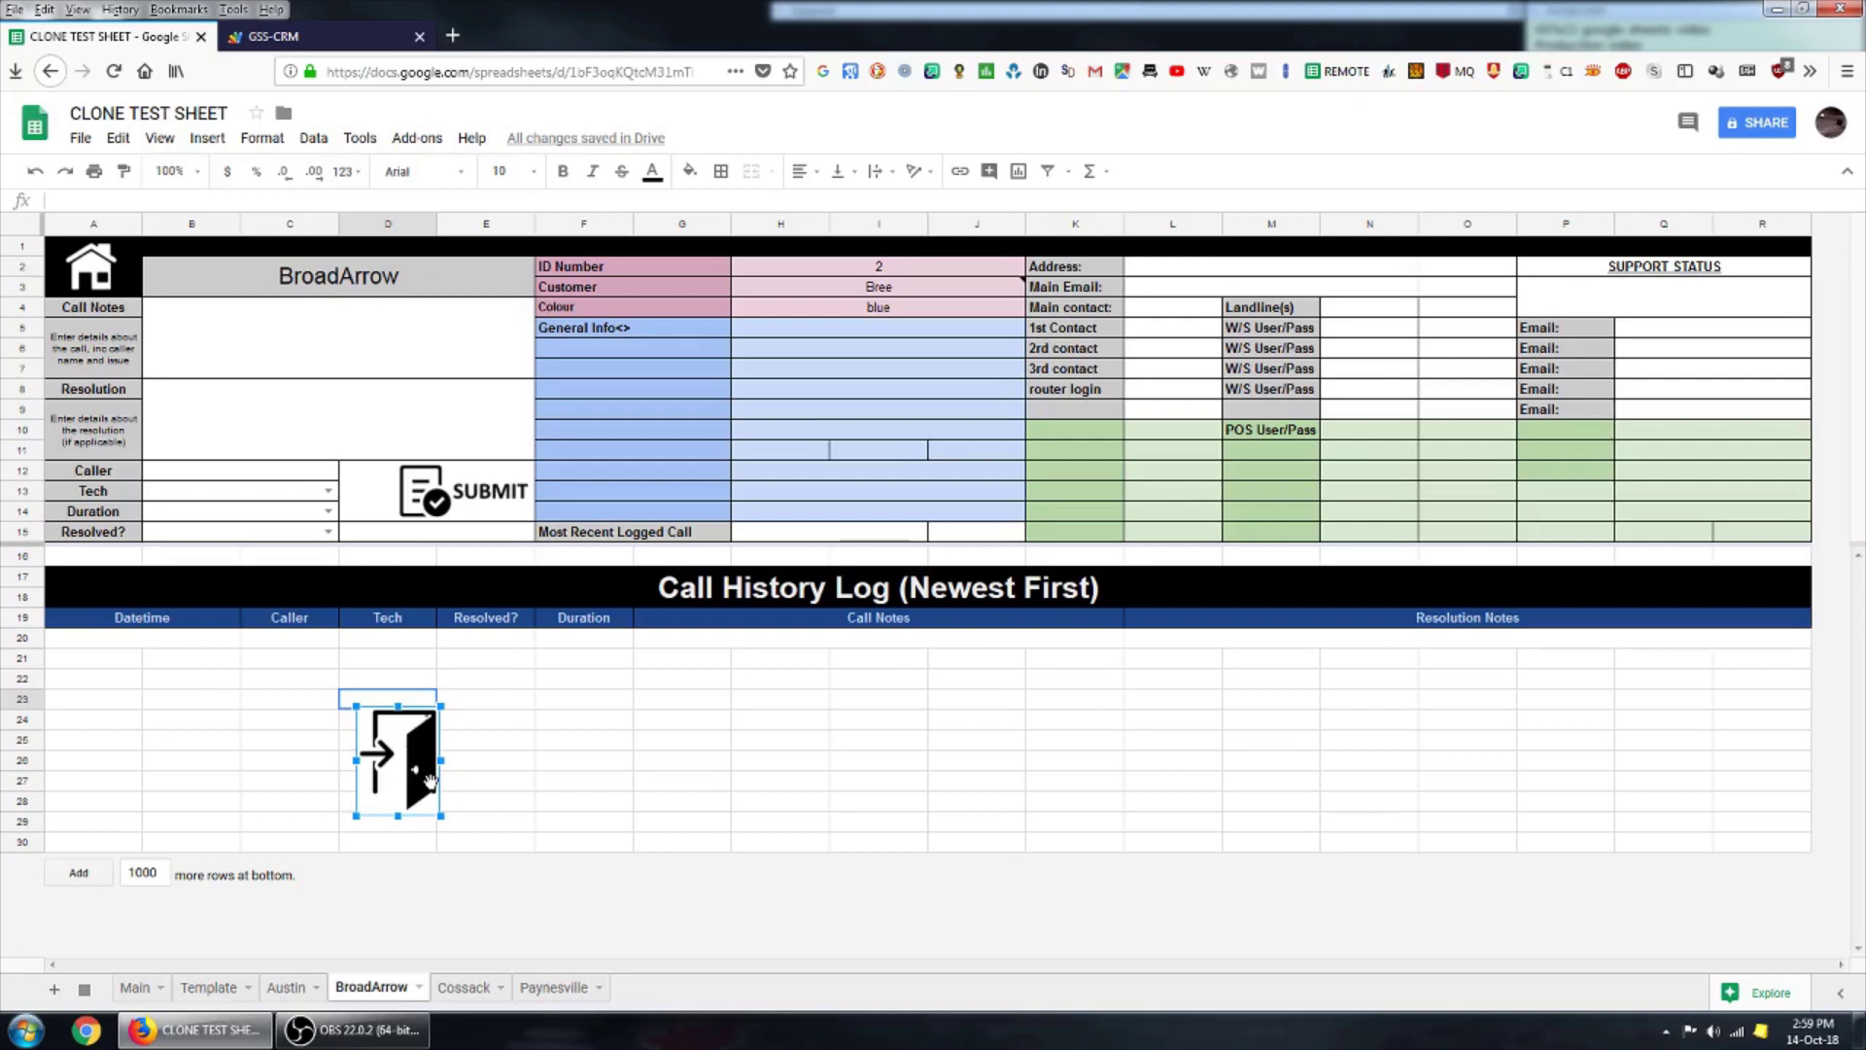
pyautogui.moveTo(410, 748); pyautogui.dragTo(299, 358)
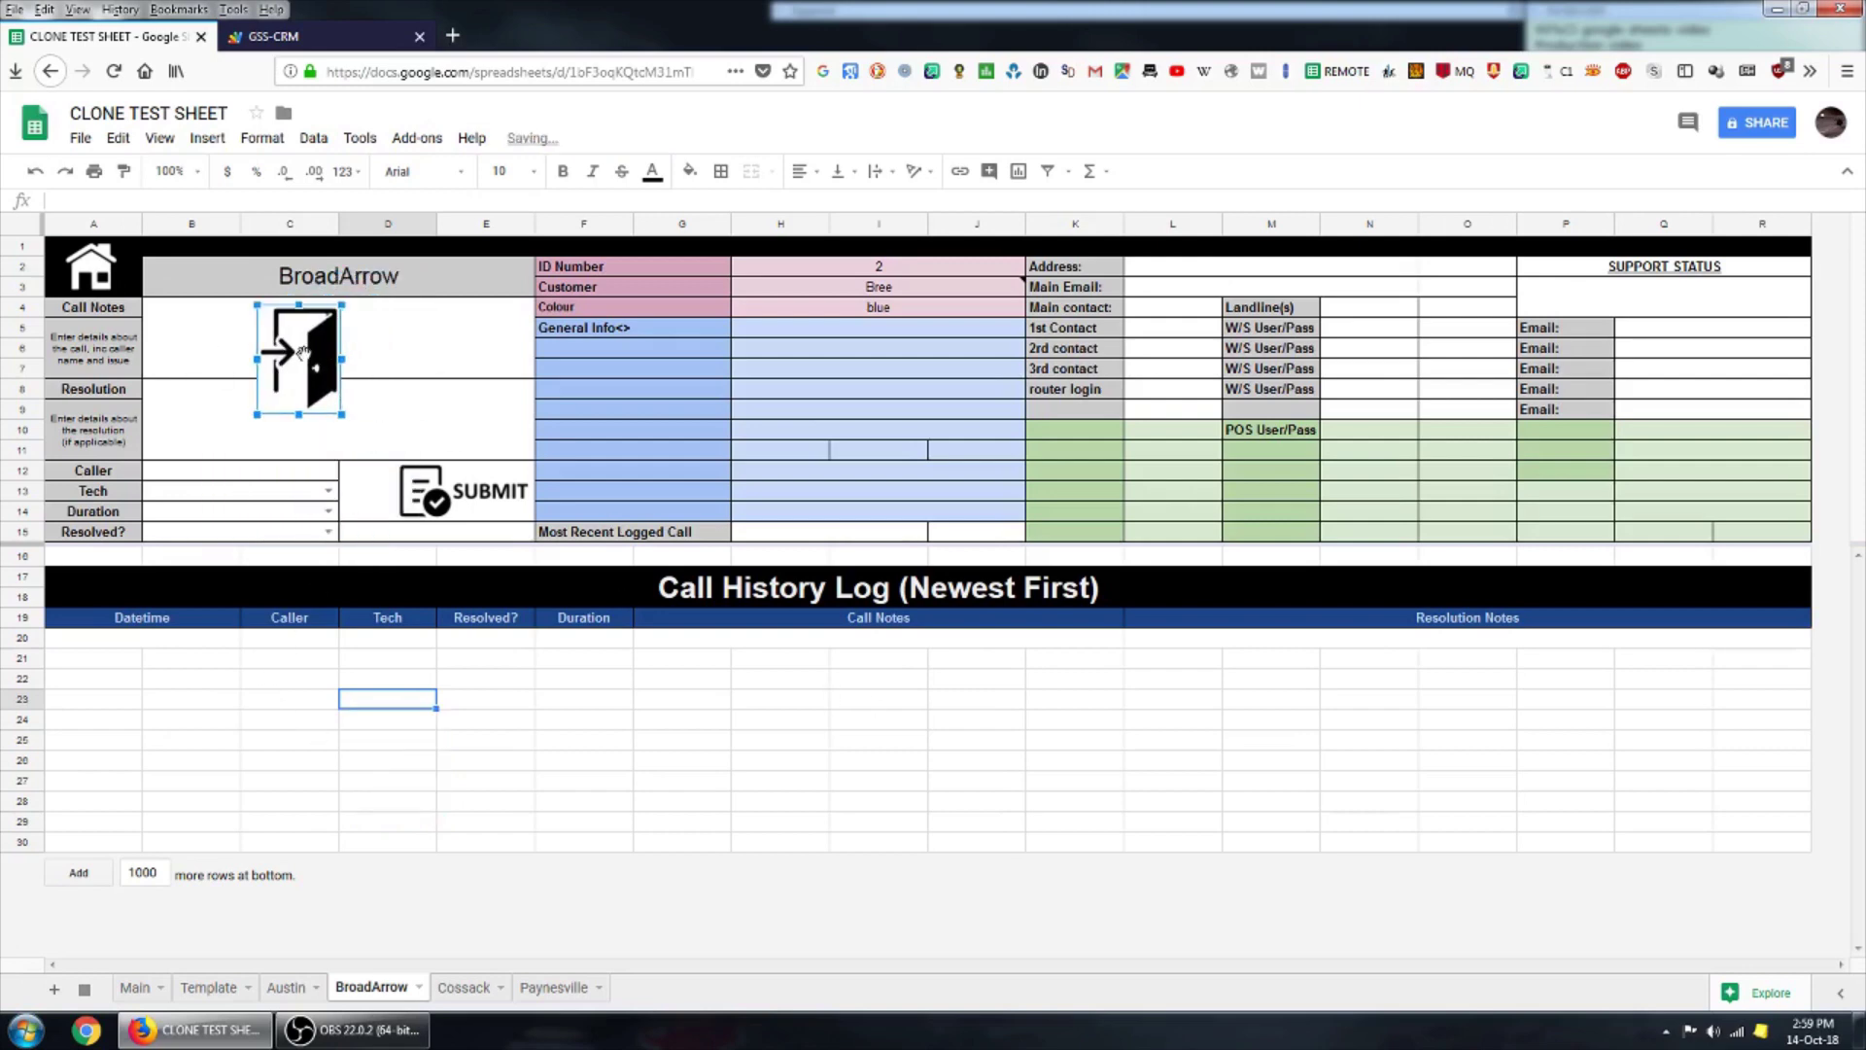
pyautogui.click(334, 326)
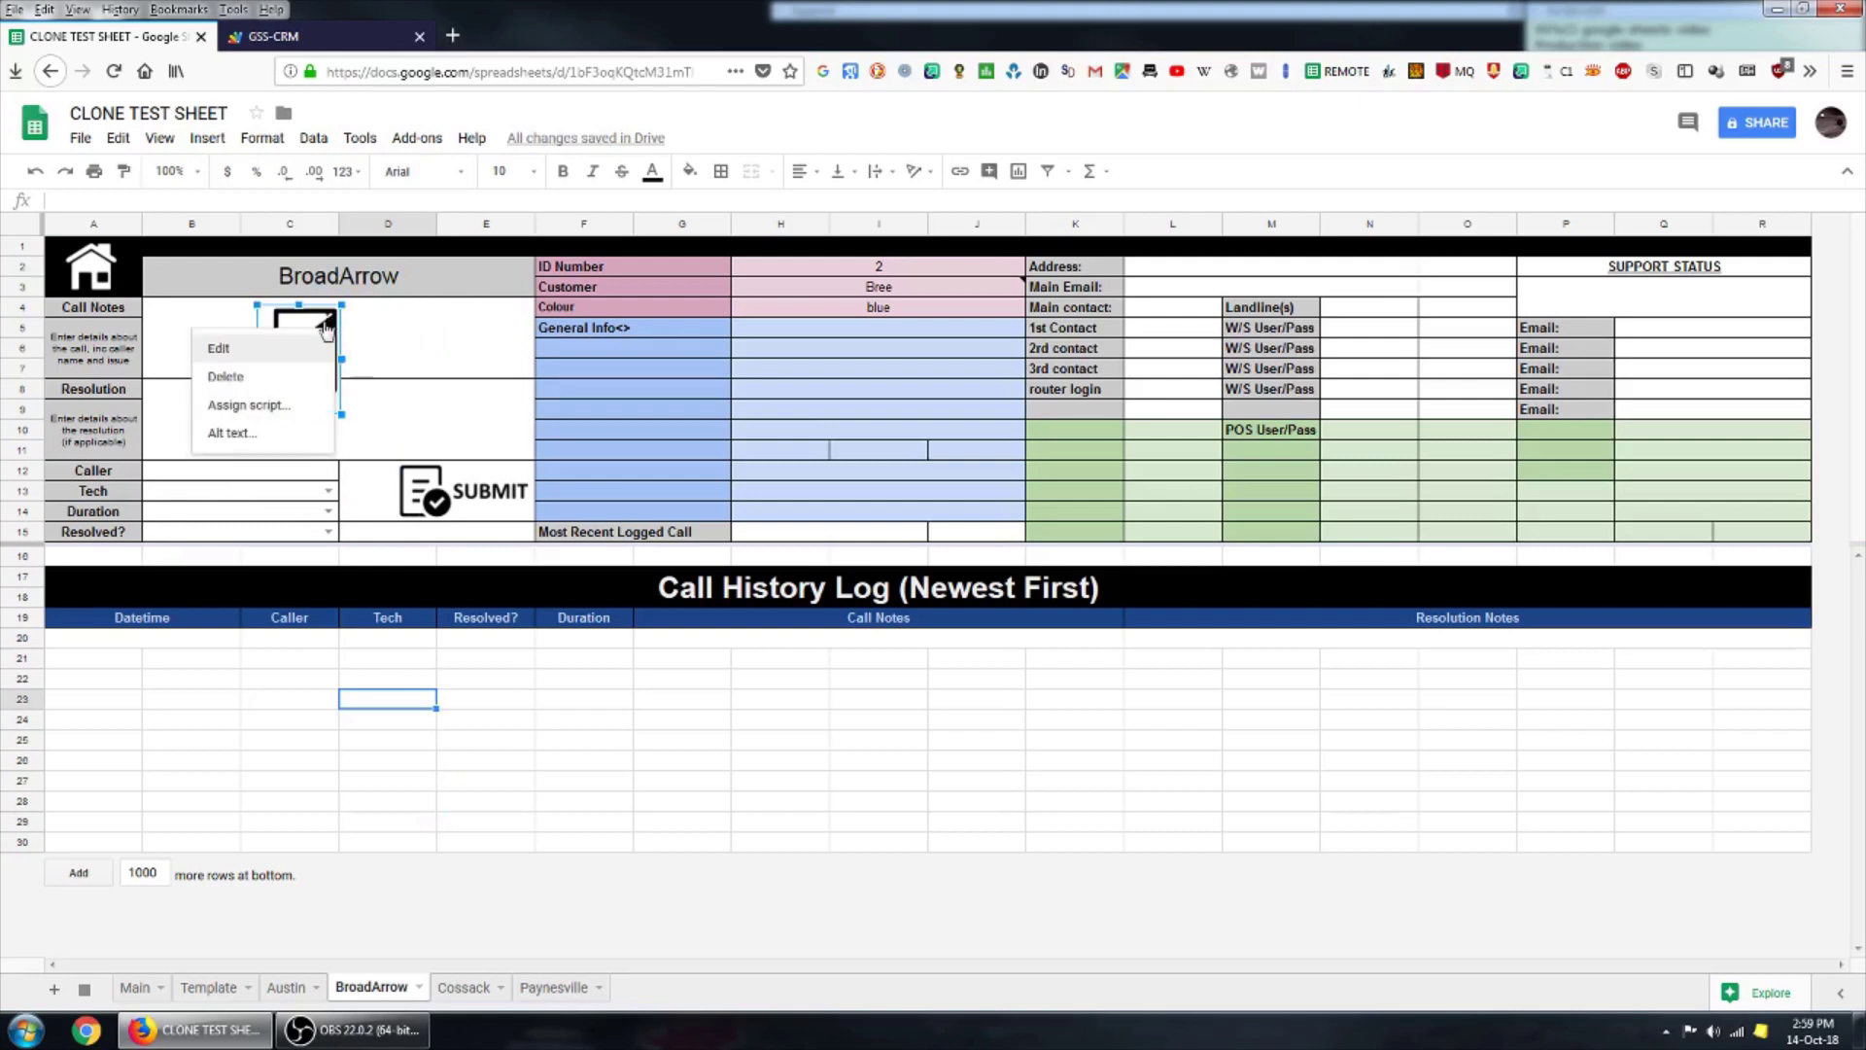
pyautogui.click(275, 406)
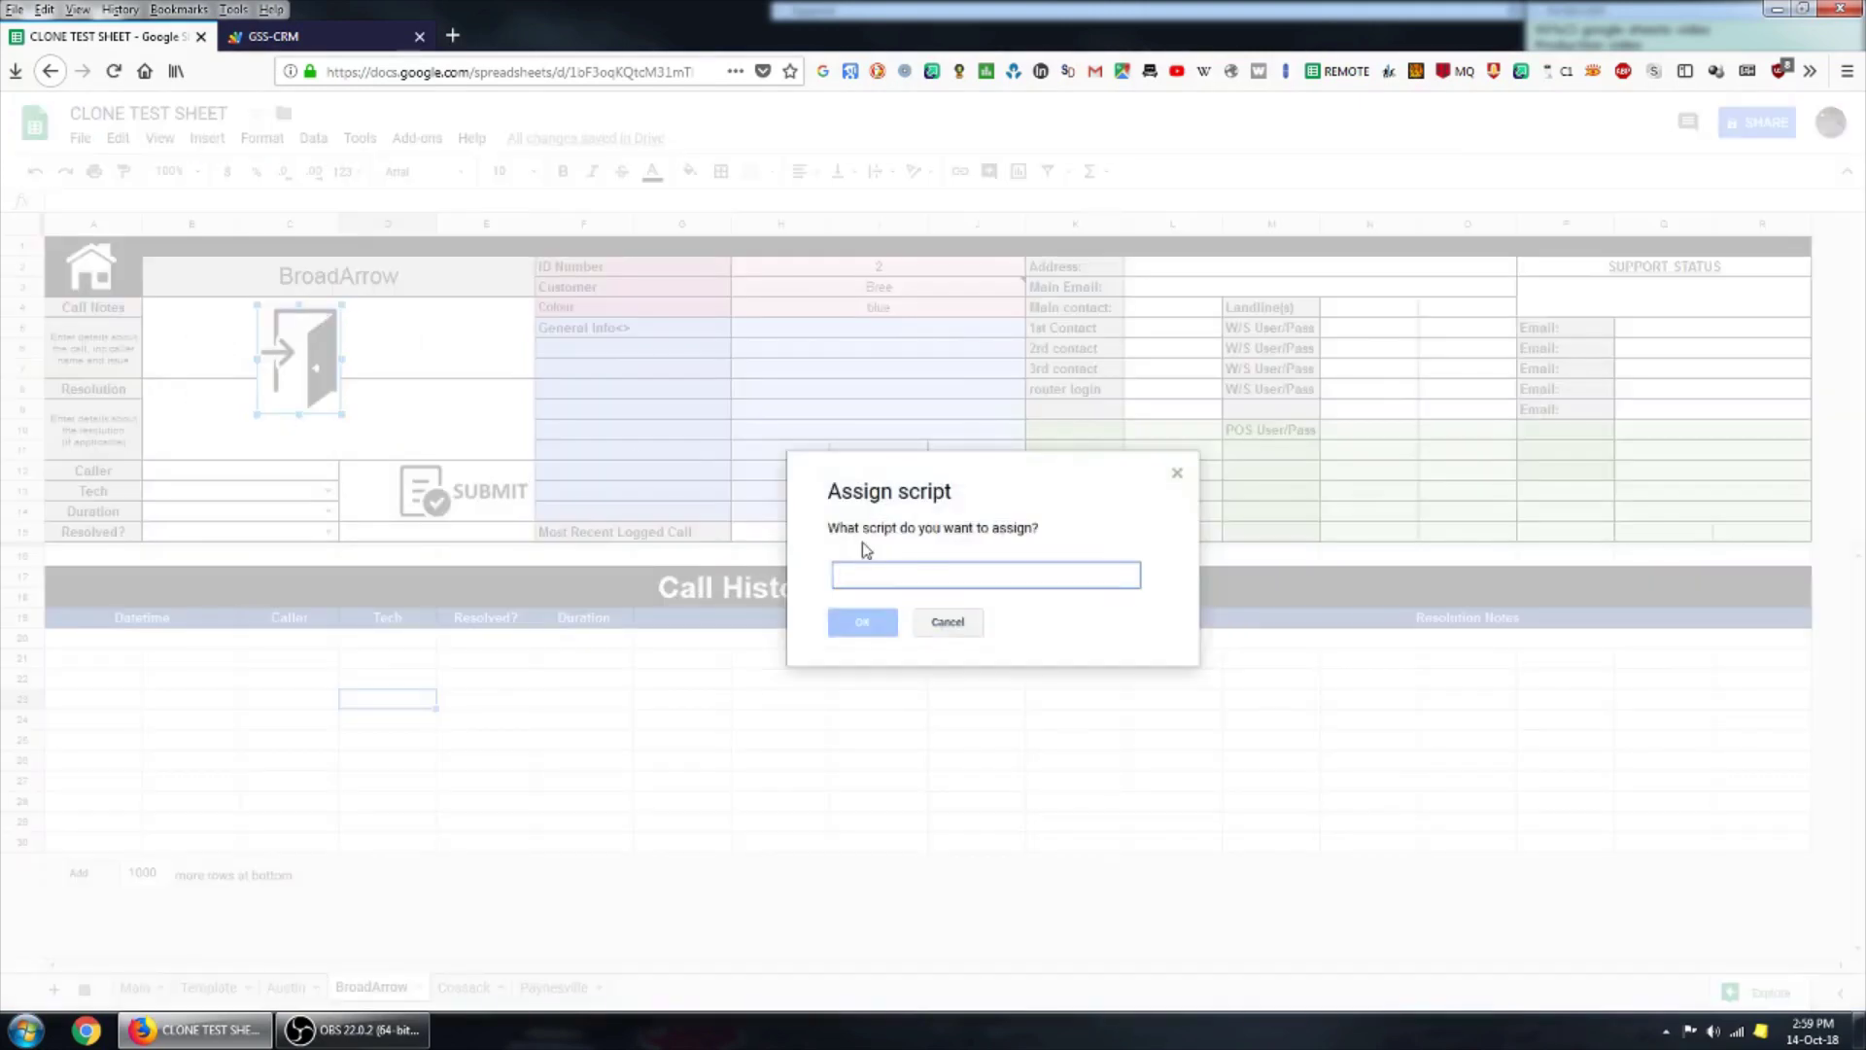
pyautogui.click(947, 623)
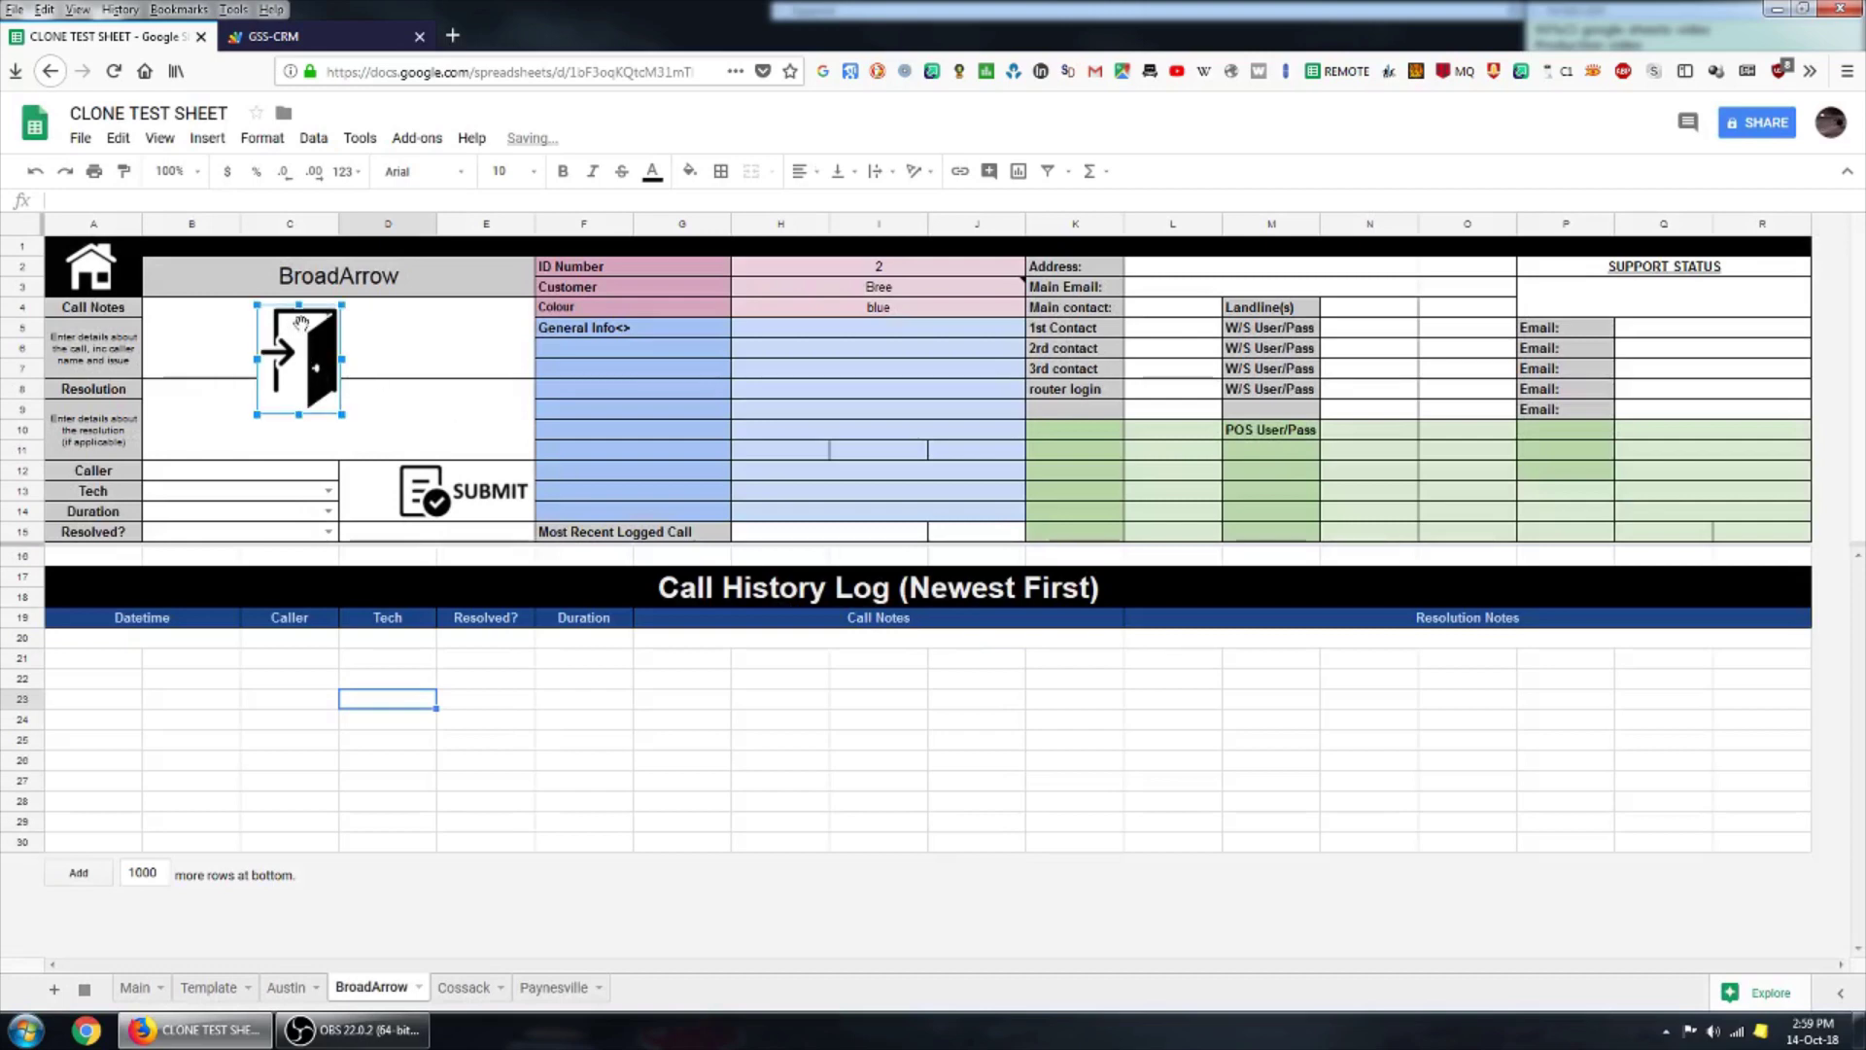
pyautogui.press('Delete')
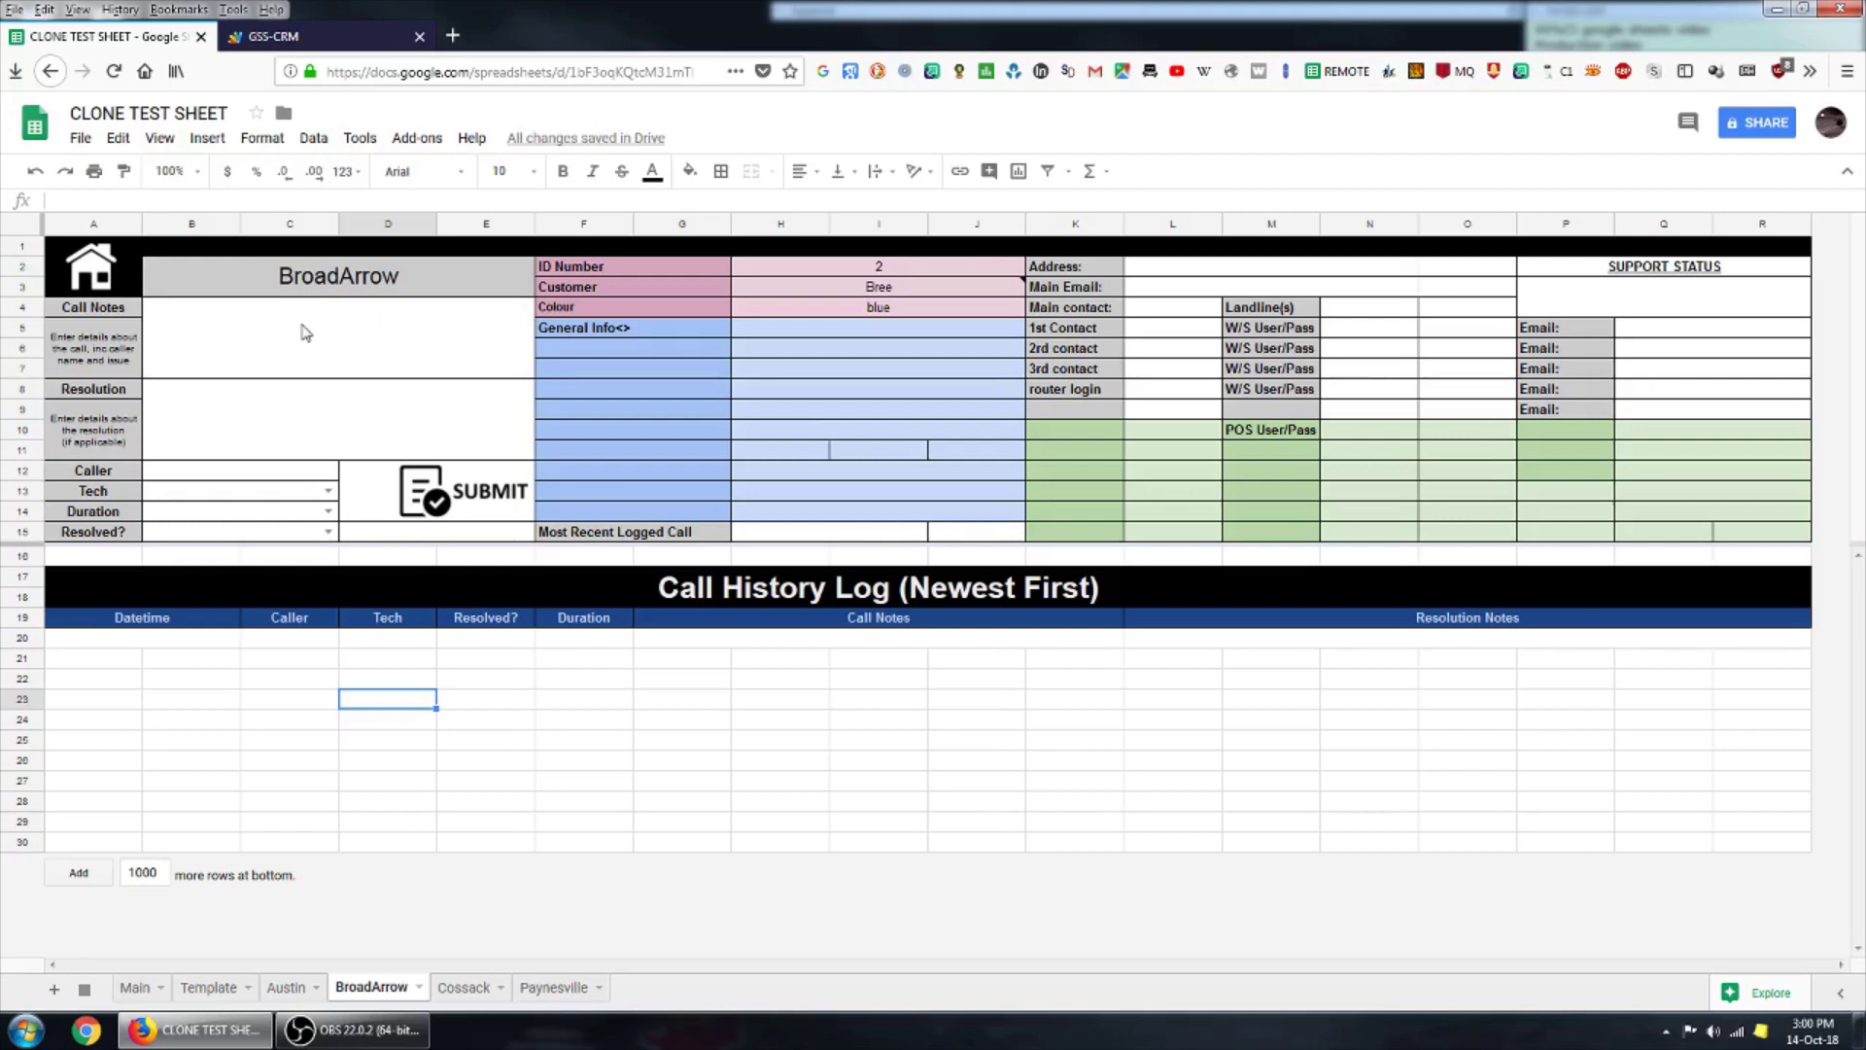
# Fill the Call Notes, Resolution and Caller fields with sample text.
pyautogui.click(367, 336)
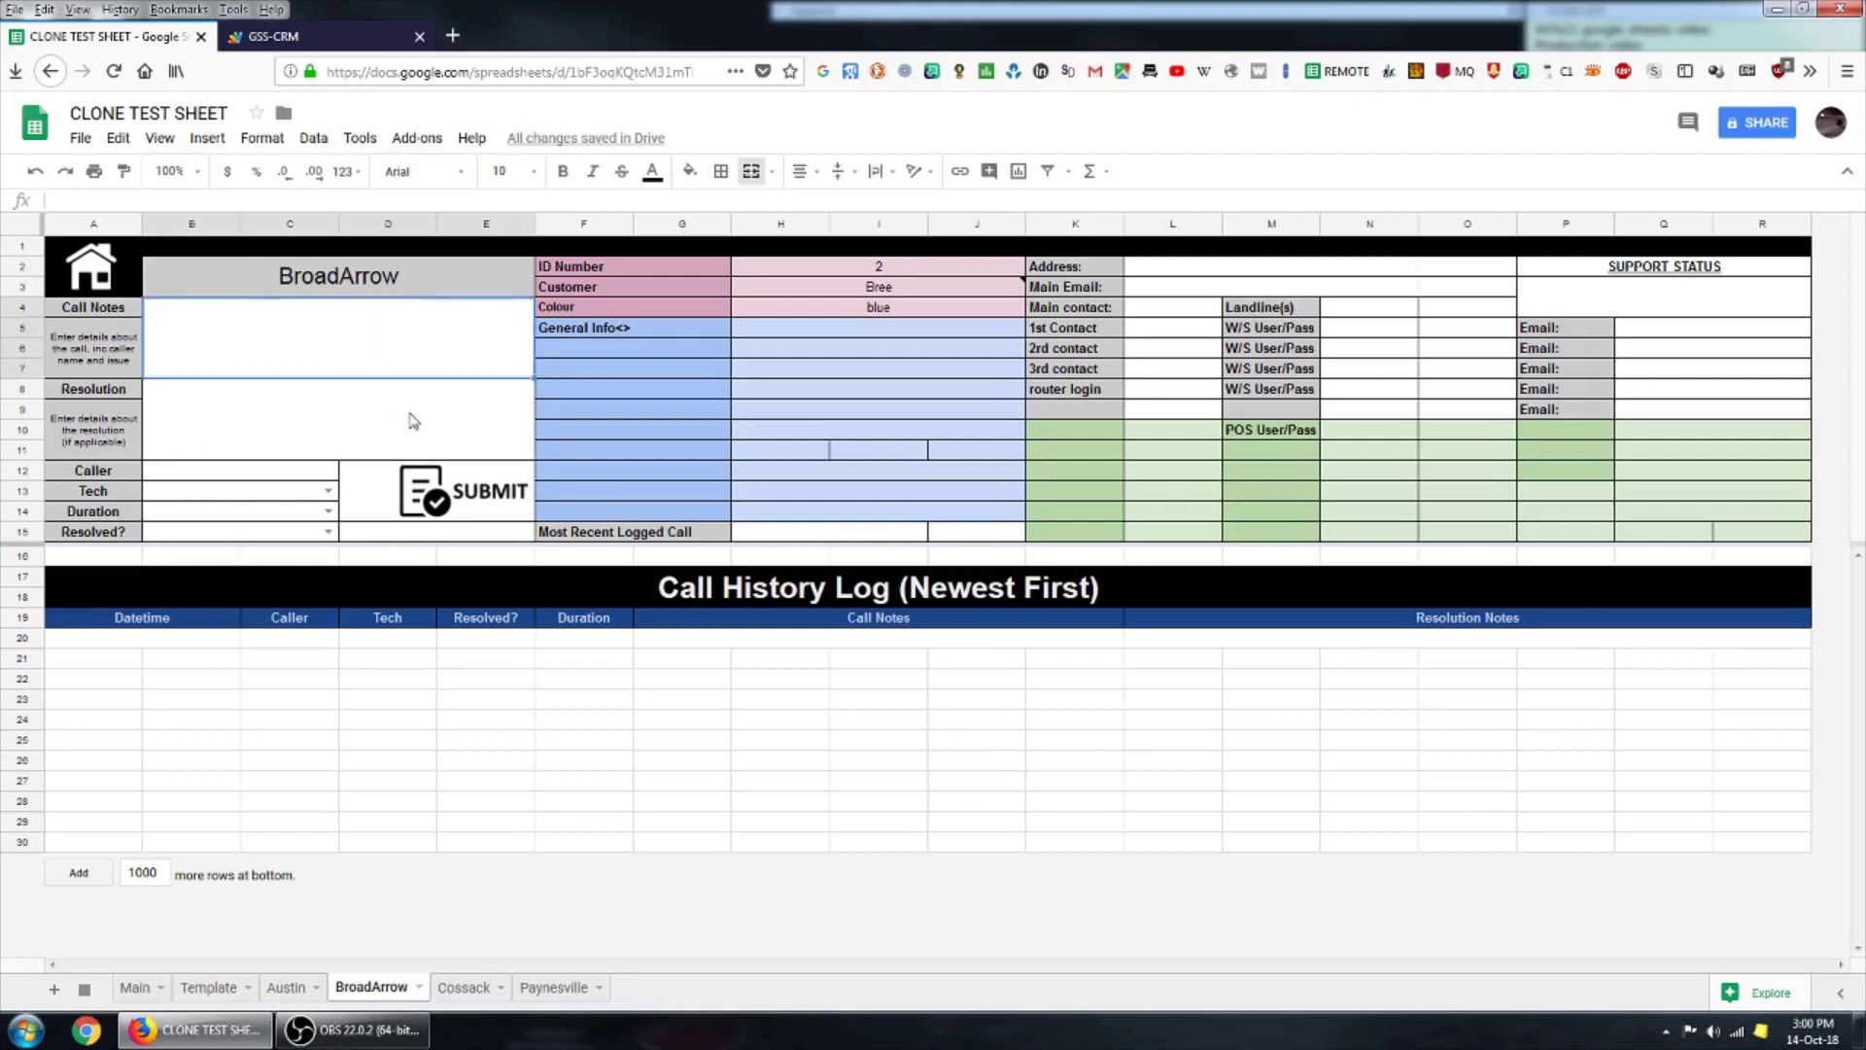
pyautogui.write('gfherthererth')
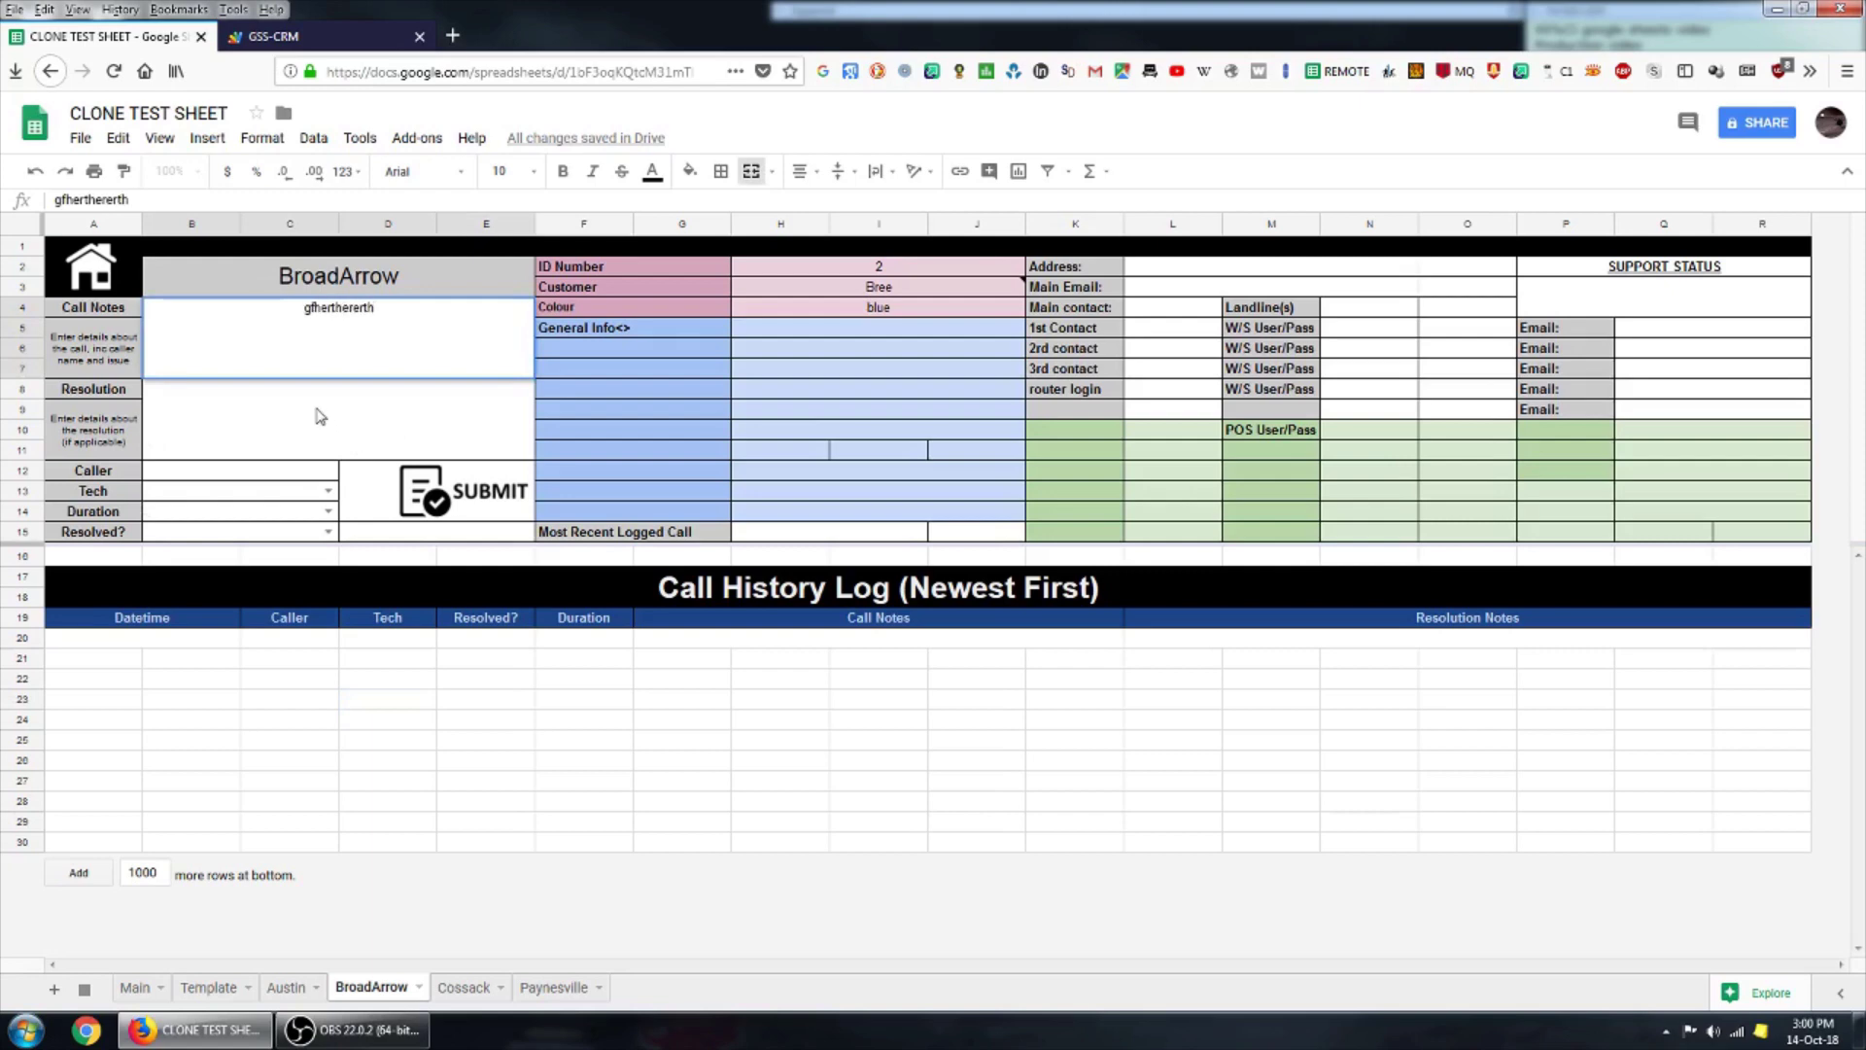
pyautogui.write(' gthfutytfyuitf tf')
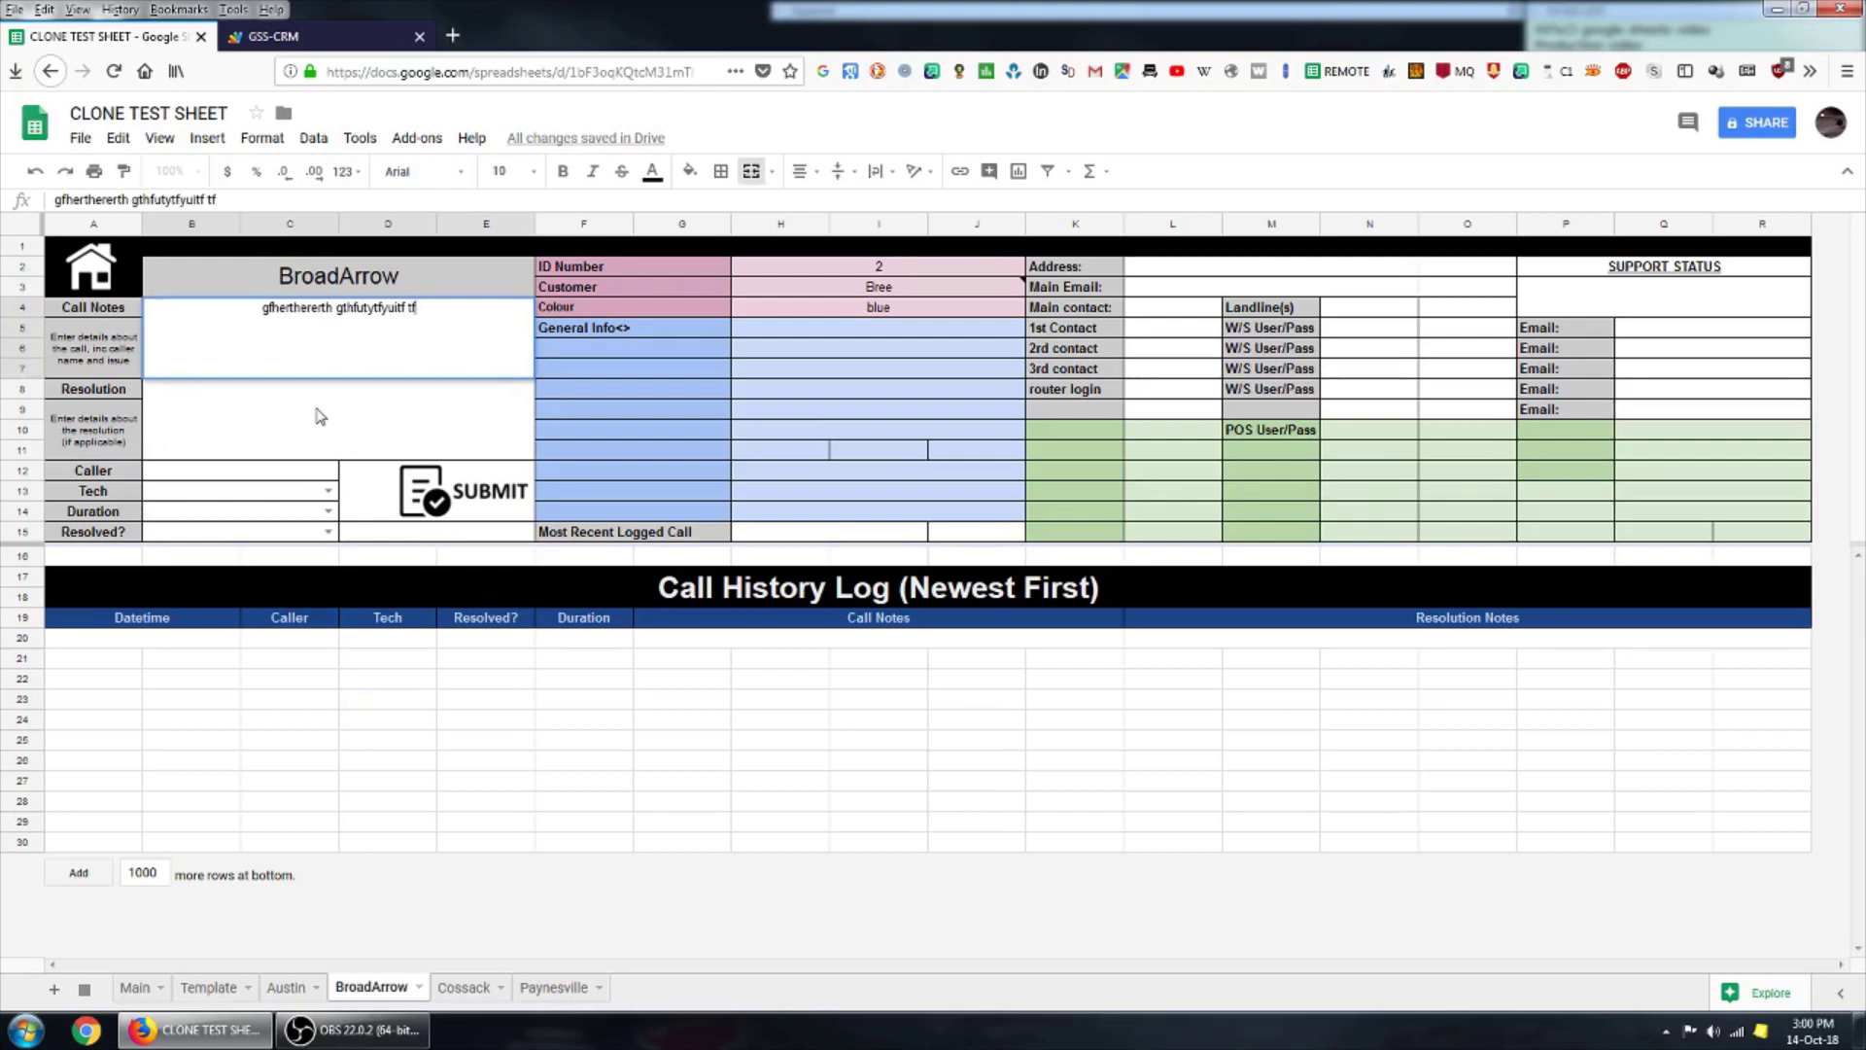
pyautogui.write('ft')
pyautogui.click(340, 400)
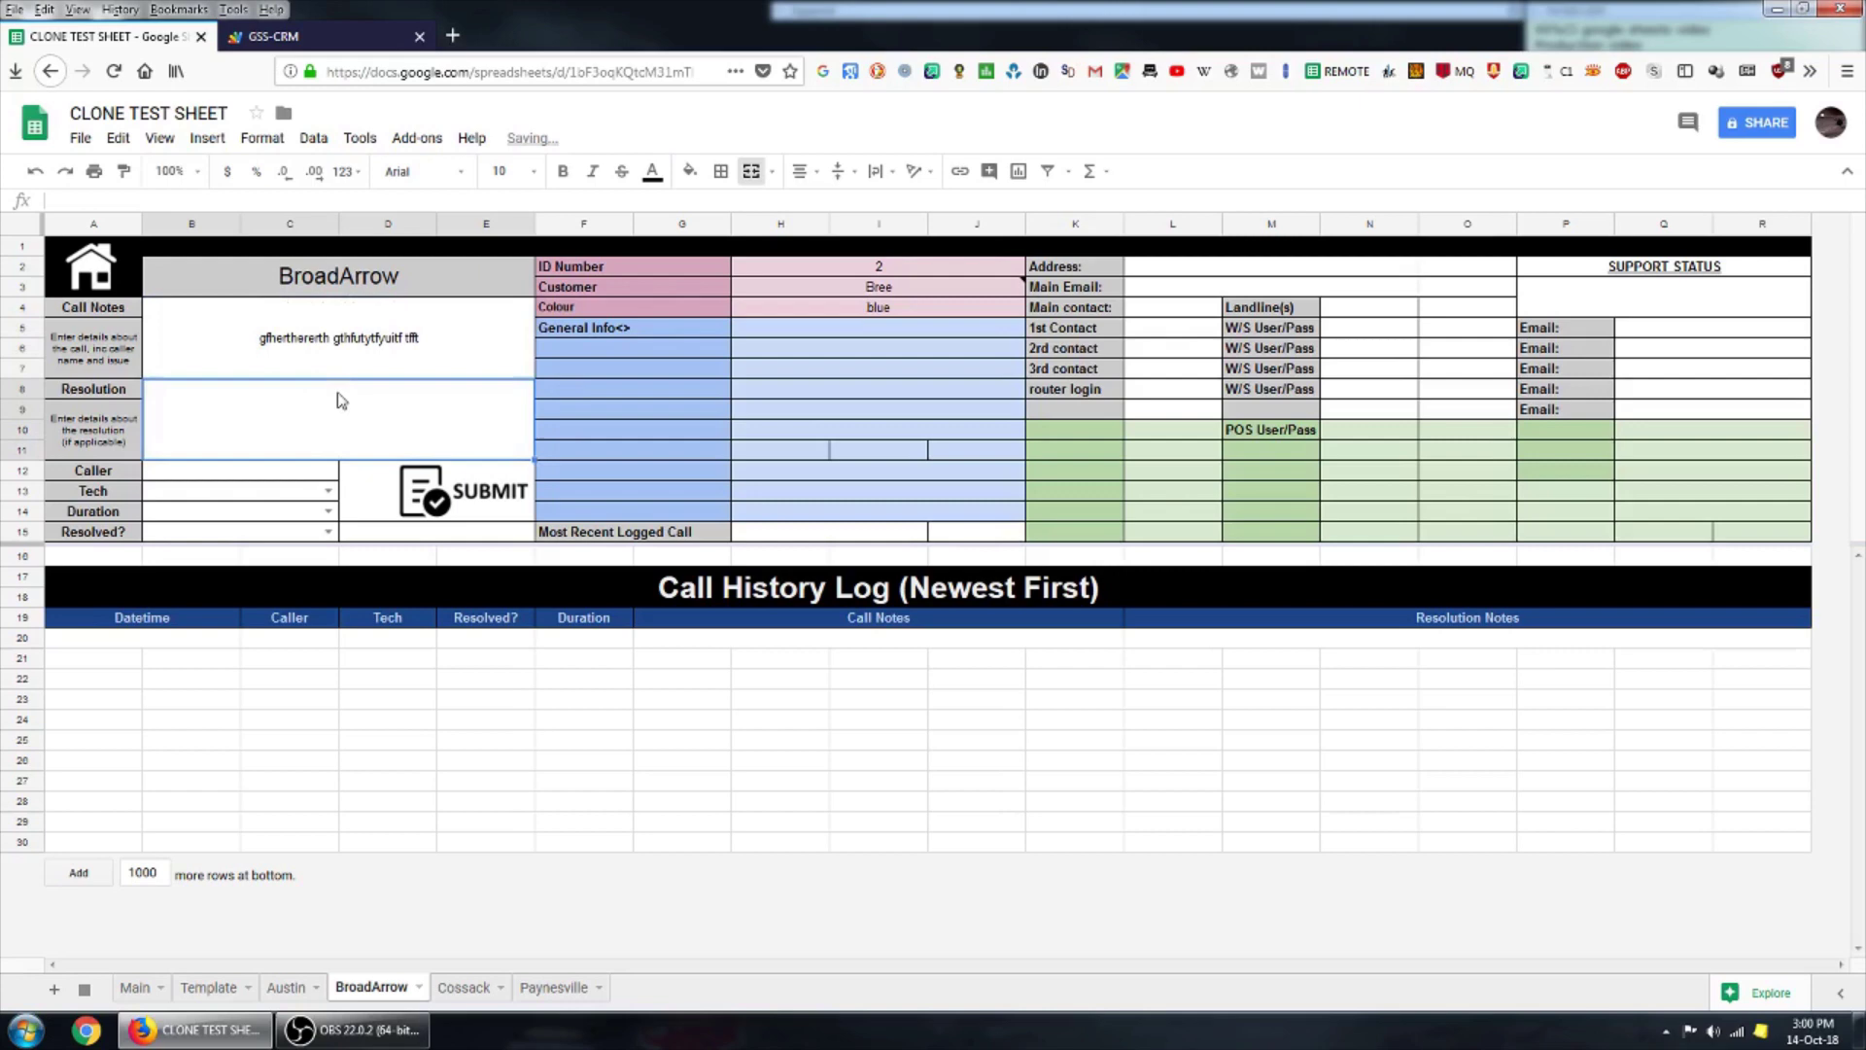
pyautogui.write('eyrtjeryteytrj ertyerth')
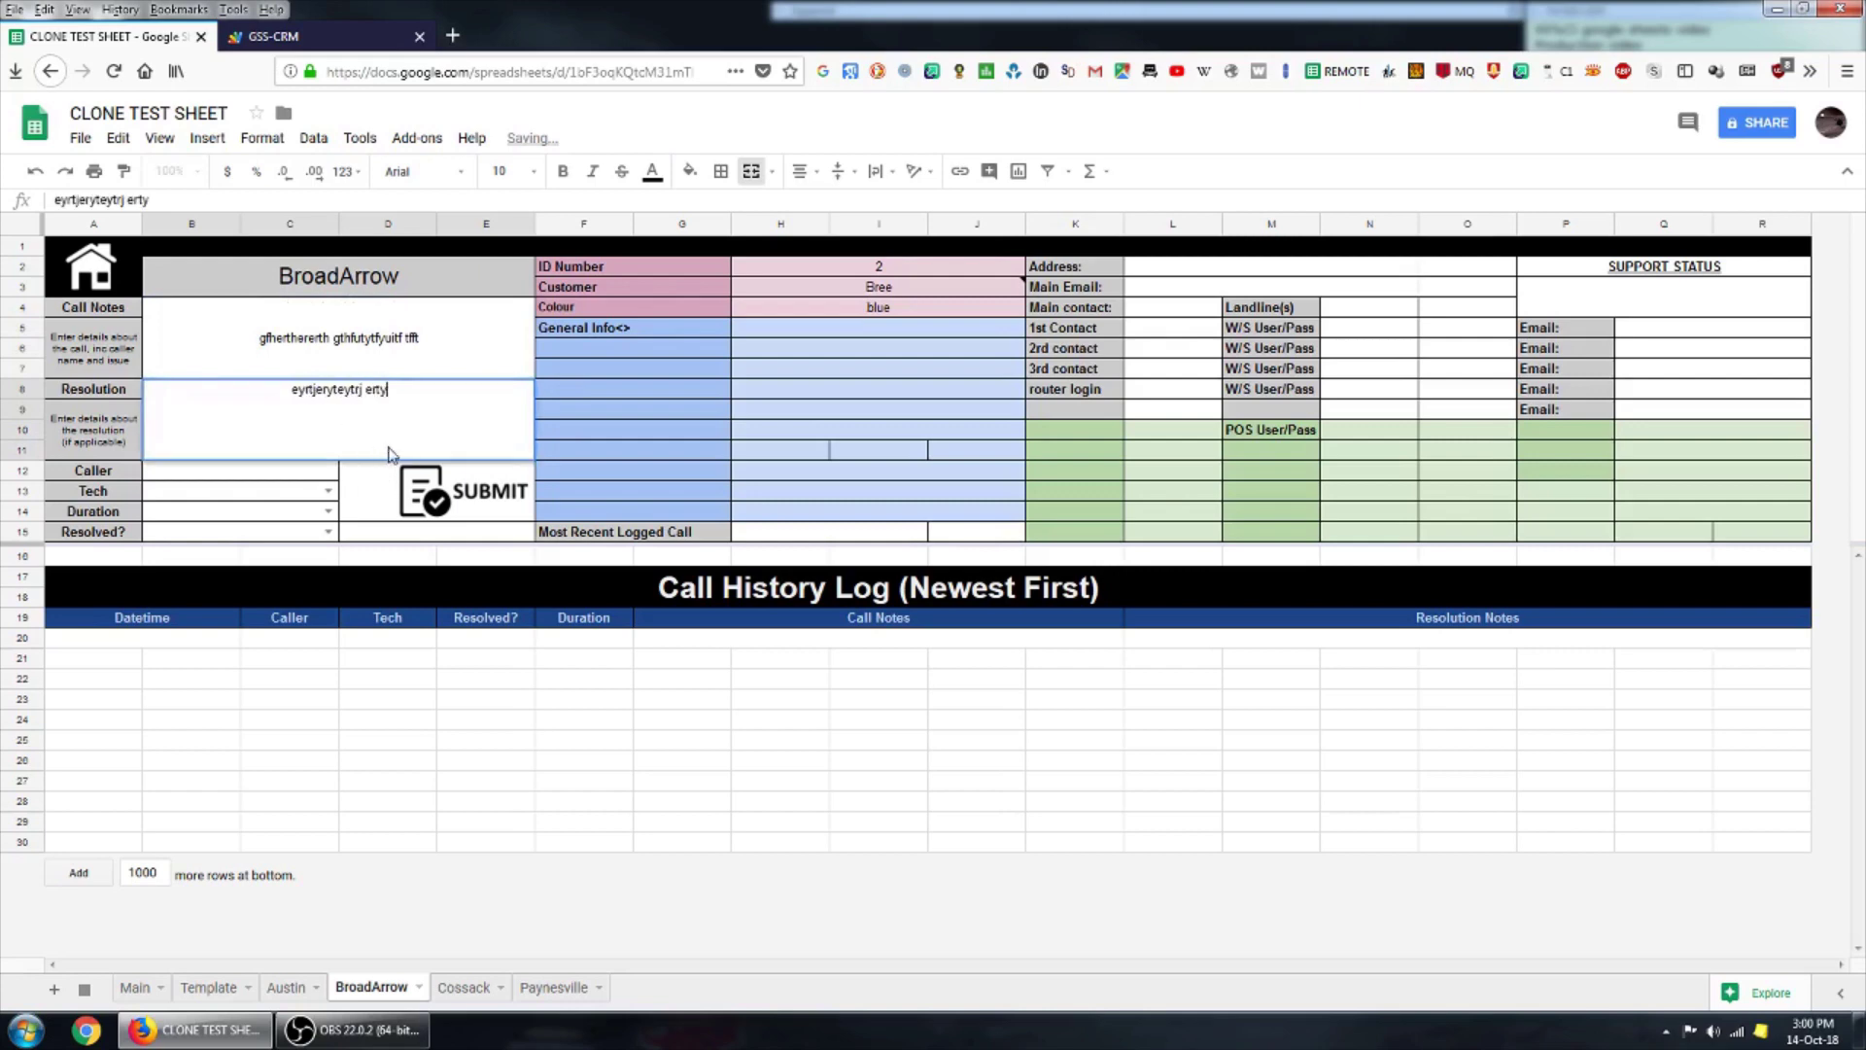
pyautogui.click(265, 472)
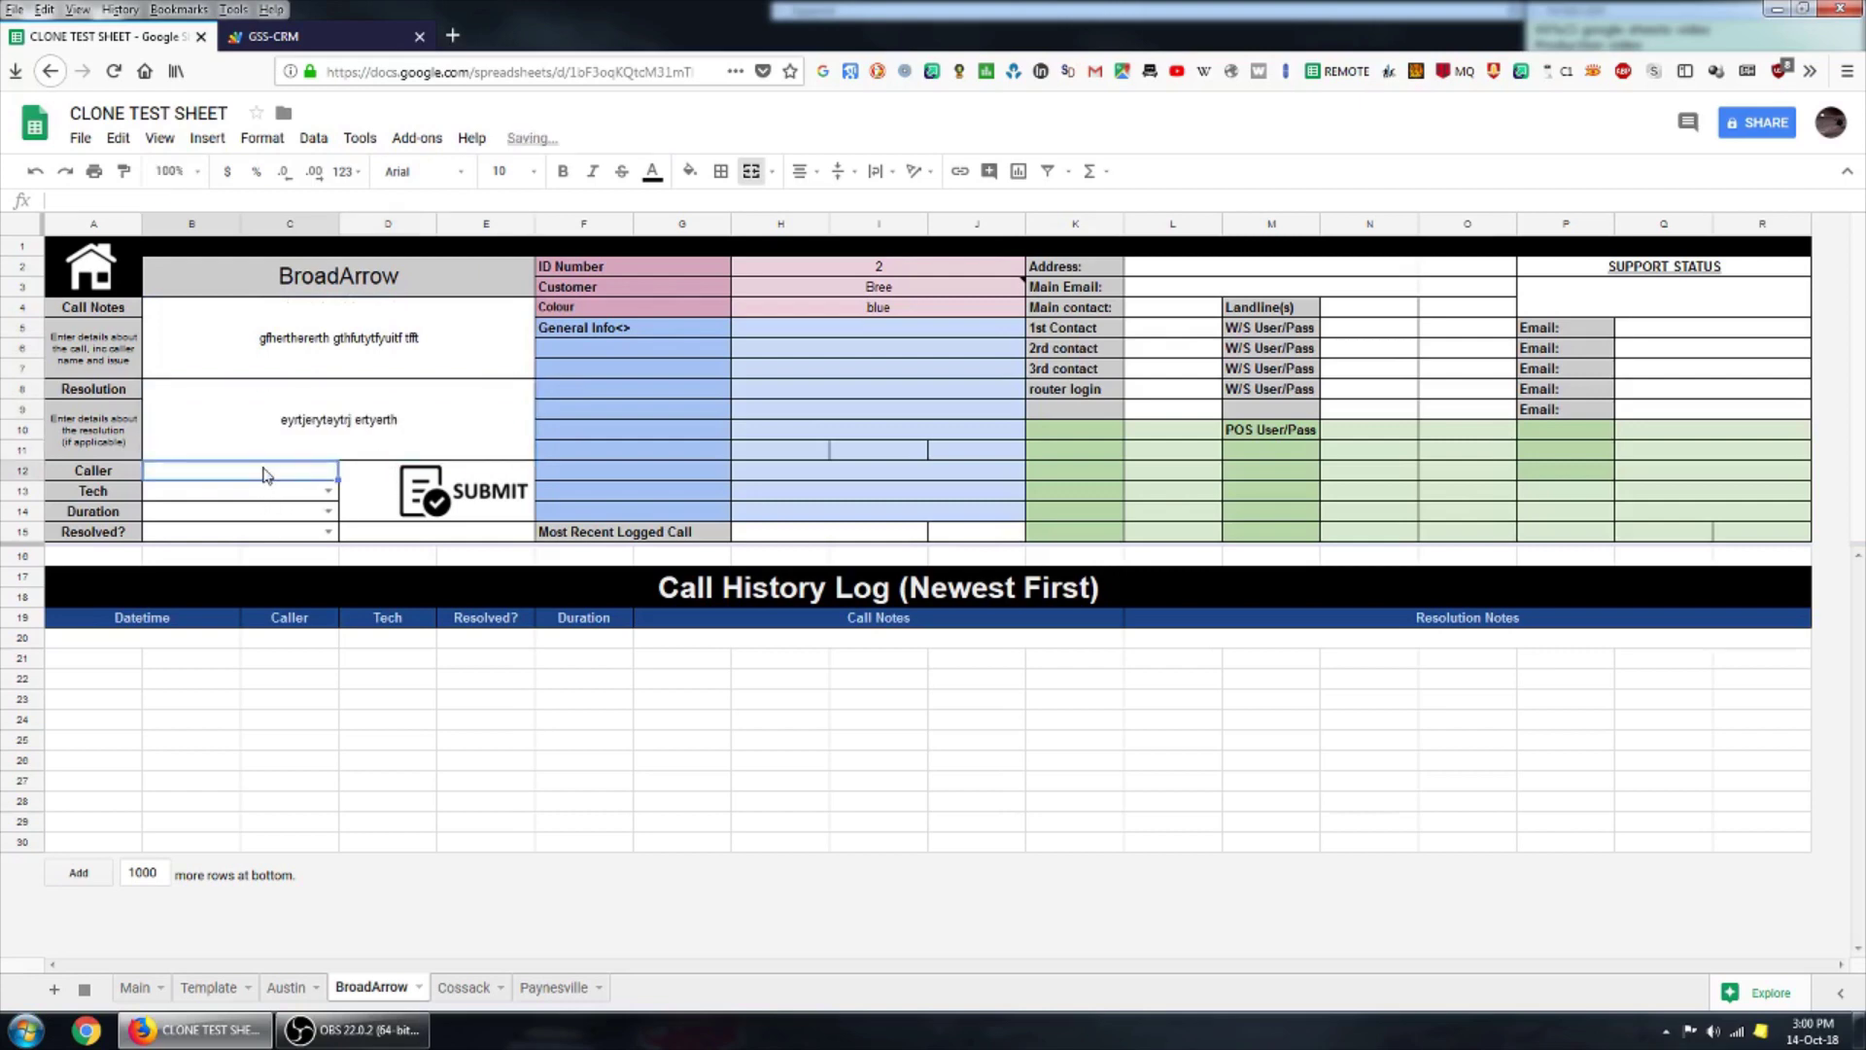
pyautogui.write('ertwrtwh')
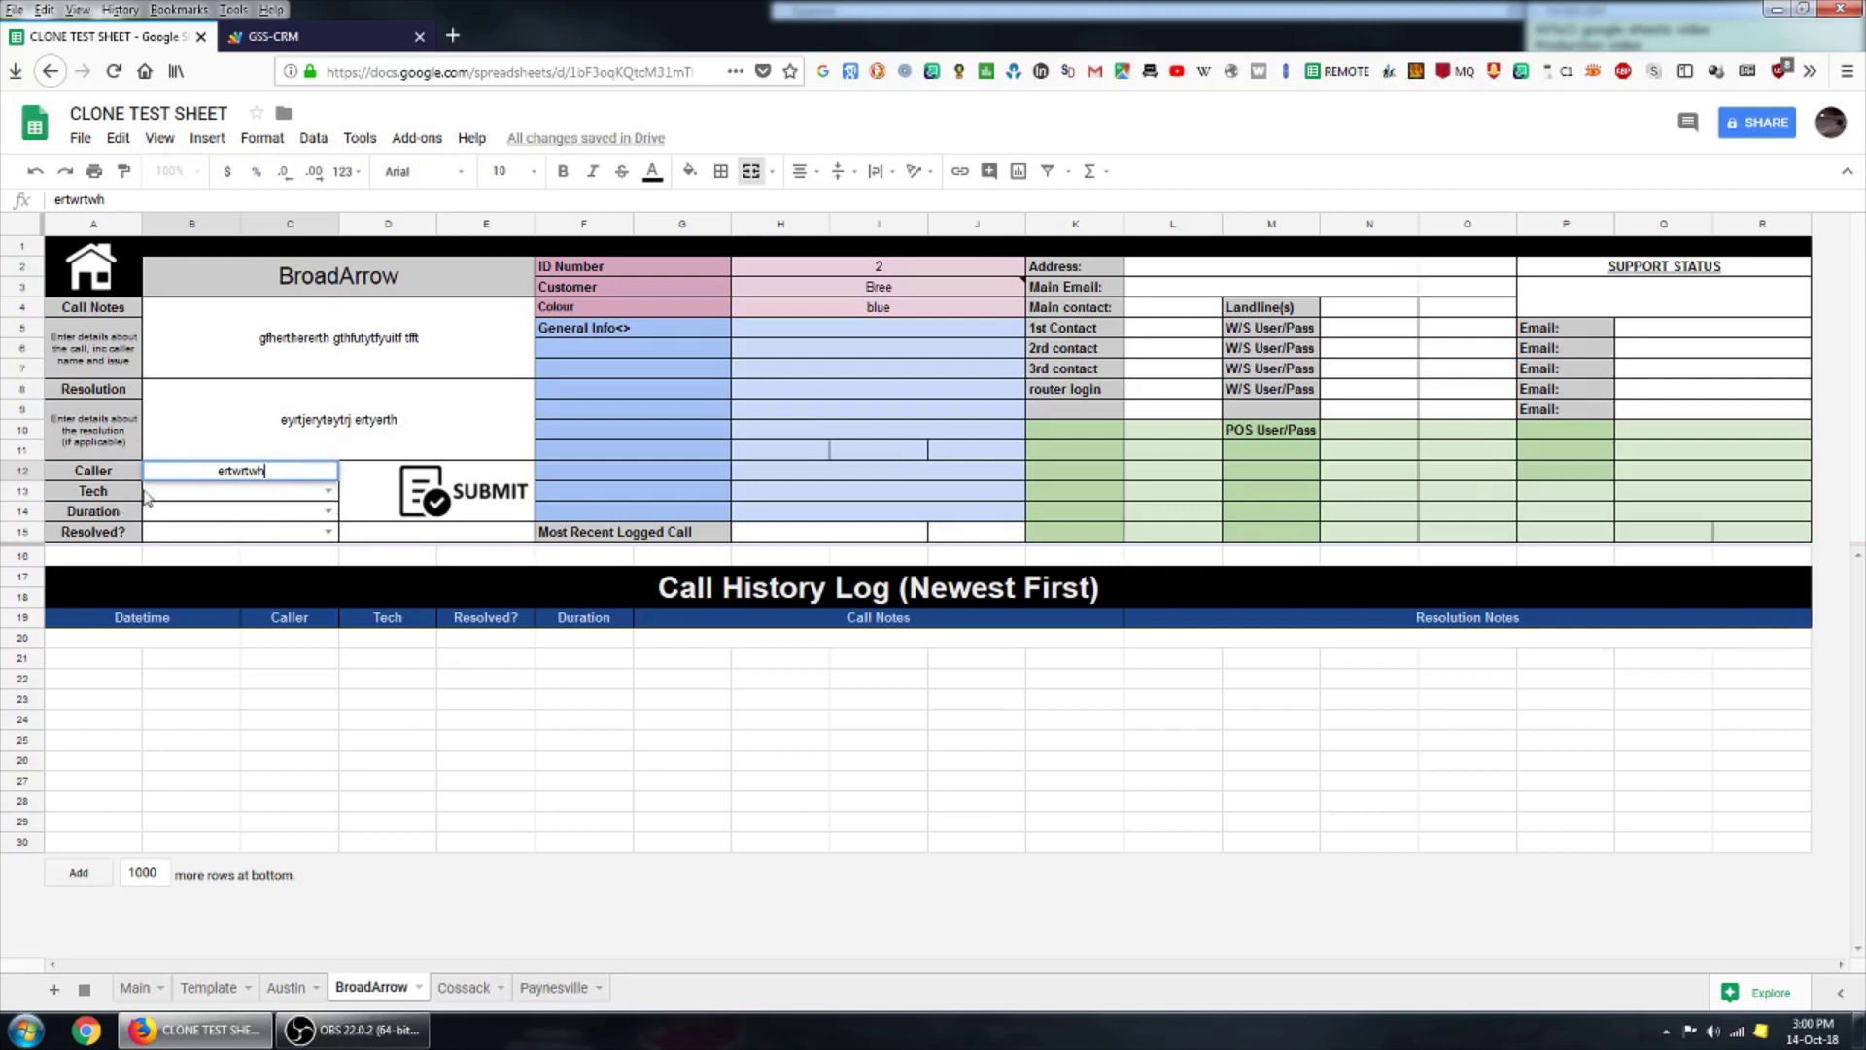
# Set Tech to Bree, Duration to 30 min and Resolved? to PARTIAL.
pyautogui.click(328, 490)
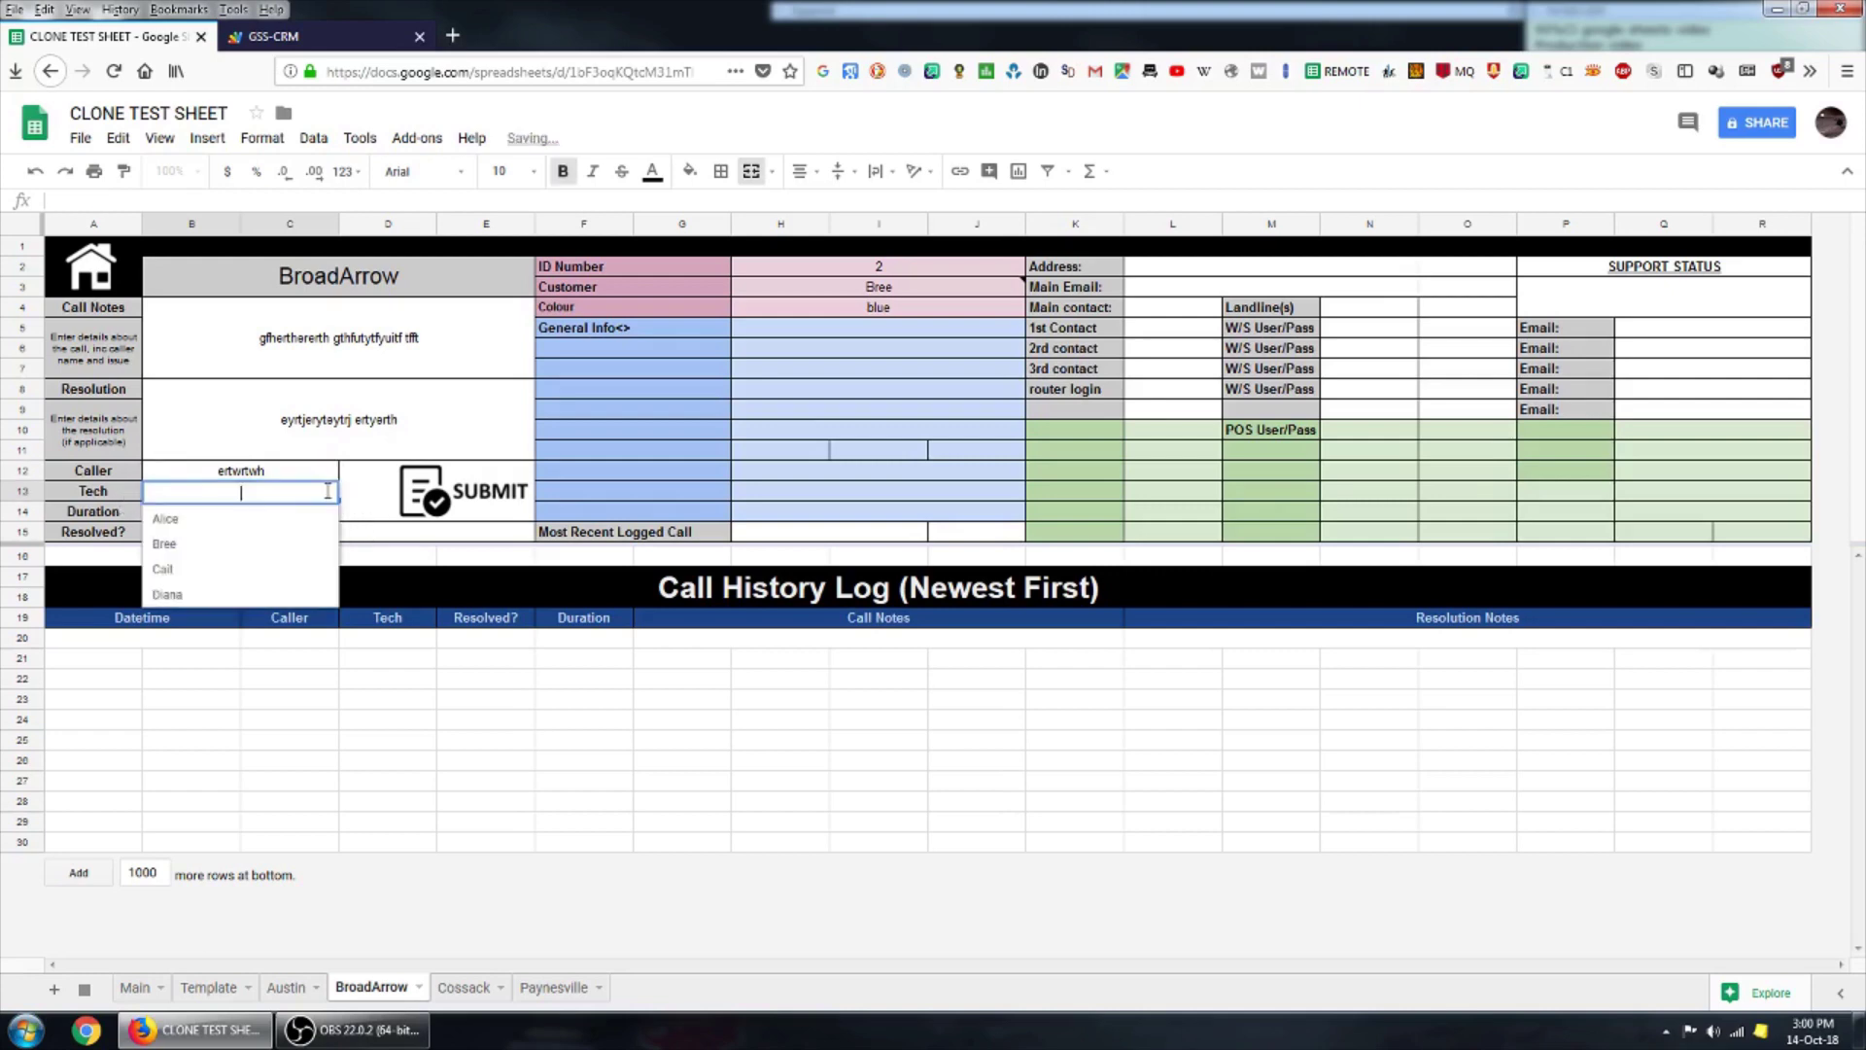
pyautogui.click(233, 543)
pyautogui.click(328, 512)
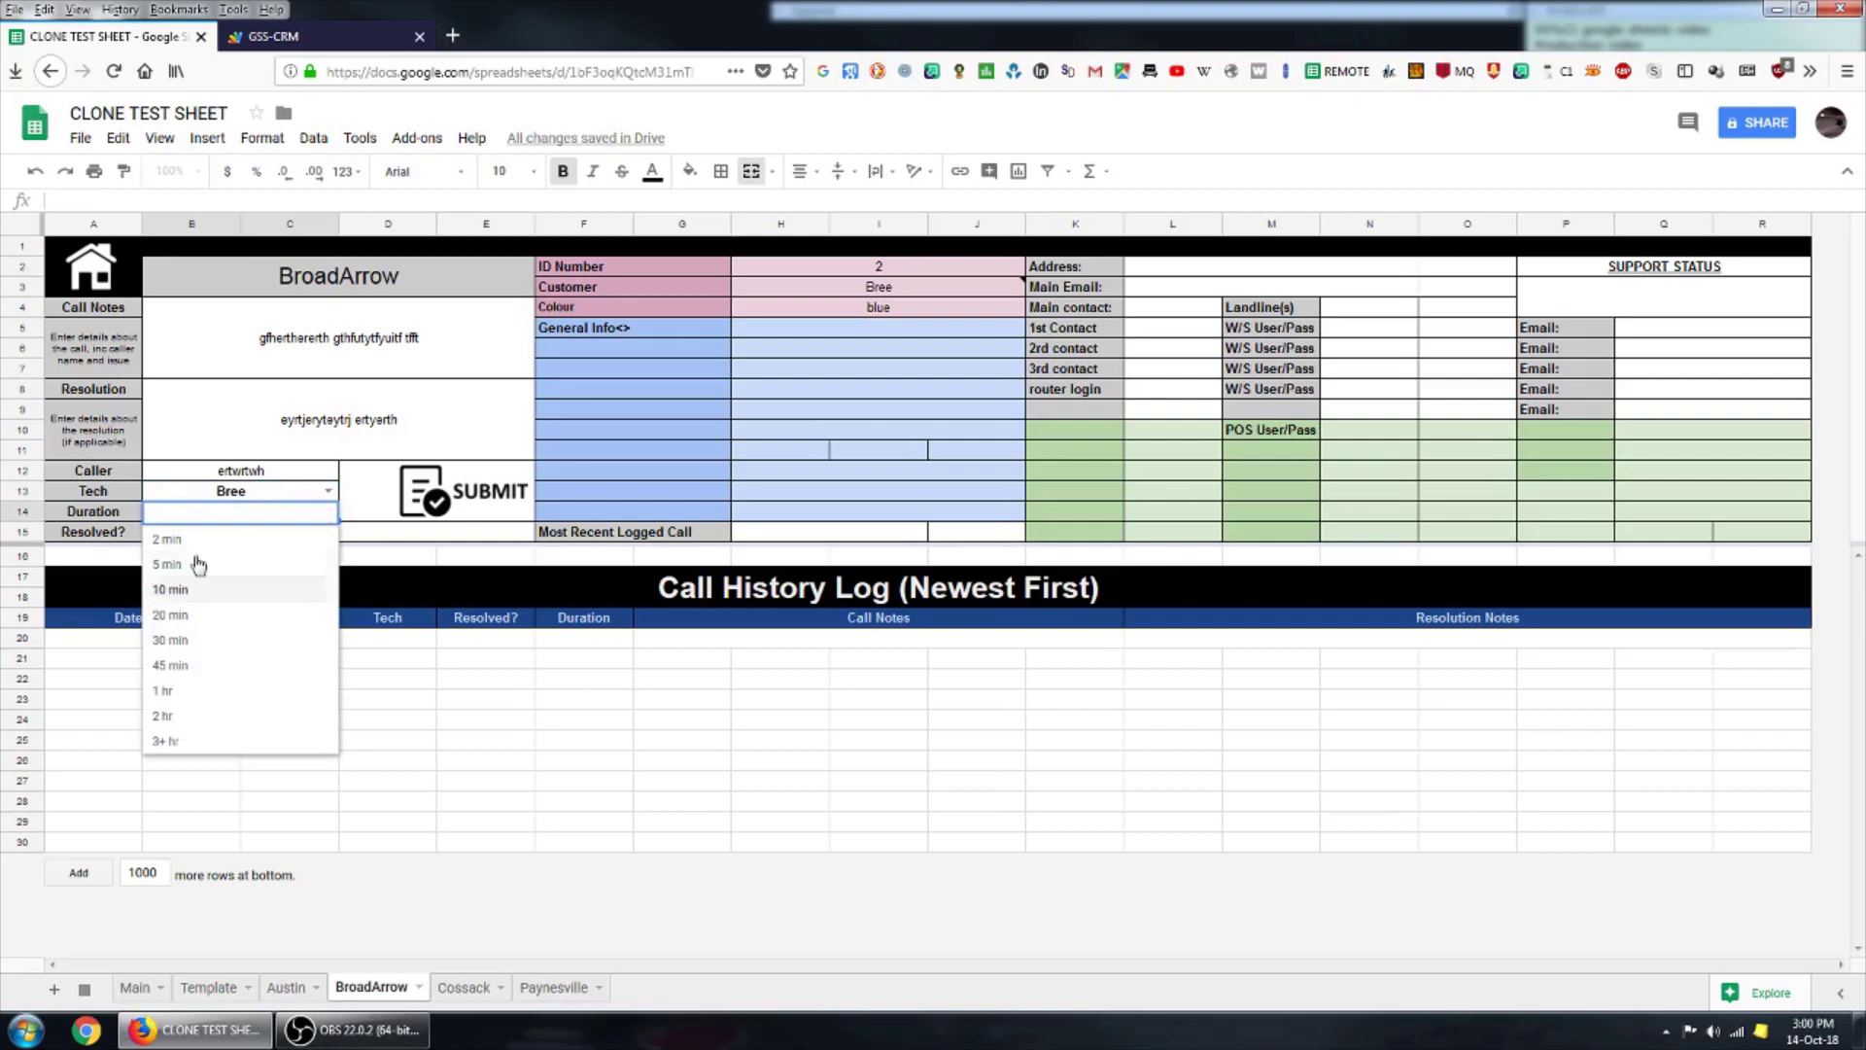
pyautogui.click(166, 642)
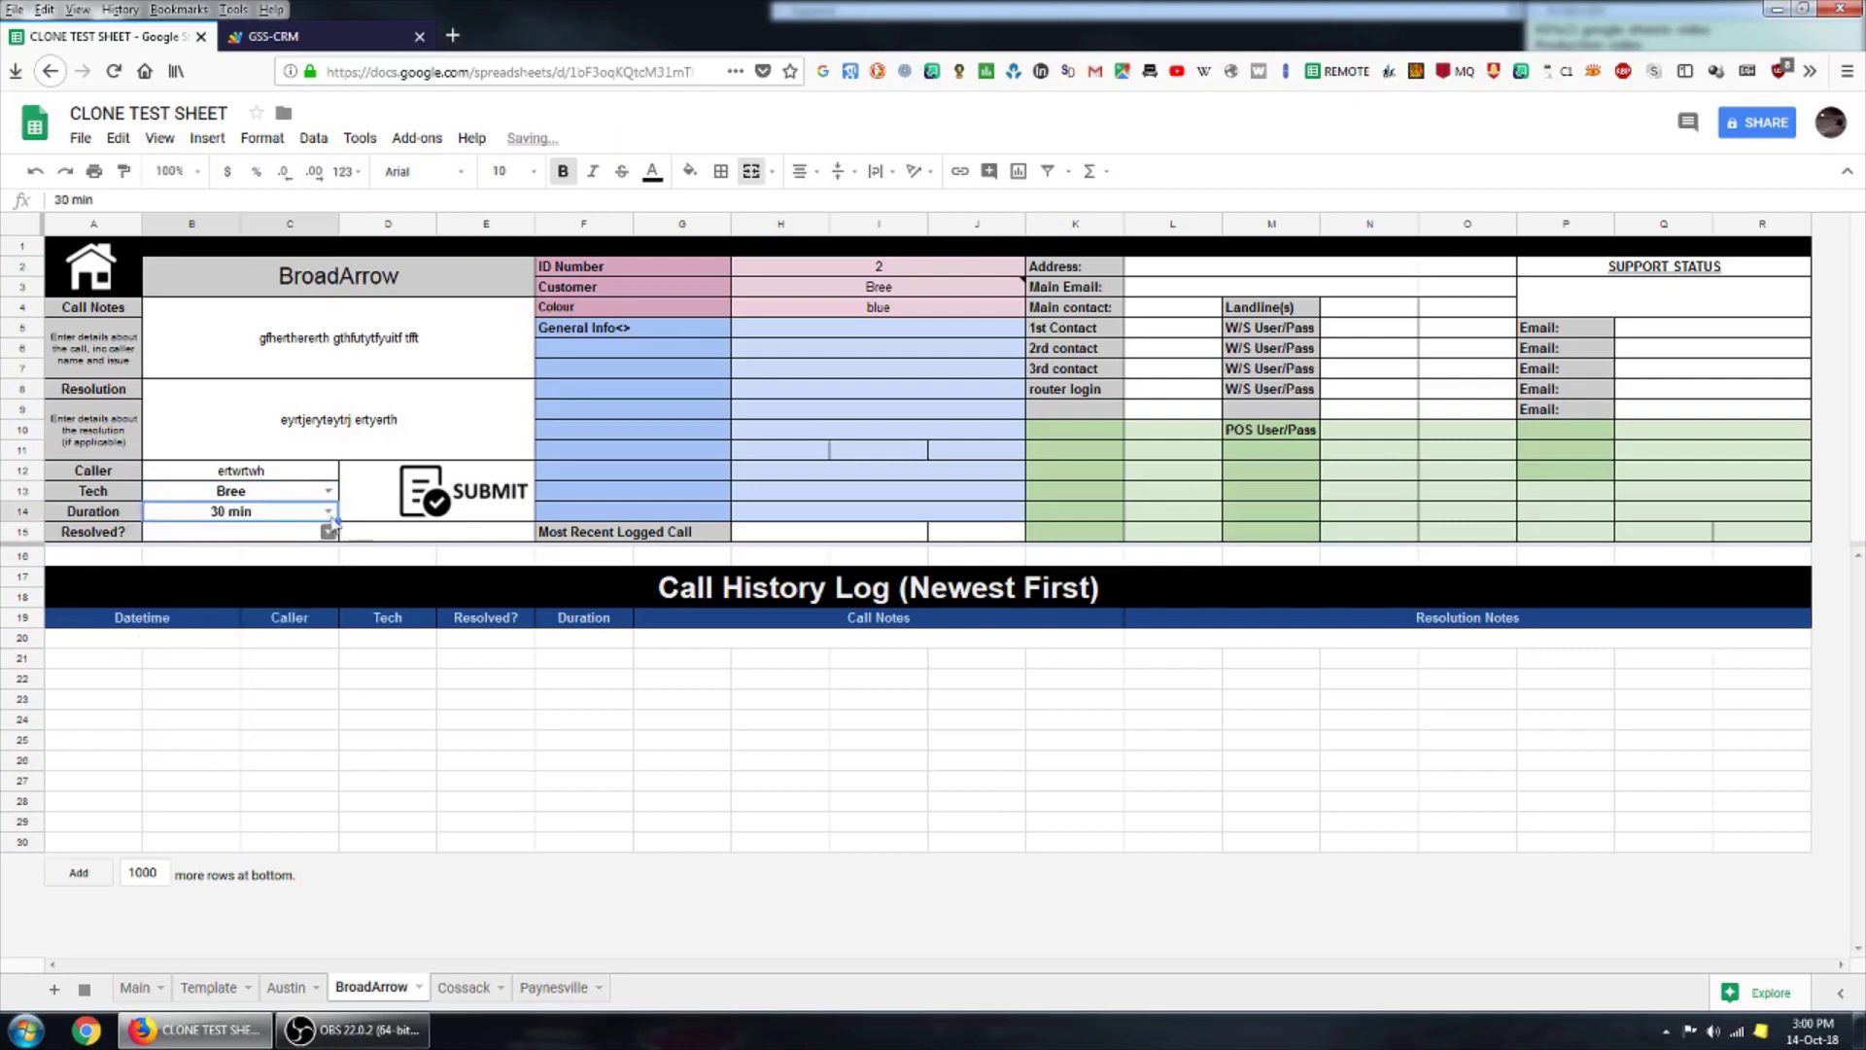
pyautogui.click(328, 533)
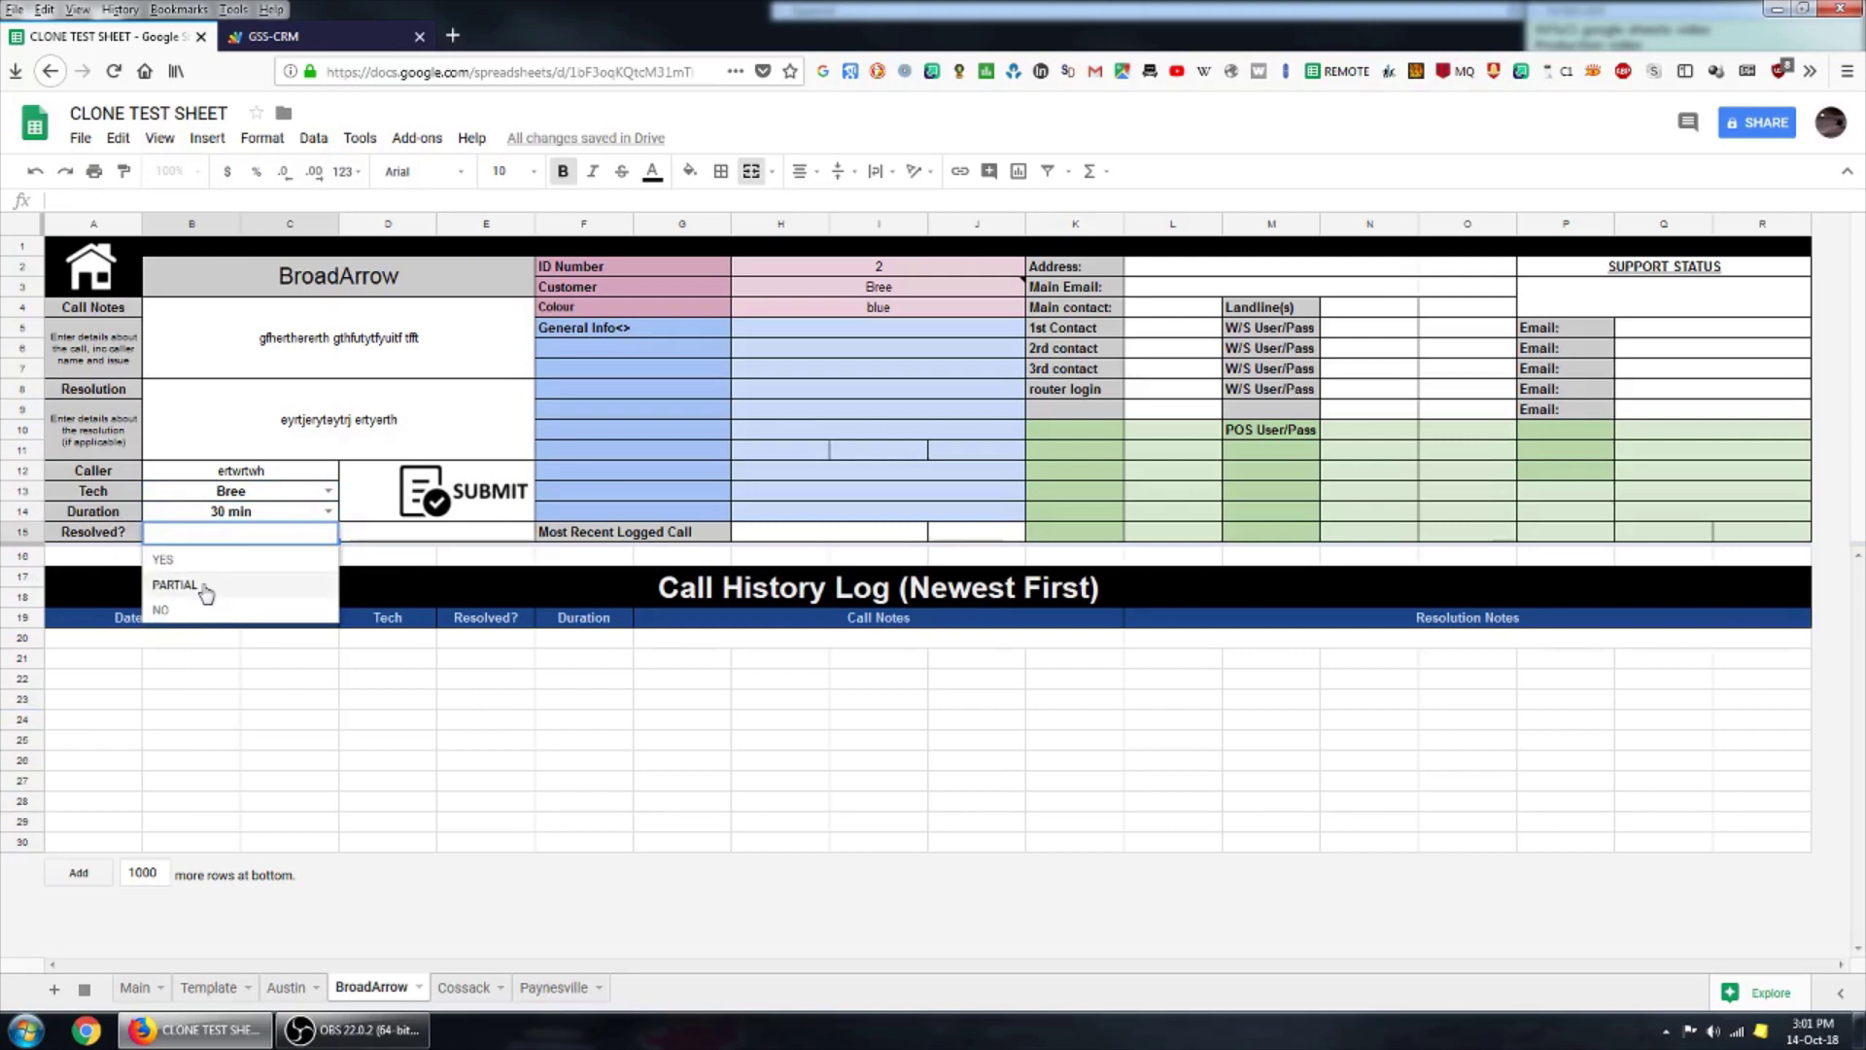
pyautogui.click(200, 586)
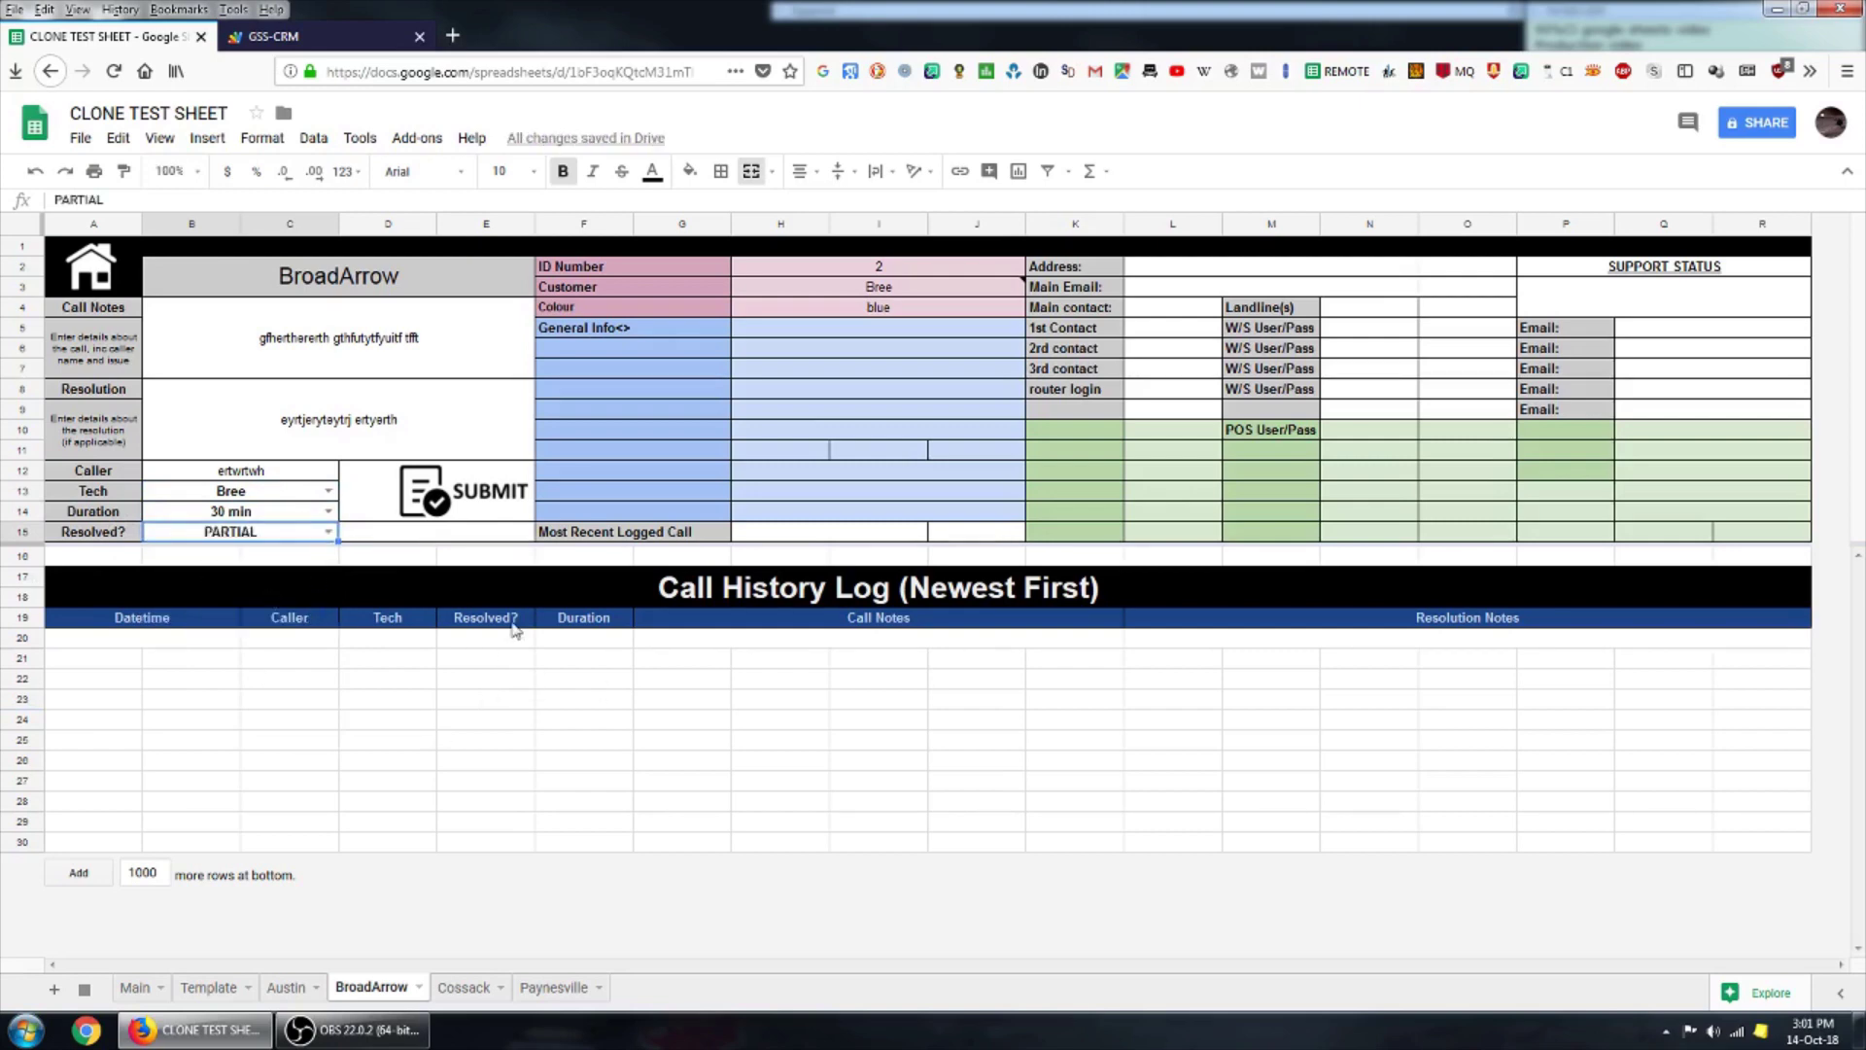
# Open the data validation rule for Resolved? (B15:C15), keeping the List of items criteria.
pyautogui.rightClick(248, 537)
pyautogui.scroll(-2, 387, 890)
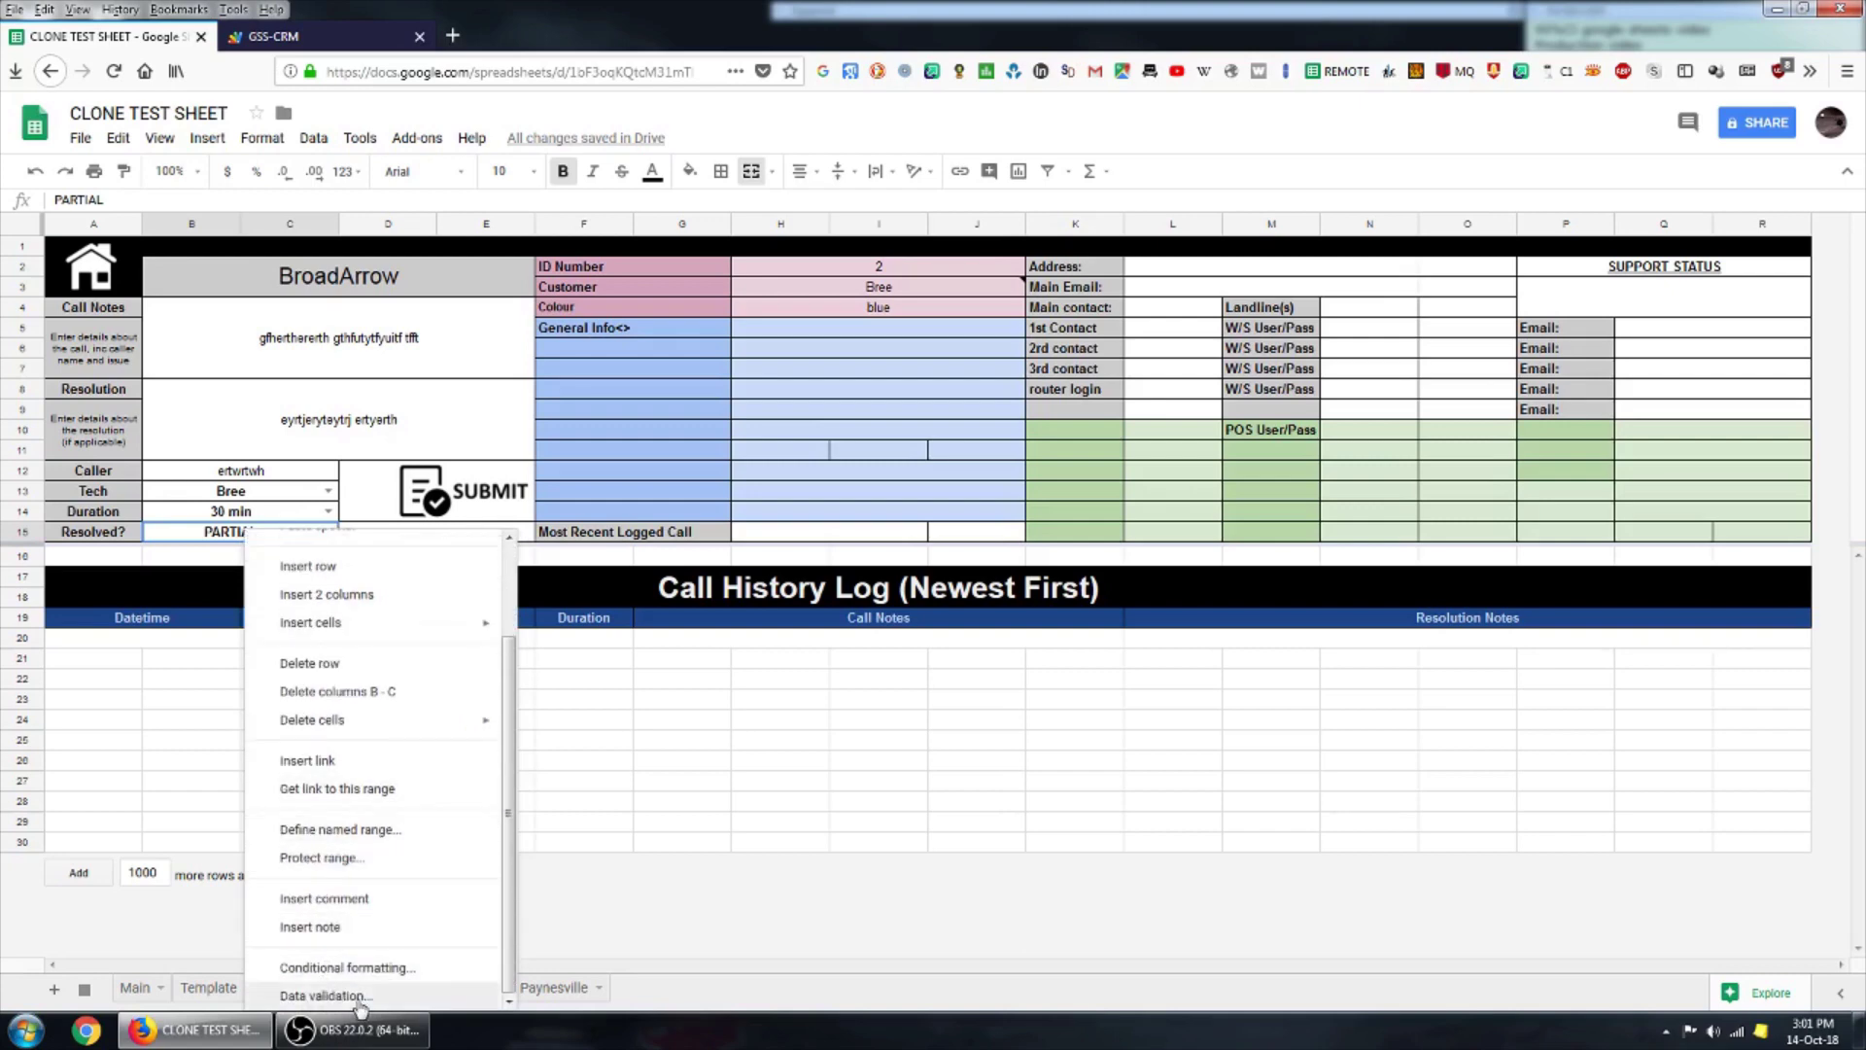
pyautogui.click(321, 996)
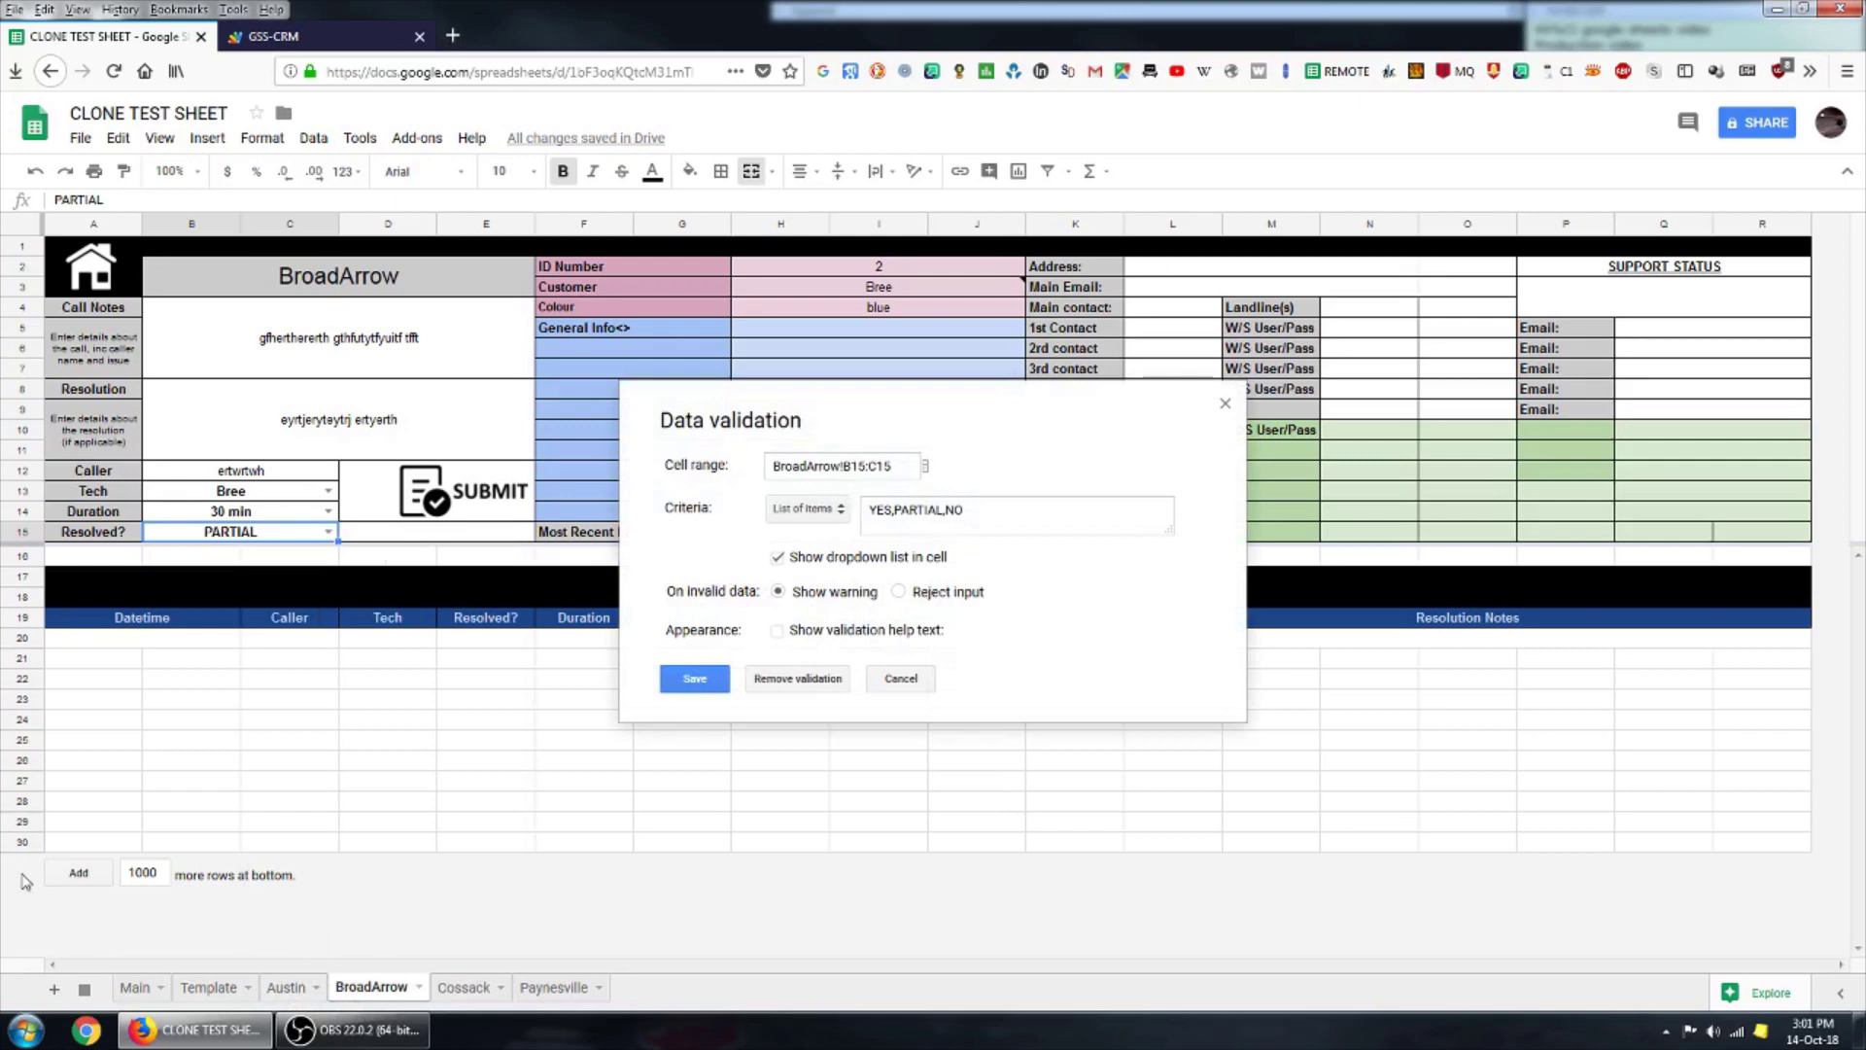
pyautogui.click(821, 513)
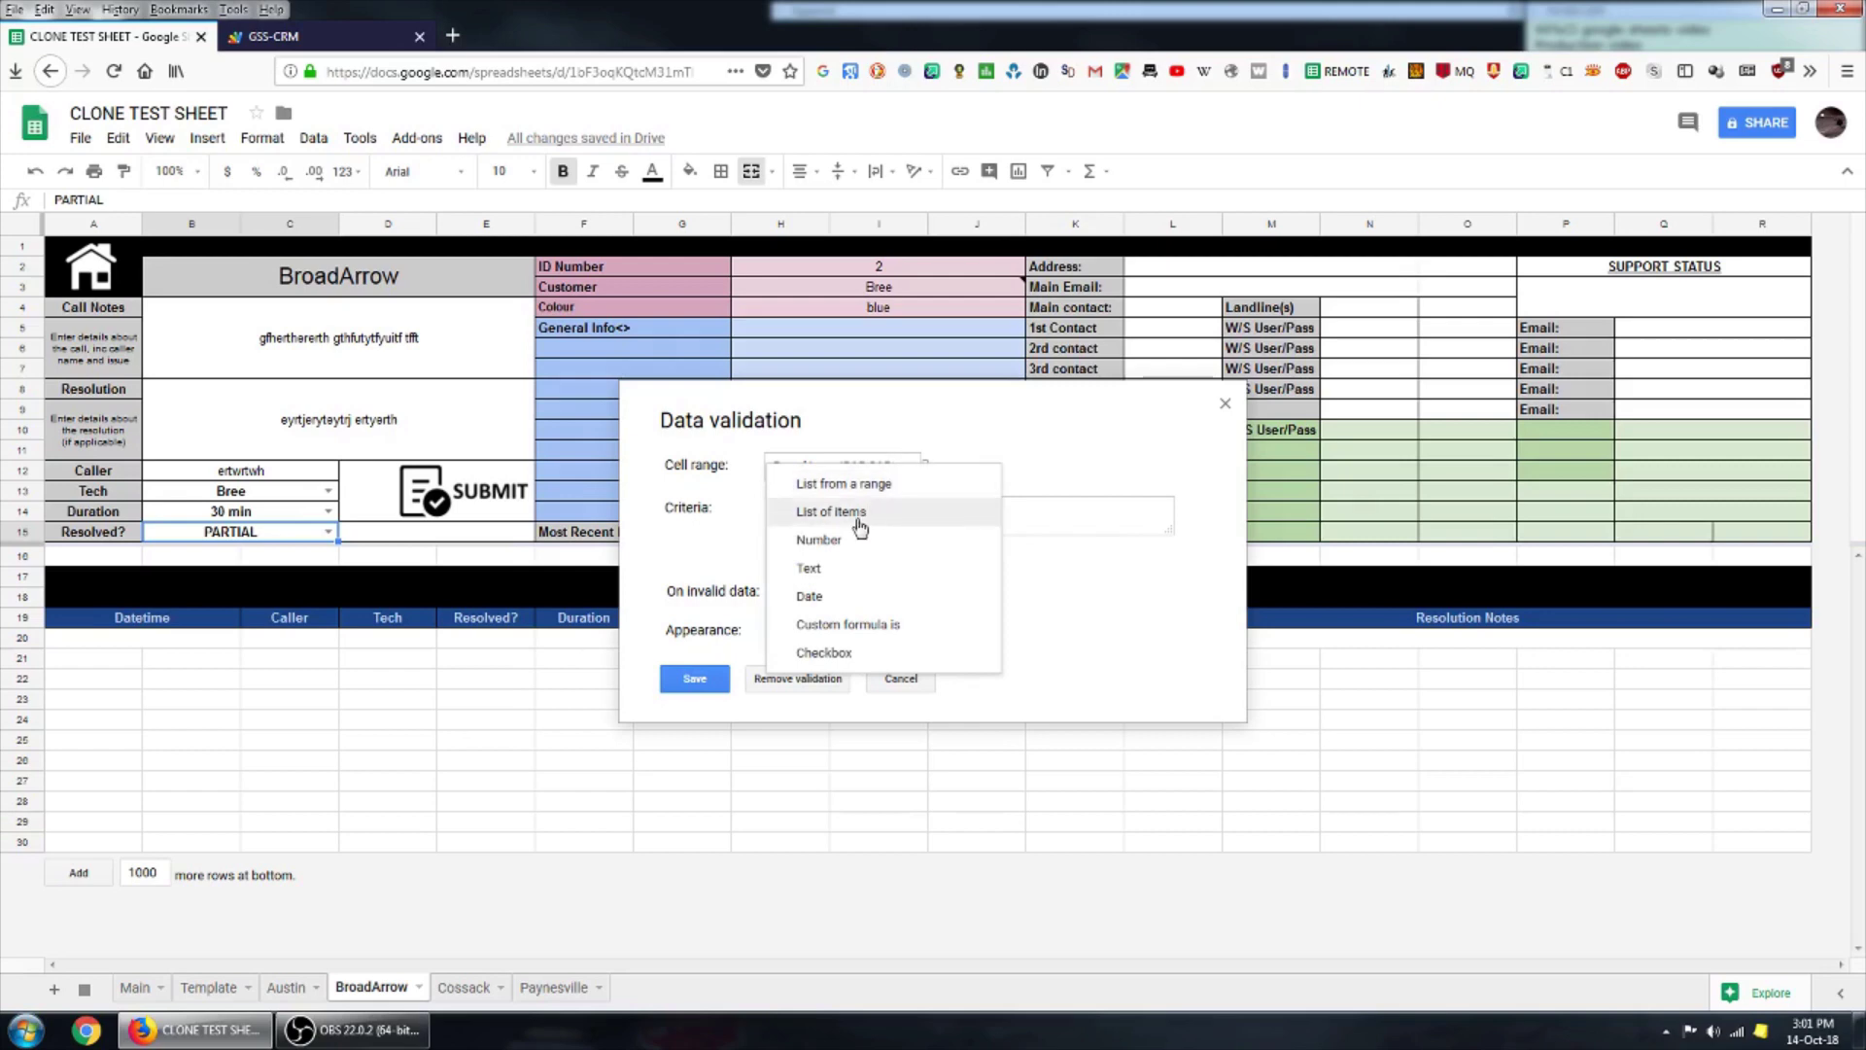
pyautogui.click(963, 526)
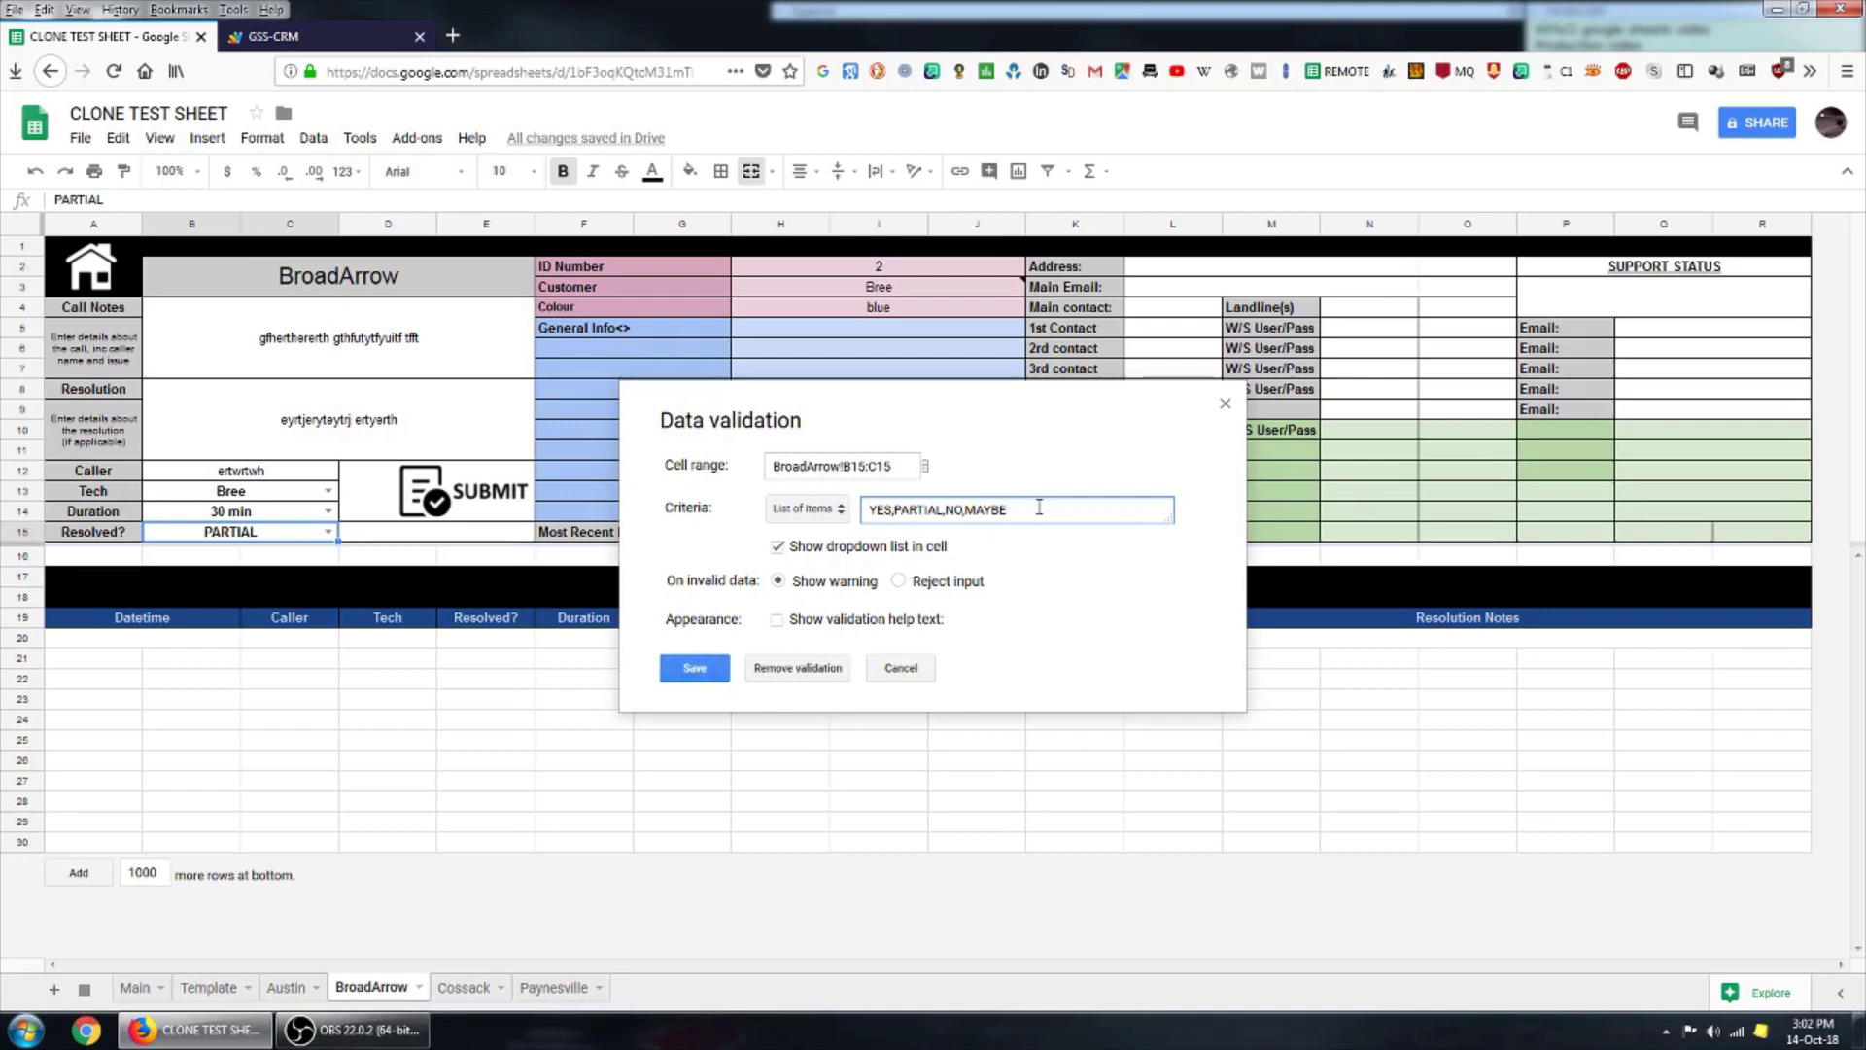
# Save the rule with MAYBE, set Resolved? to MAYBE, submit, and check the logged value in E21.
pyautogui.click(692, 668)
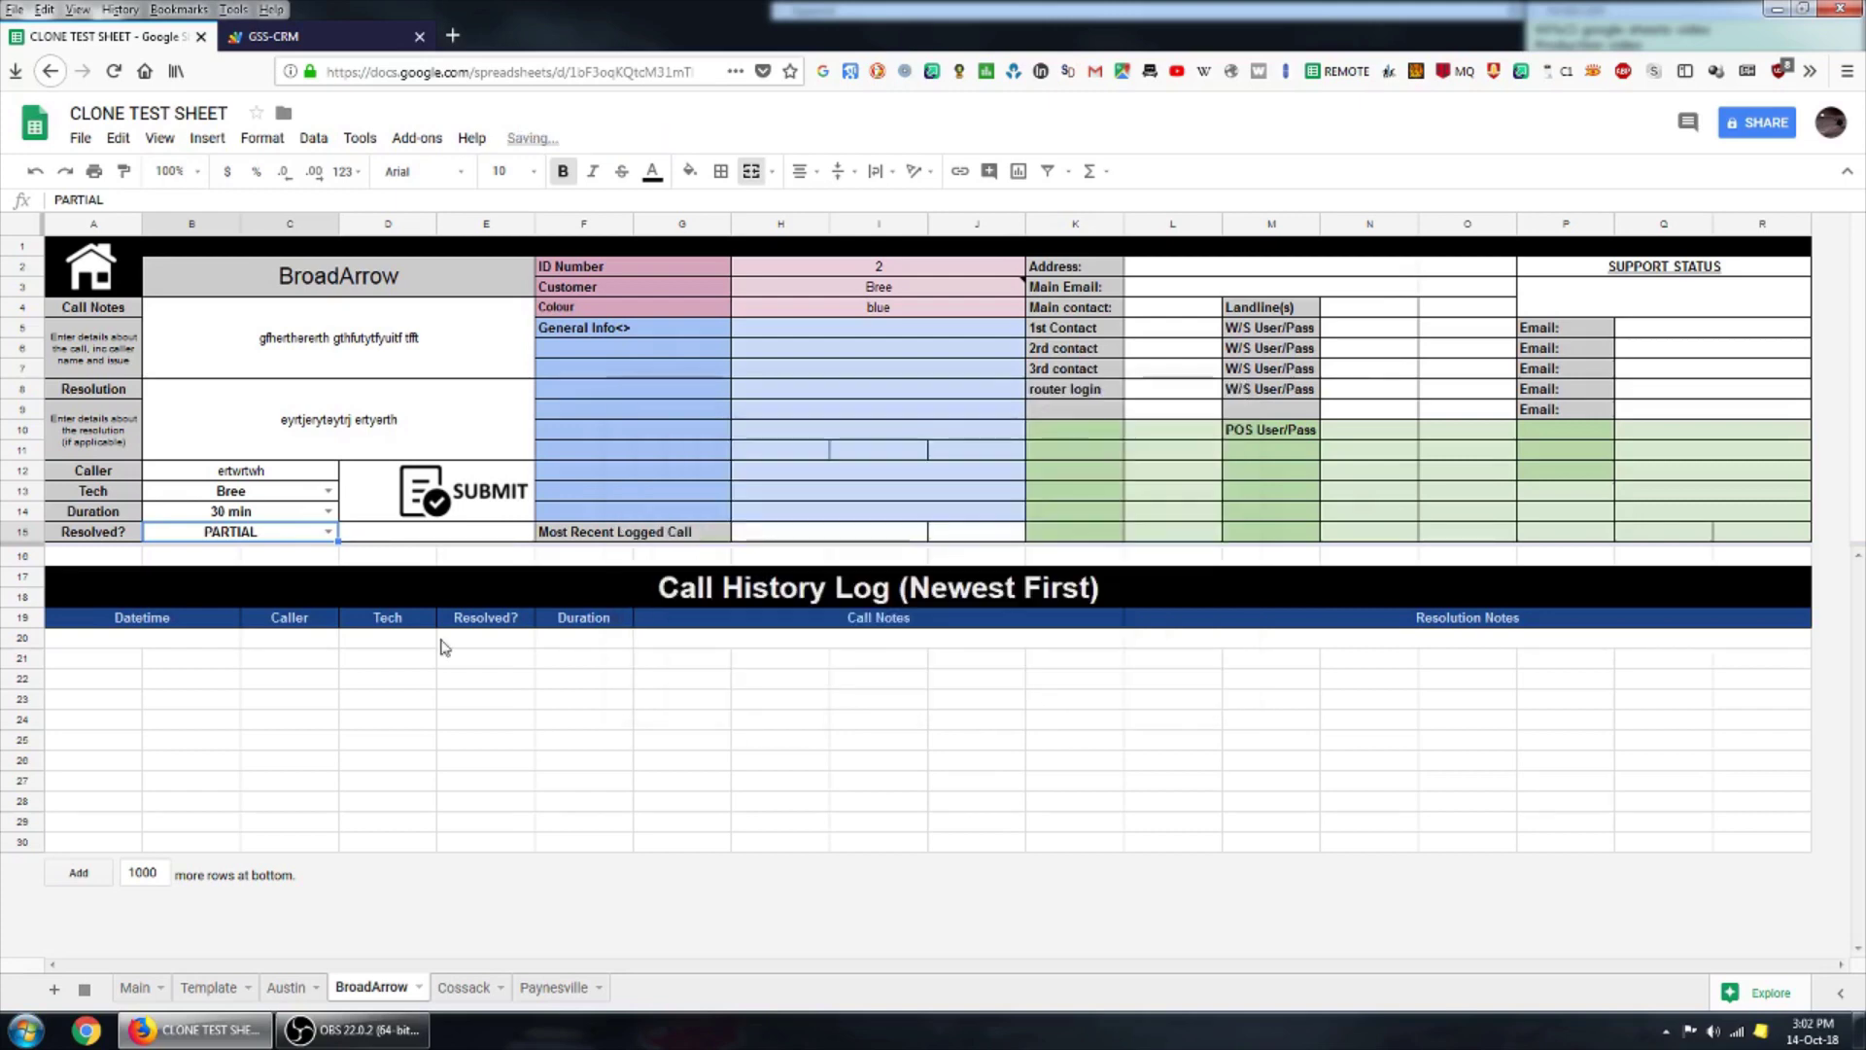
pyautogui.click(329, 533)
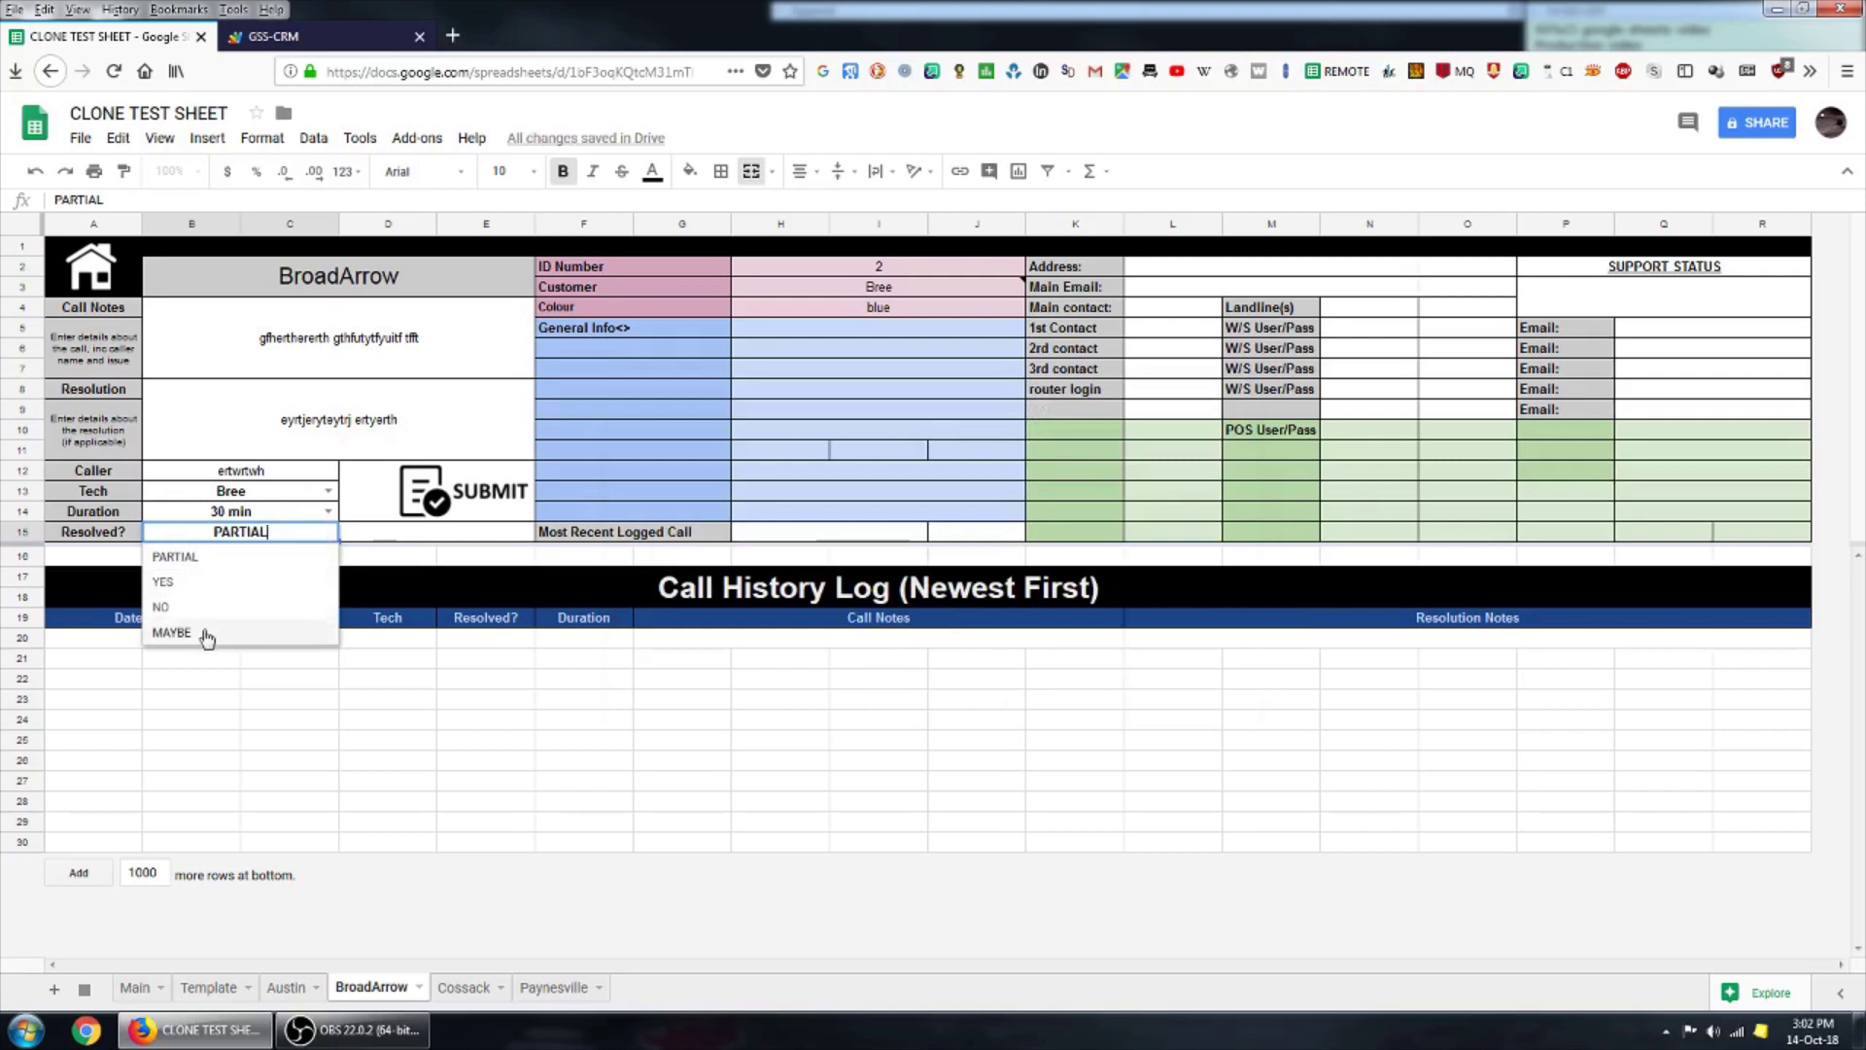
pyautogui.click(175, 632)
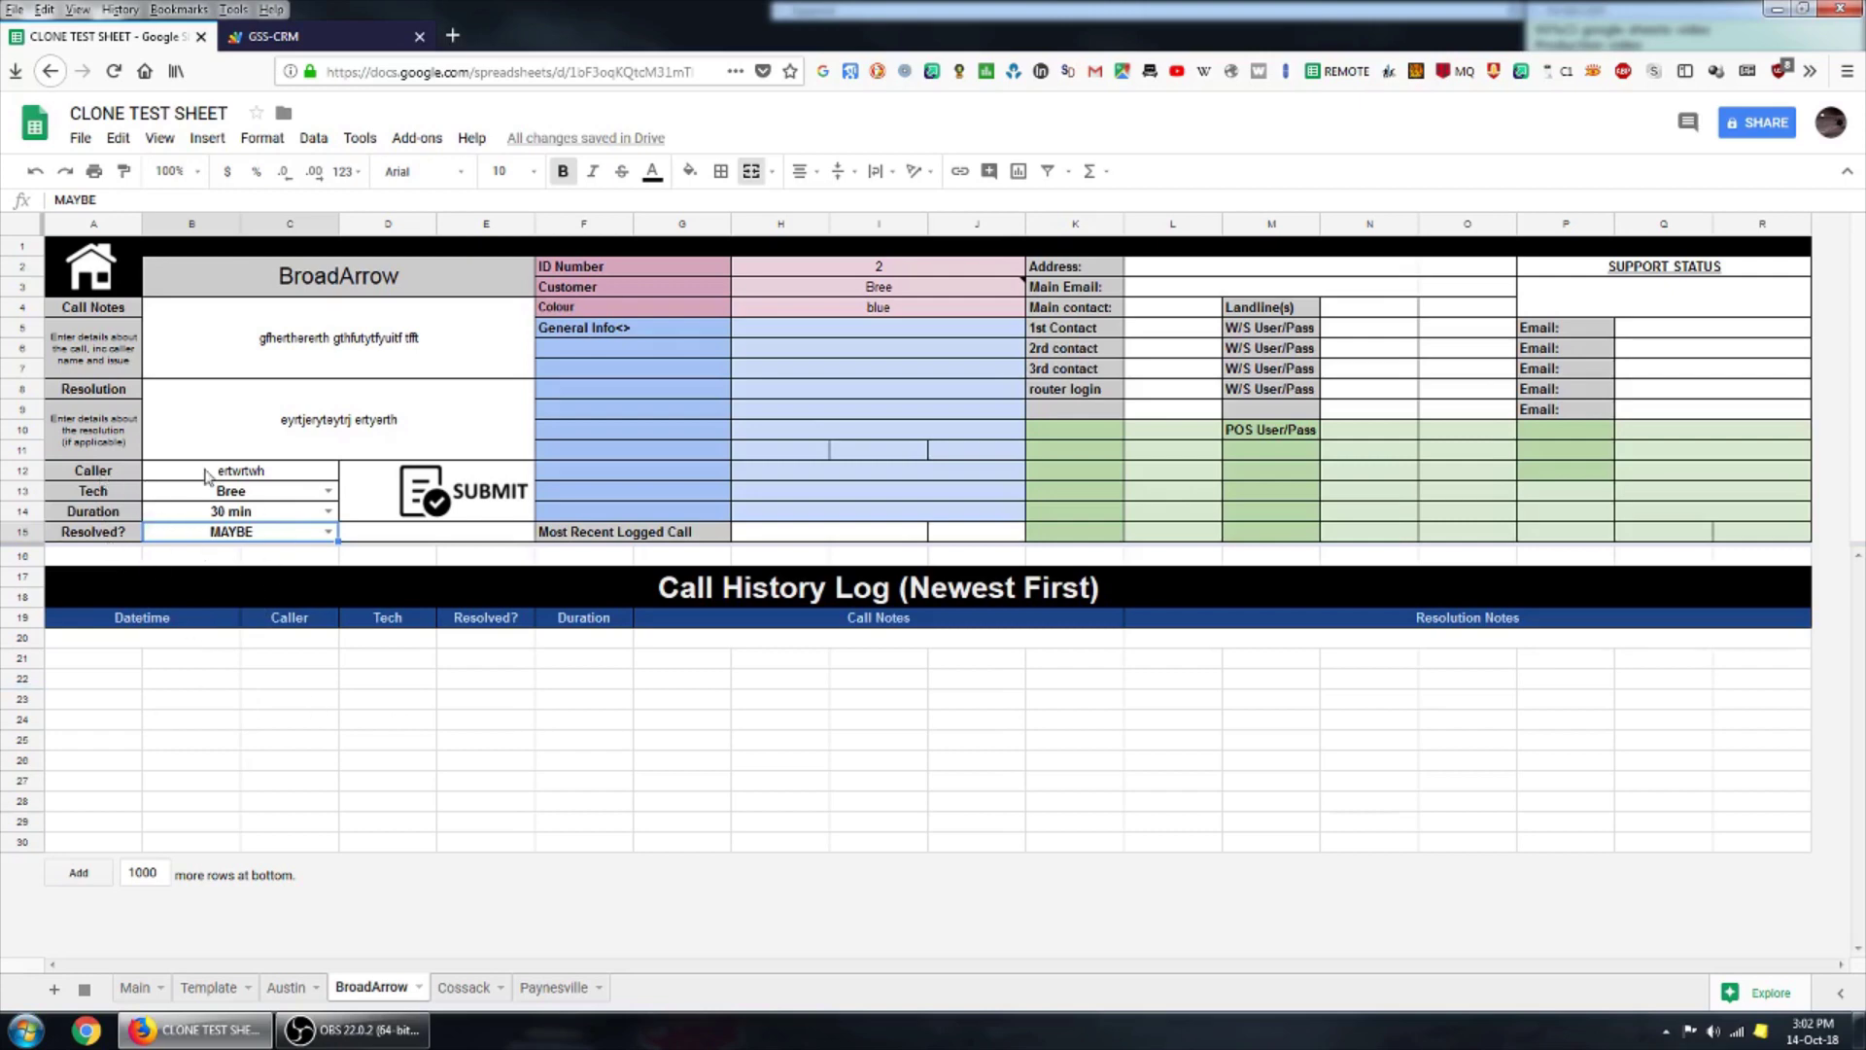
pyautogui.click(482, 507)
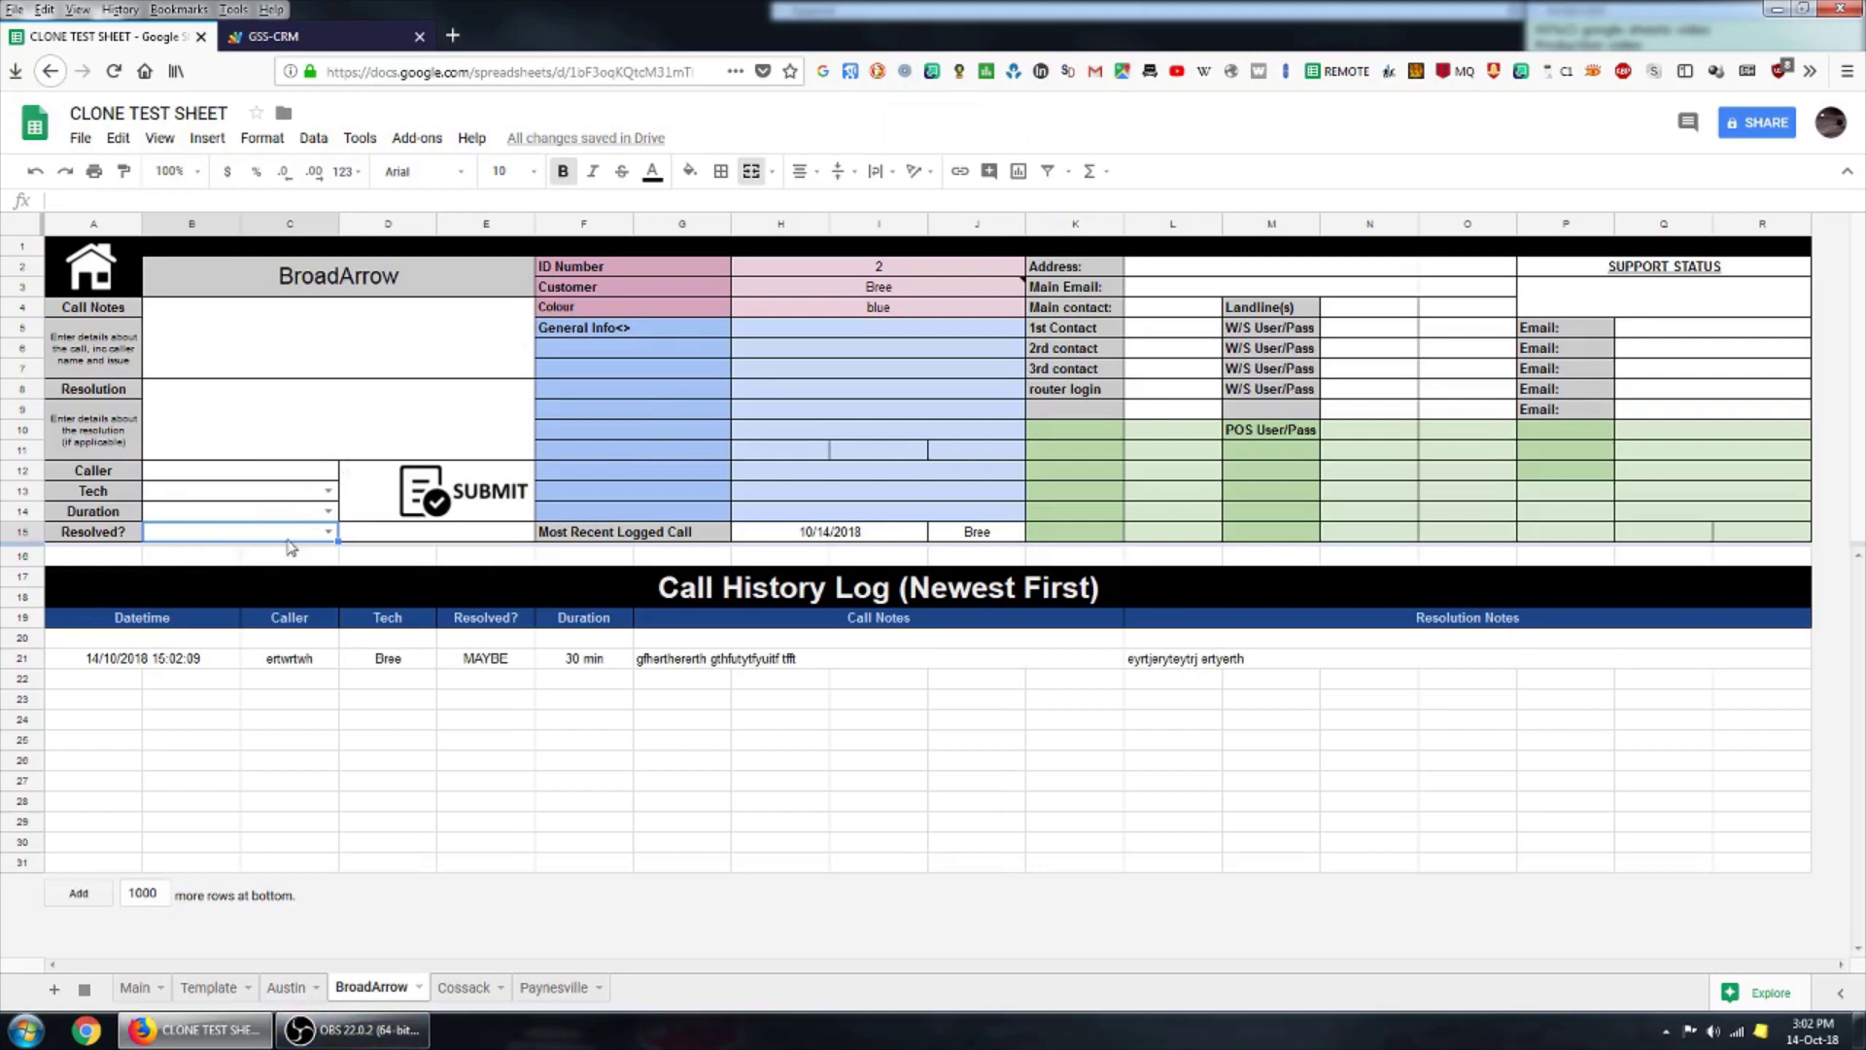
pyautogui.click(472, 659)
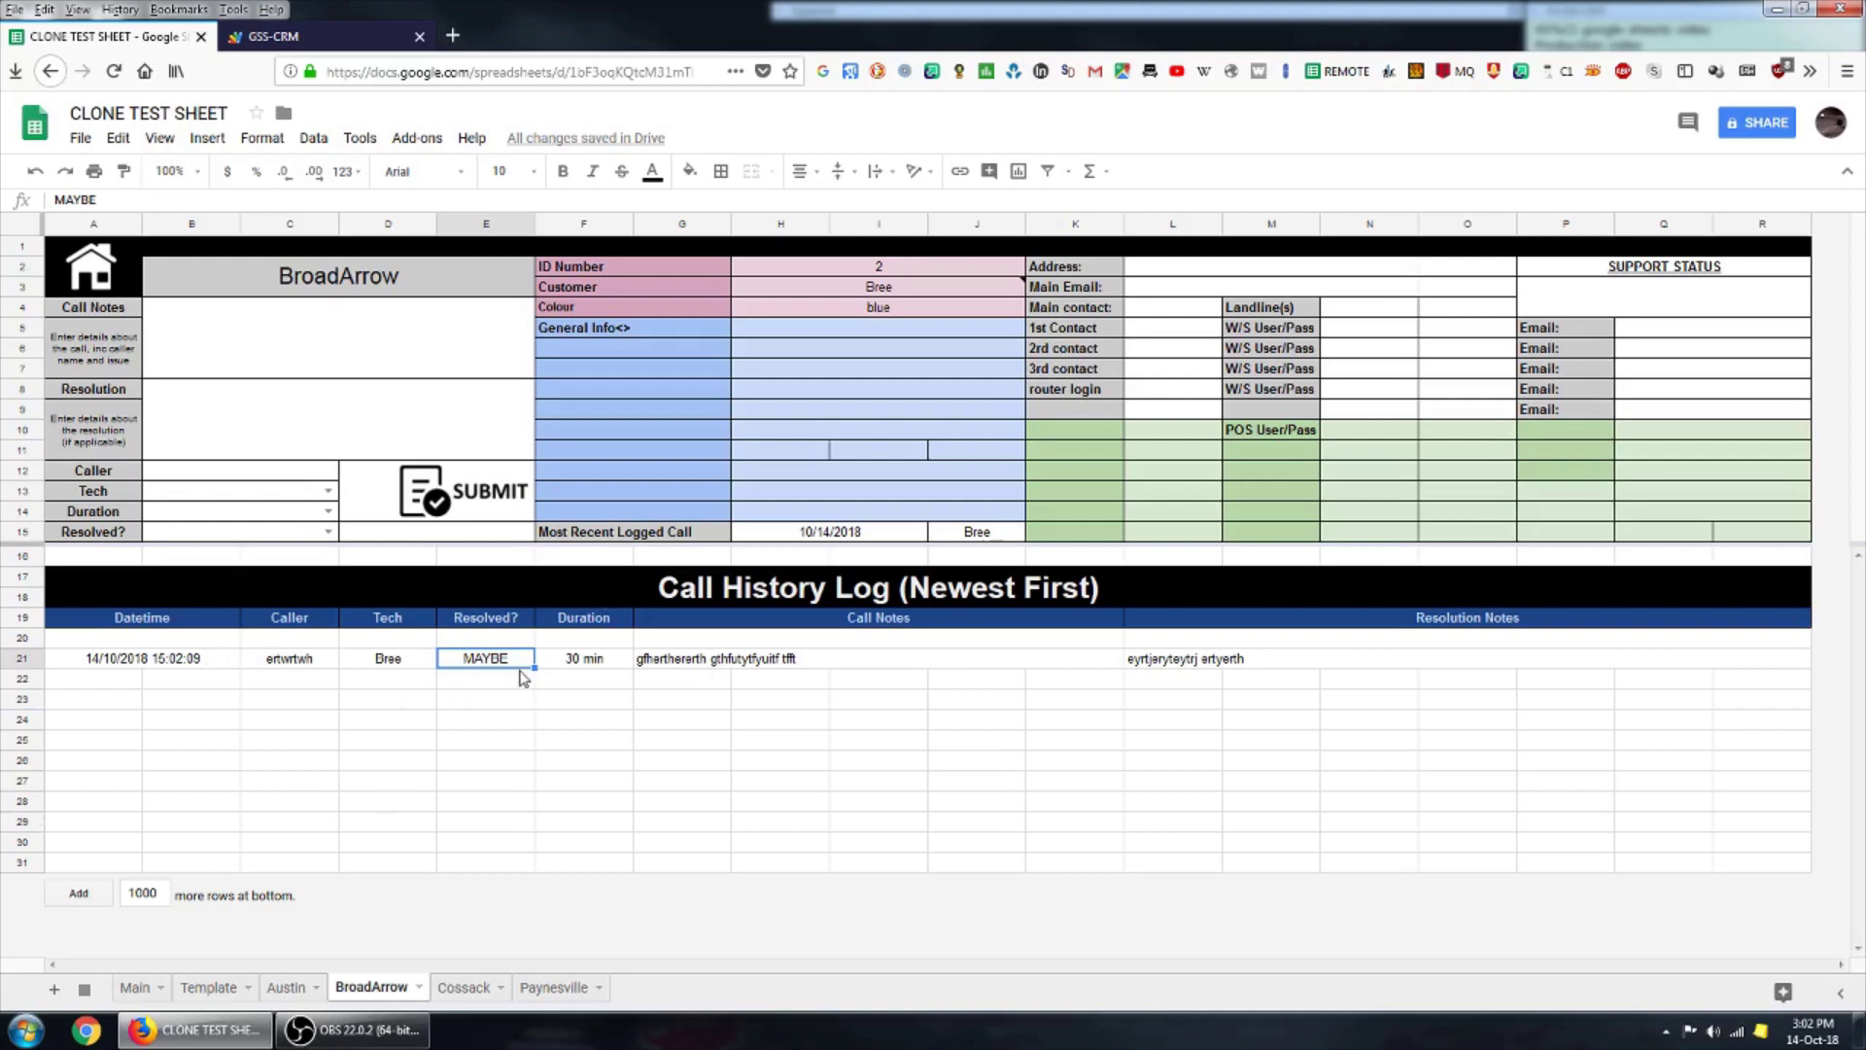
pyautogui.rightClick(259, 518)
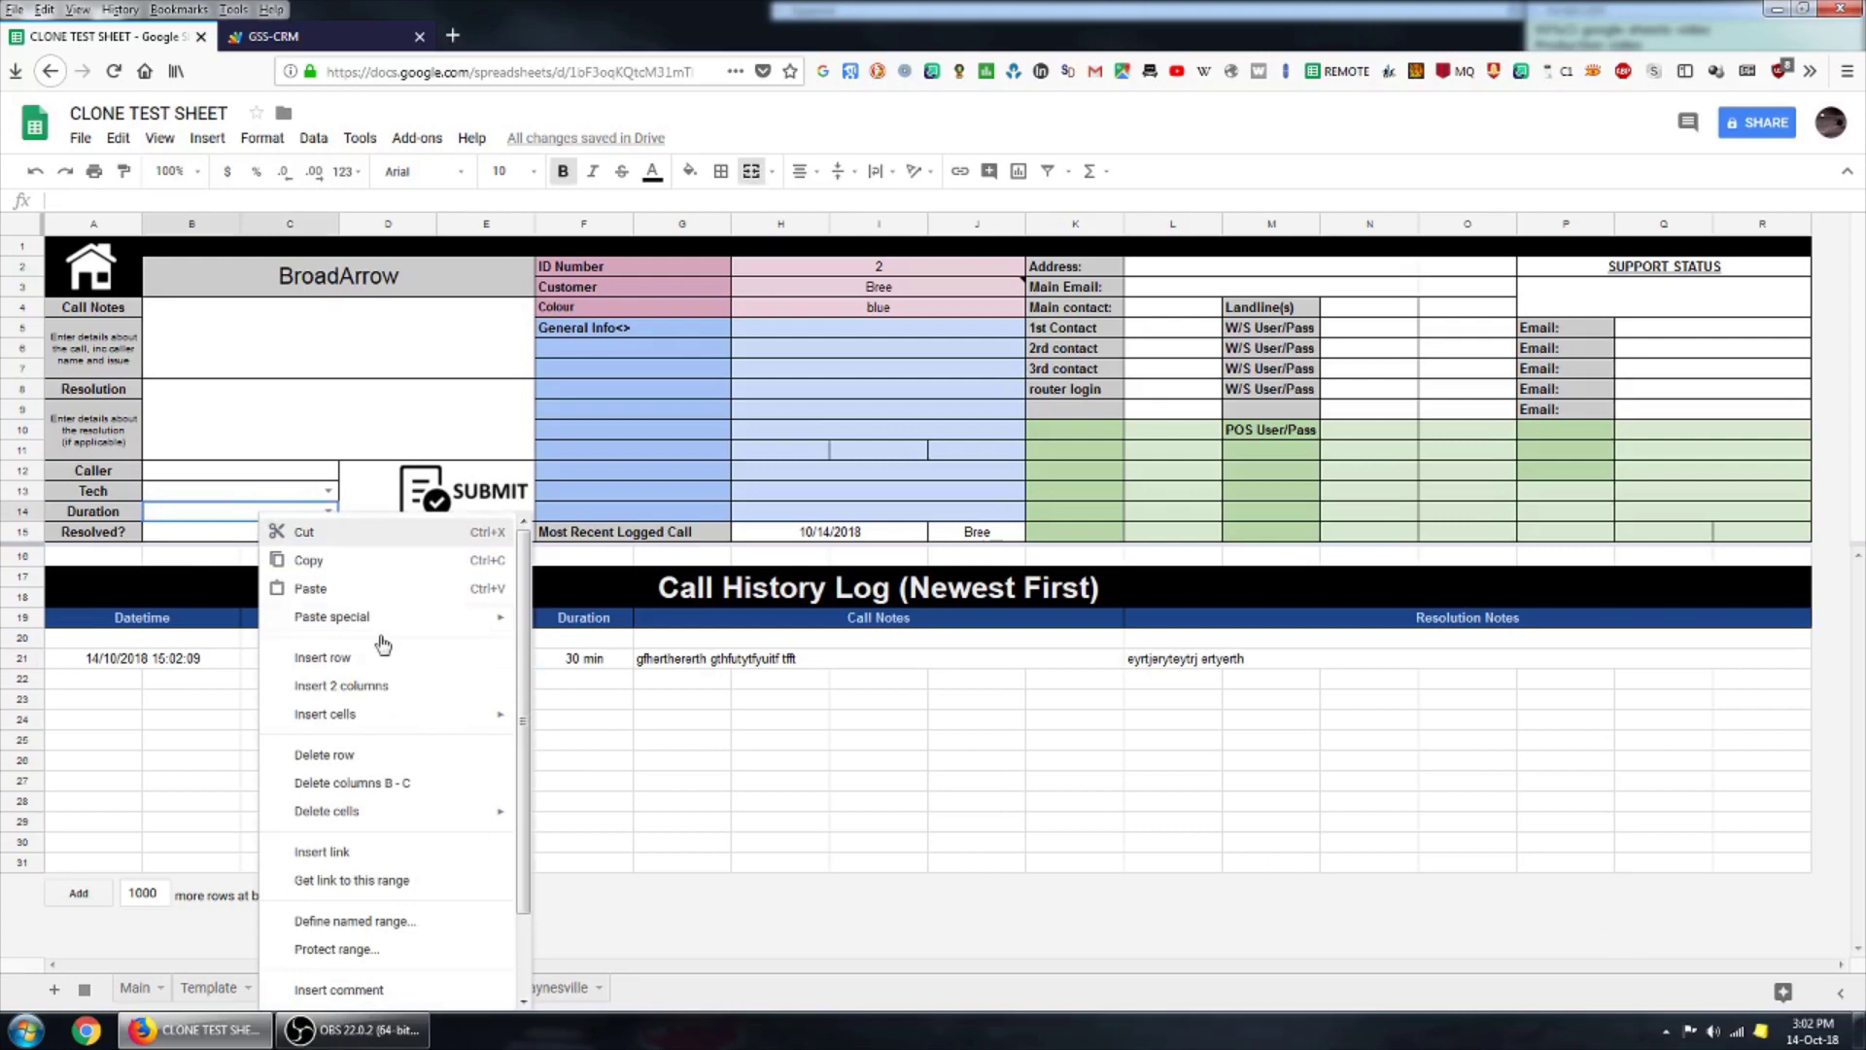
pyautogui.scroll(-2, 383, 739)
pyautogui.click(348, 999)
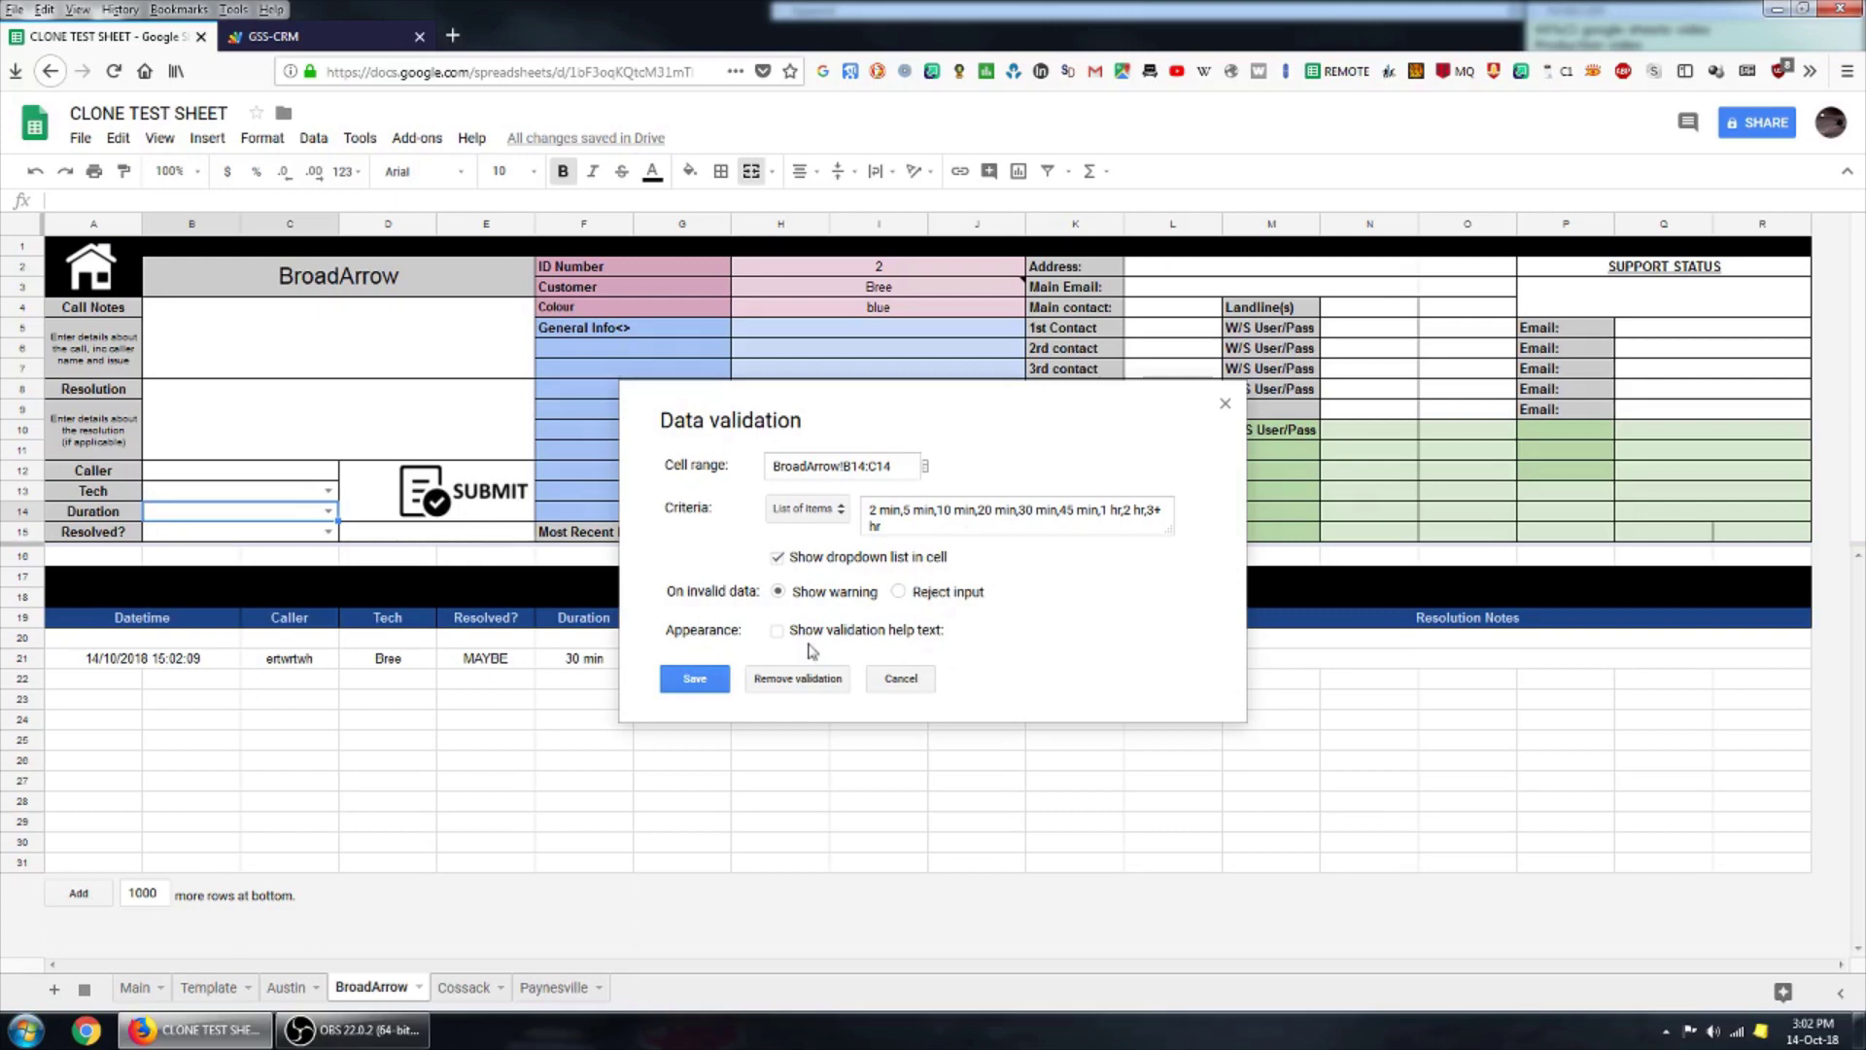
pyautogui.click(694, 678)
# Enter sample text in the Resolution and Caller fields of the call form.
pyautogui.click(335, 423)
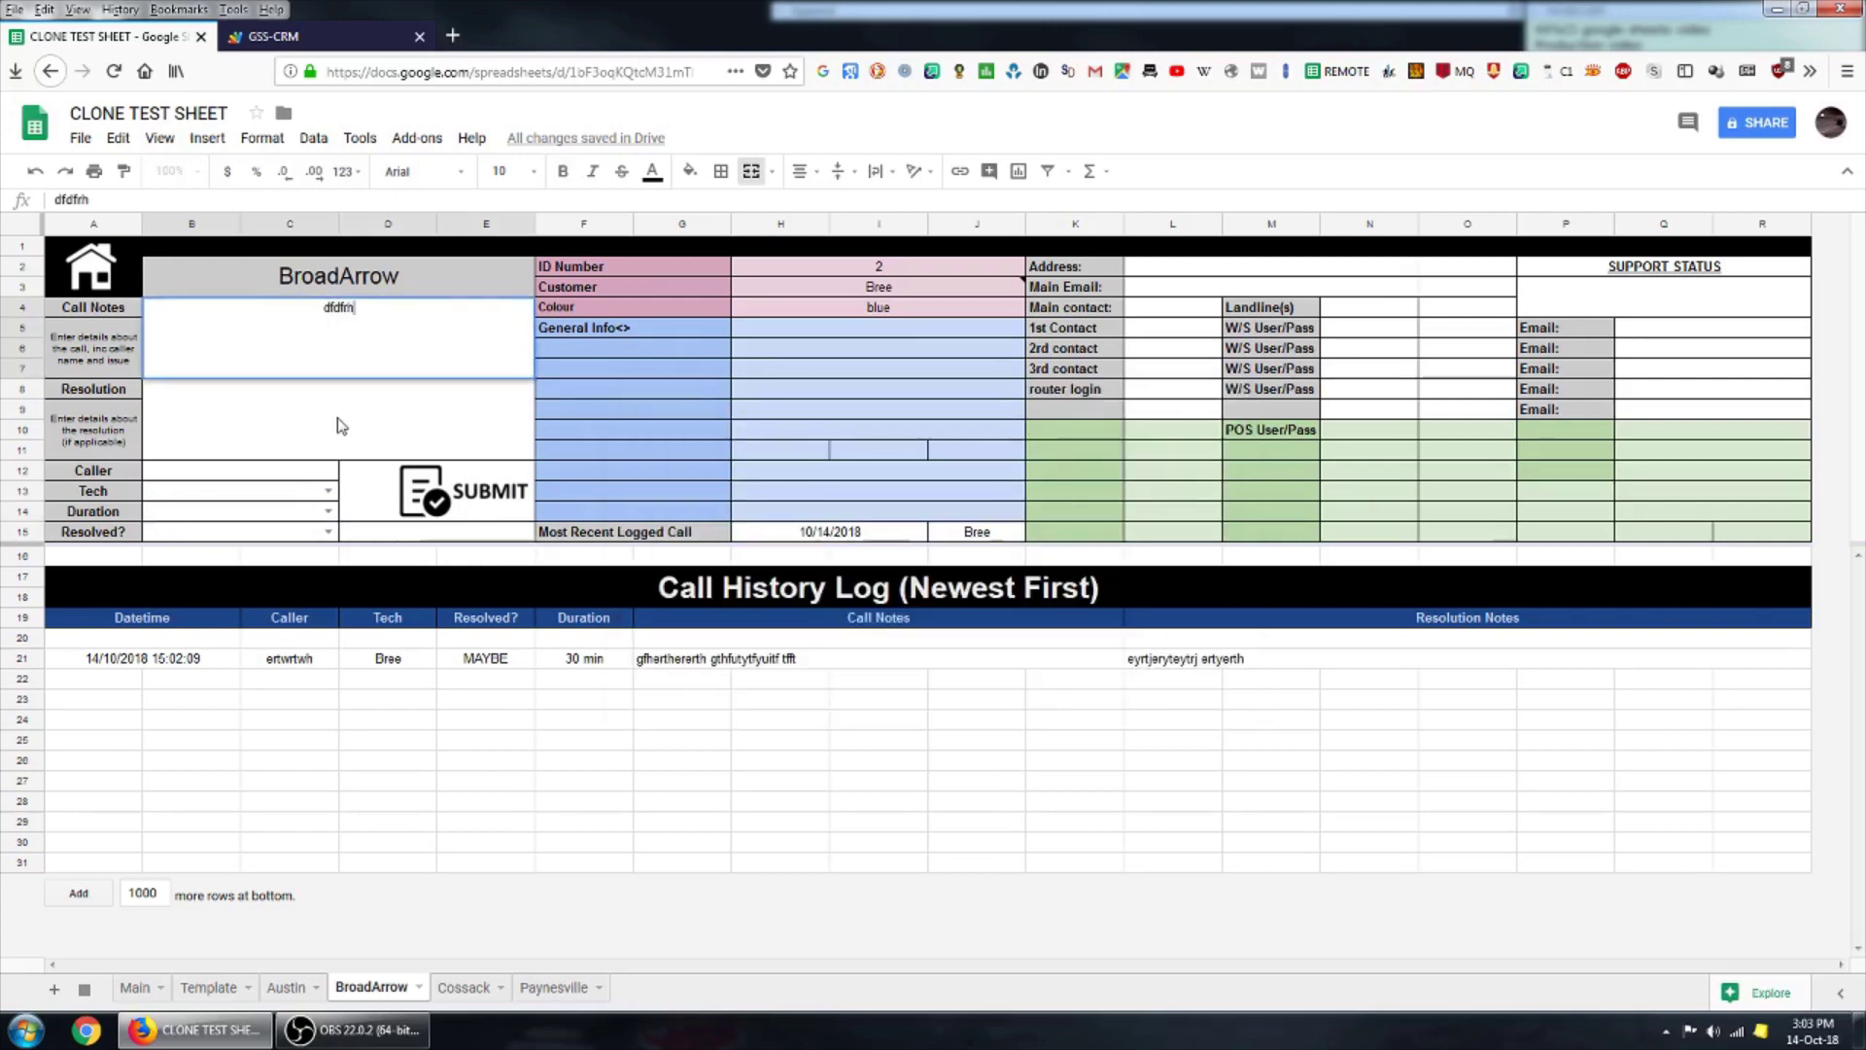
pyautogui.write('retyherth')
pyautogui.click(310, 473)
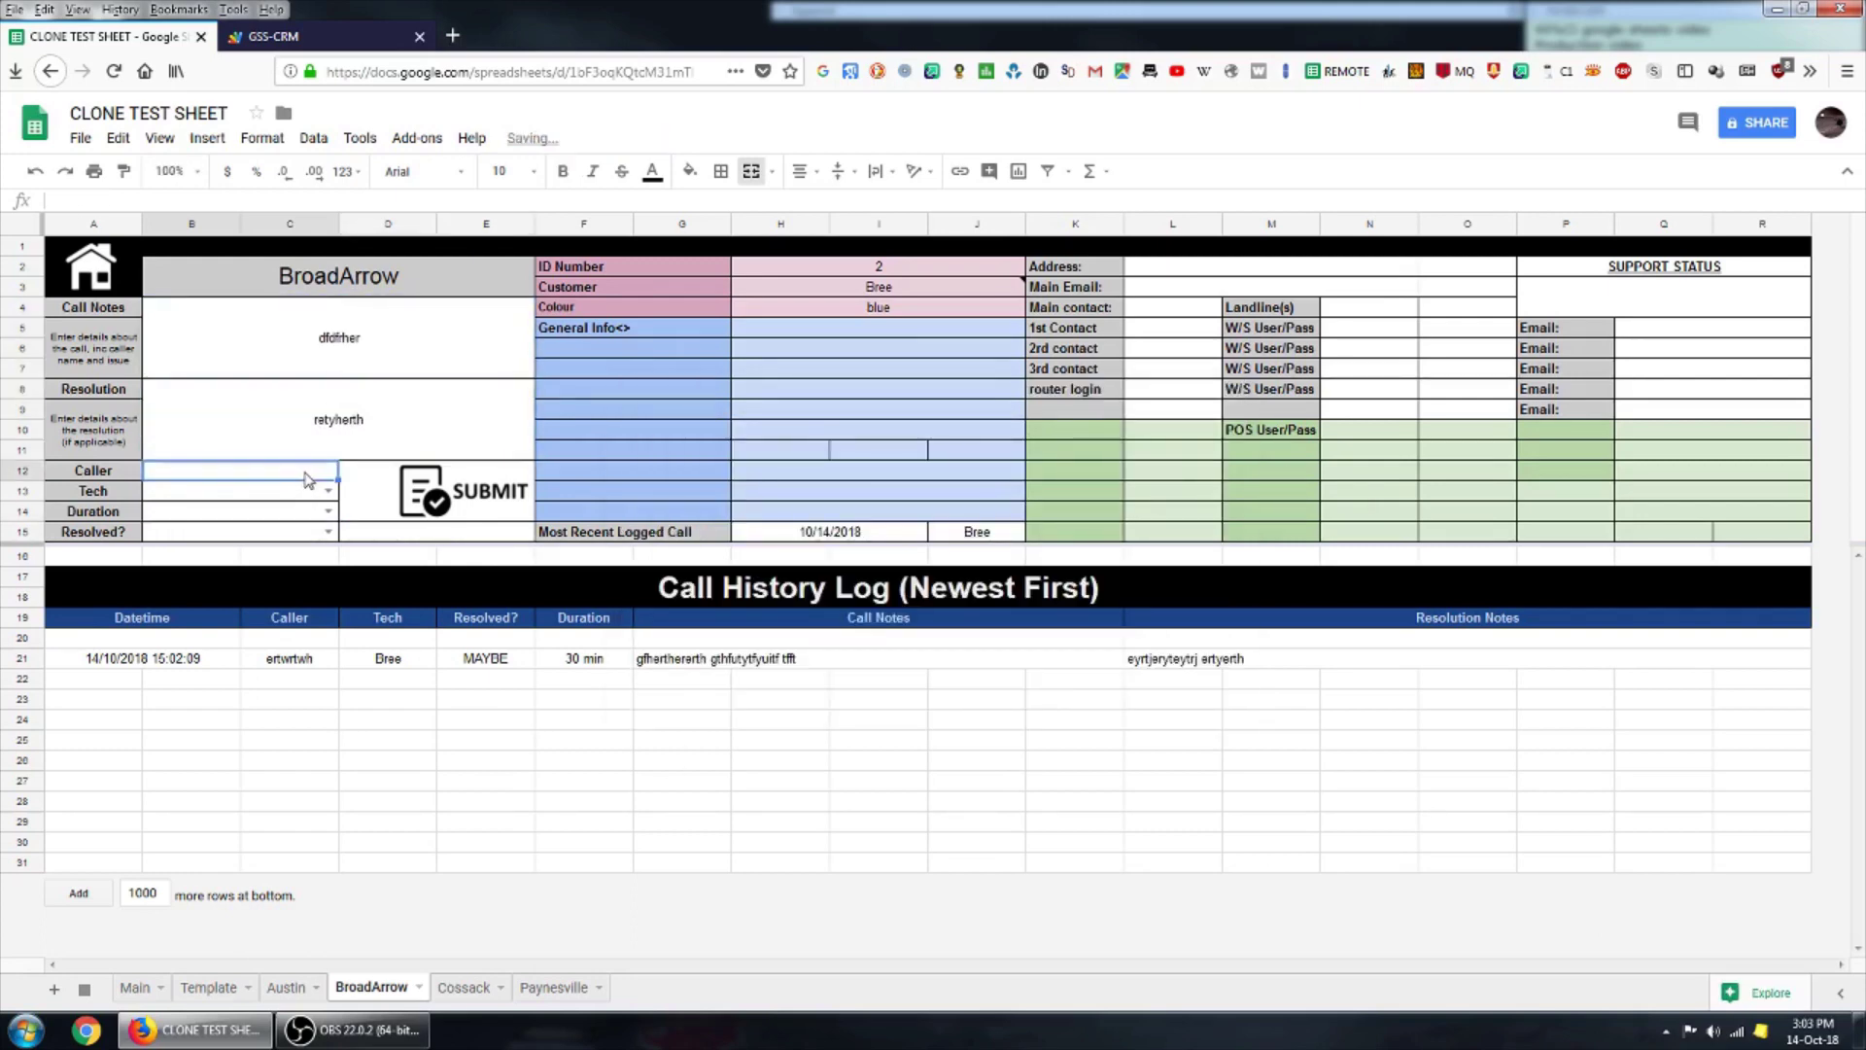
pyautogui.write('rtherth')
# Set Tech Bree, Duration 10 min, Resolved? PARTIAL, then submit and inspect the new entry's timestamp.
pyautogui.click(328, 491)
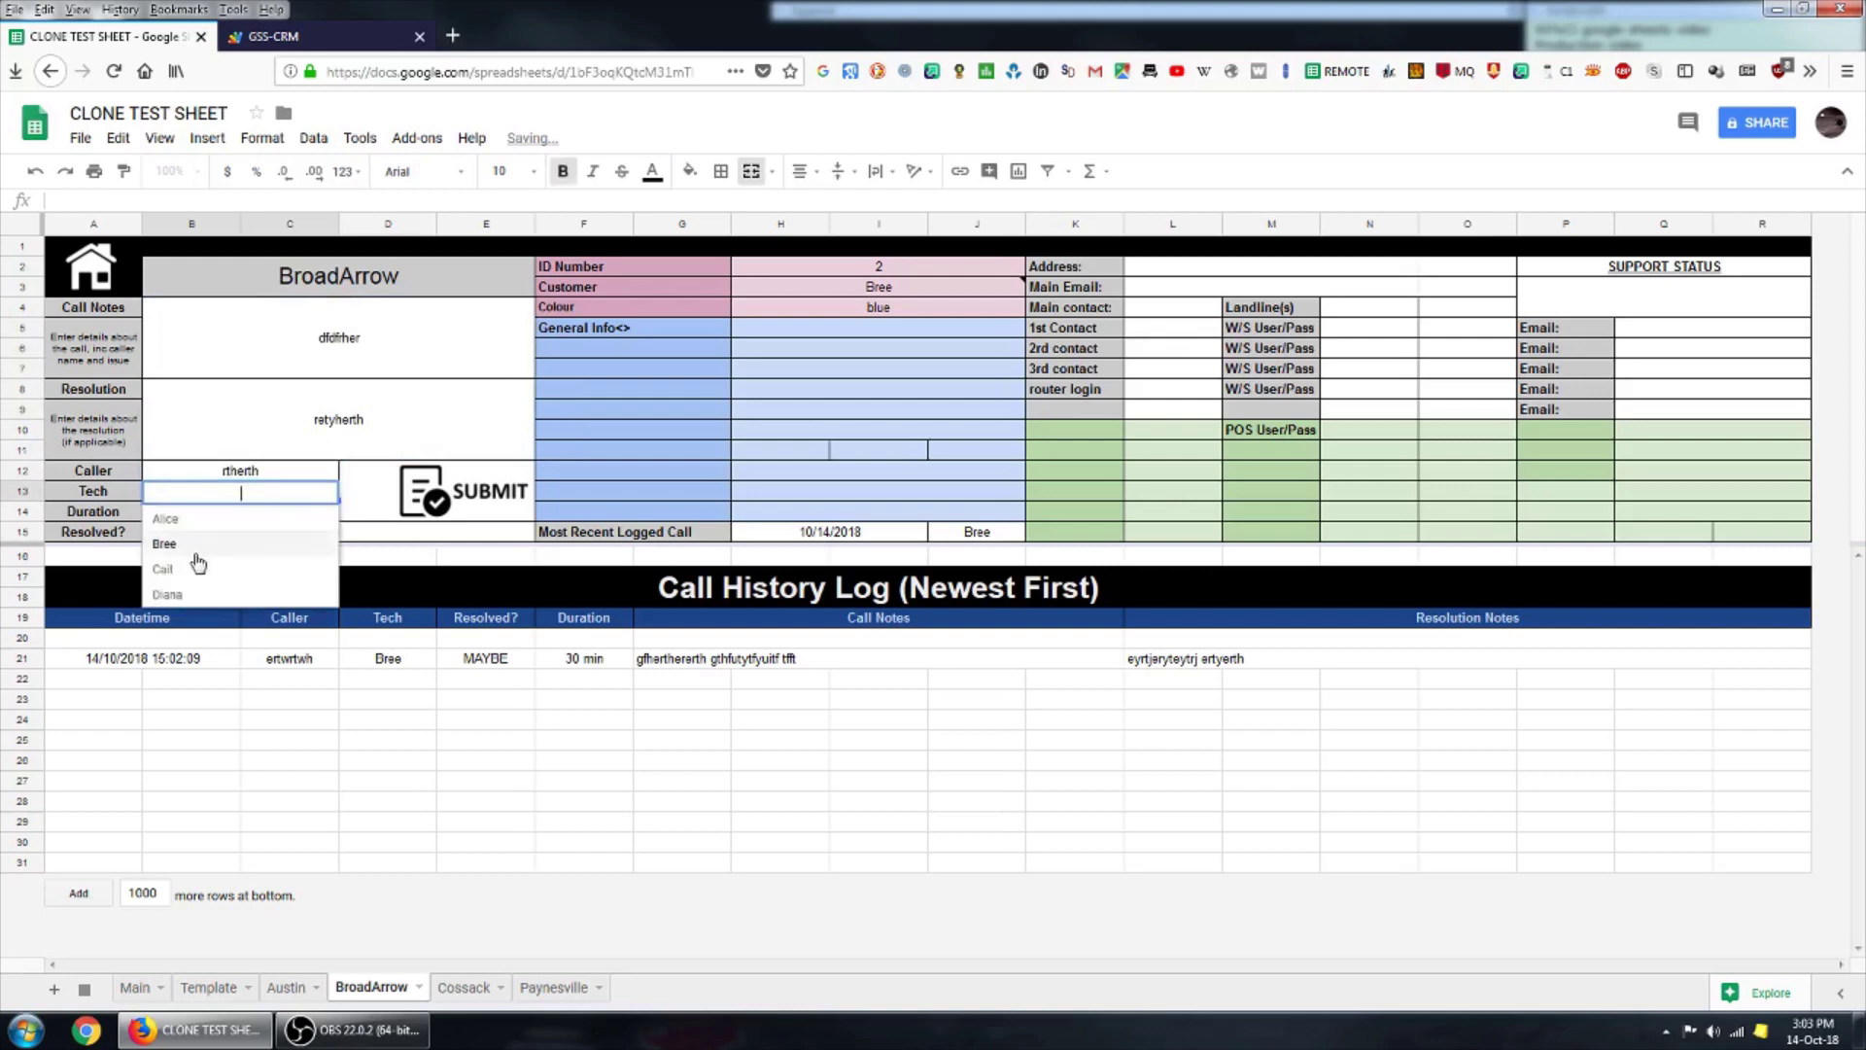
pyautogui.click(184, 544)
pyautogui.click(325, 511)
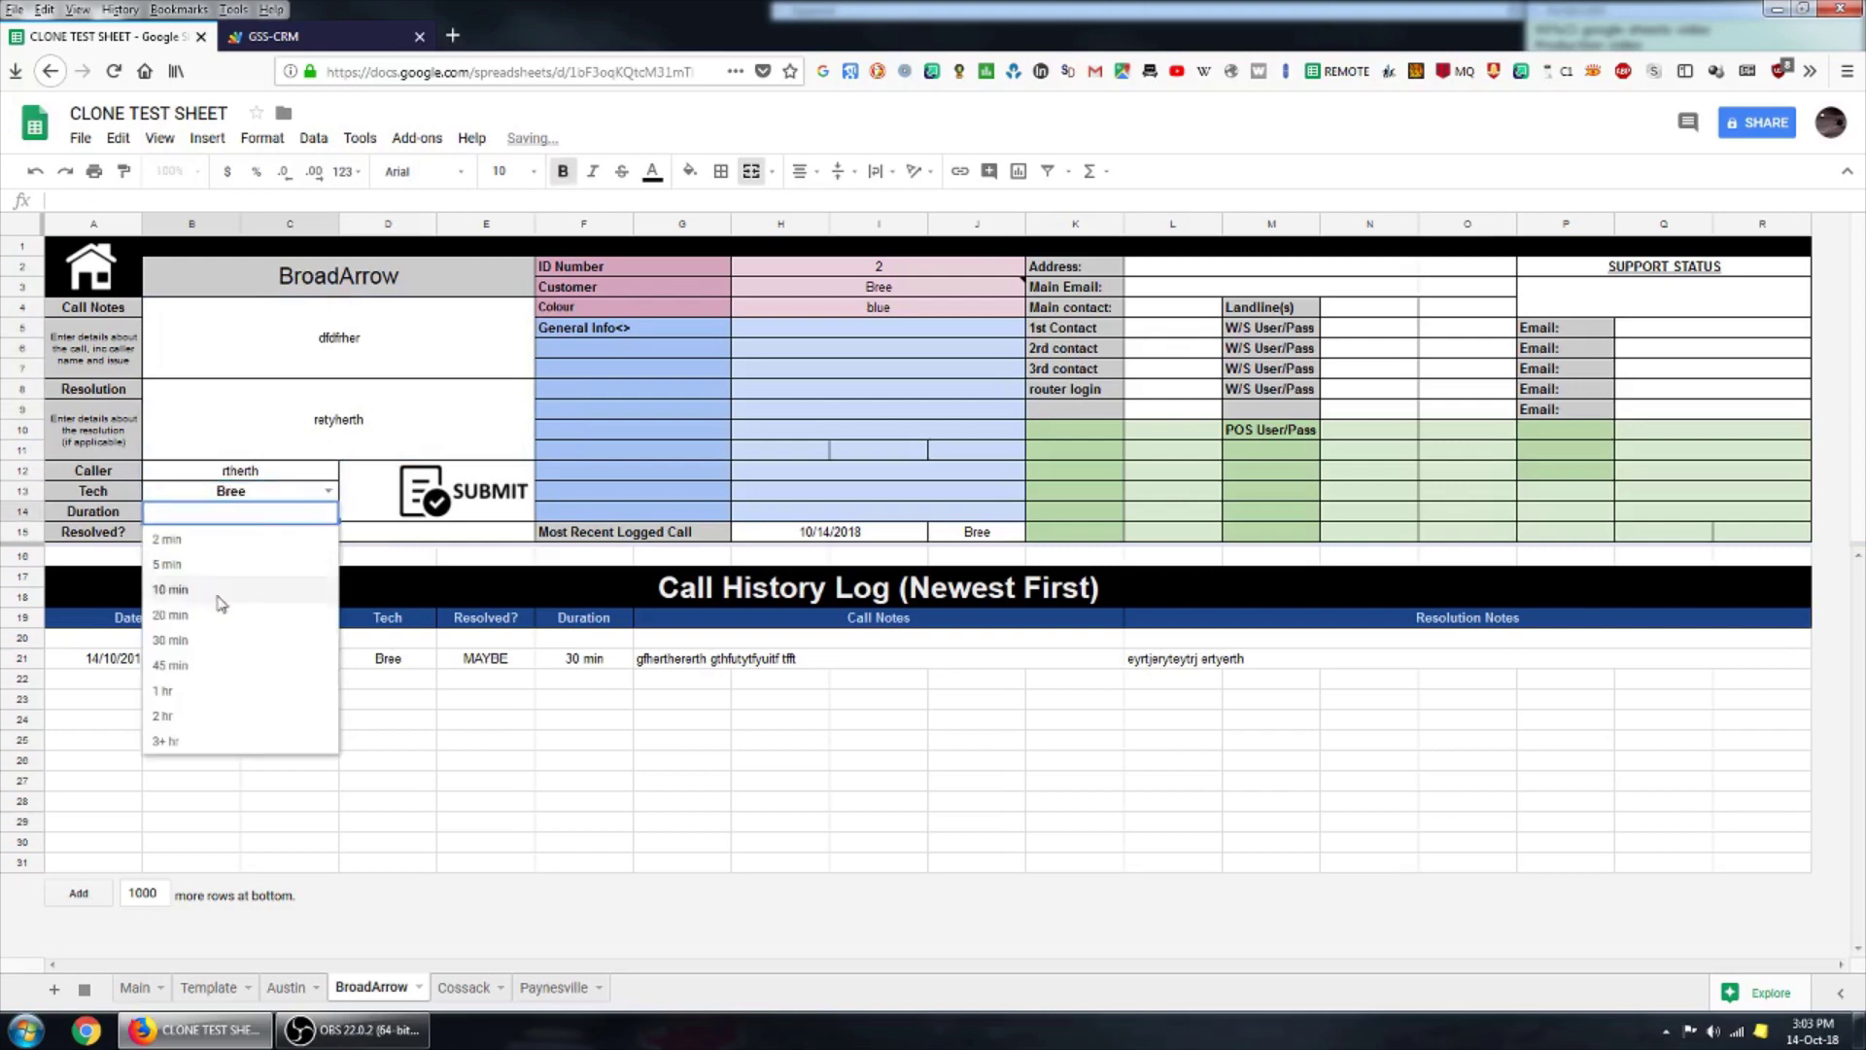
pyautogui.click(218, 595)
pyautogui.click(329, 533)
pyautogui.click(209, 593)
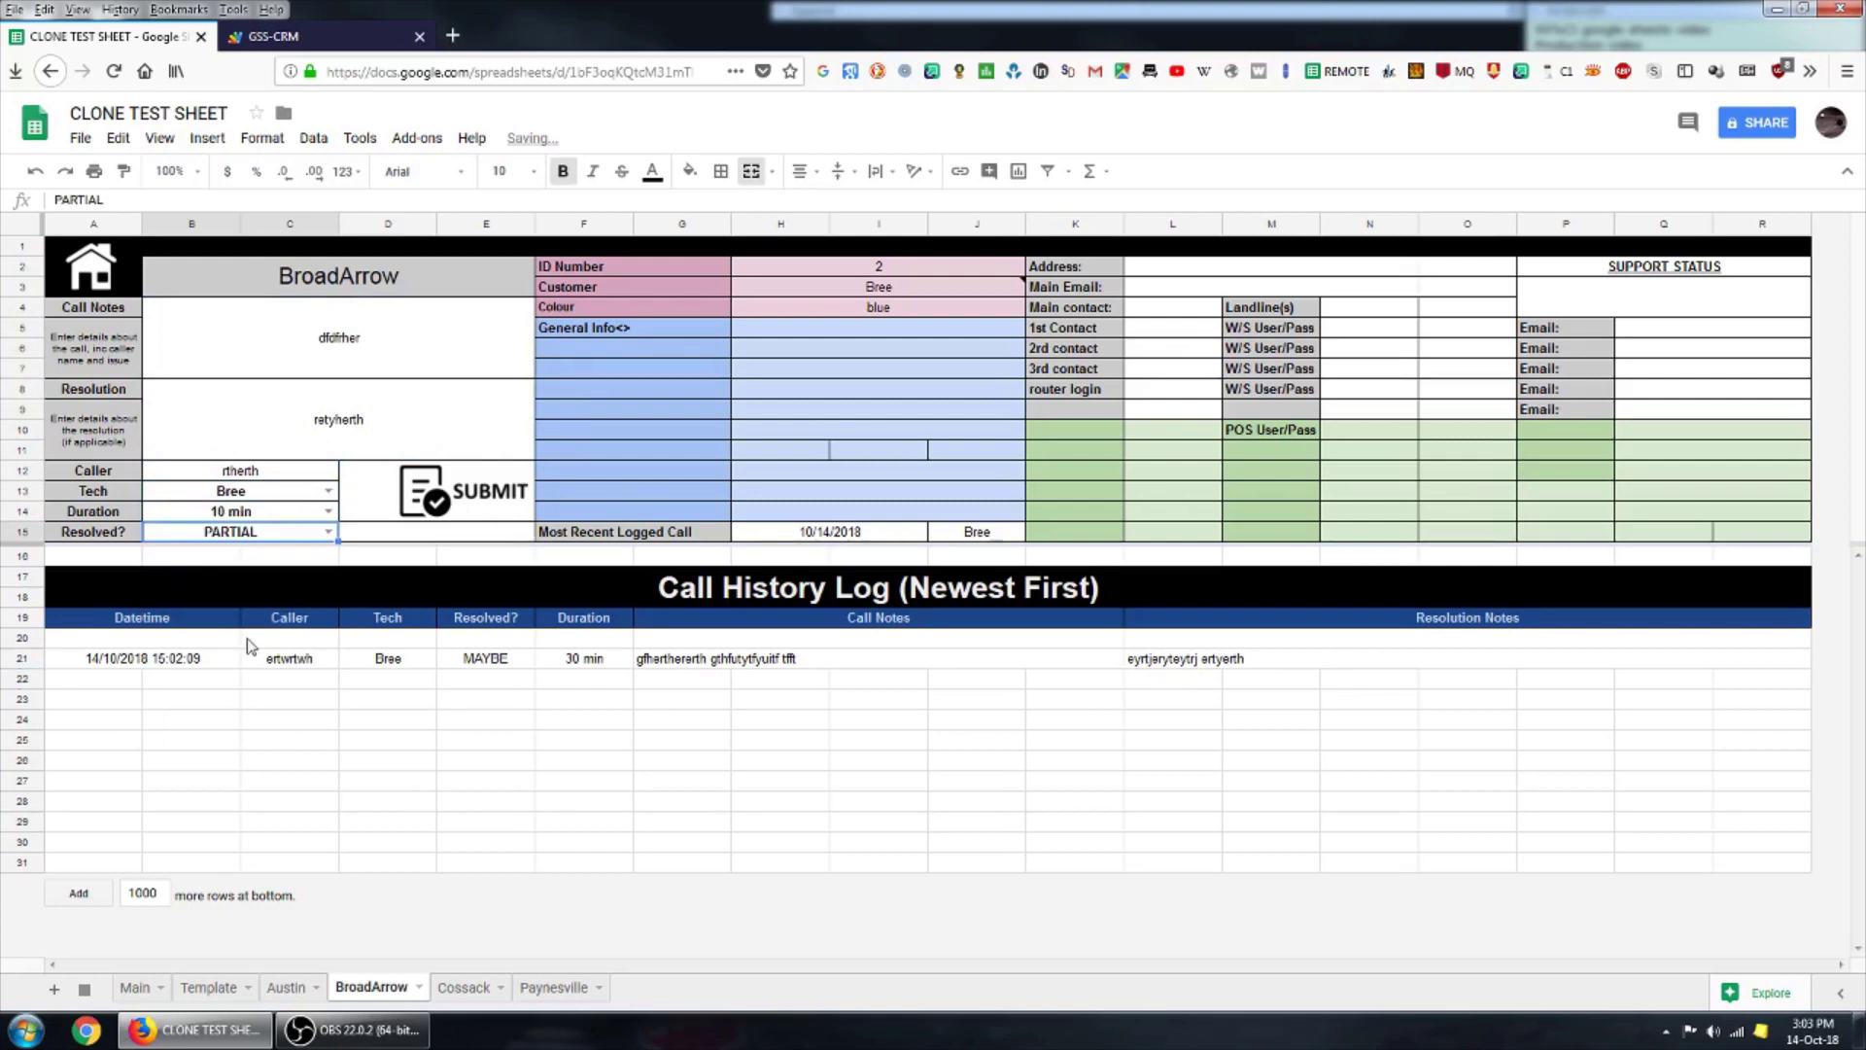
pyautogui.click(479, 507)
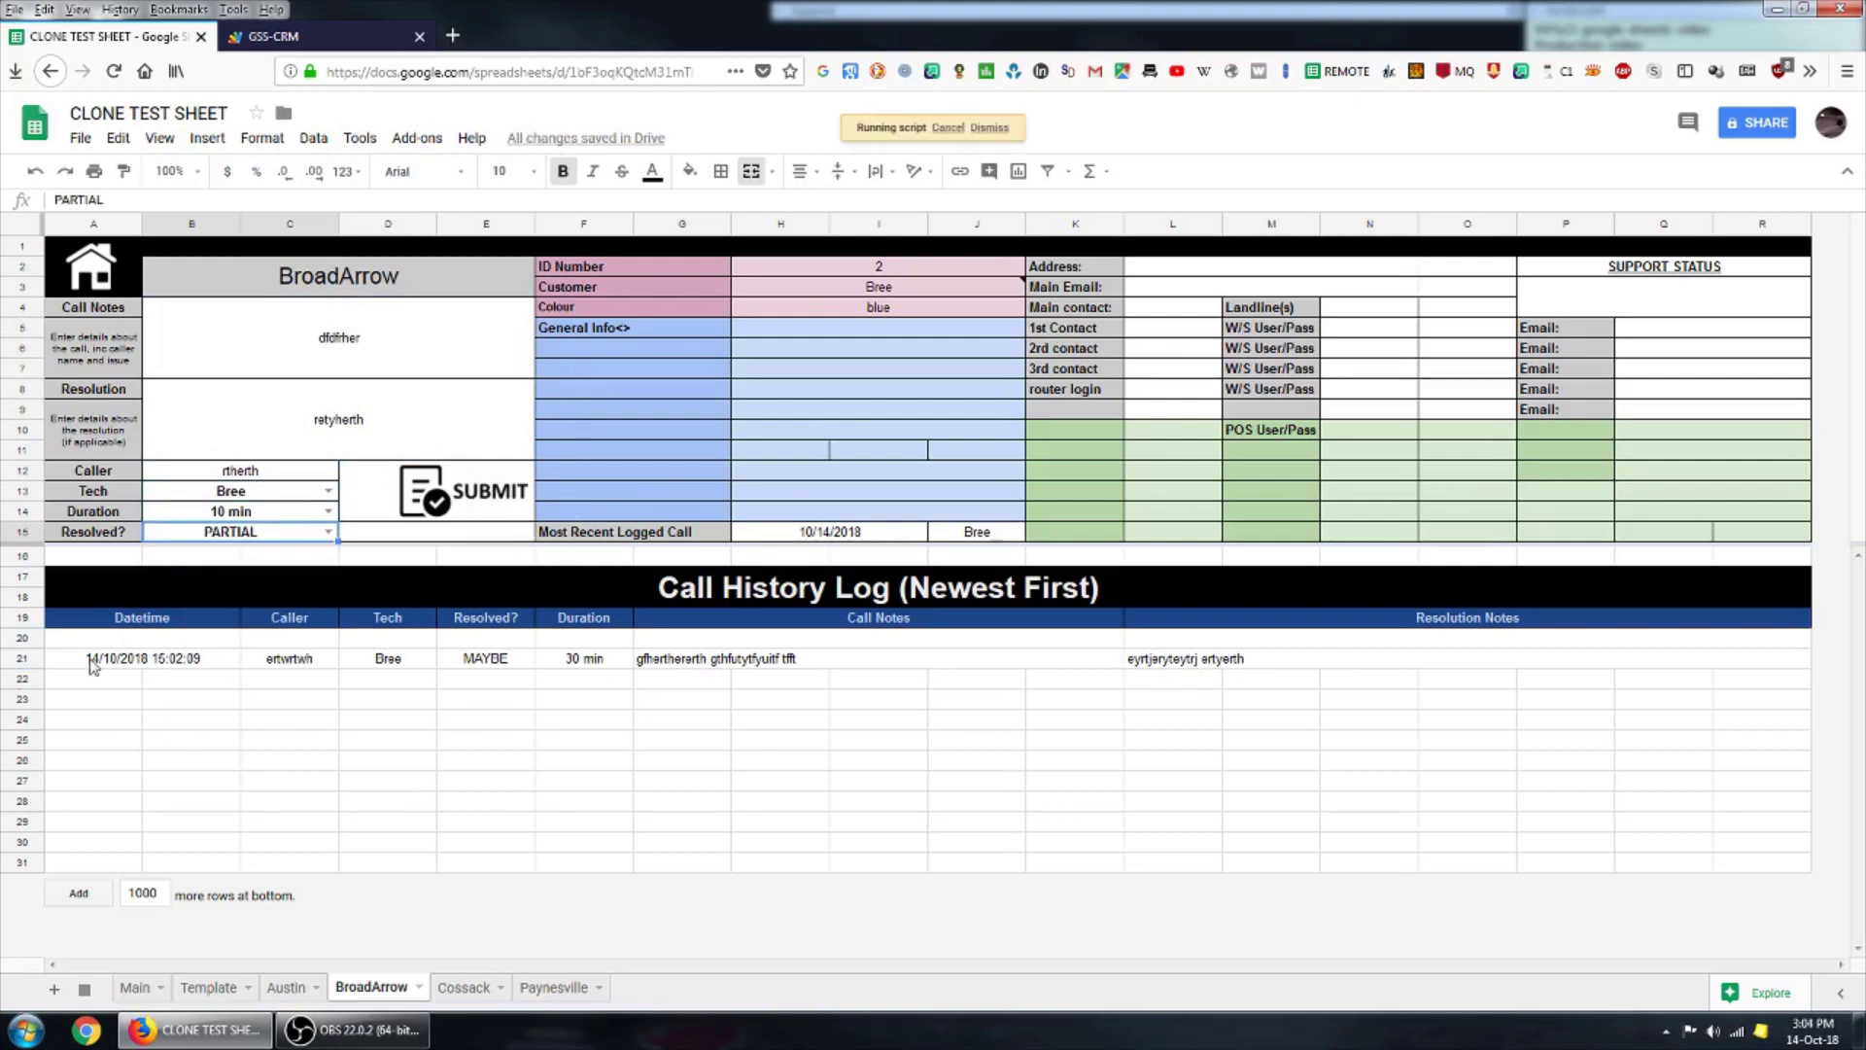
pyautogui.click(131, 661)
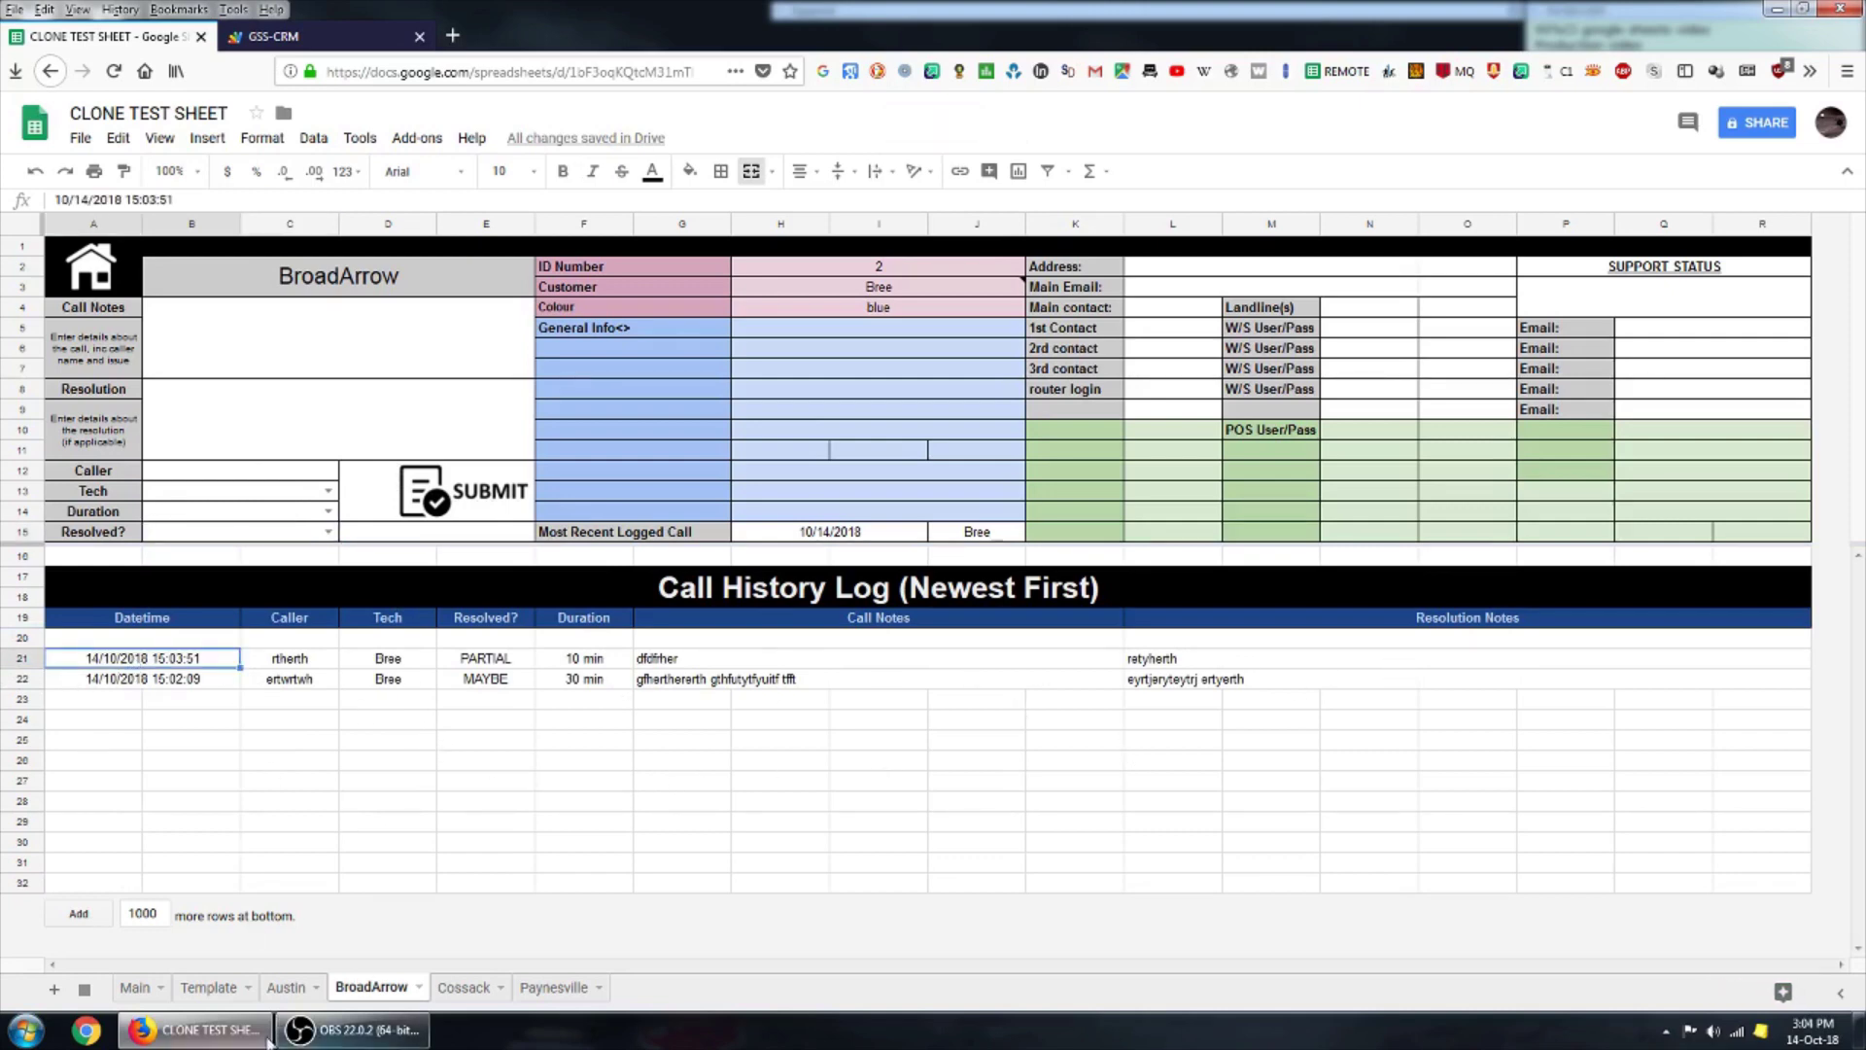
# Switch between the Template and BroadArrow sheets, settling on Template, and select then deselect column R.
pyautogui.click(206, 988)
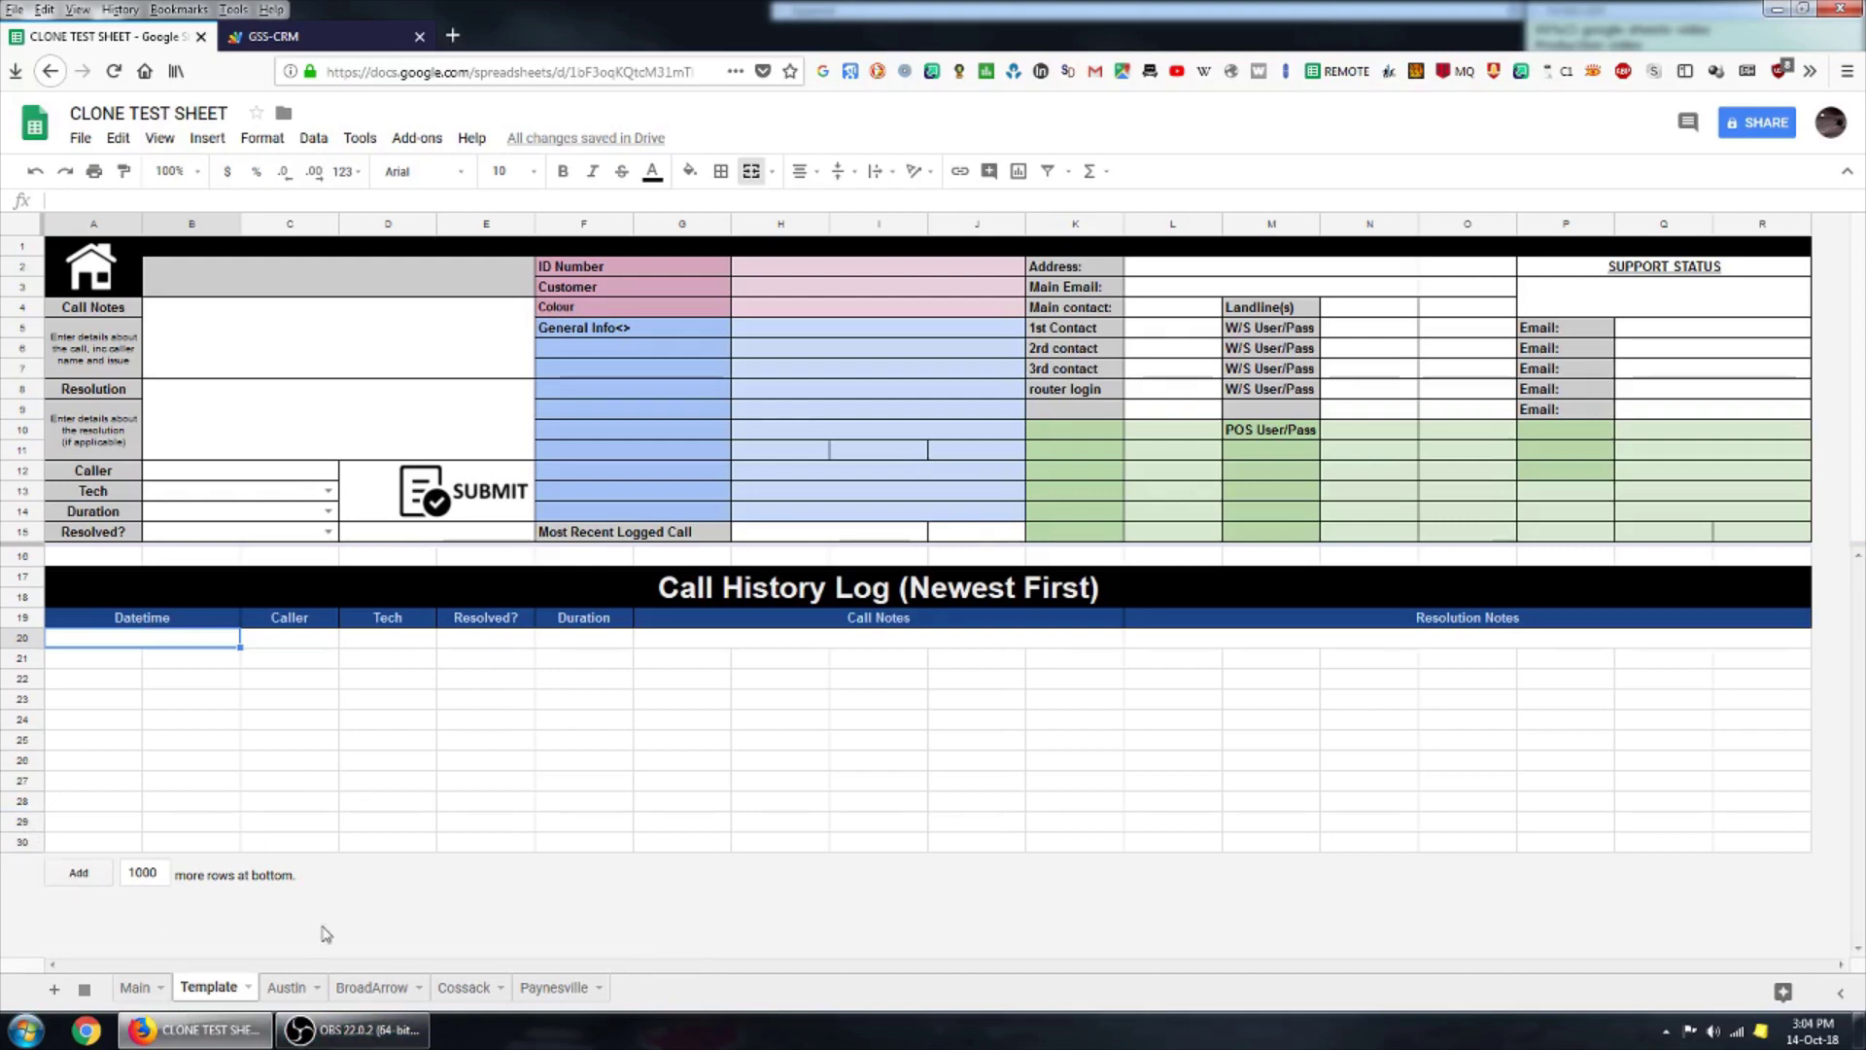
pyautogui.click(402, 1003)
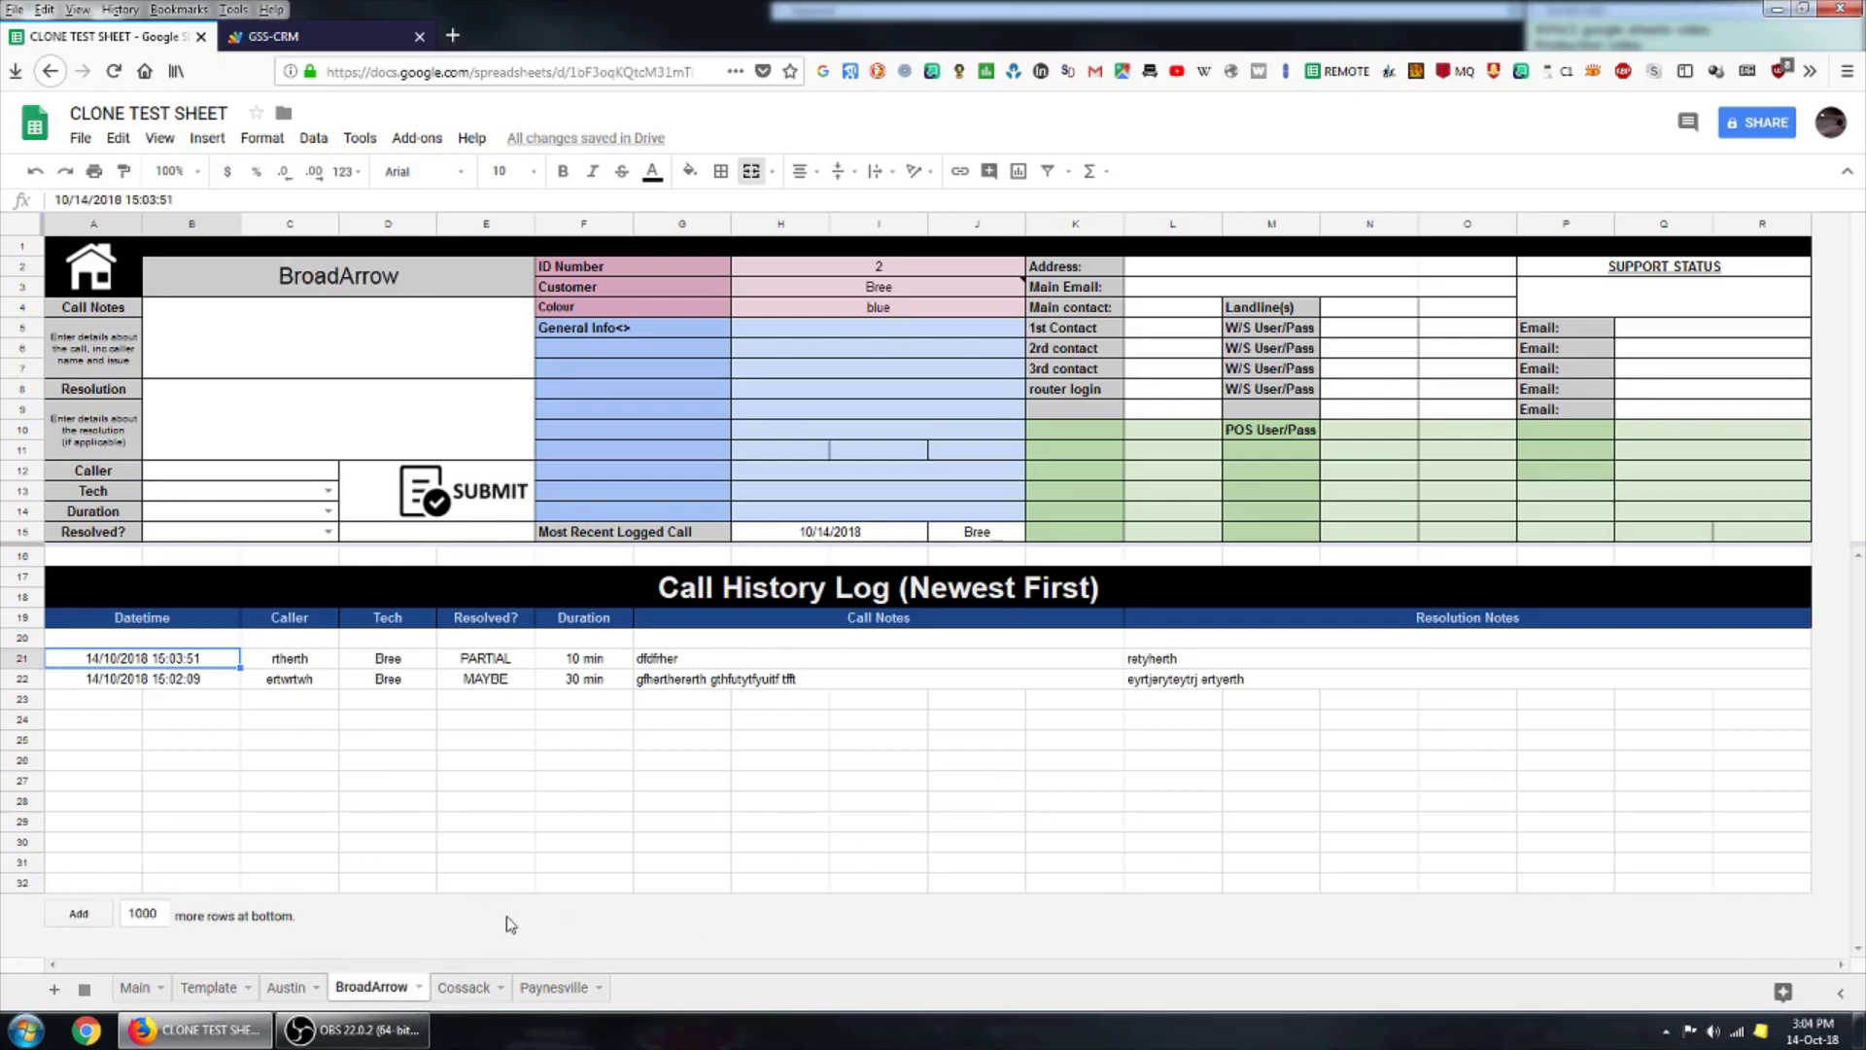
pyautogui.click(208, 988)
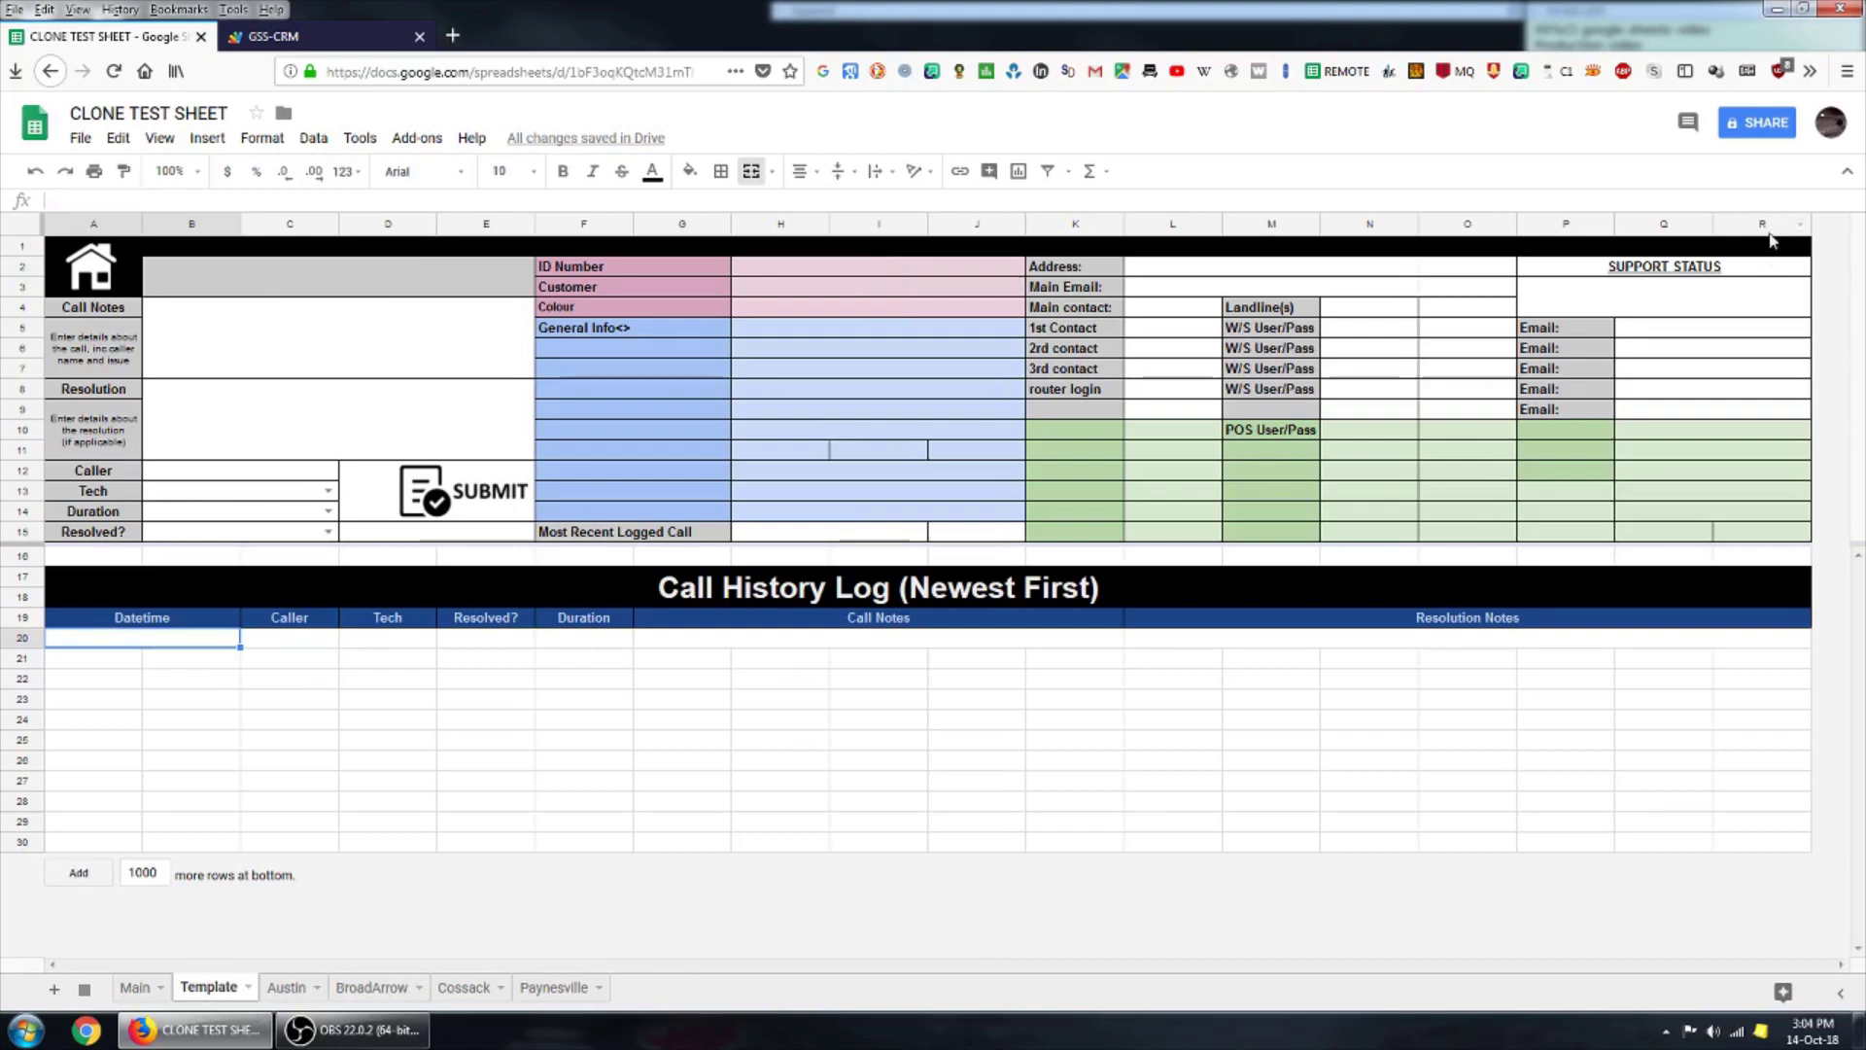
pyautogui.click(1784, 230)
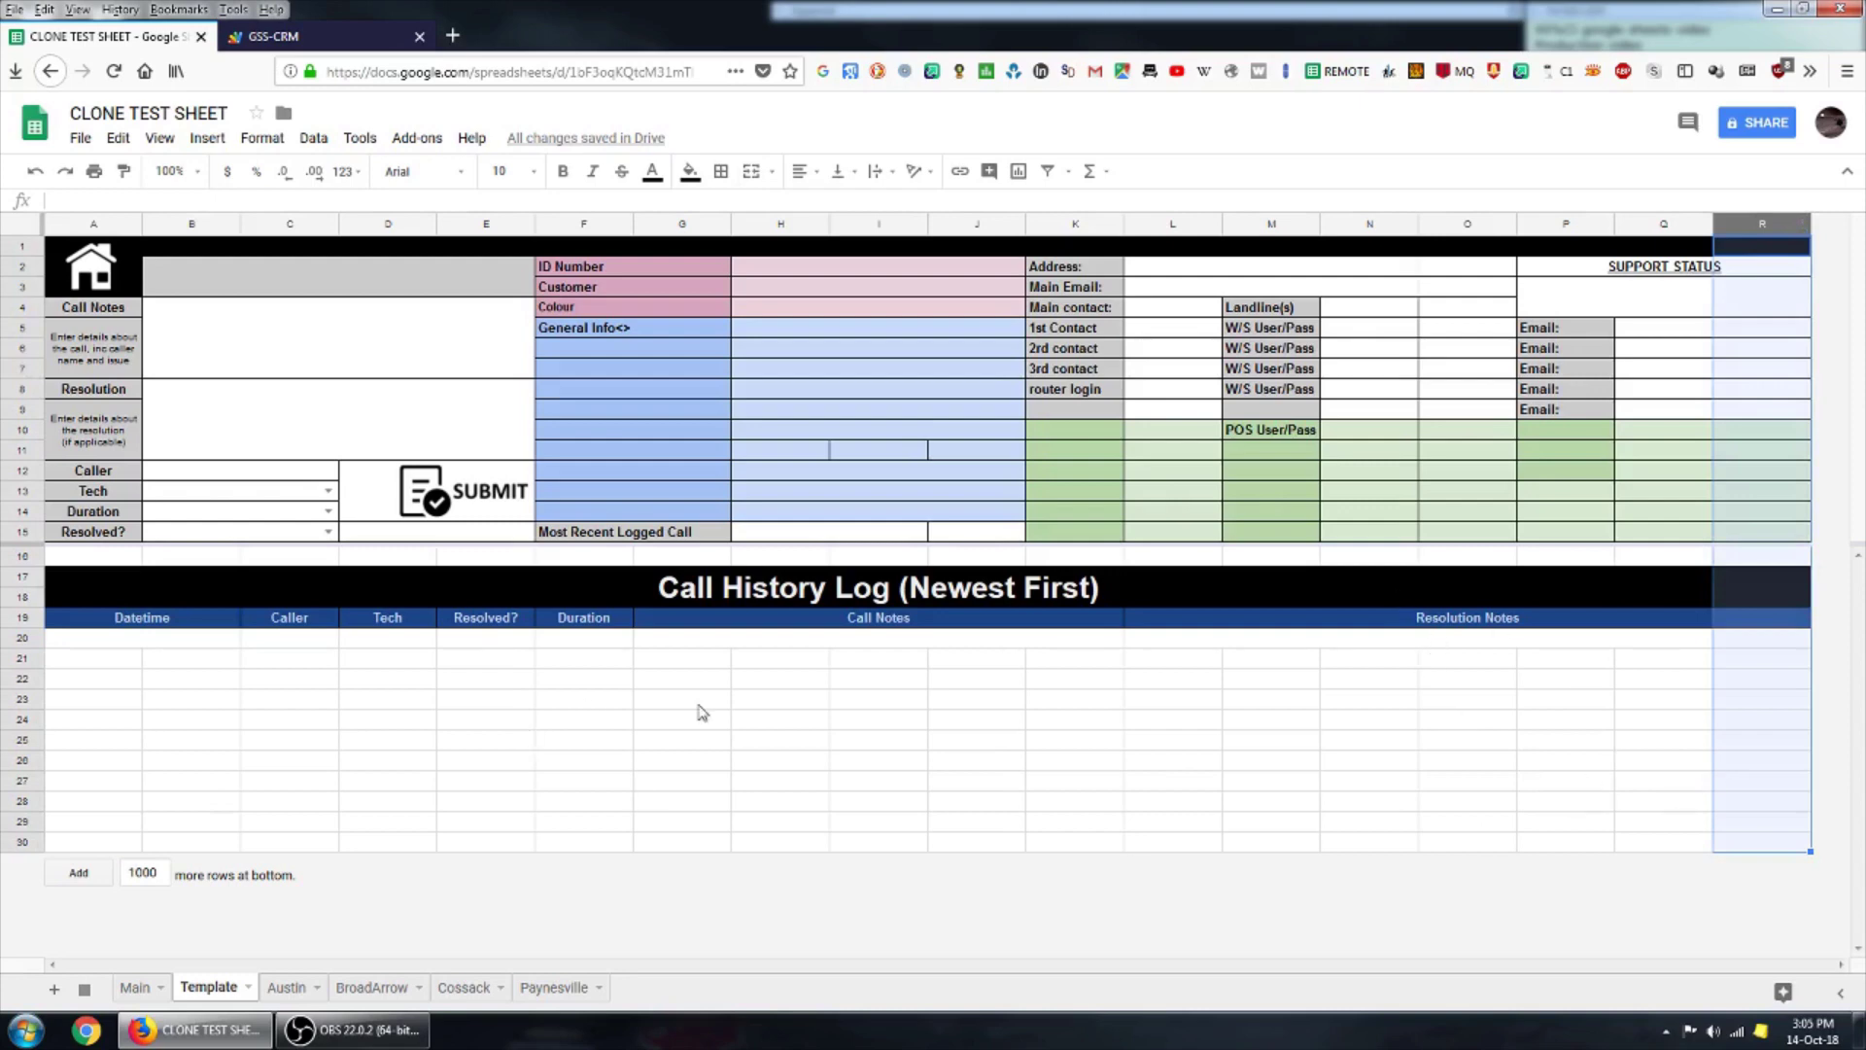
pyautogui.click(996, 768)
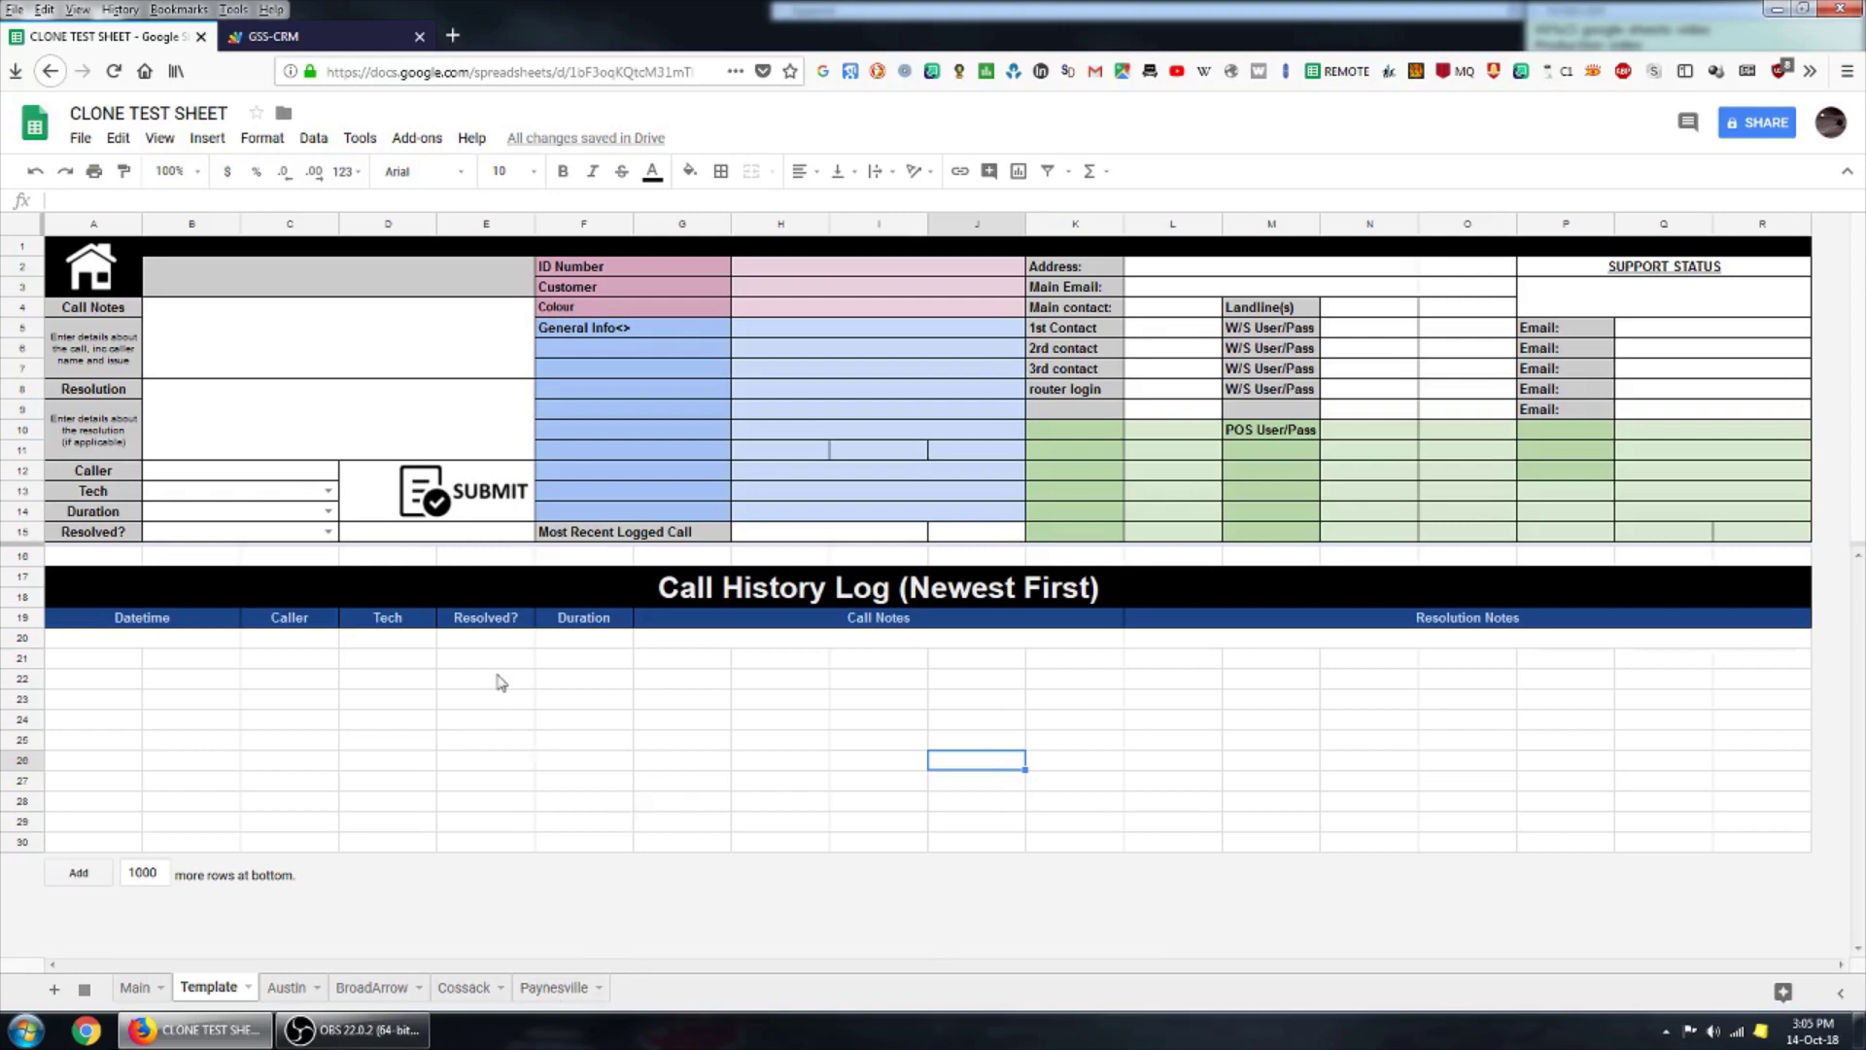
pyautogui.click(352, 43)
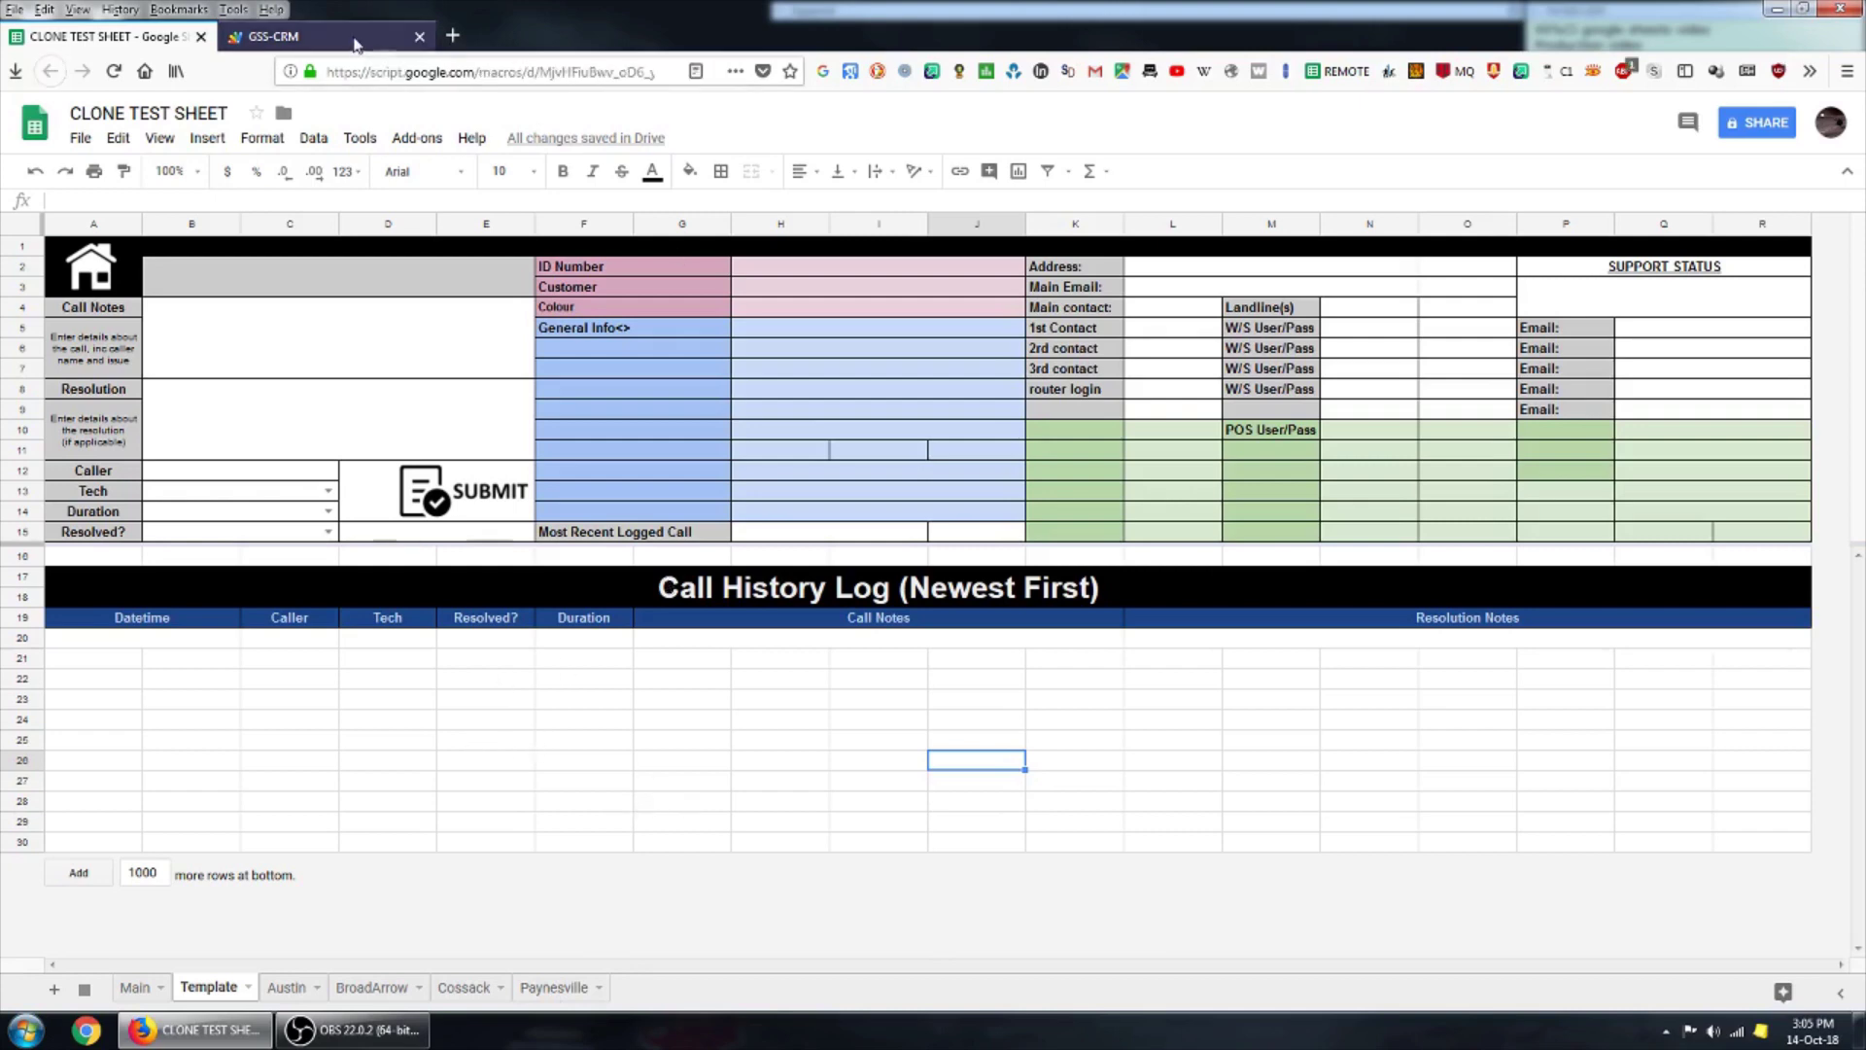
# In cloneSheetsIter.gs, change line 22's numRows limit from 4 to 180 and remove maxIter's old 4.
pyautogui.click(74, 207)
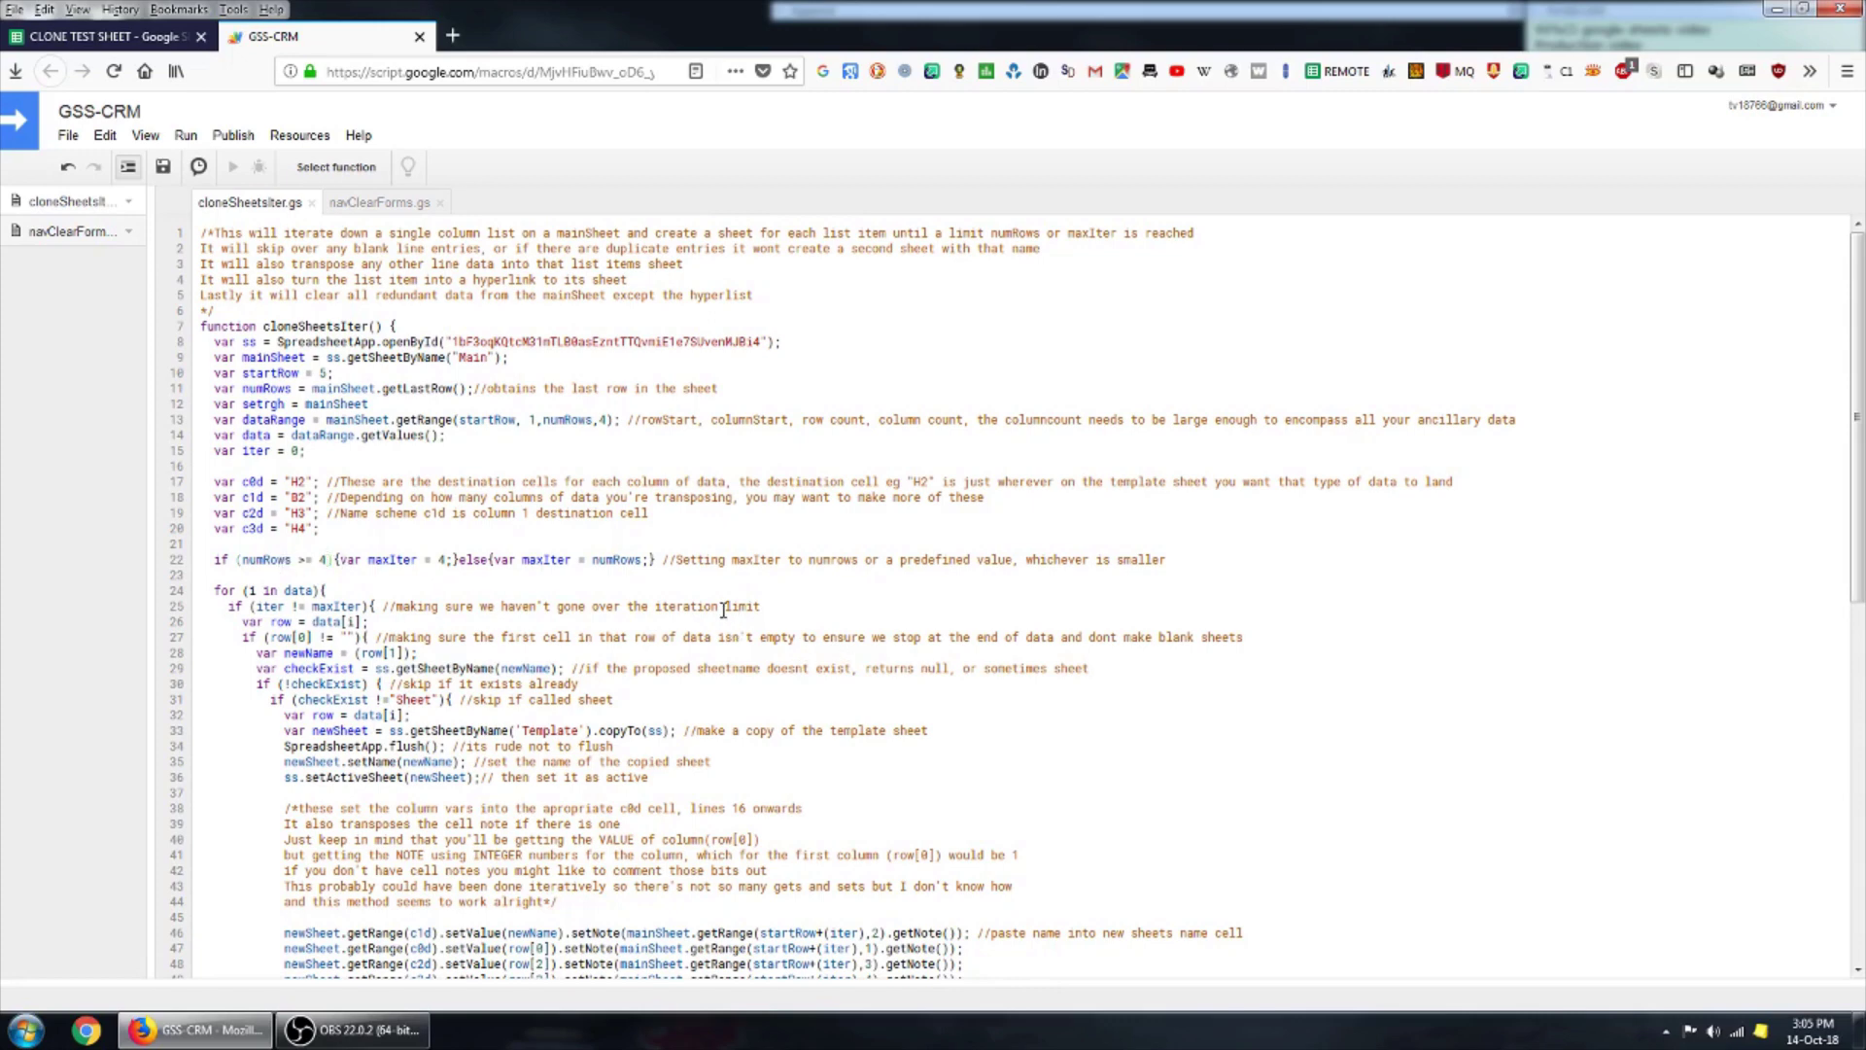
pyautogui.press('BackSpace')
pyautogui.write('18')
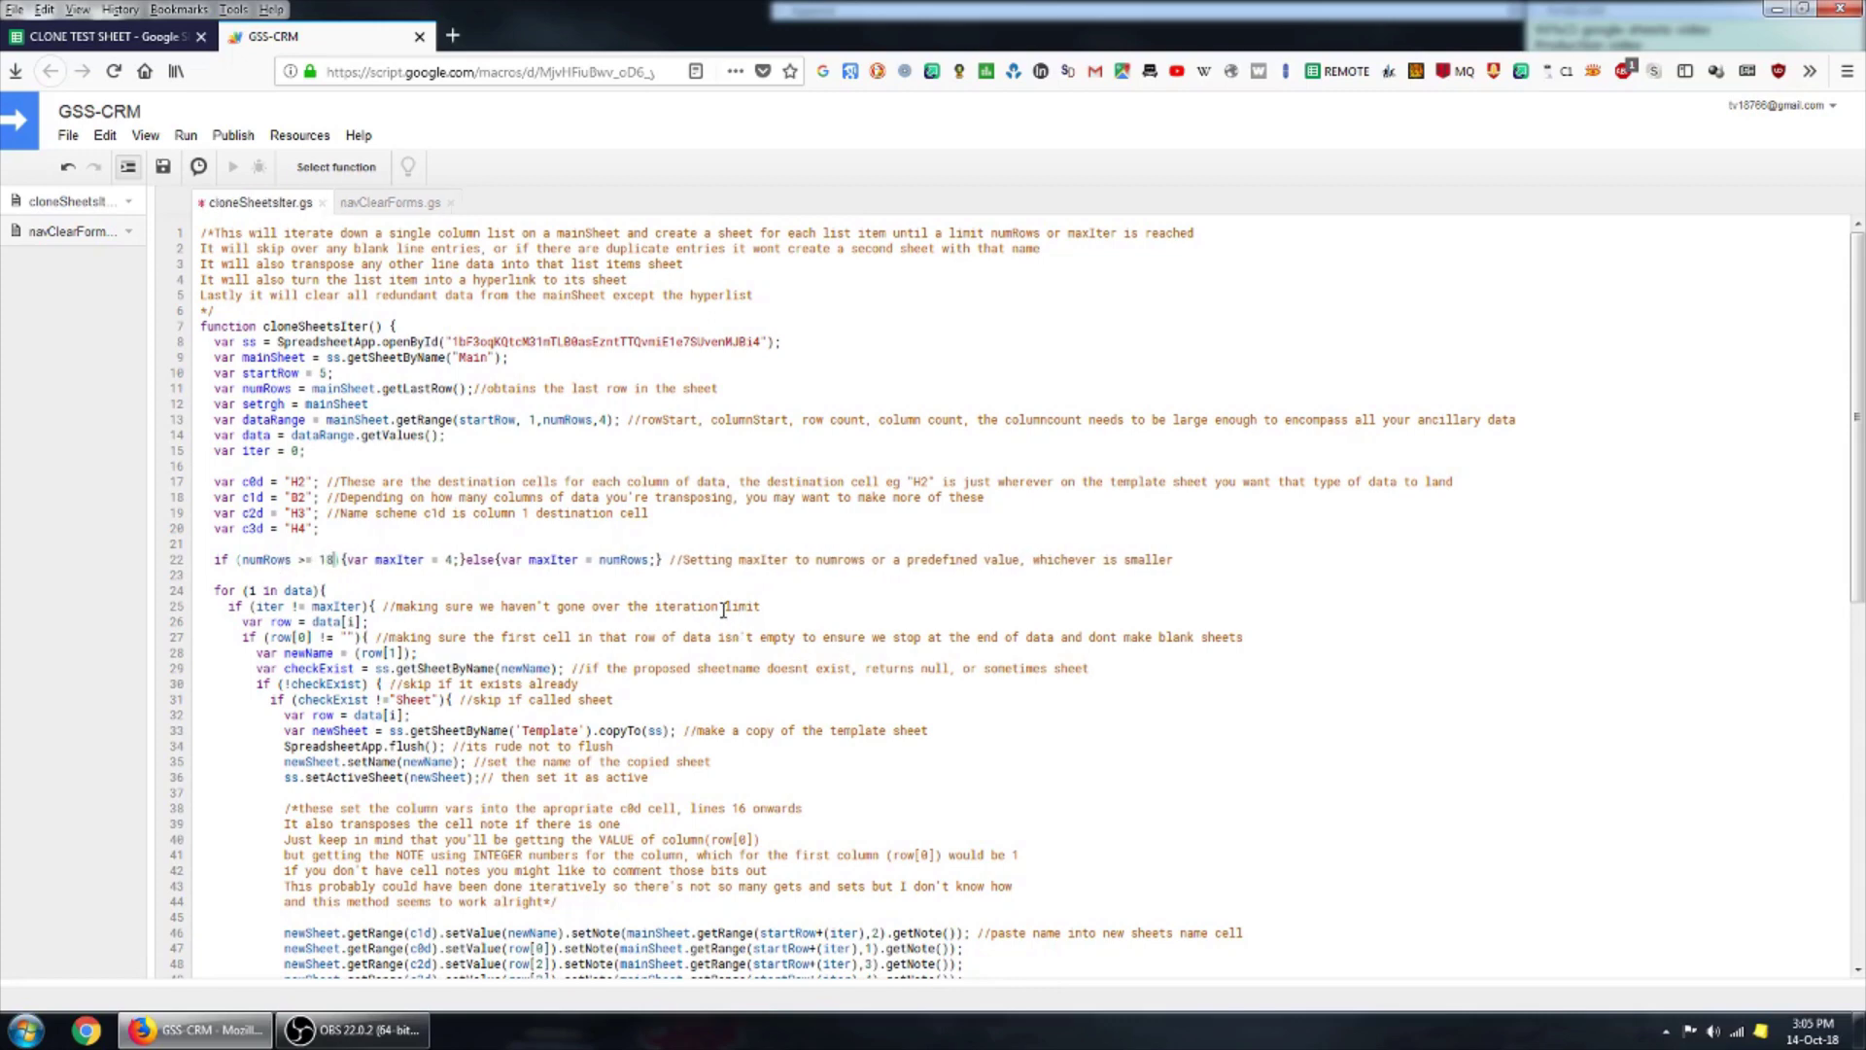
pyautogui.write('0')
pyautogui.click(463, 561)
pyautogui.press('BackSpace')
pyautogui.write('180')
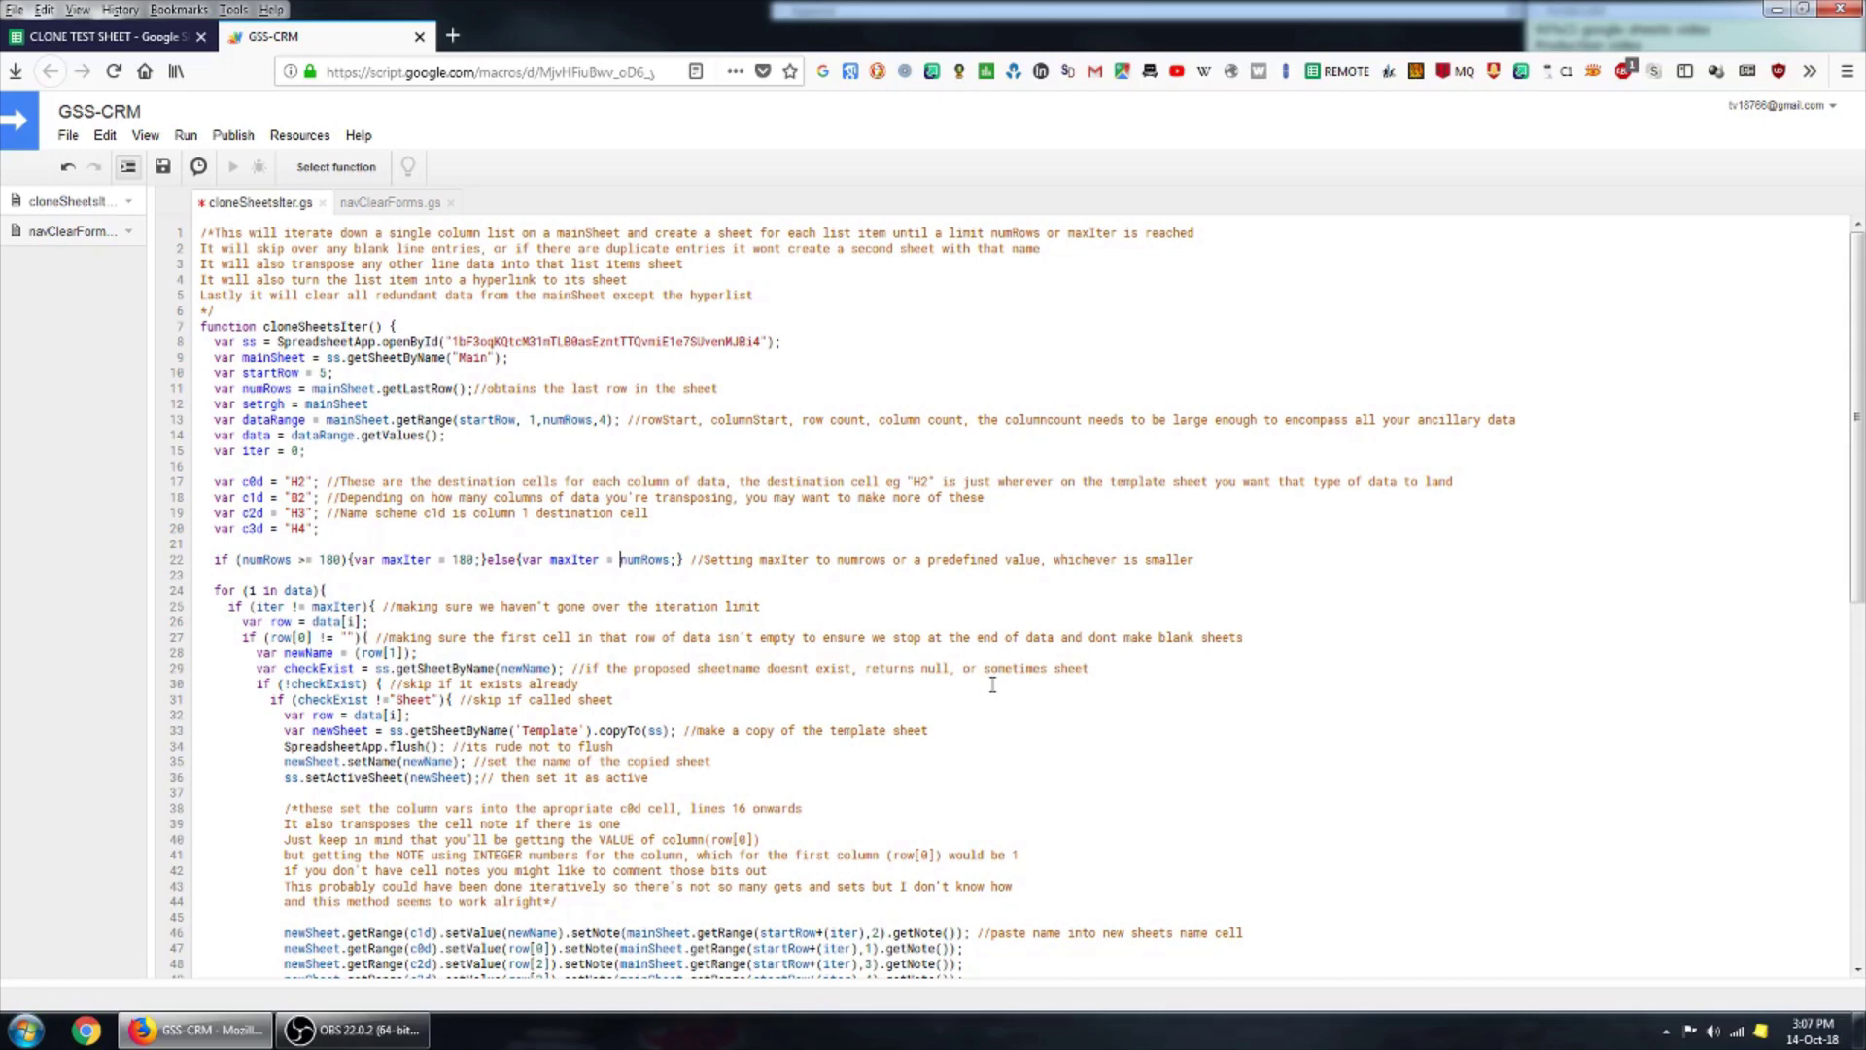
pyautogui.scroll(-6, 823, 615)
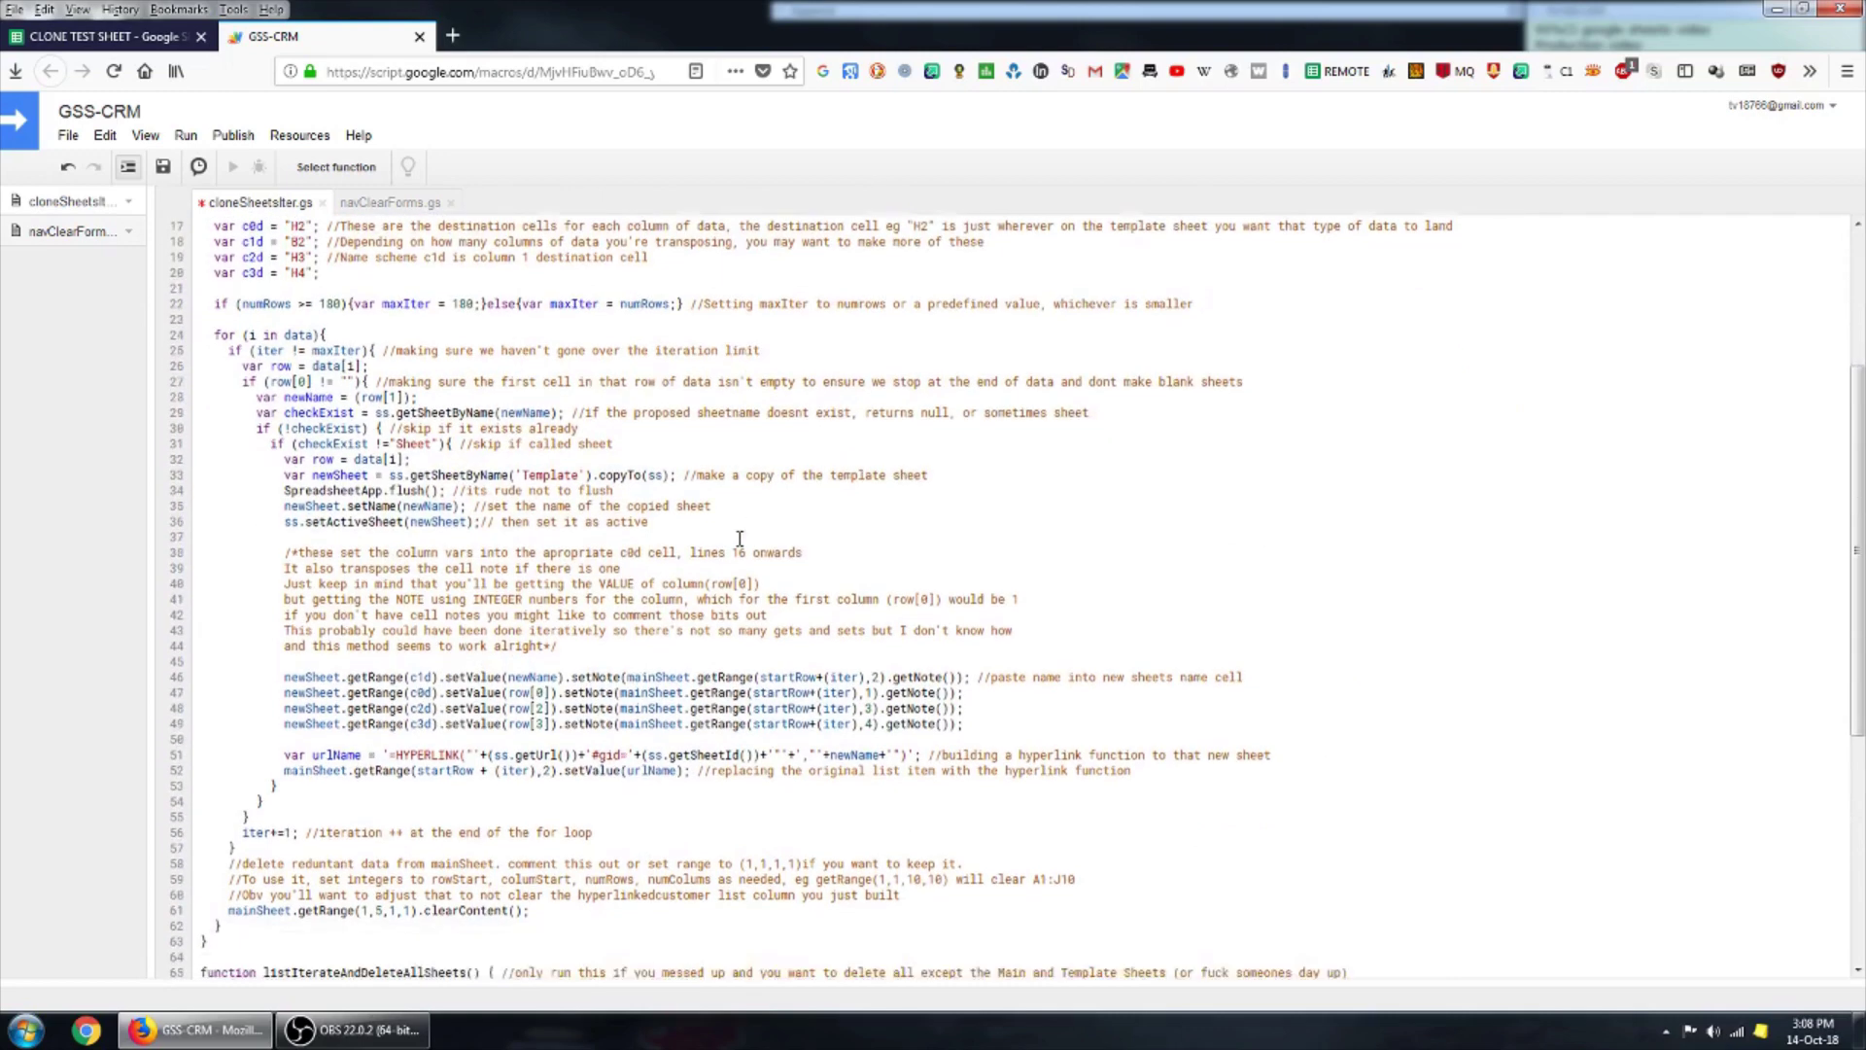
pyautogui.scroll(-4, 810, 627)
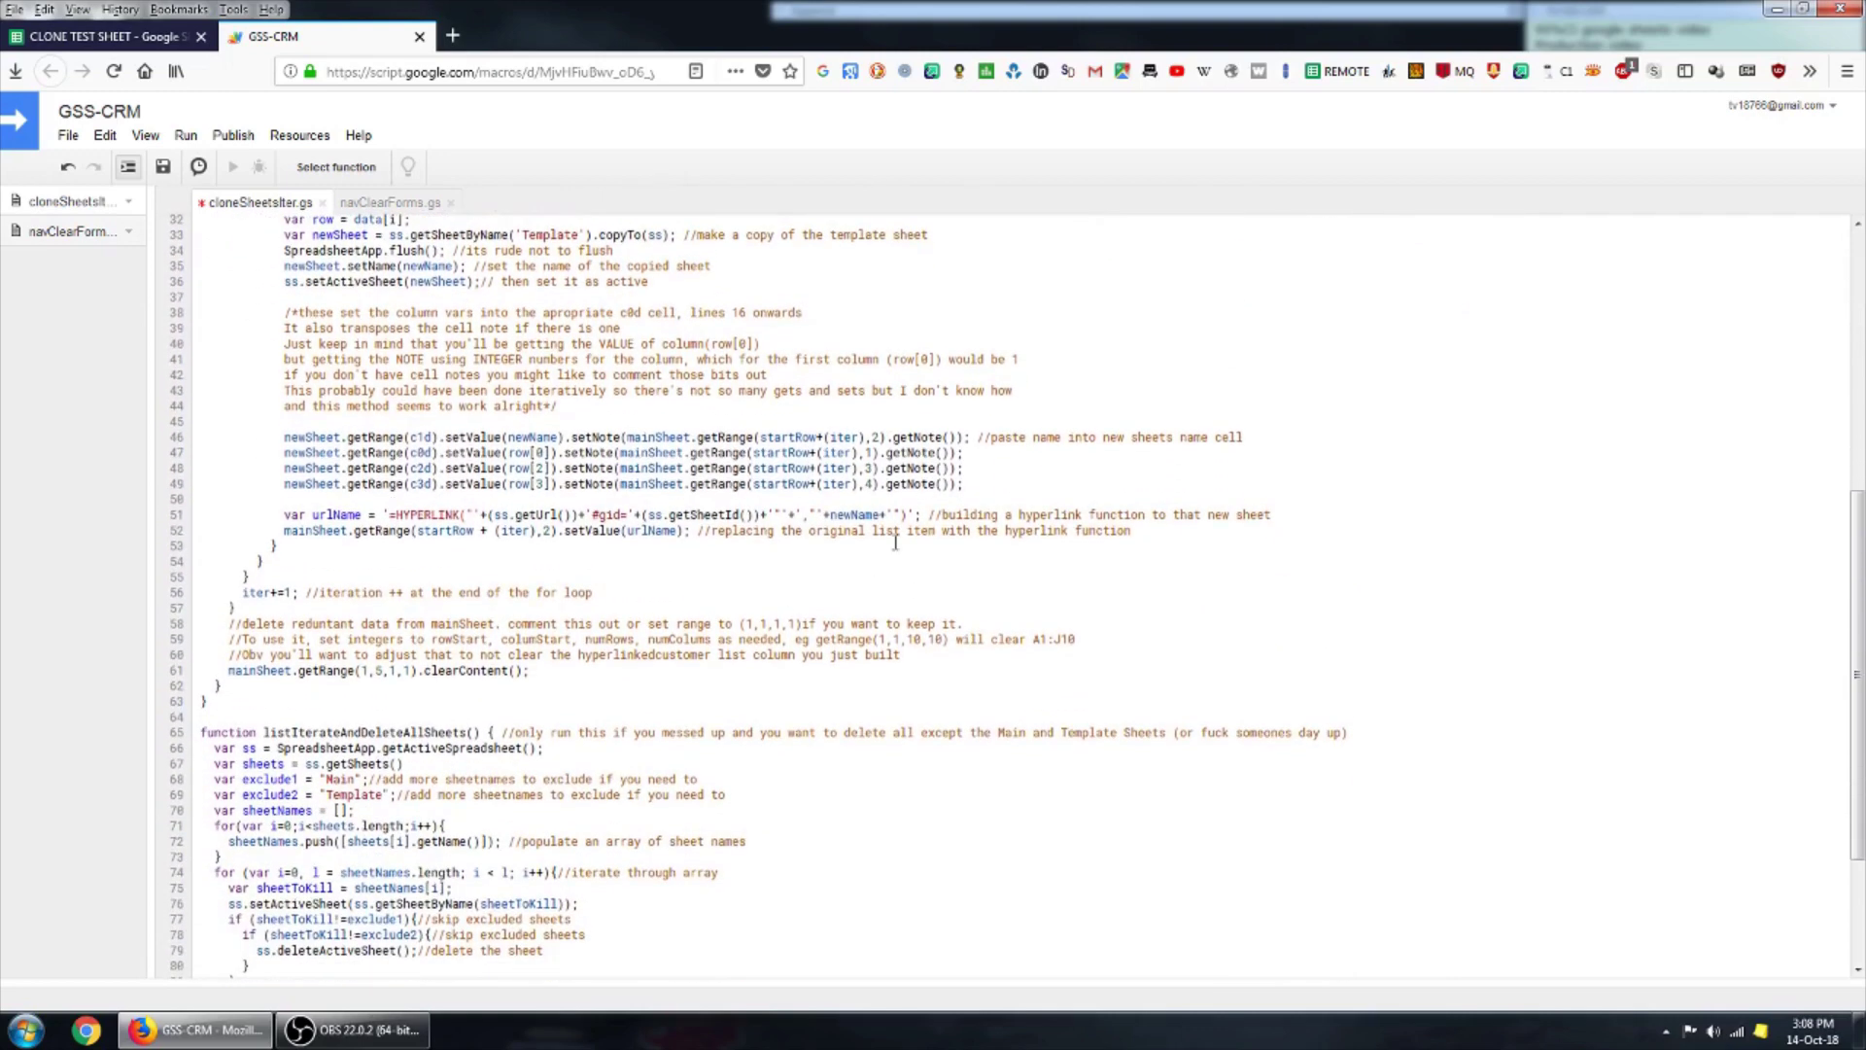
pyautogui.moveTo(226, 671); pyautogui.dragTo(536, 675)
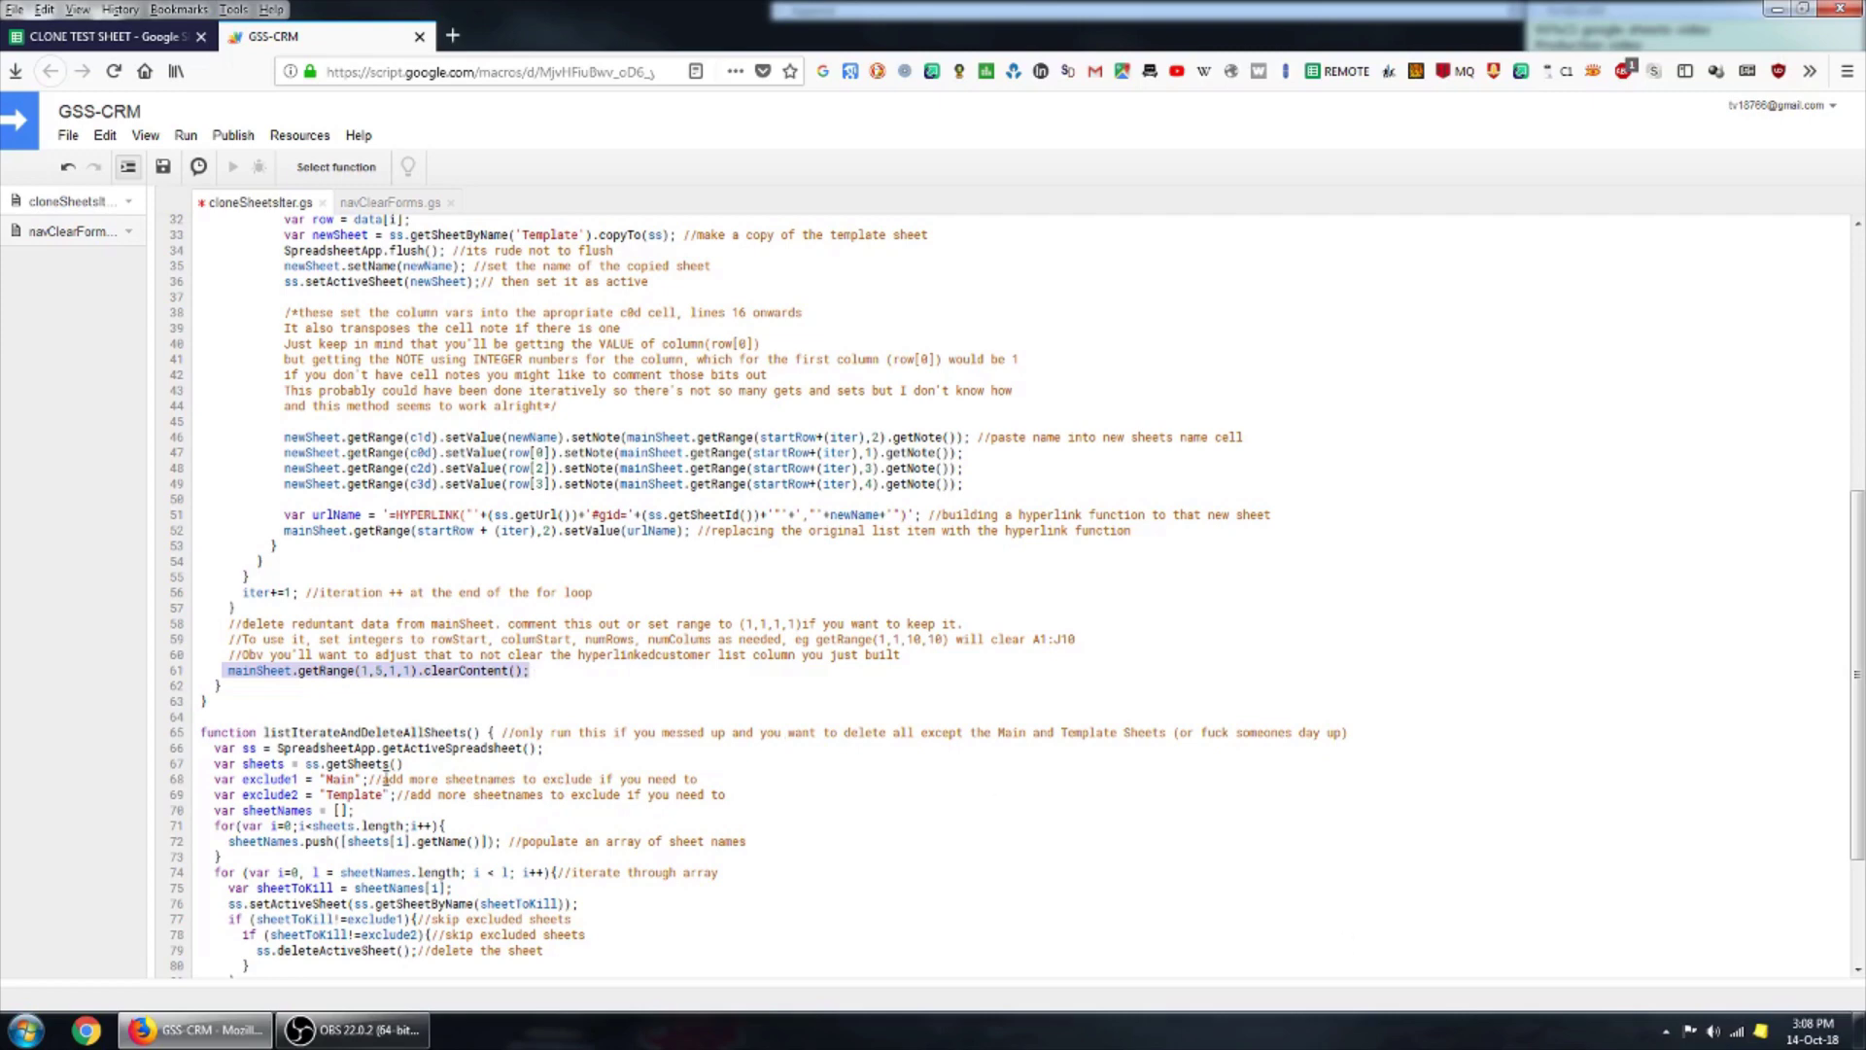
pyautogui.click(394, 673)
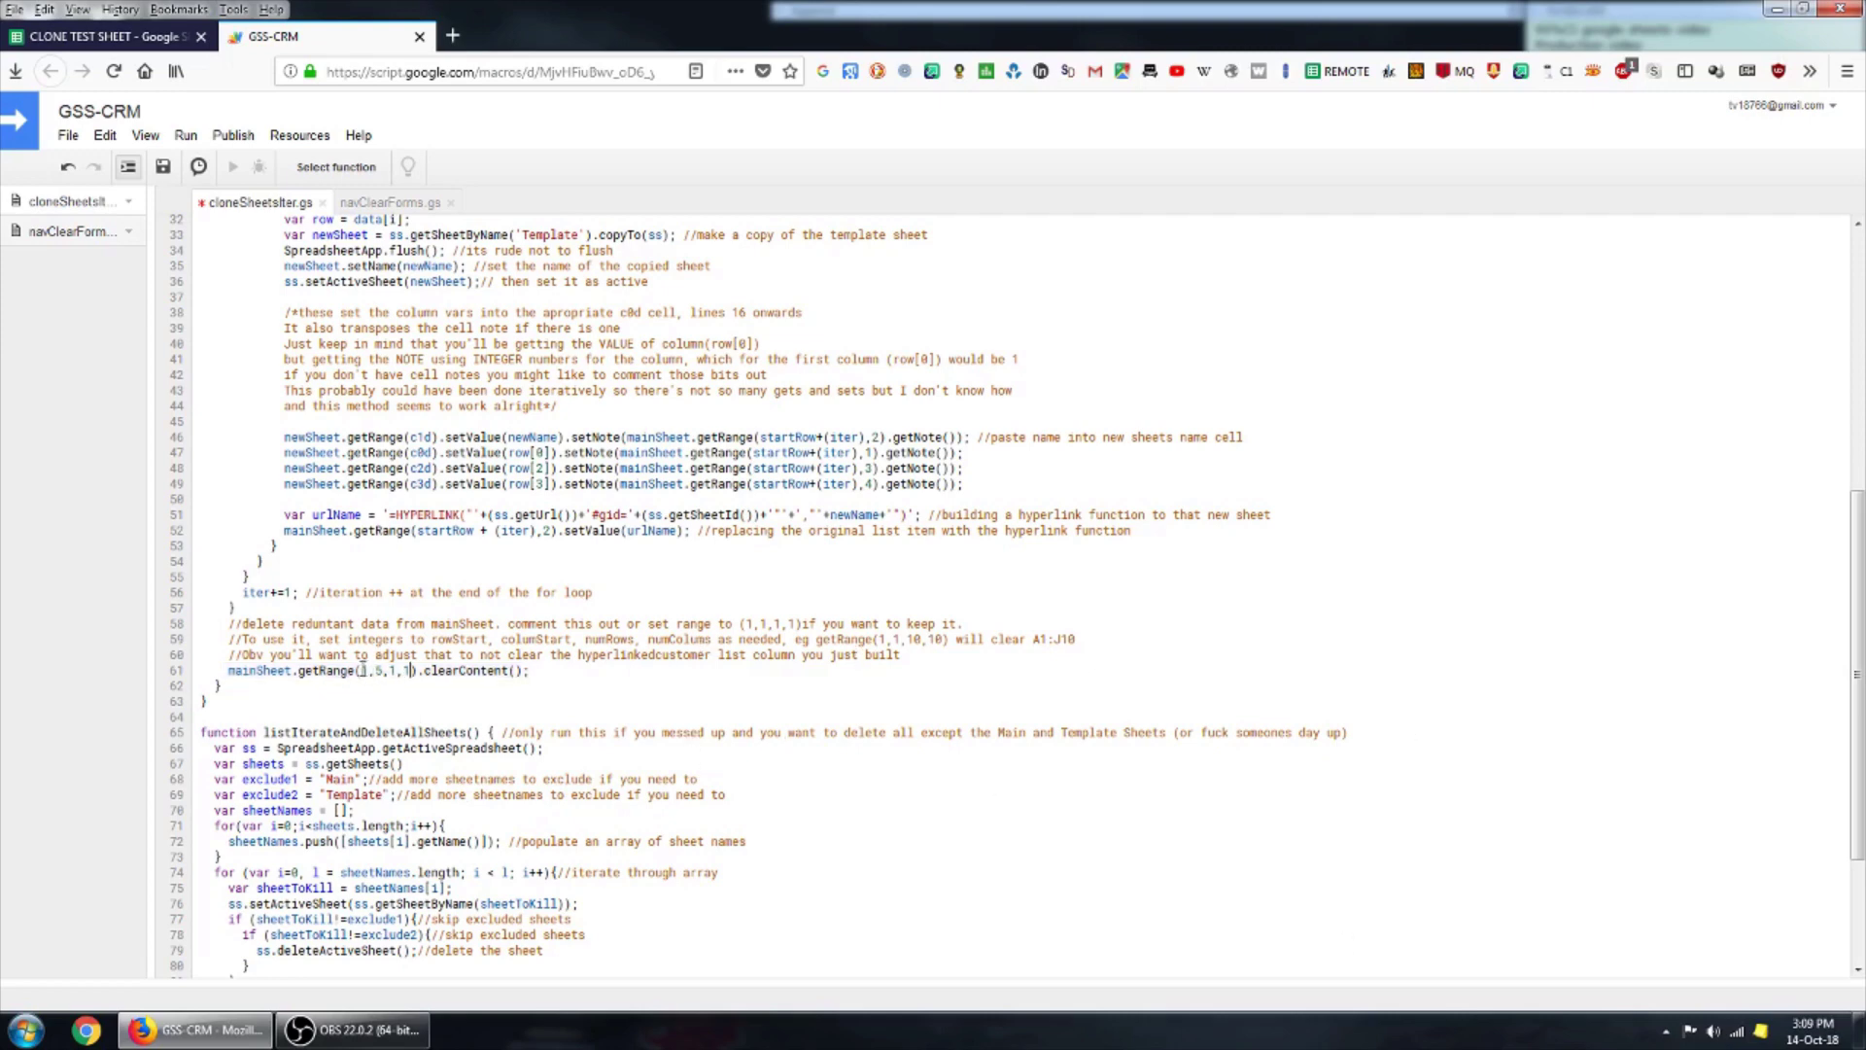
pyautogui.moveTo(377, 673); pyautogui.dragTo(412, 673)
# Return to CLONE TEST SHEET and select the Main customer data from C5 to E11.
pyautogui.click(127, 39)
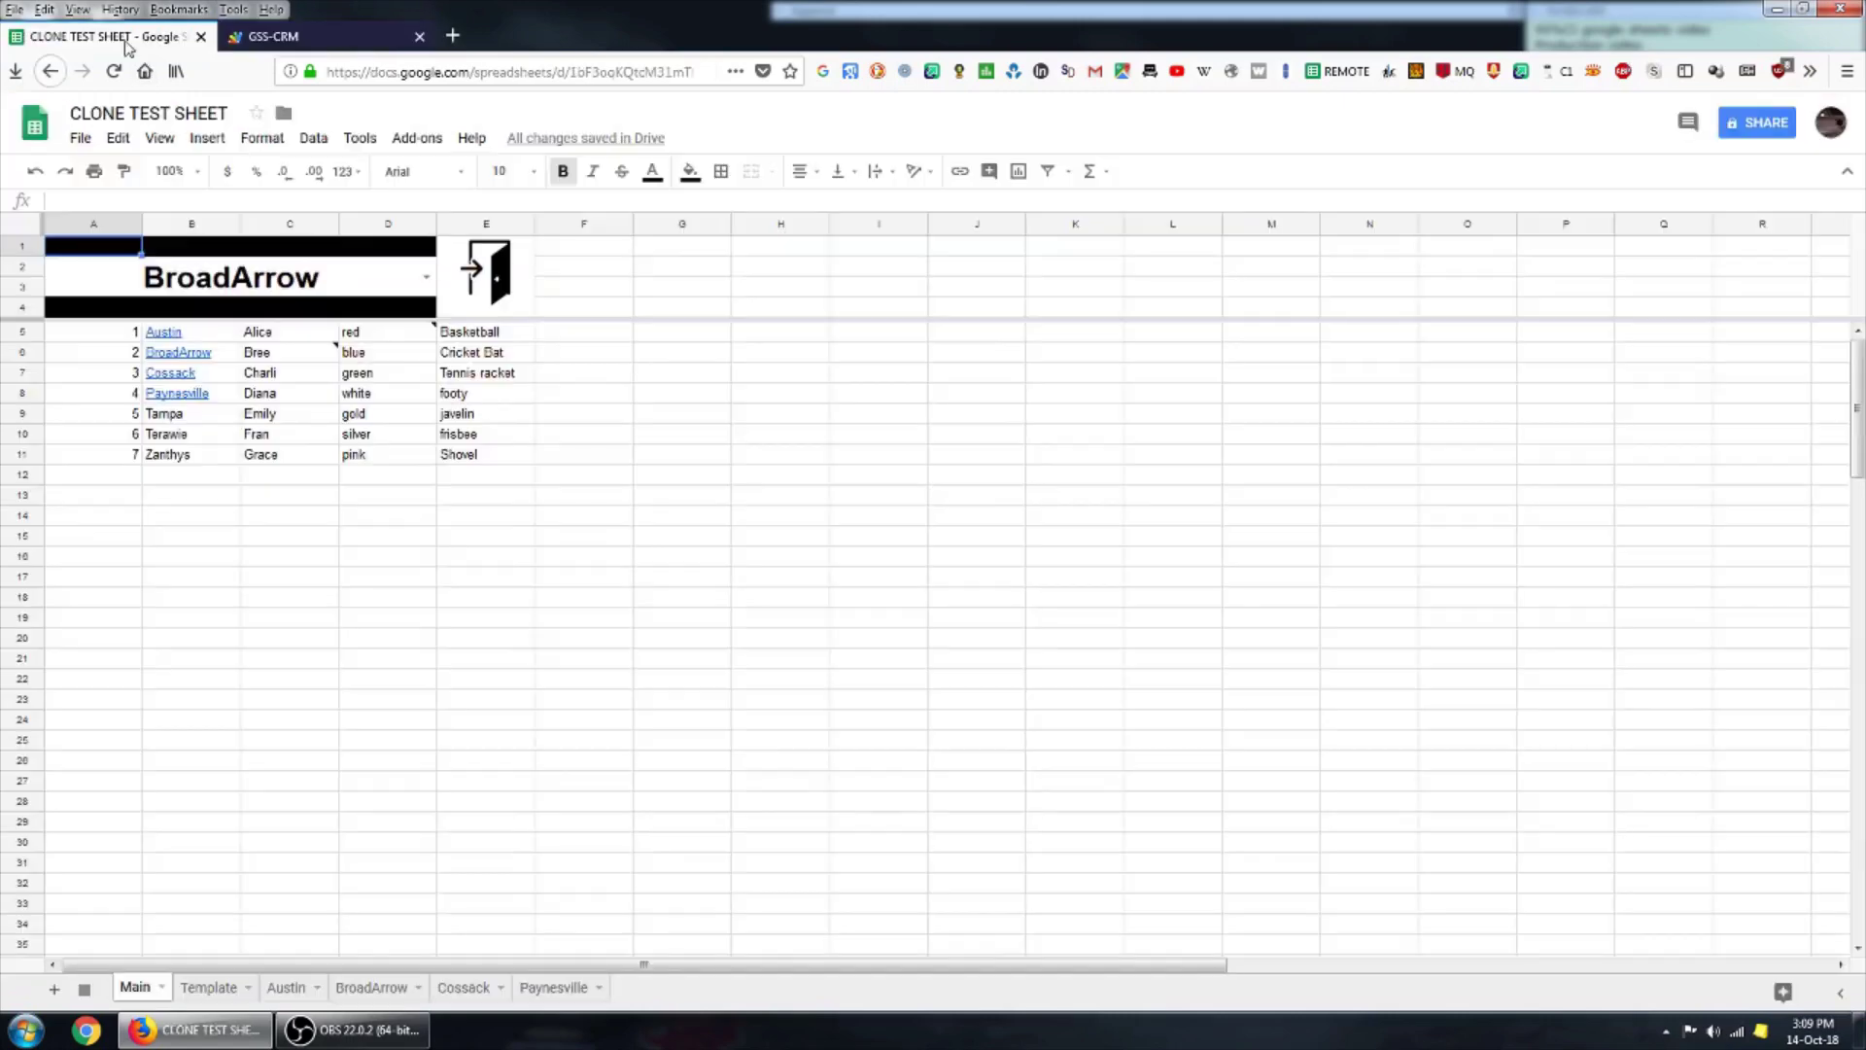
pyautogui.click(673, 641)
pyautogui.click(304, 331)
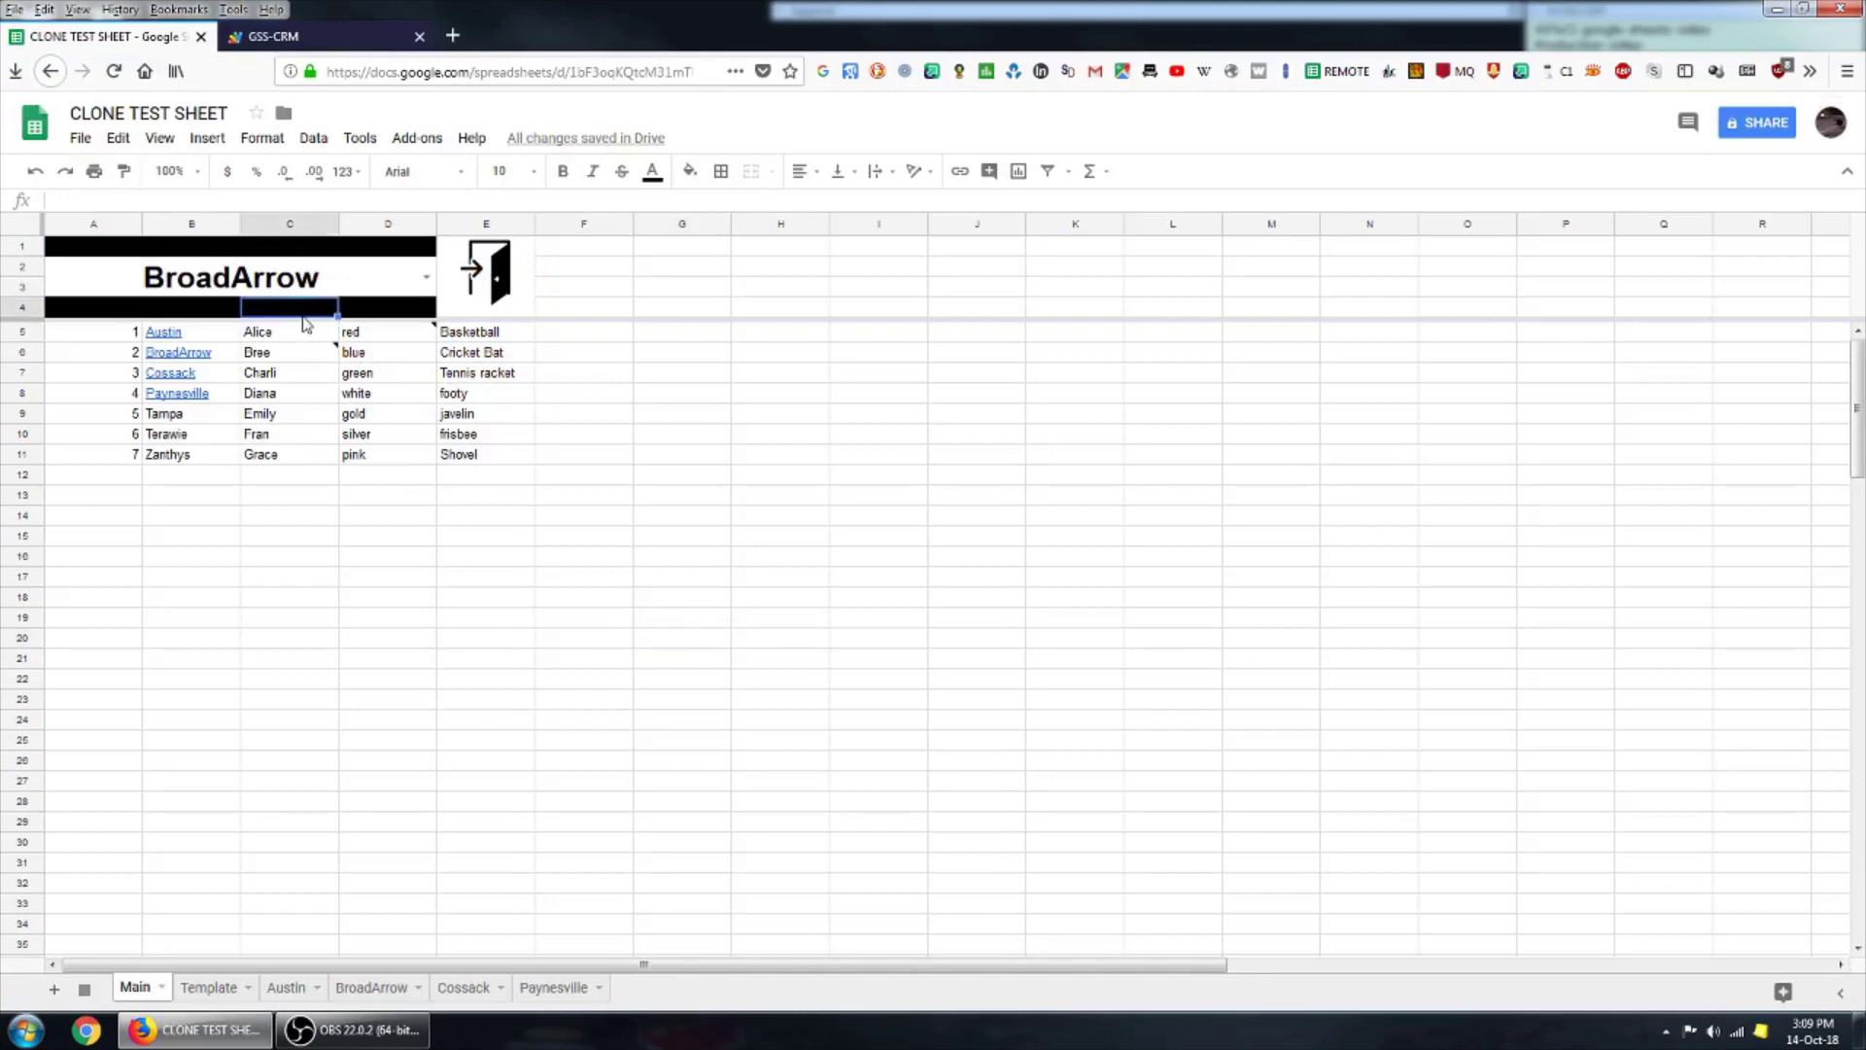
pyautogui.keyDown('shift'); pyautogui.click(495, 459); pyautogui.keyUp('shift')
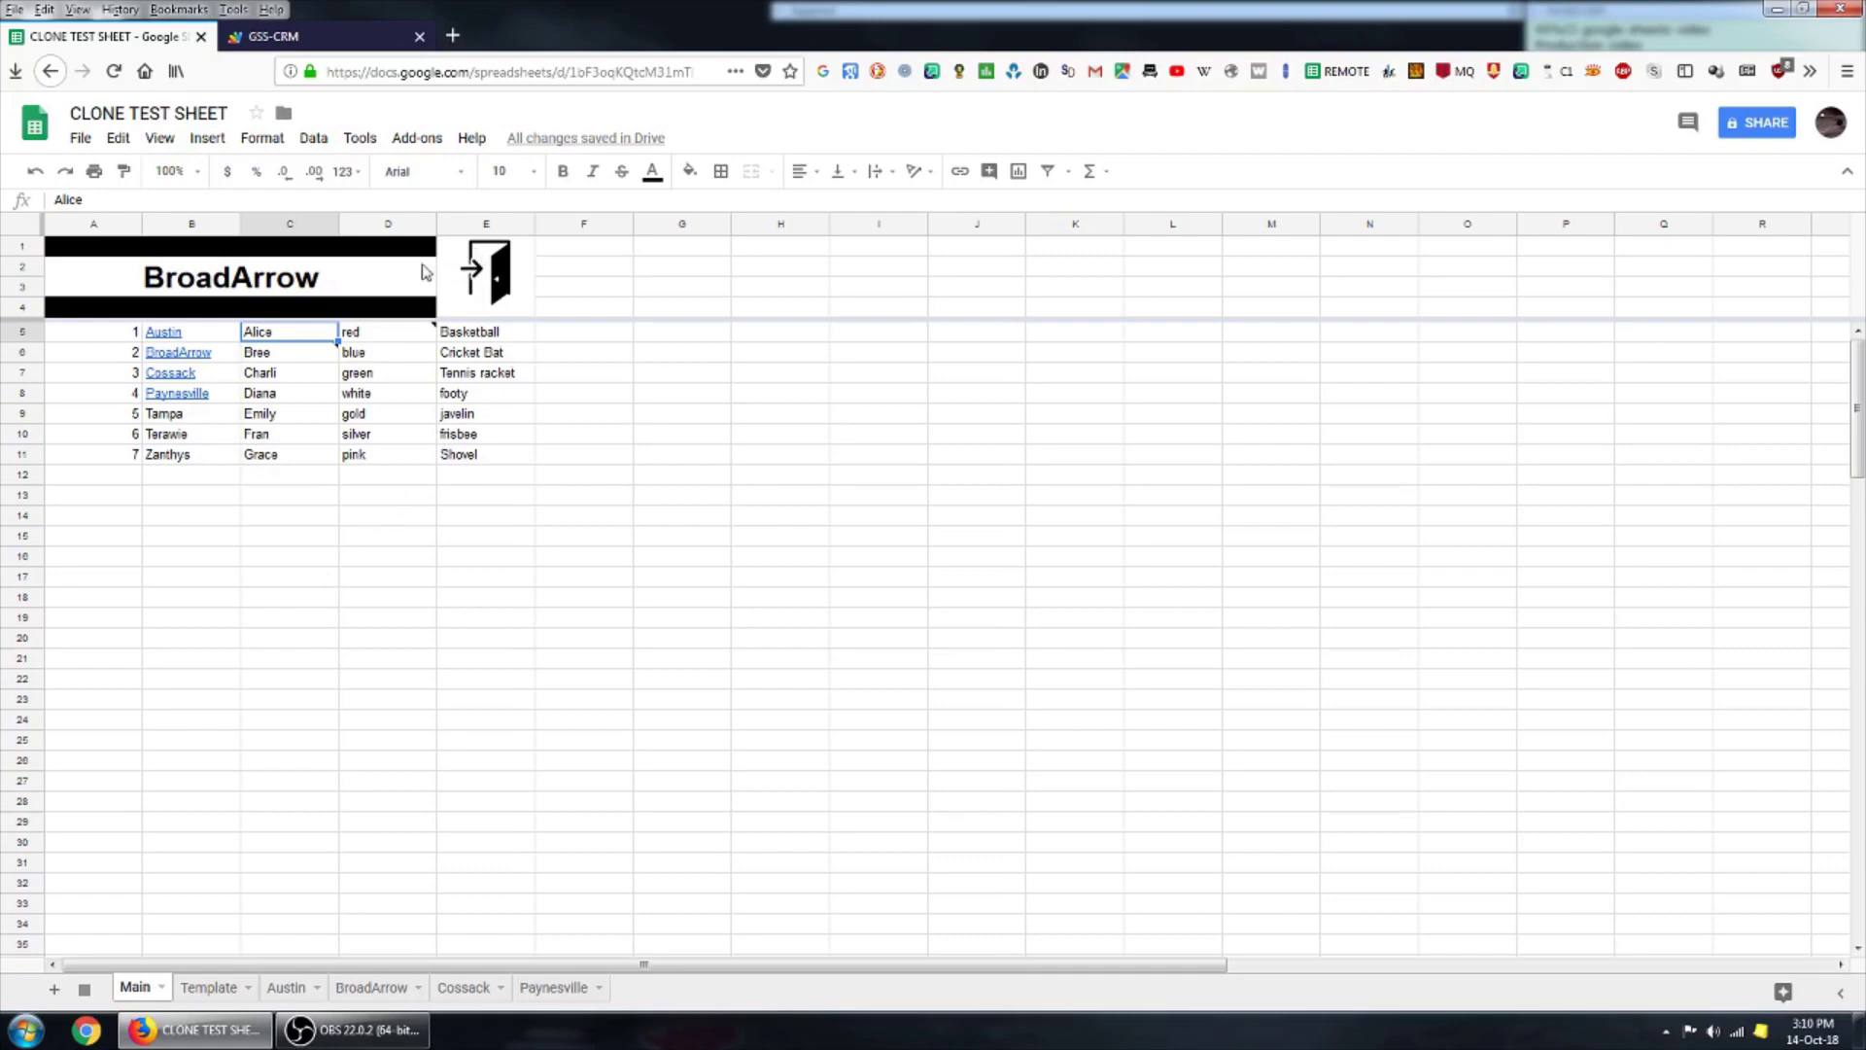
# Choose Cossack in the banner dropdown and run the door-image script to open its sheet.
pyautogui.click(423, 276)
pyautogui.click(162, 366)
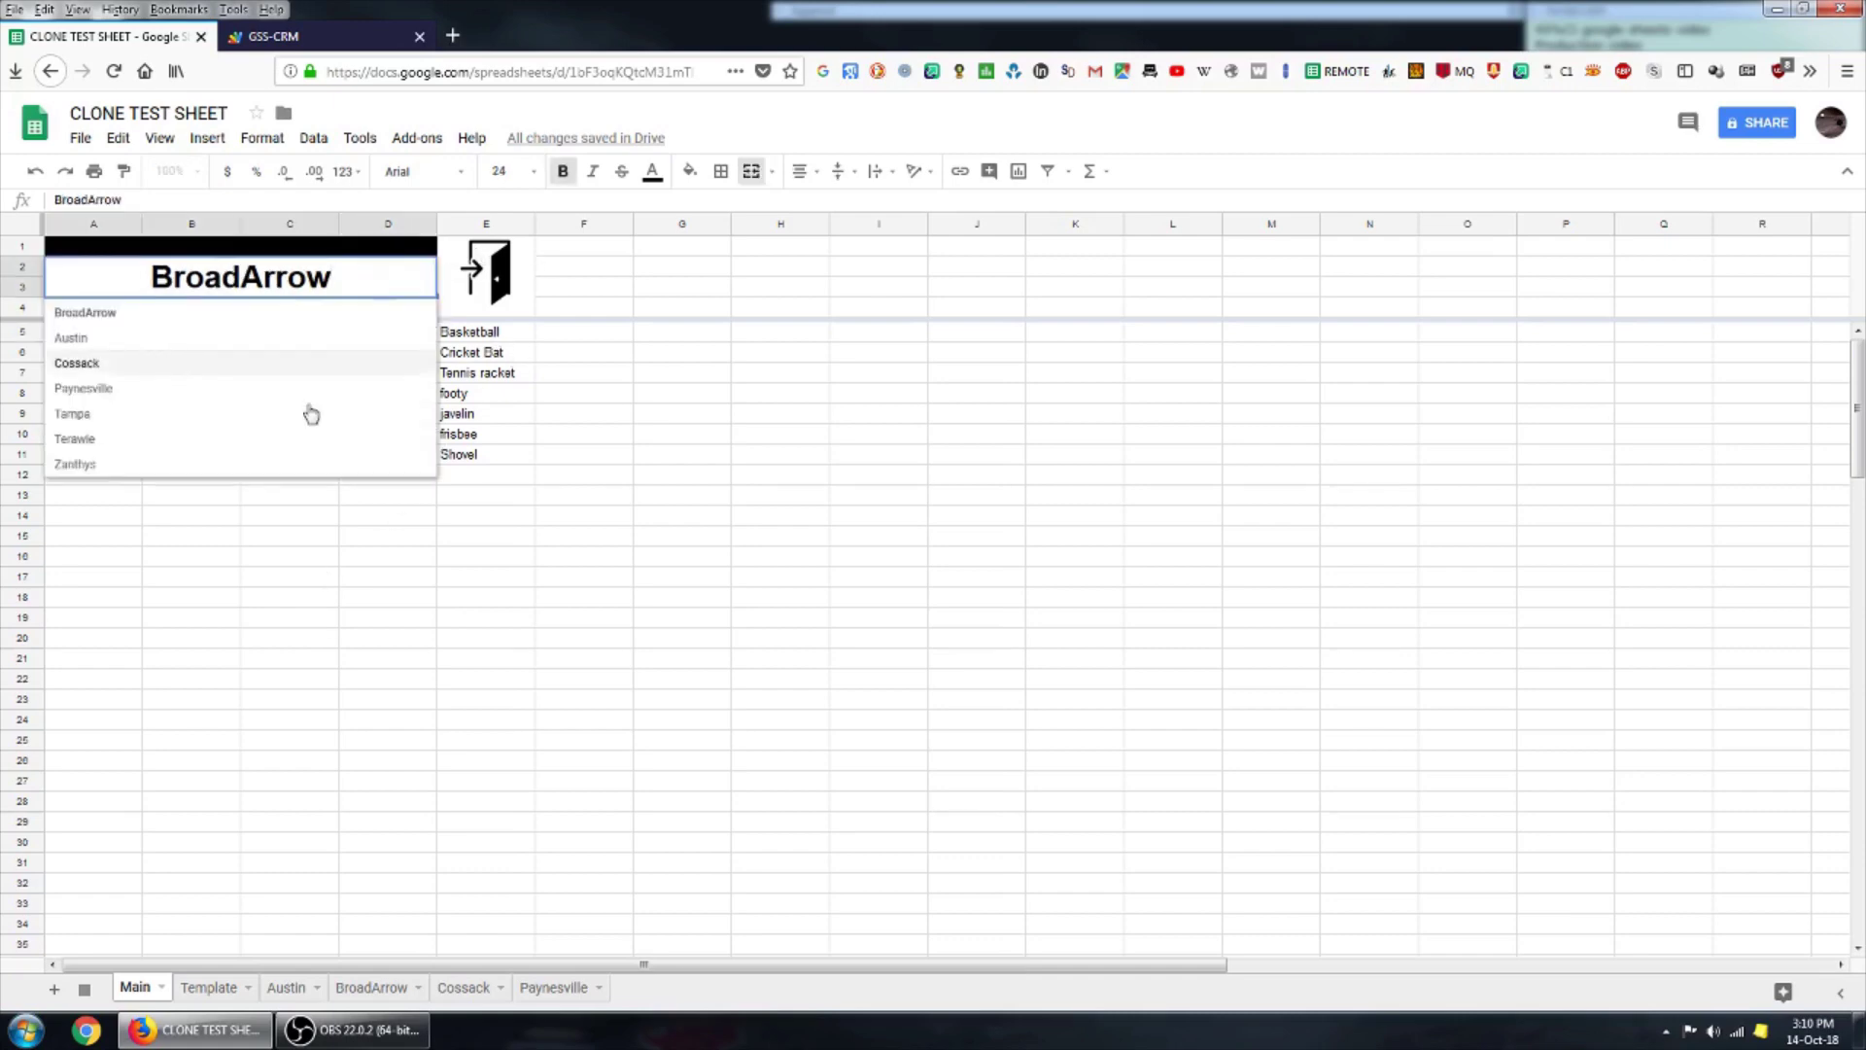
pyautogui.click(497, 272)
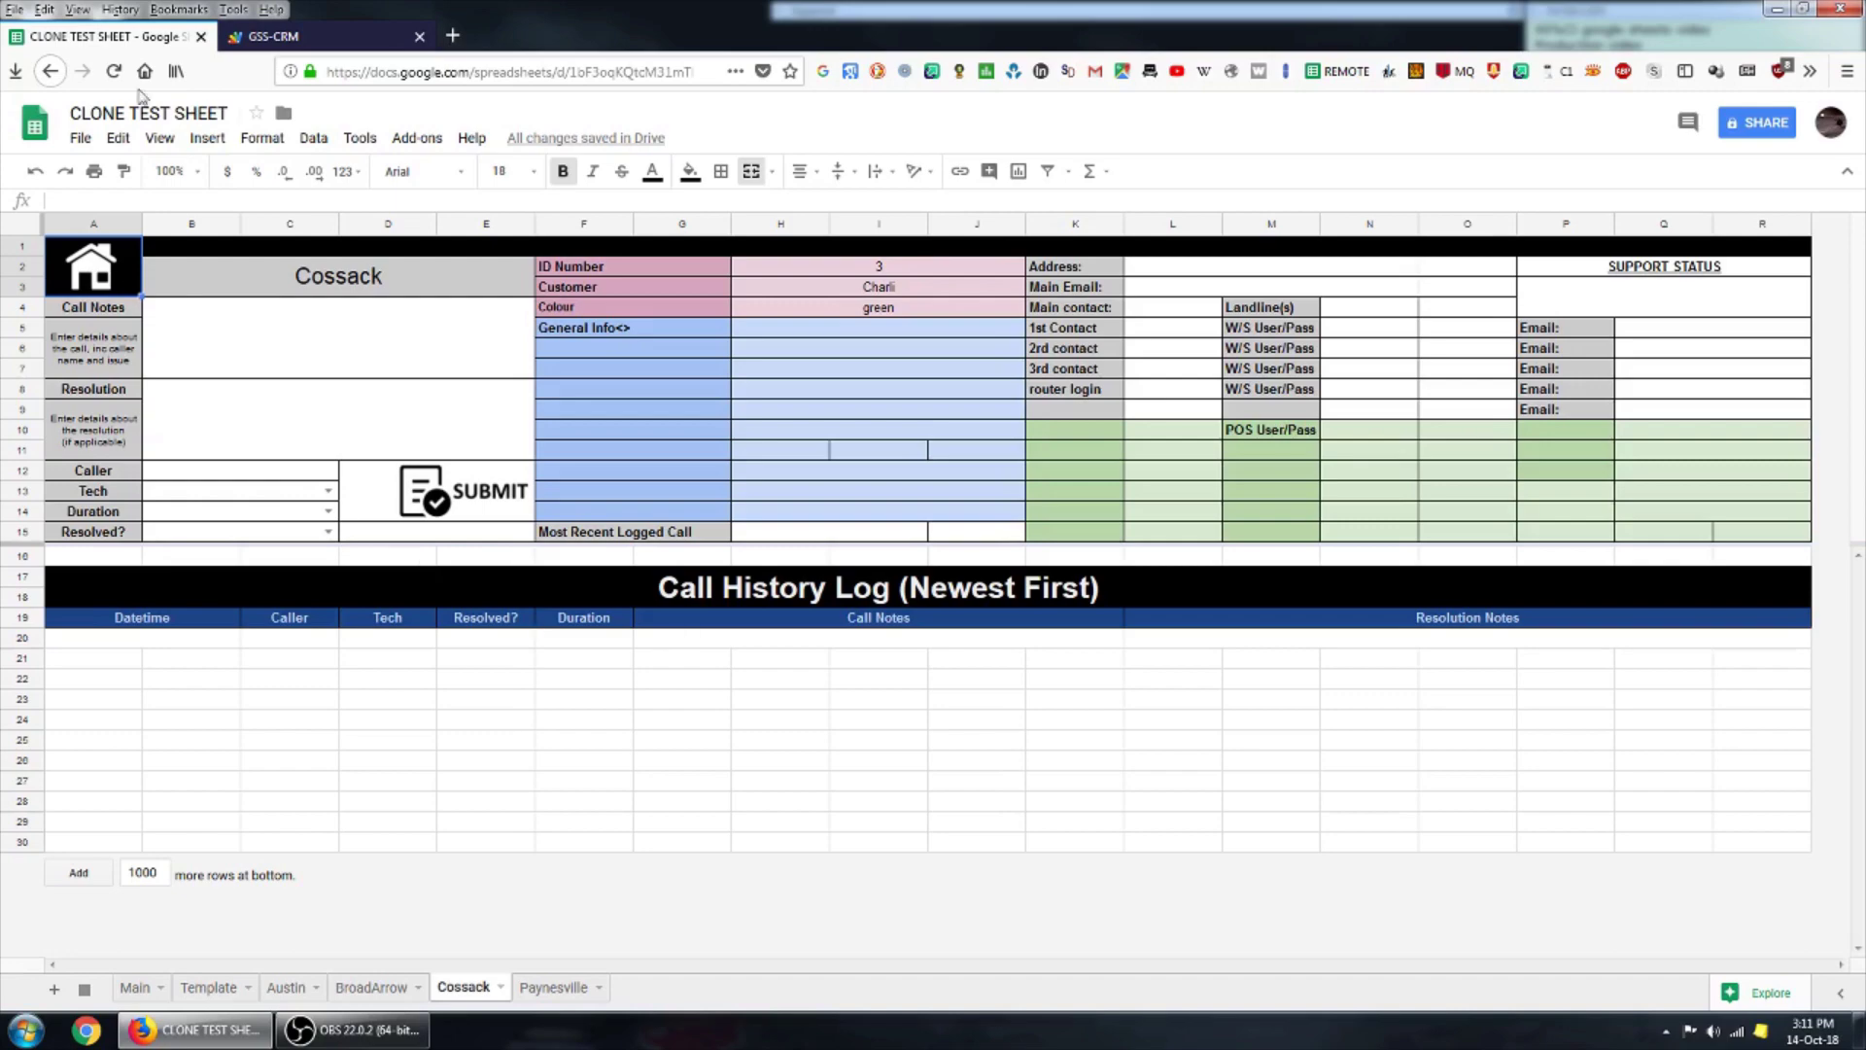
# Return to the GSS-CRM script editor and scroll cloneSheetsIter.gs back to line 1.
pyautogui.click(328, 41)
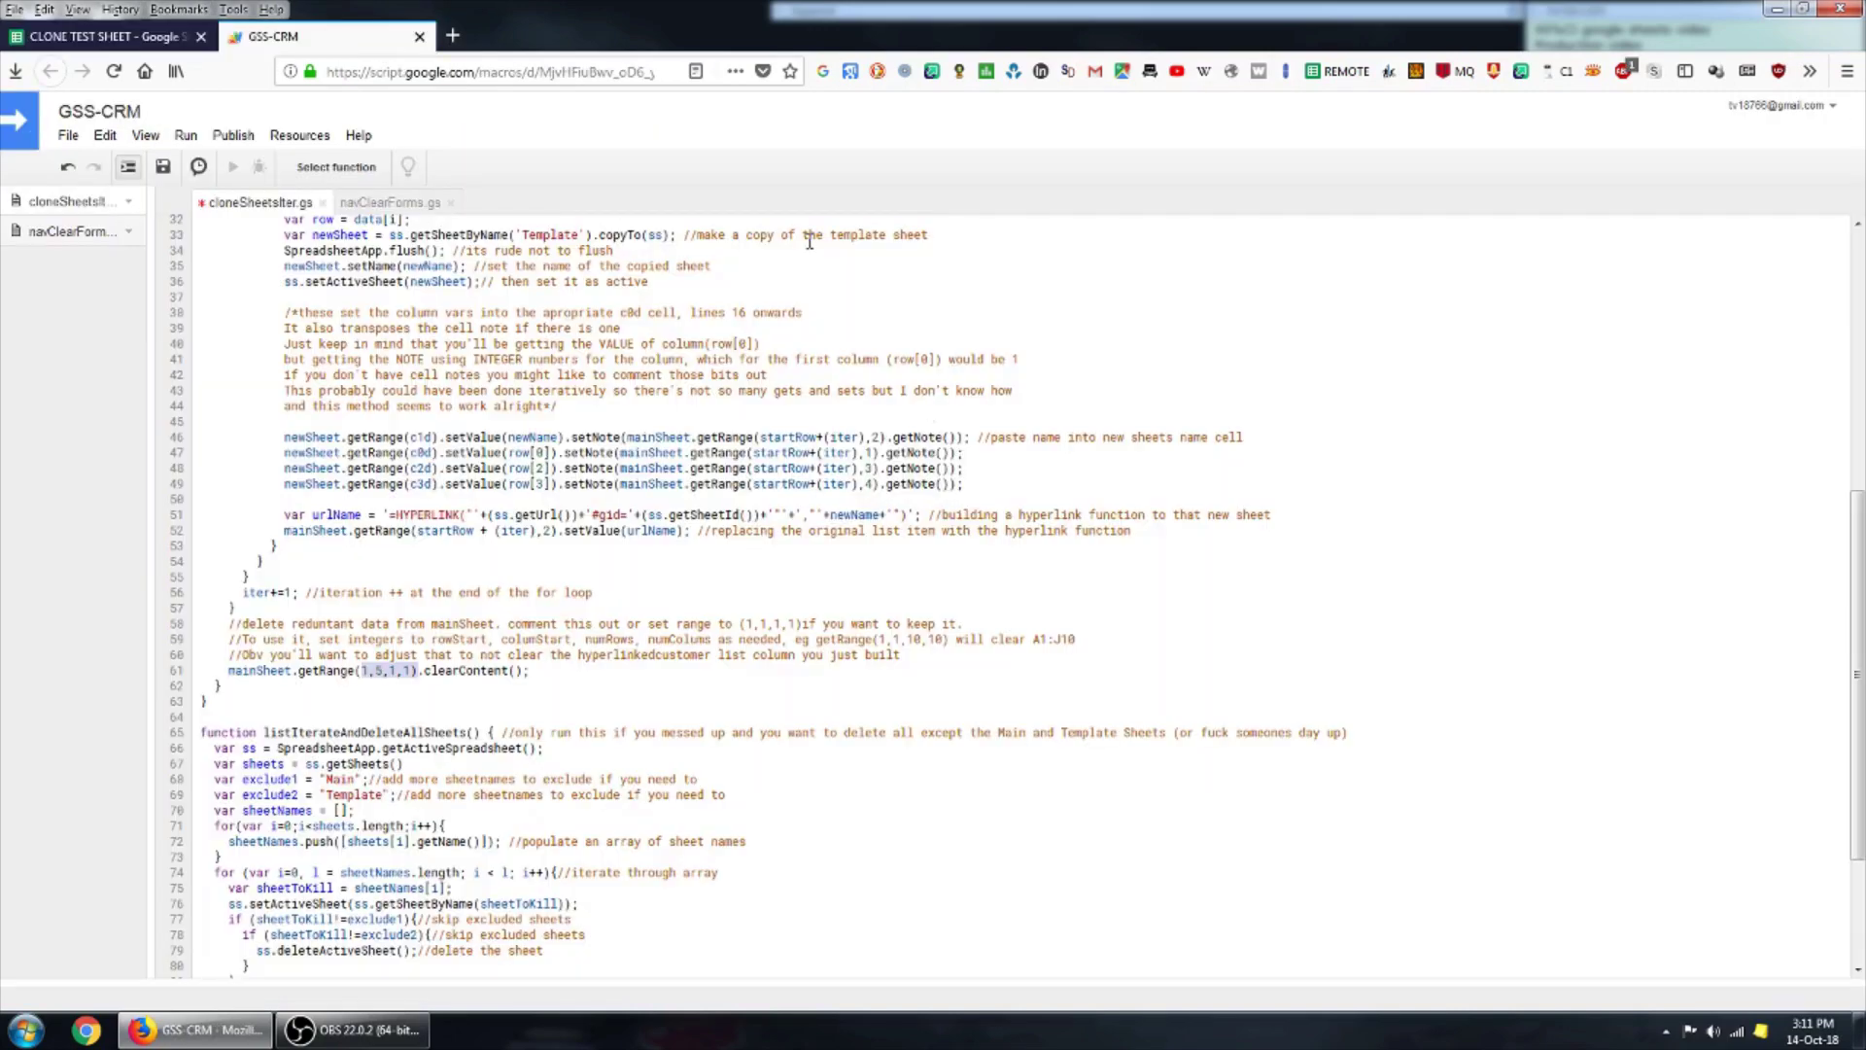
pyautogui.scroll(10, 661, 612)
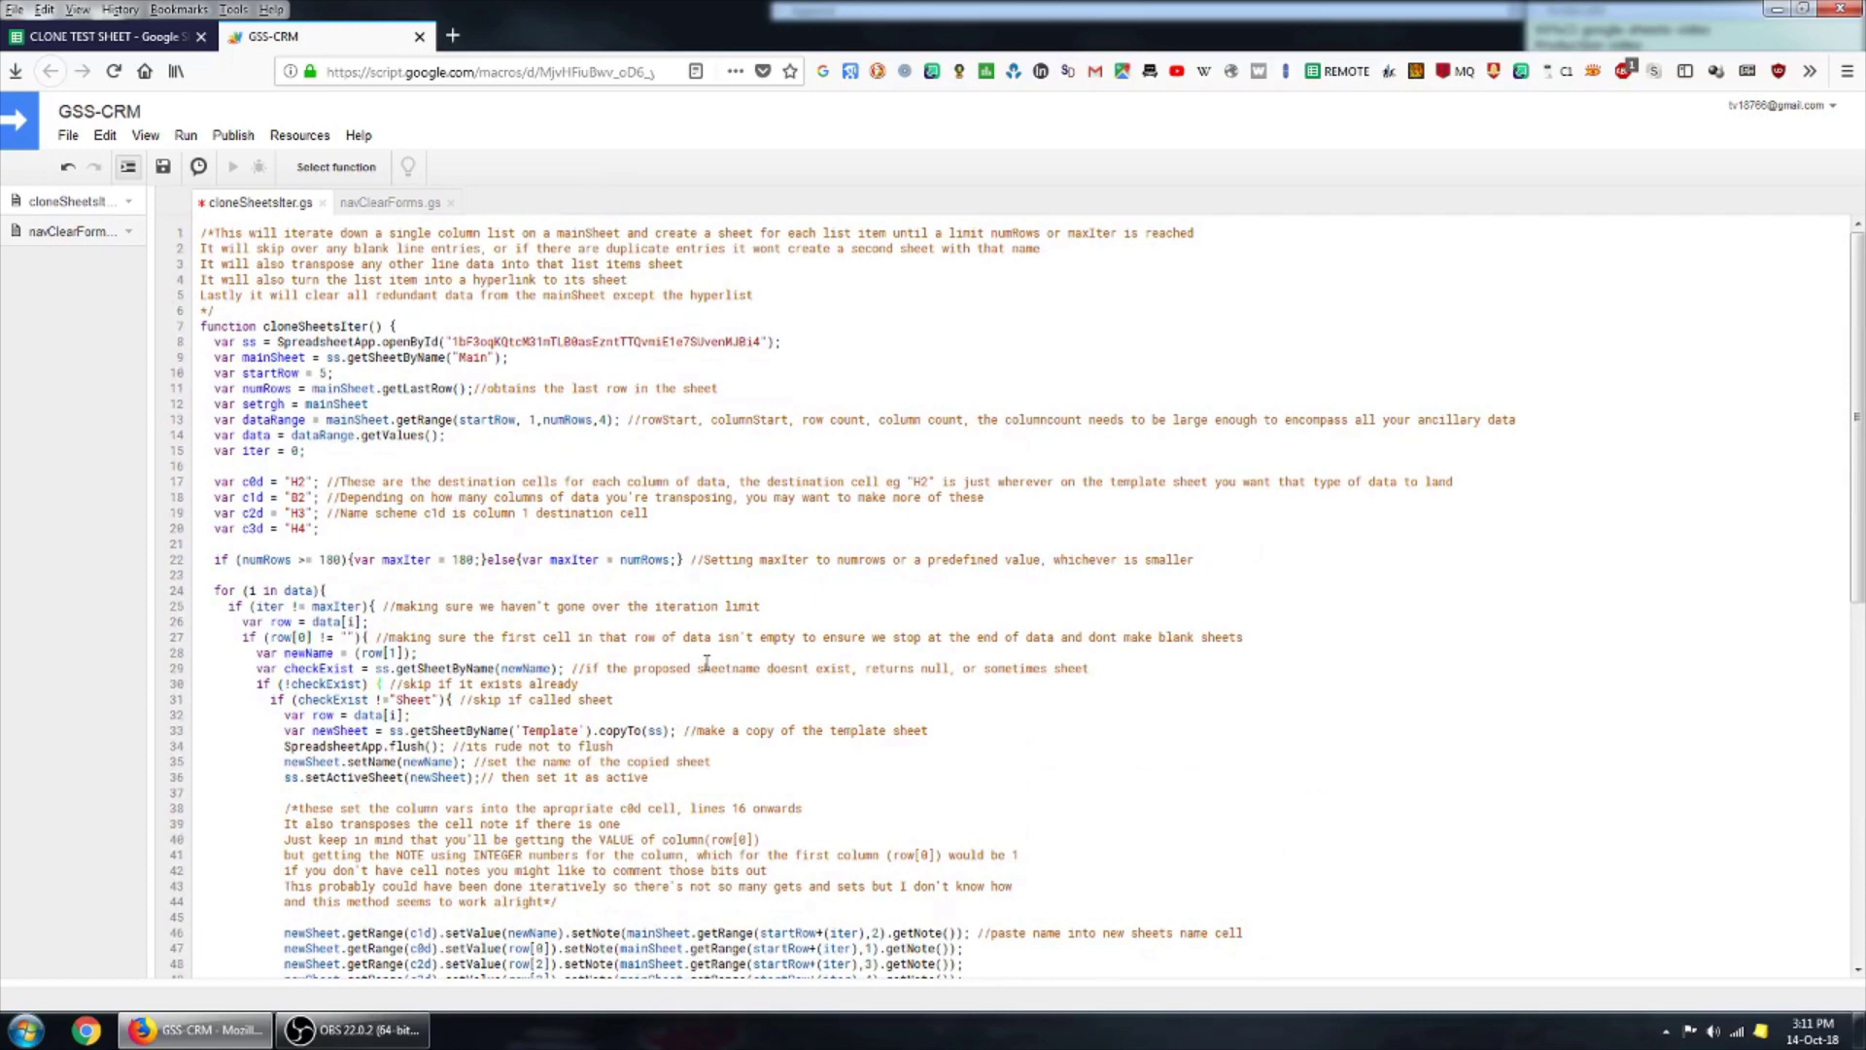